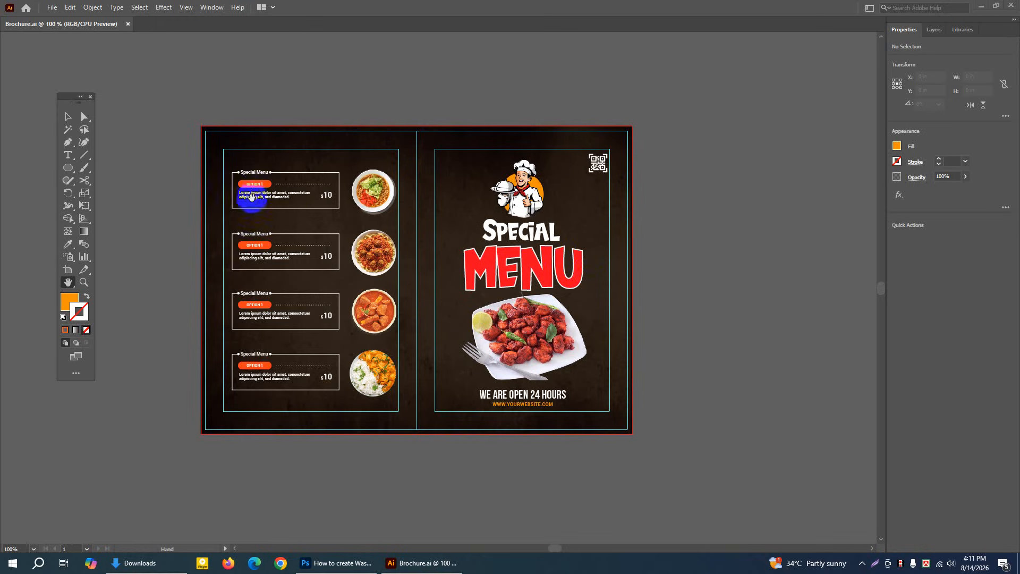
Start a new document from the Common web preset and set its units to inches
{"action": "left_click", "coordinate": [52, 8]}
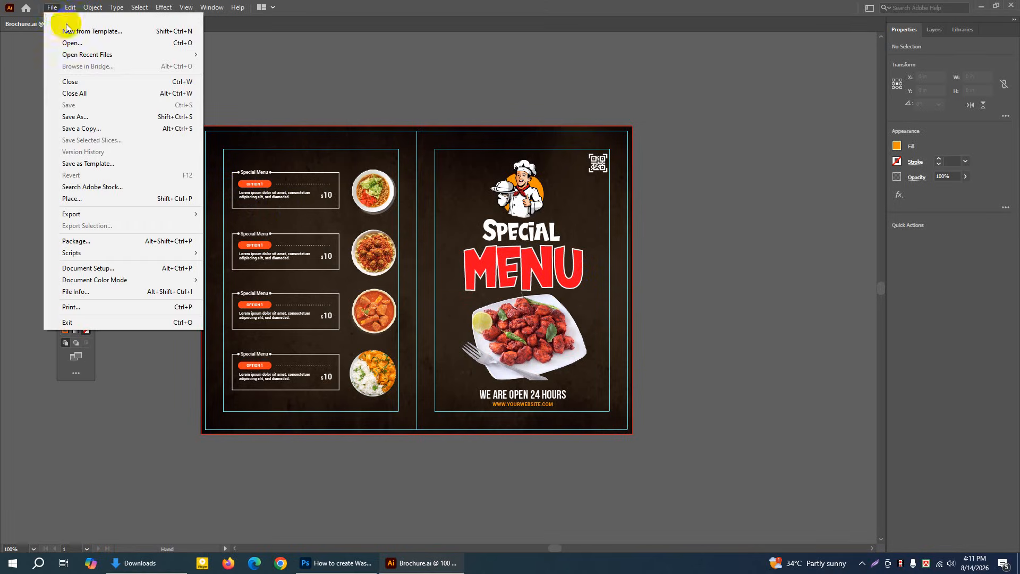
{"action": "left_click", "coordinate": [70, 25]}
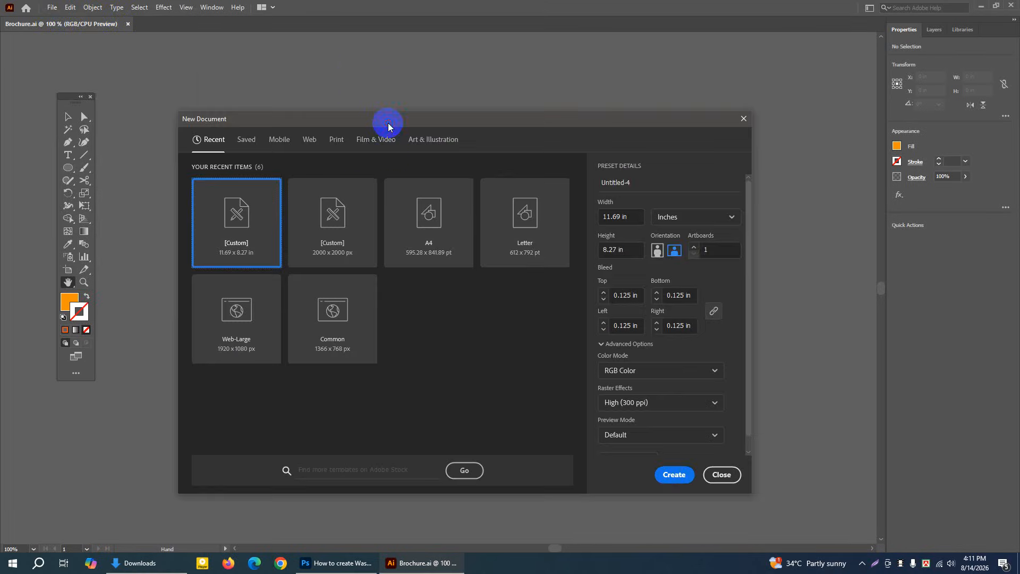
{"action": "left_click_drag", "start_coordinate": [388, 125], "coordinate": [387, 108]}
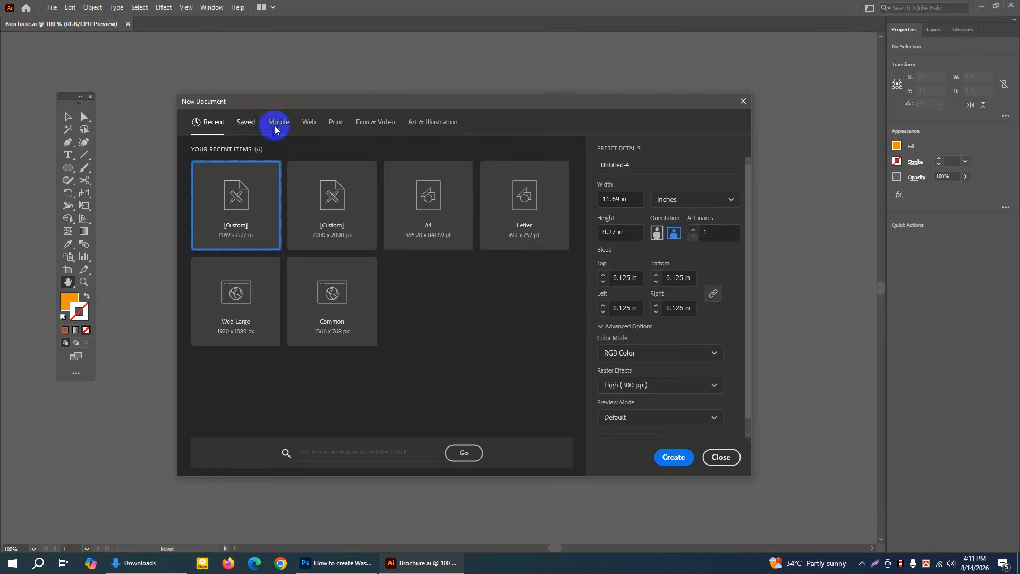
{"action": "left_click", "coordinate": [307, 124]}
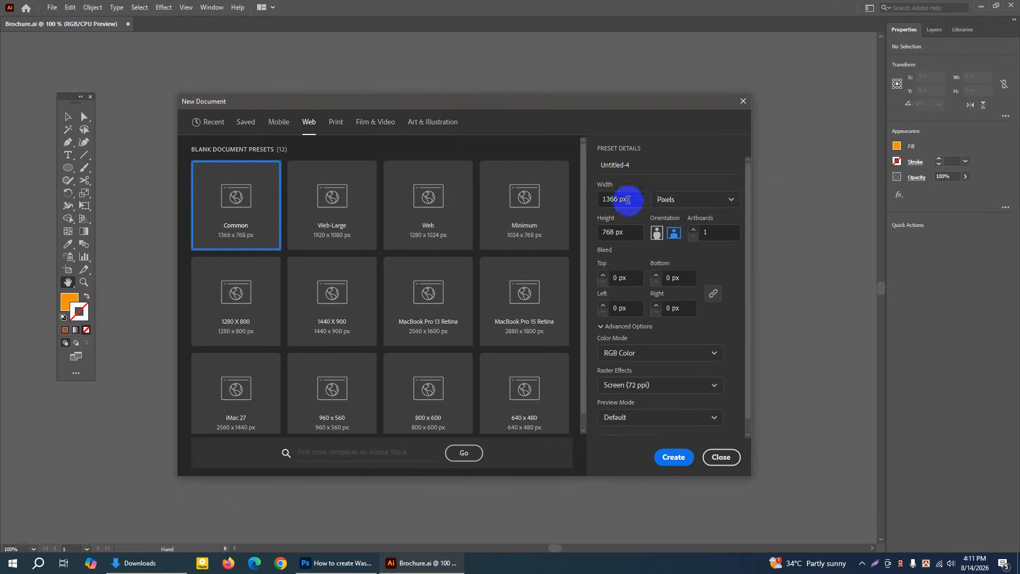
{"action": "left_click", "coordinate": [684, 201]}
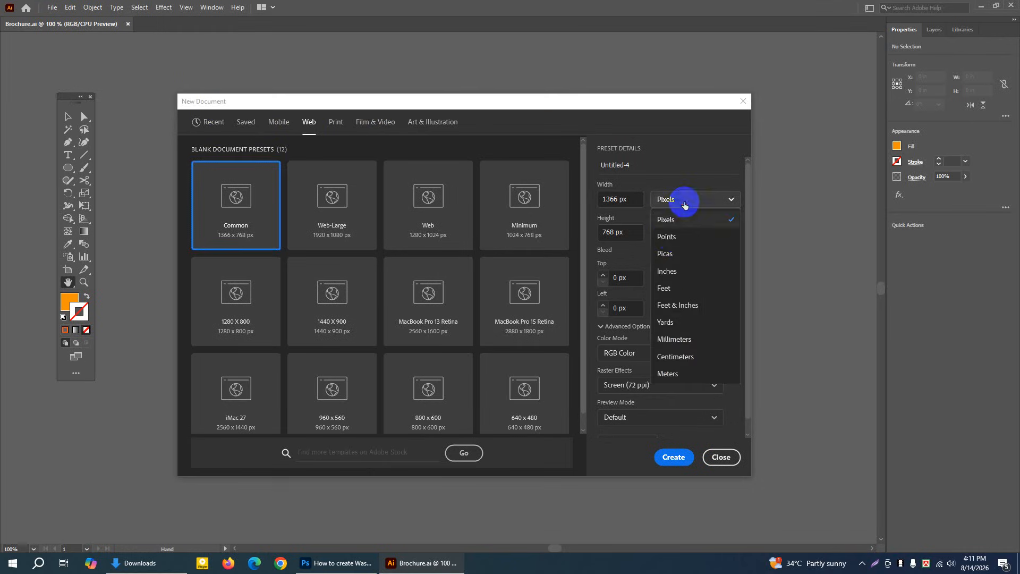
{"action": "left_click", "coordinate": [674, 270]}
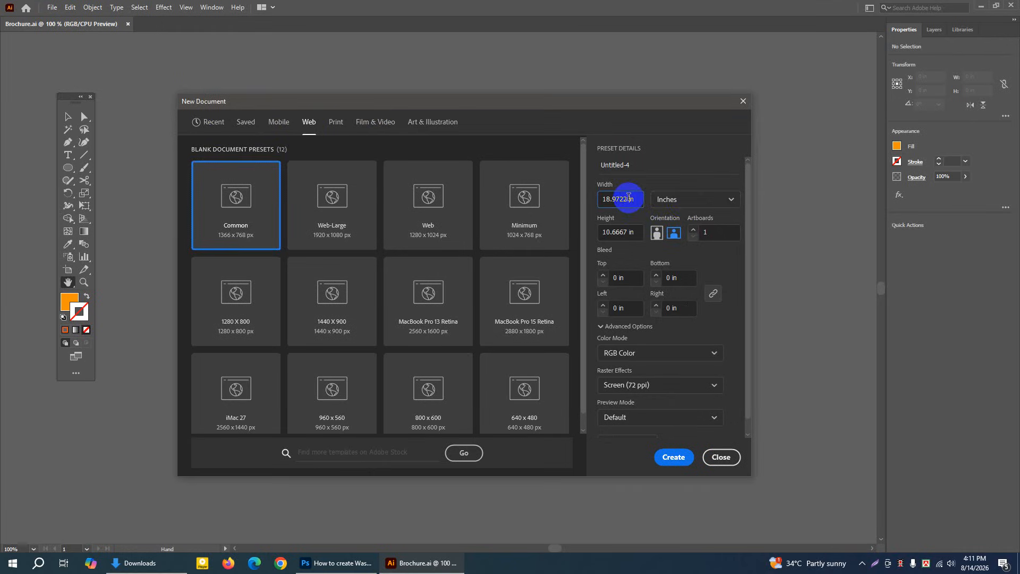
Set the new document's width to 8.27 in
{"action": "key", "text": "BackSpace"}
{"action": "key", "text": "BackSpace"}
{"action": "key", "text": "BackSpace"}
{"action": "key", "text": "BackSpace"}
{"action": "key", "text": "BackSpace"}
{"action": "key", "text": "BackSpace"}
{"action": "key", "text": "BackSpace"}
{"action": "key", "text": "BackSpace"}
{"action": "type", "text": "200"}
{"action": "key", "text": "BackSpace"}
{"action": "key", "text": "BackSpace"}
{"action": "key", "text": "BackSpace"}
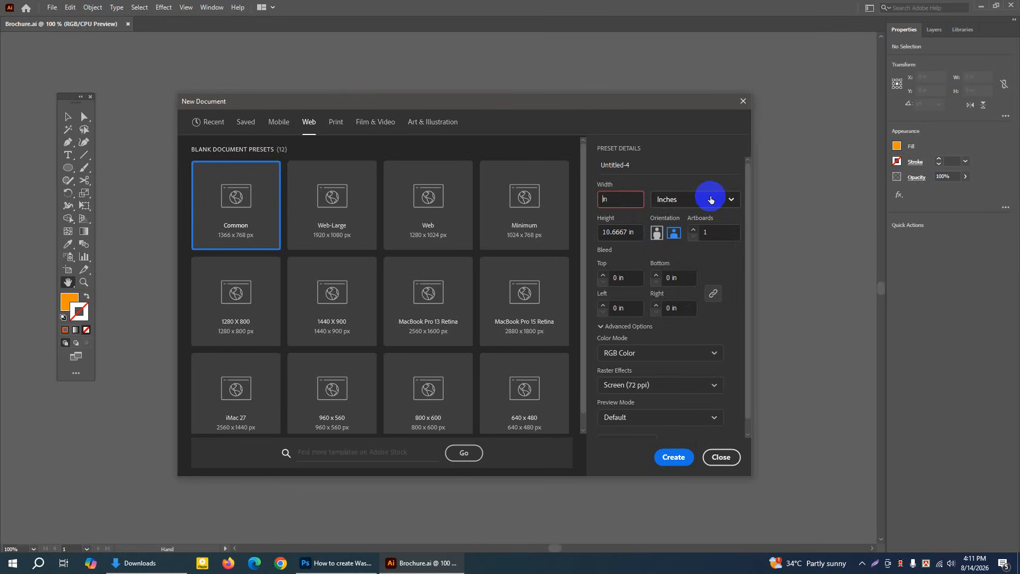
{"action": "type", "text": "8.27"}
Set the new document's height to 11.69 in
{"action": "left_click", "coordinate": [627, 230]}
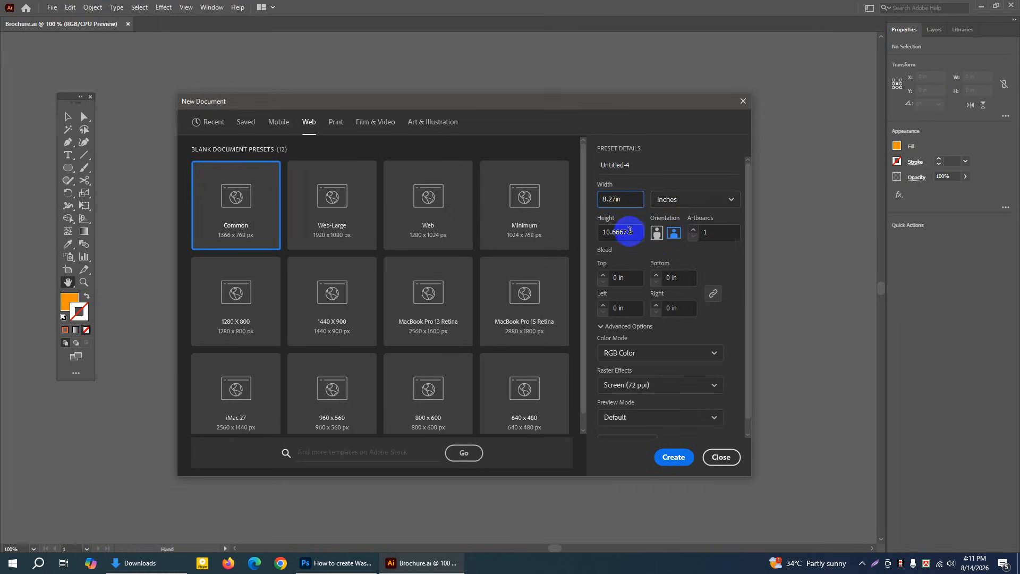
{"action": "key", "text": "BackSpace"}
{"action": "key", "text": "BackSpace"}
{"action": "key", "text": "BackSpace"}
{"action": "key", "text": "BackSpace"}
{"action": "key", "text": "BackSpace"}
{"action": "key", "text": "BackSpace"}
{"action": "key", "text": "BackSpace"}
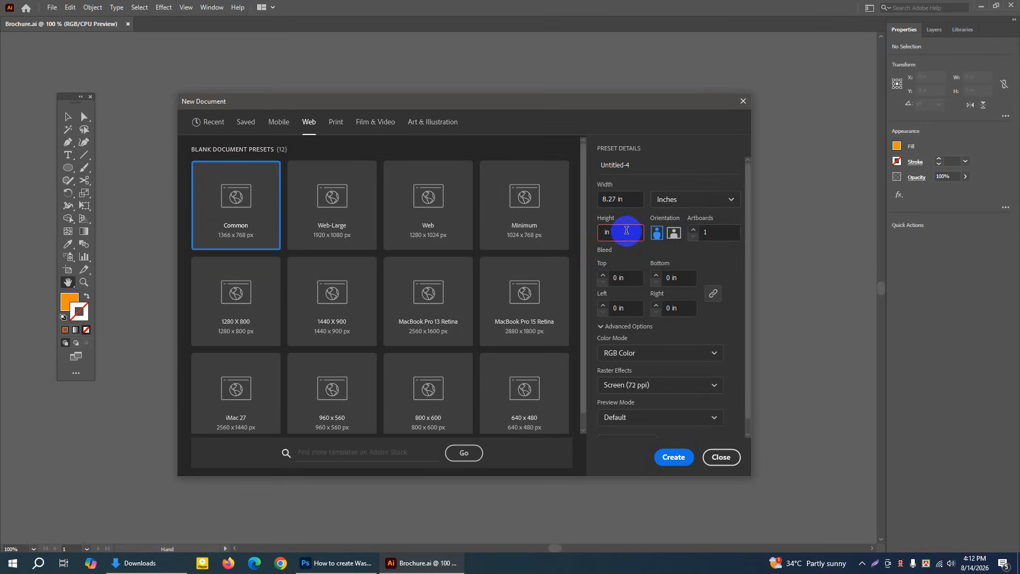
{"action": "type", "text": "11.69"}
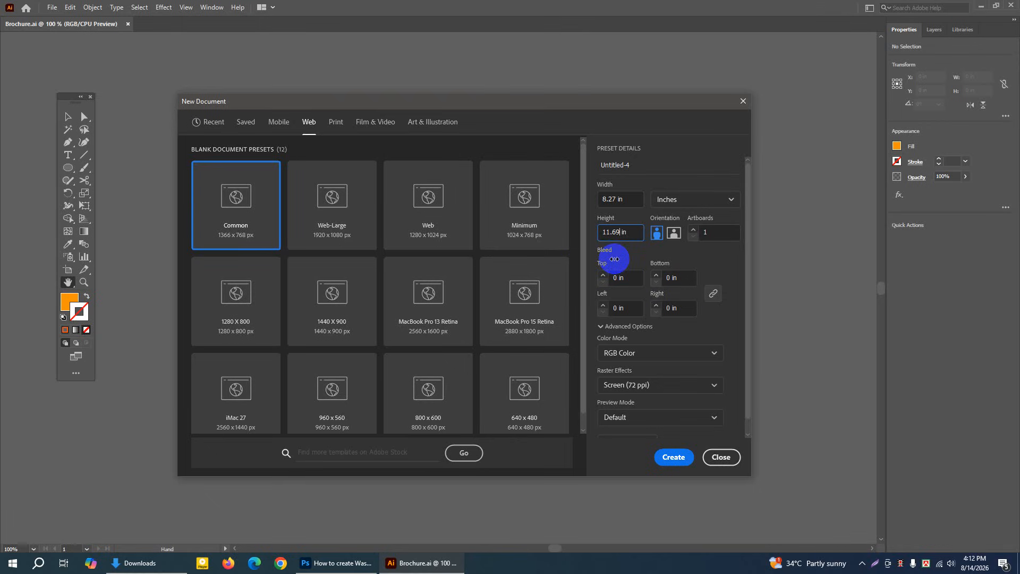
Set the bleed to 0.125 in on all sides and the raster effects to High (300 ppi)
{"action": "left_click", "coordinate": [714, 293]}
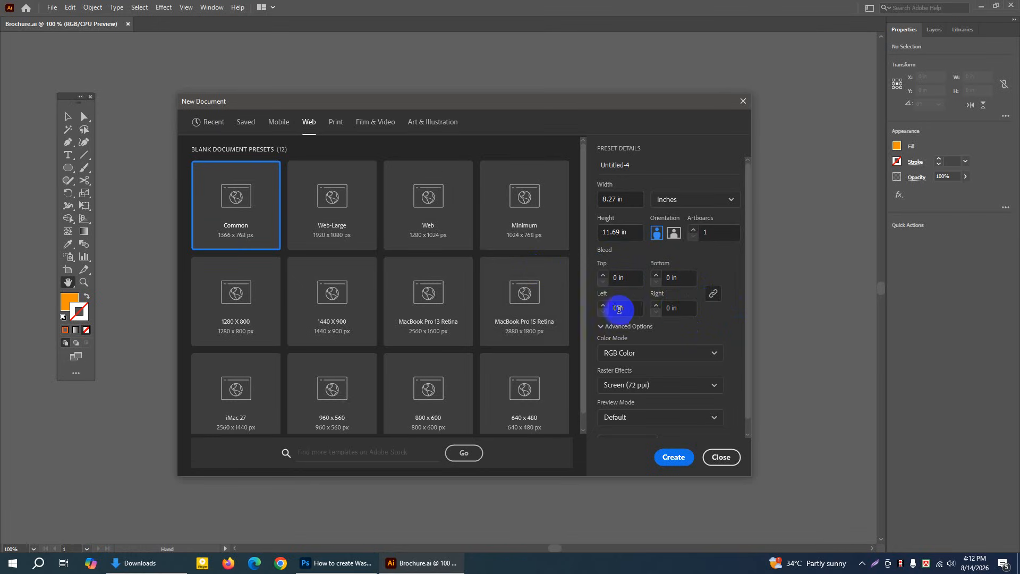
{"action": "left_click", "coordinate": [603, 274]}
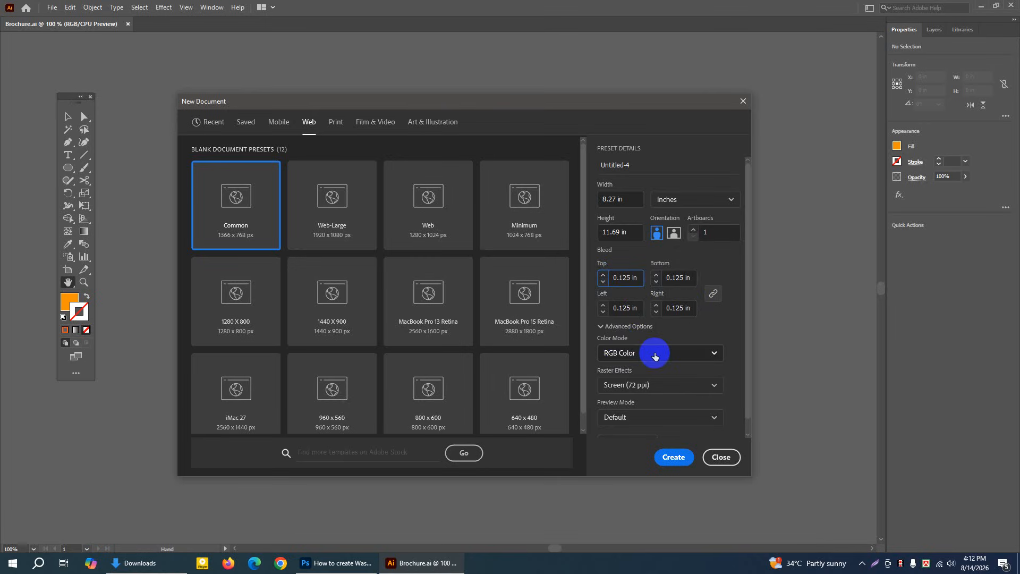
{"action": "left_click", "coordinate": [617, 385]}
{"action": "left_click", "coordinate": [617, 404]}
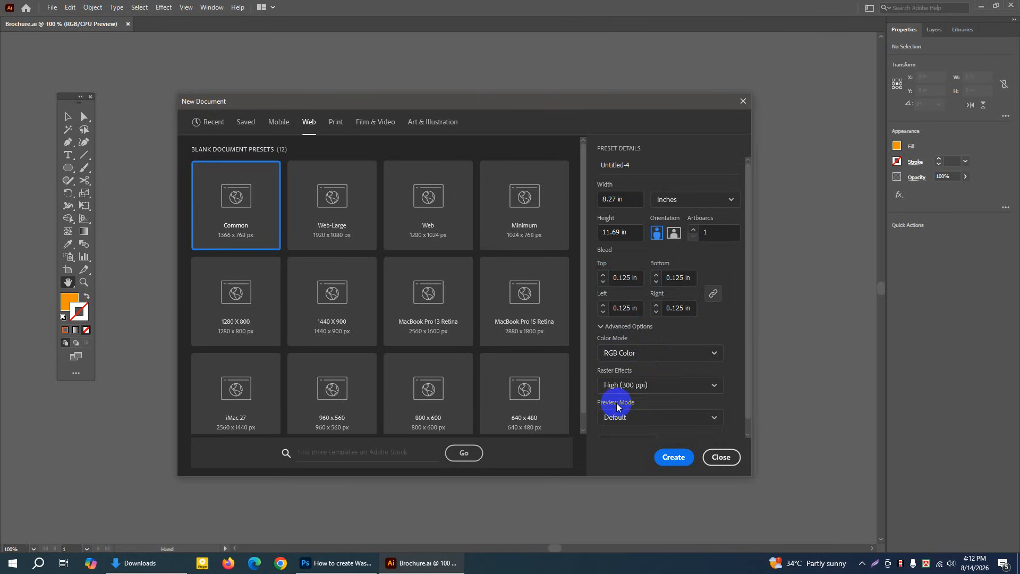
{"action": "left_click", "coordinate": [601, 327]}
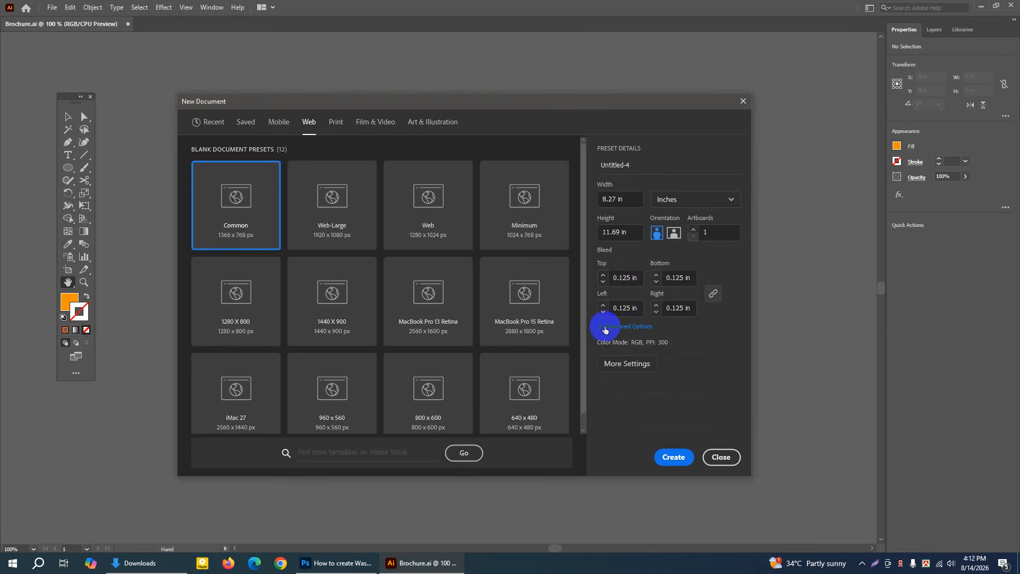
{"action": "left_click", "coordinate": [601, 326]}
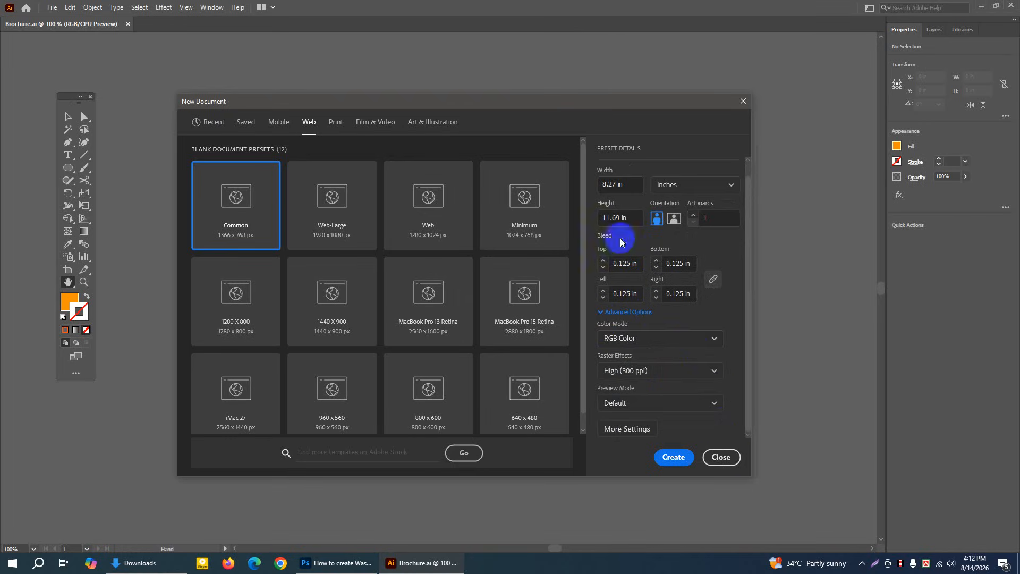
Create the portrait document under the name FOOD BROCHURE and close it
{"action": "scroll", "coordinate": [630, 156], "scroll_direction": "up", "scroll_amount": 1}
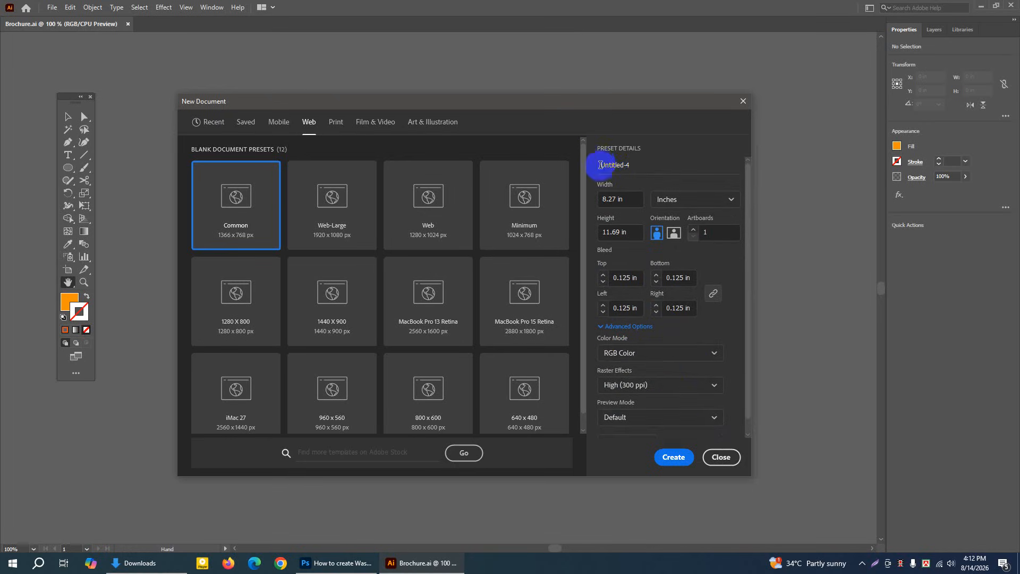
{"action": "left_click_drag", "start_coordinate": [601, 164], "coordinate": [637, 165]}
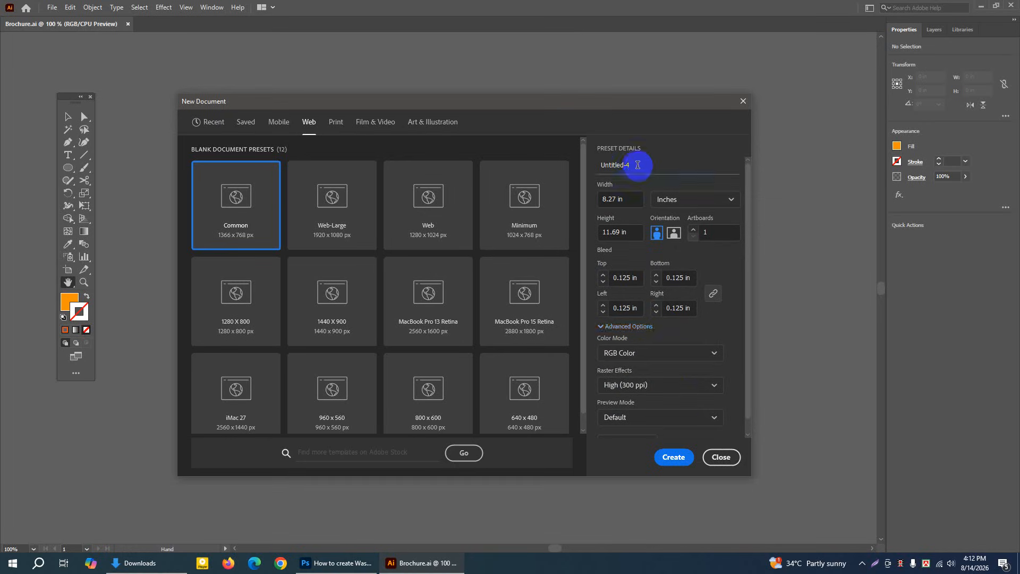
{"action": "key", "text": "BackSpace"}
{"action": "key", "text": "BackSpace"}
{"action": "key", "text": "BackSpace"}
{"action": "key", "text": "BackSpace"}
{"action": "key", "text": "BackSpace"}
{"action": "key", "text": "BackSpace"}
{"action": "key", "text": "BackSpace"}
{"action": "key", "text": "BackSpace"}
{"action": "key", "text": "BackSpace"}
{"action": "key", "text": "BackSpace"}
{"action": "type", "text": "FOOD BROUCHURE"}
{"action": "key", "text": "BackSpace"}
{"action": "key", "text": "BackSpace"}
{"action": "key", "text": "BackSpace"}
{"action": "key", "text": "BackSpace"}
{"action": "key", "text": "BackSpace"}
{"action": "key", "text": "BackSpace"}
{"action": "type", "text": "CHURE"}
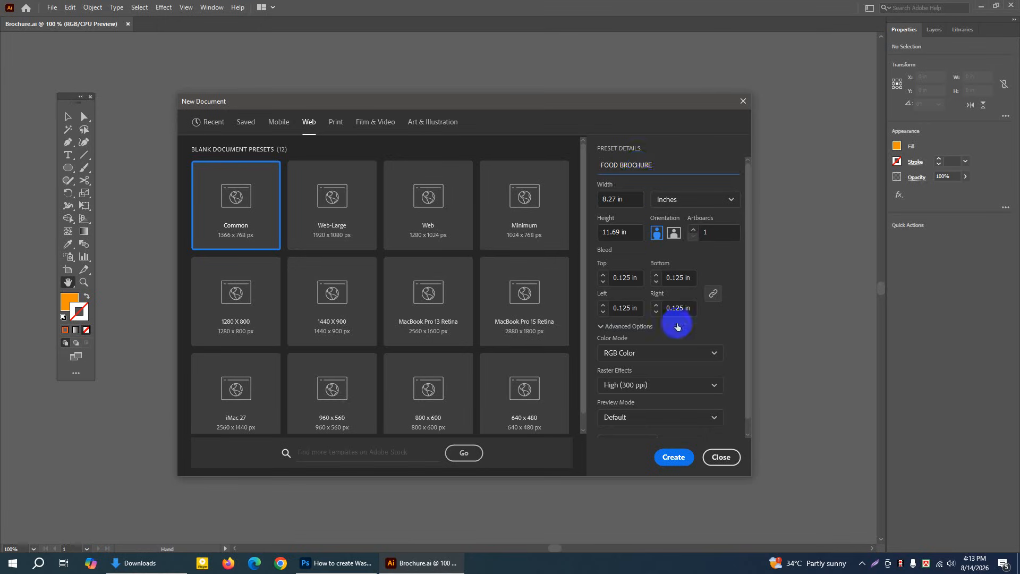
{"action": "left_click", "coordinate": [673, 457]}
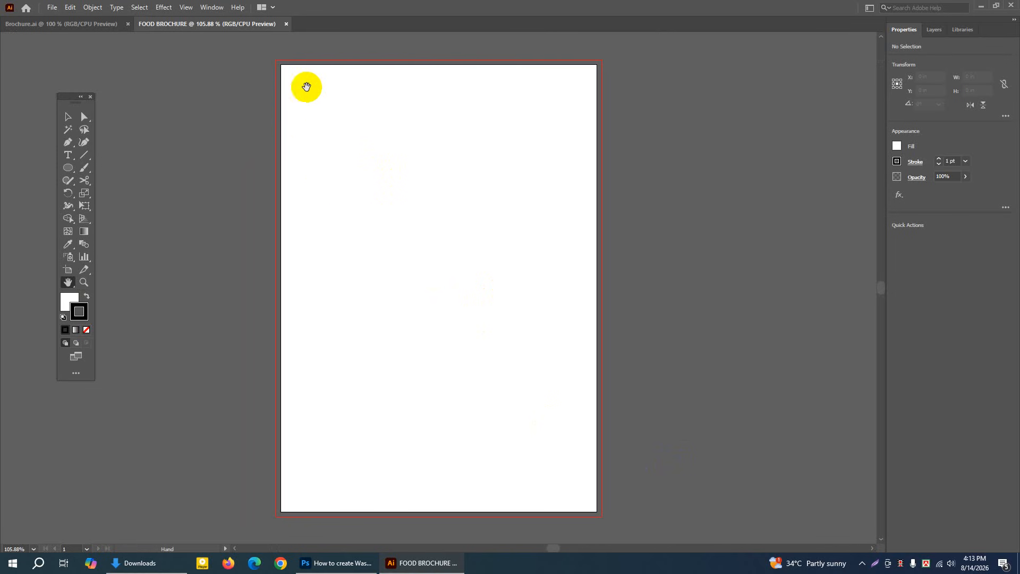
{"action": "left_click", "coordinate": [286, 24]}
Start another new document and give it landscape orientation, 11.69 in wide by 8.27 in high
{"action": "left_click", "coordinate": [43, 8]}
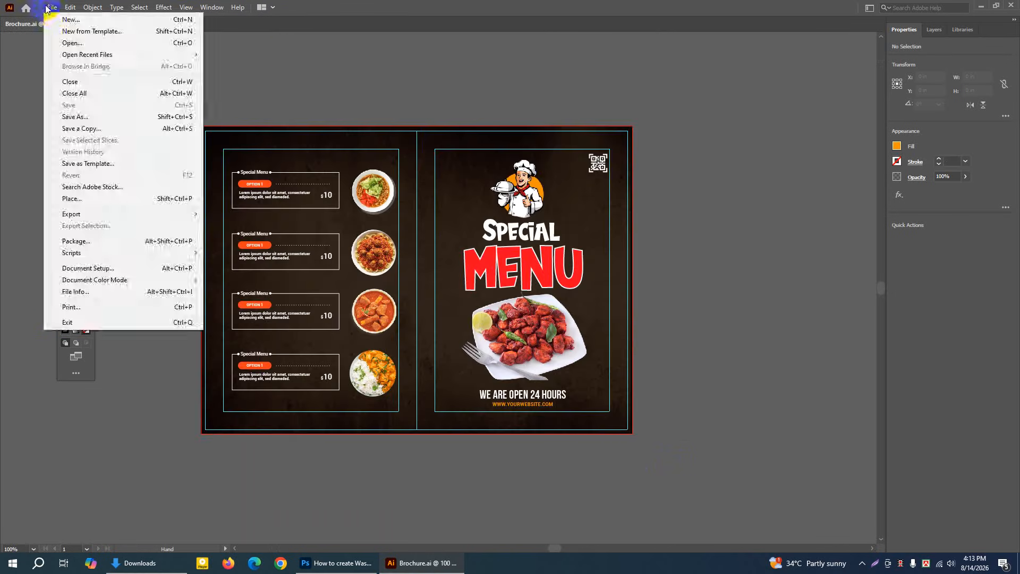
{"action": "left_click", "coordinate": [59, 12]}
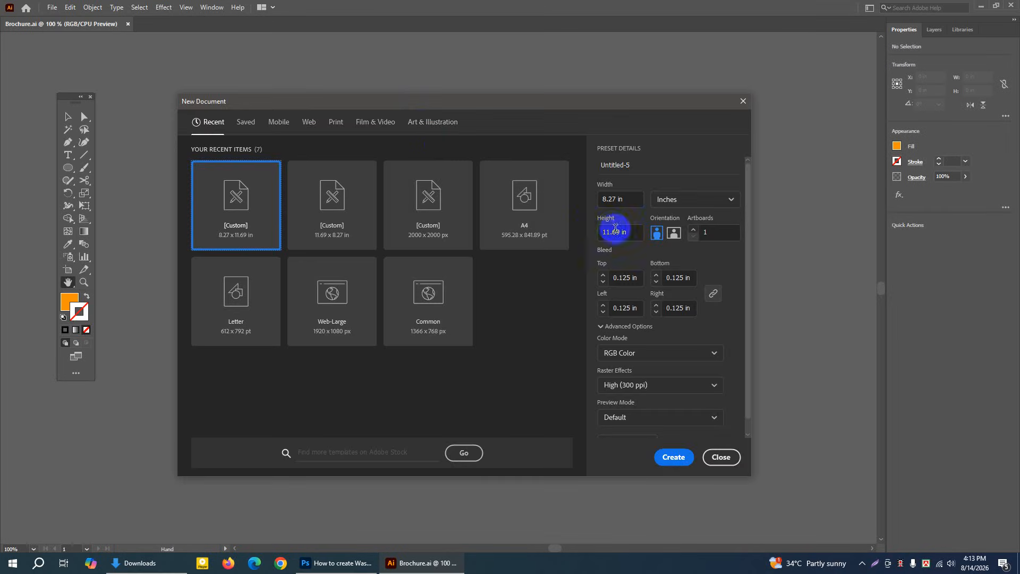
{"action": "left_click", "coordinate": [674, 235]}
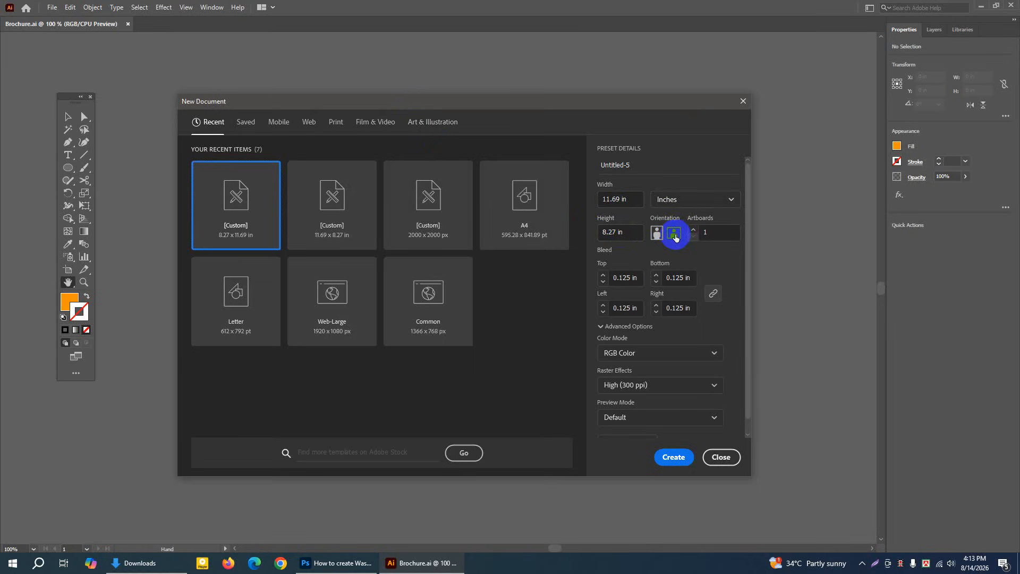
{"action": "left_click", "coordinate": [673, 234]}
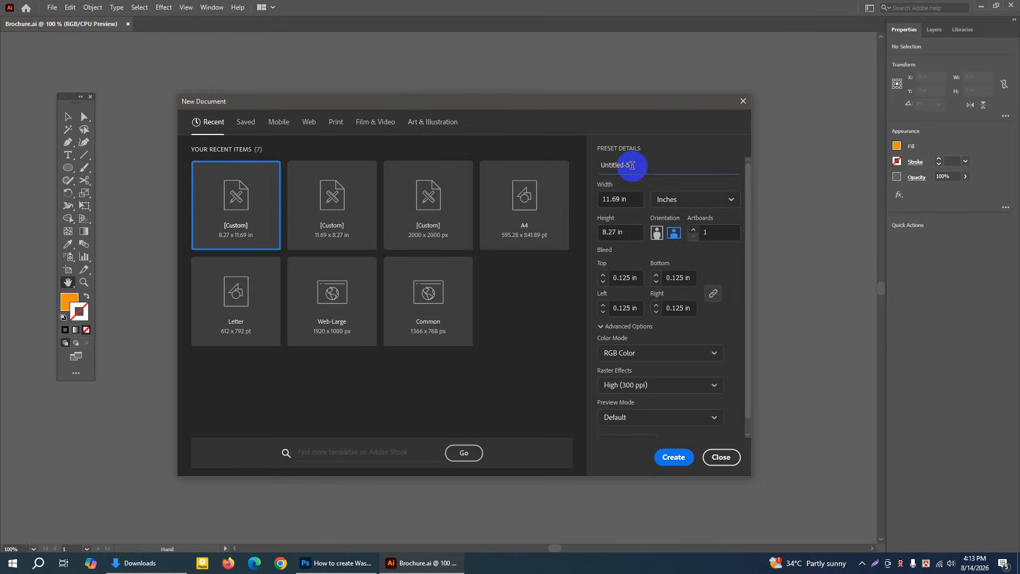
Name the landscape document FOOD BROCHURE and create it
{"action": "key", "text": "BackSpace"}
{"action": "key", "text": "BackSpace"}
{"action": "key", "text": "BackSpace"}
{"action": "key", "text": "BackSpace"}
{"action": "key", "text": "BackSpace"}
{"action": "key", "text": "BackSpace"}
{"action": "key", "text": "BackSpace"}
{"action": "key", "text": "BackSpace"}
{"action": "key", "text": "BackSpace"}
{"action": "key", "text": "BackSpace"}
{"action": "type", "text": "FOOD BROCHURE"}
{"action": "left_click", "coordinate": [679, 460]}
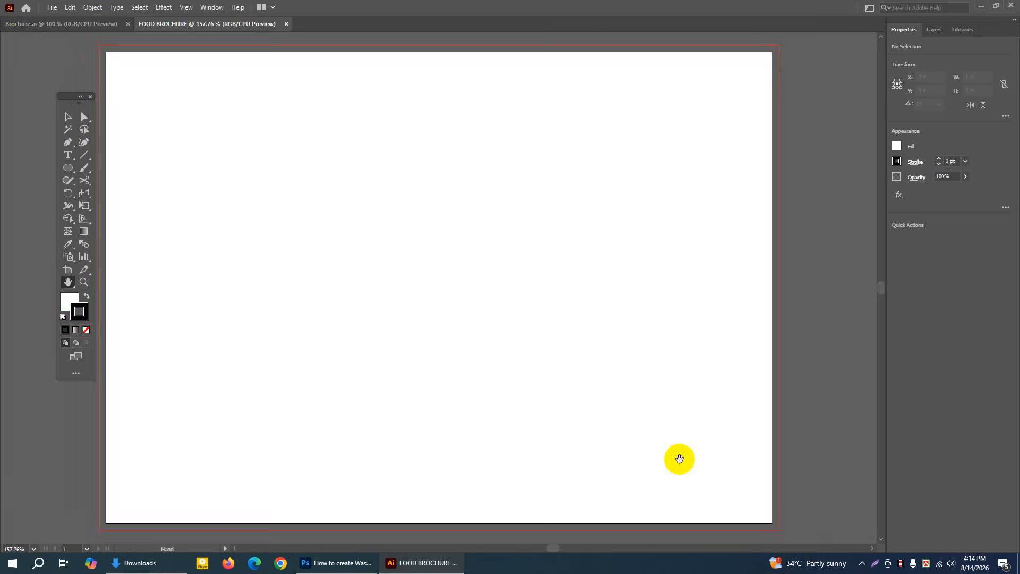
Set the stroke to none, make the fill active and bring up its colour settings beside the artboard
{"action": "key", "text": "v"}
{"action": "key", "text": "ctrl+1"}
{"action": "key", "text": "h"}
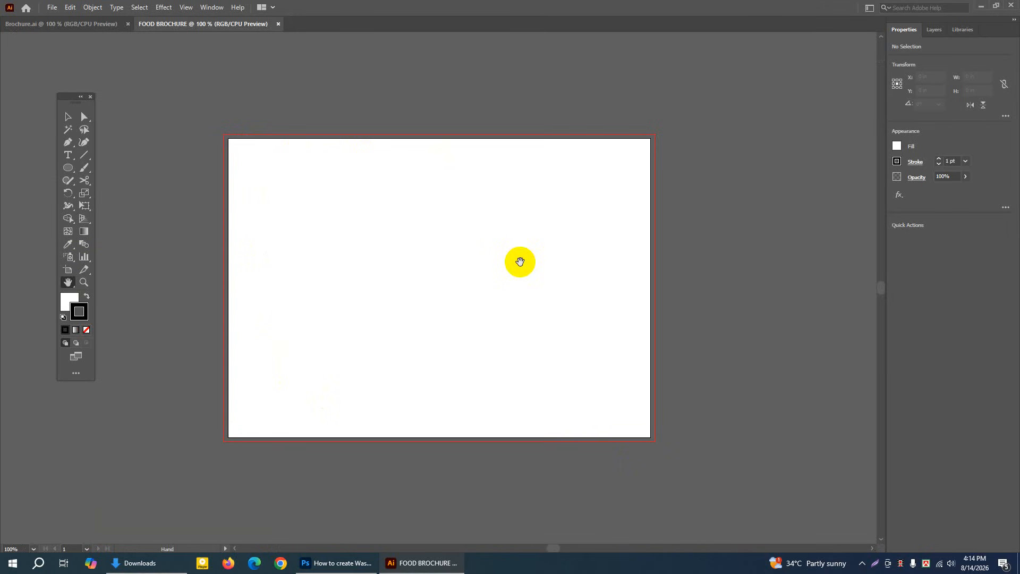
{"action": "left_click_drag", "start_coordinate": [68, 101], "coordinate": [70, 80]}
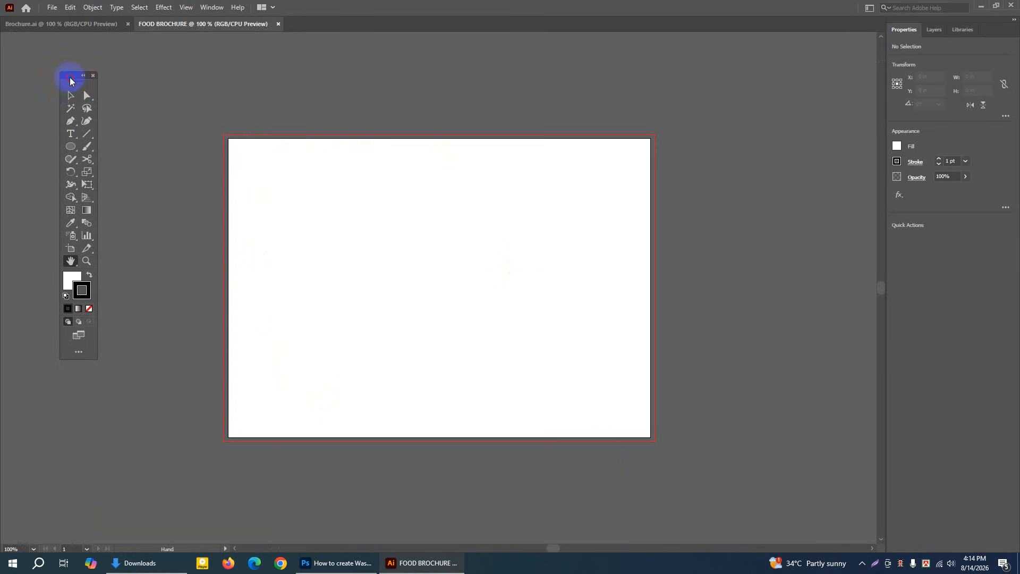
{"action": "left_click", "coordinate": [85, 296]}
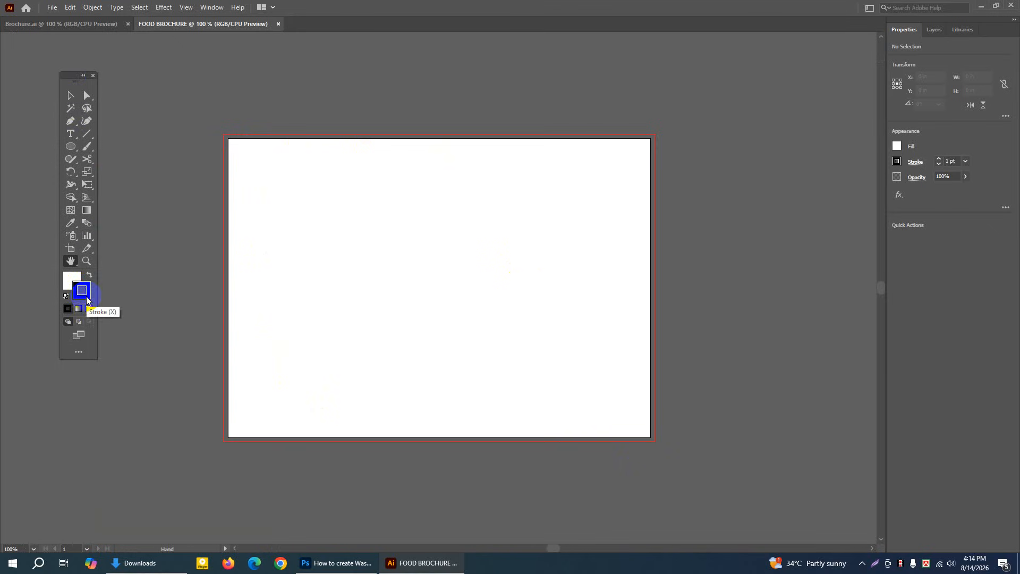
{"action": "left_click", "coordinate": [89, 308]}
{"action": "left_click", "coordinate": [70, 278]}
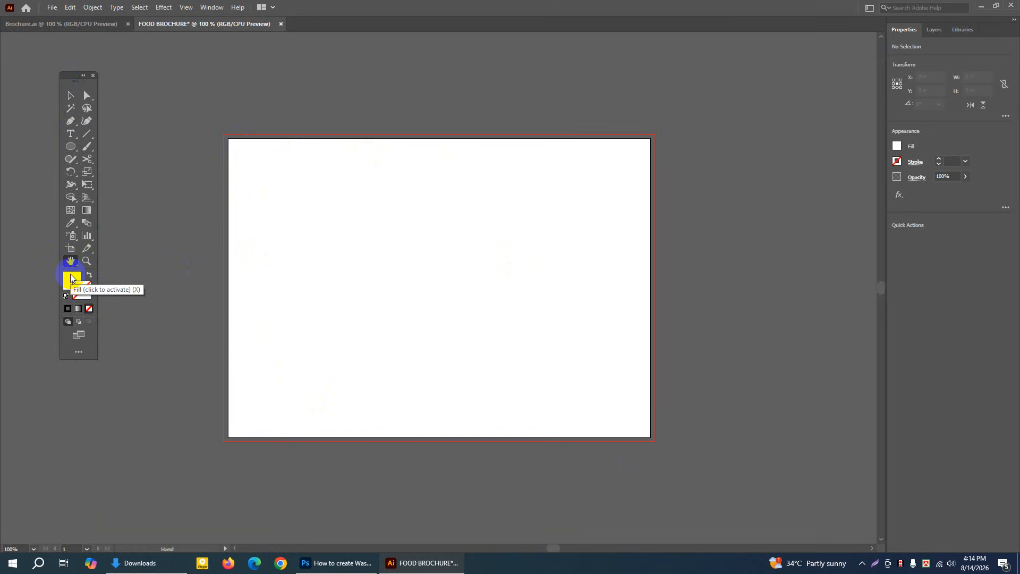
{"action": "left_click", "coordinate": [69, 282]}
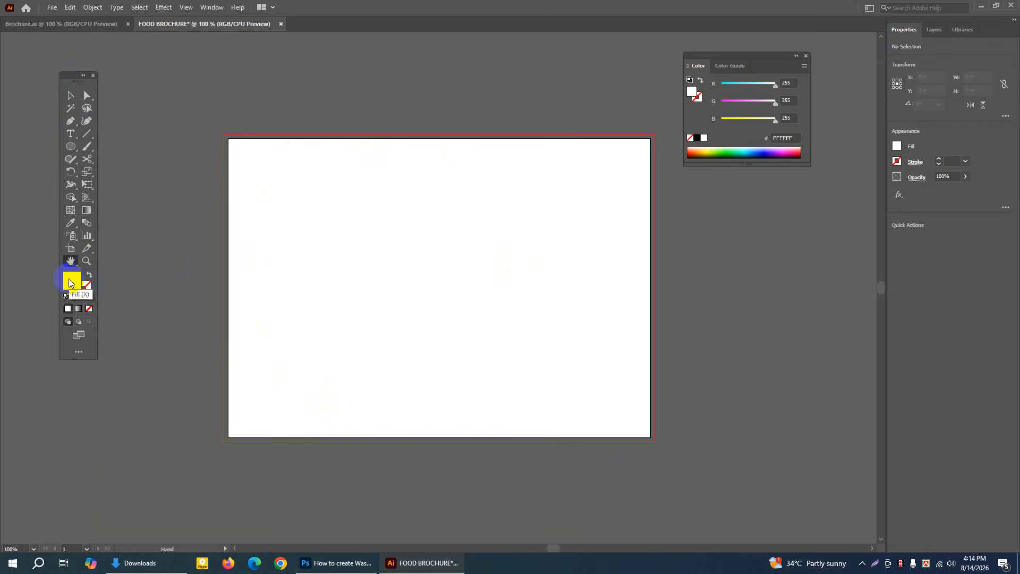
{"action": "left_click_drag", "start_coordinate": [758, 55], "coordinate": [790, 53]}
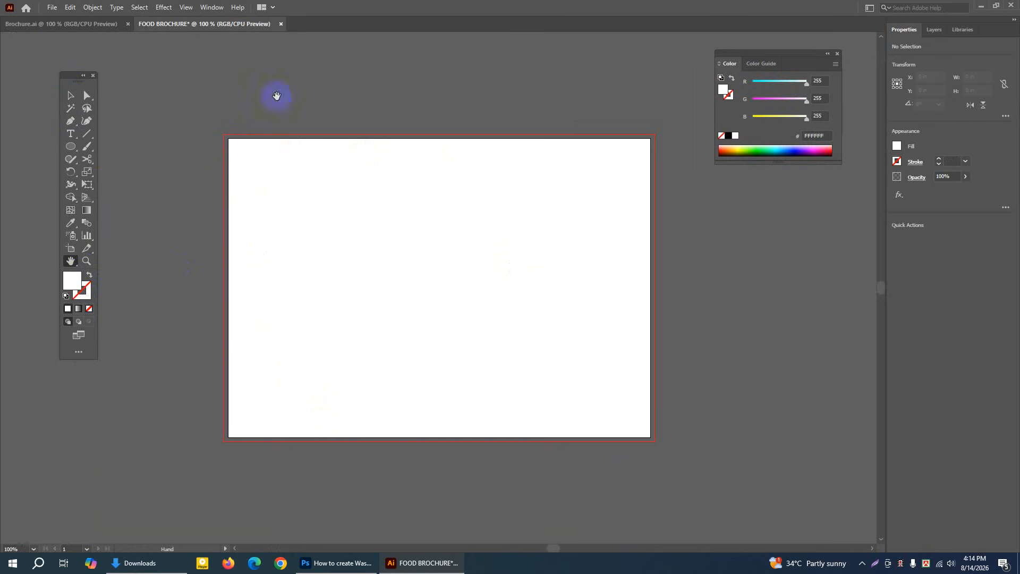
Create a rectangle 11.69 in wide by 8.27 in high and centre it horizontally and vertically on the artboard
{"action": "left_click", "coordinate": [70, 146]}
{"action": "left_click_drag", "start_coordinate": [69, 147], "coordinate": [124, 148]}
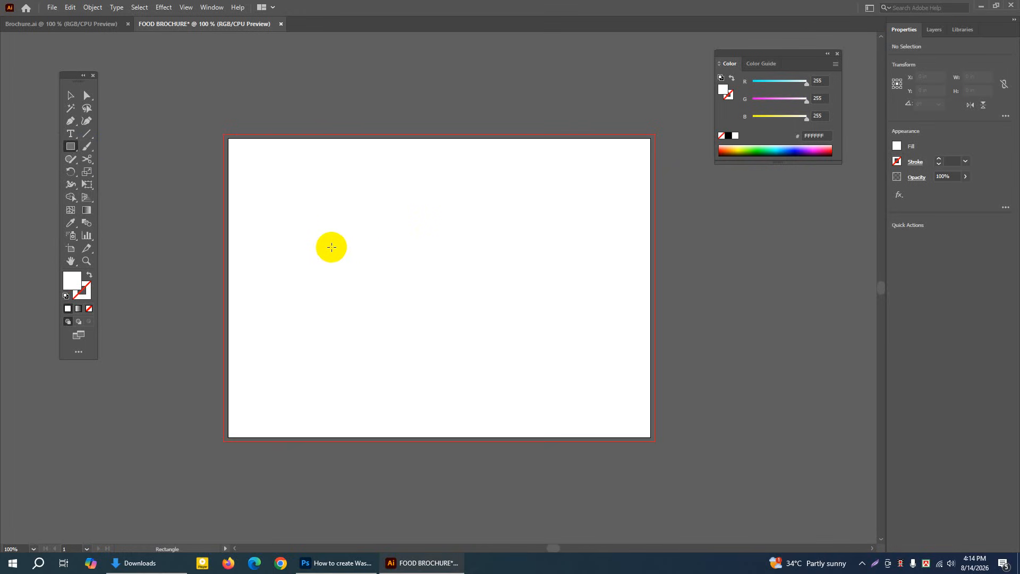
{"action": "left_click", "coordinate": [332, 238]}
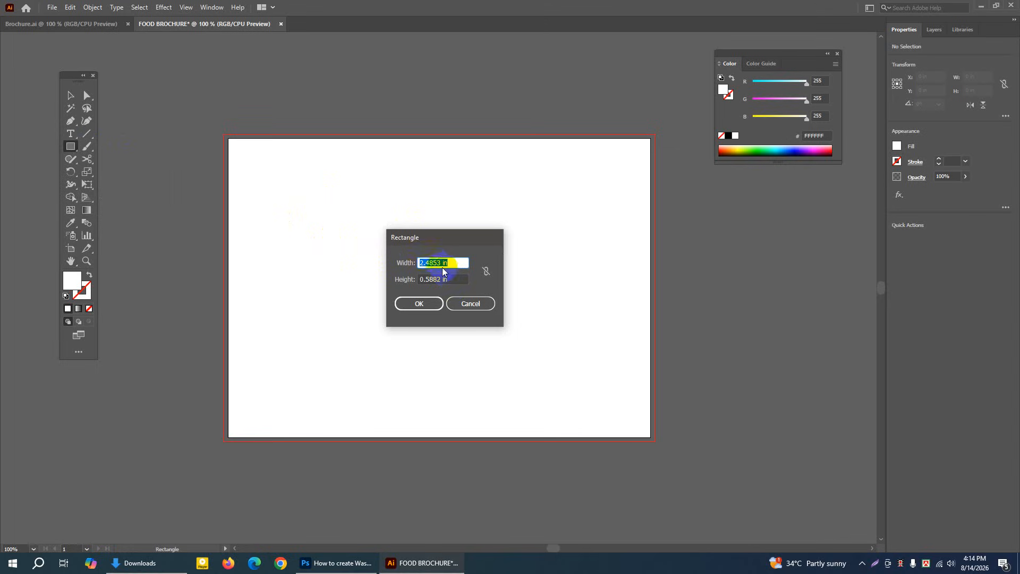
{"action": "left_click_drag", "start_coordinate": [443, 262], "coordinate": [413, 262]}
{"action": "type", "text": "11.6"}
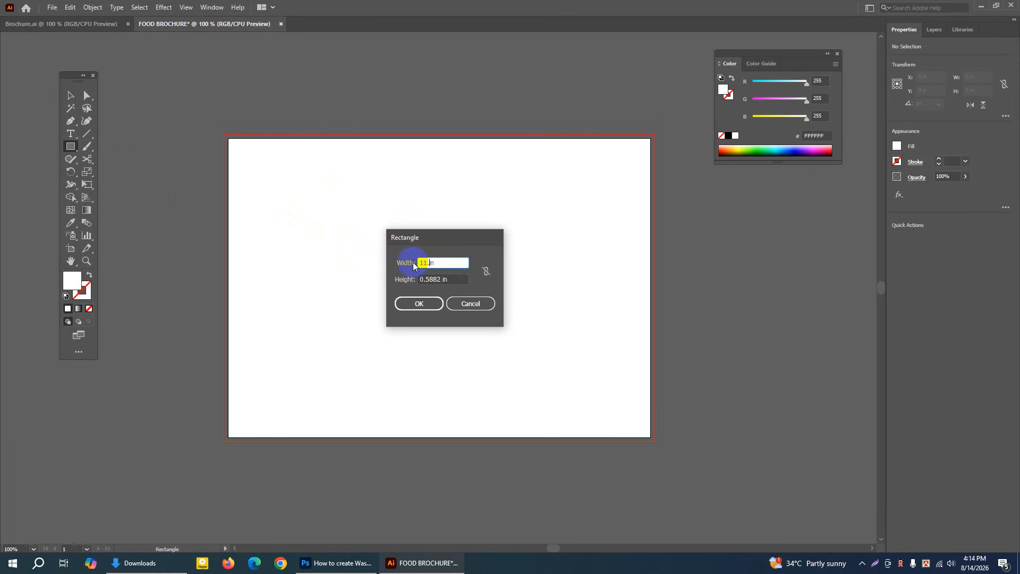
{"action": "type", "text": "9"}
{"action": "left_click", "coordinate": [440, 279]}
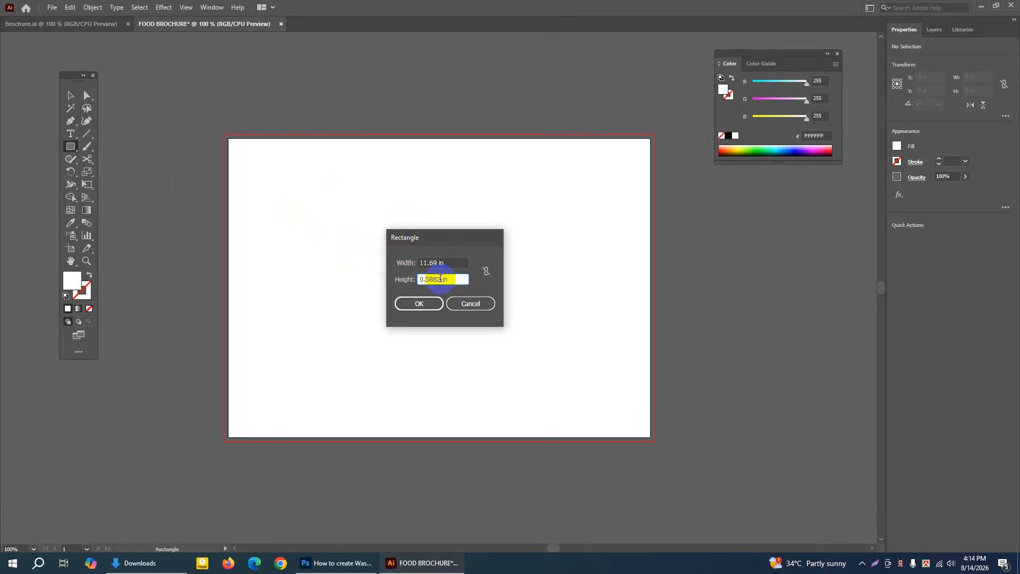
{"action": "key", "text": "BackSpace"}
{"action": "key", "text": "BackSpace"}
{"action": "key", "text": "BackSpace"}
{"action": "key", "text": "BackSpace"}
{"action": "key", "text": "BackSpace"}
{"action": "key", "text": "BackSpace"}
{"action": "type", "text": "8.27"}
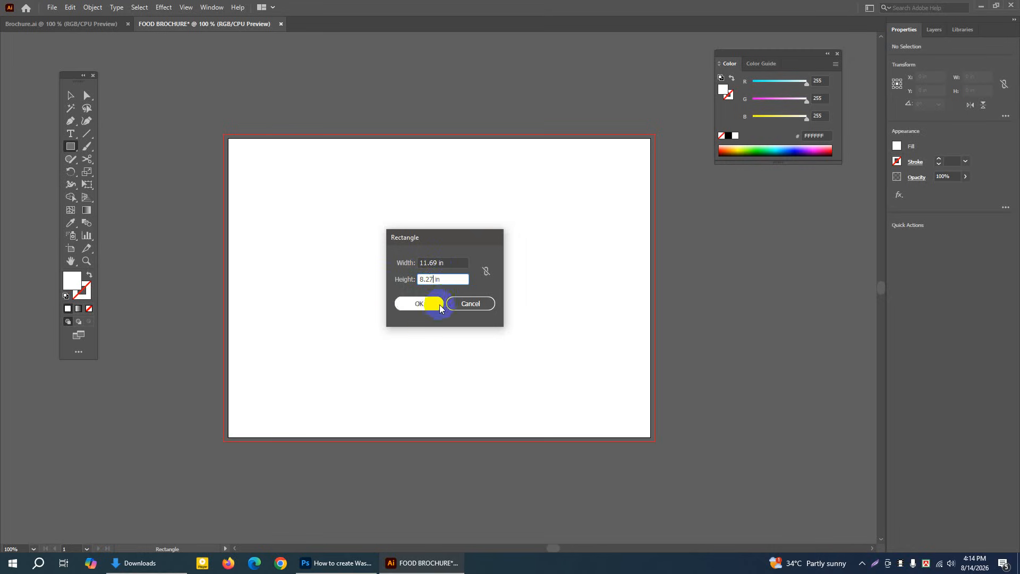
{"action": "left_click", "coordinate": [423, 305]}
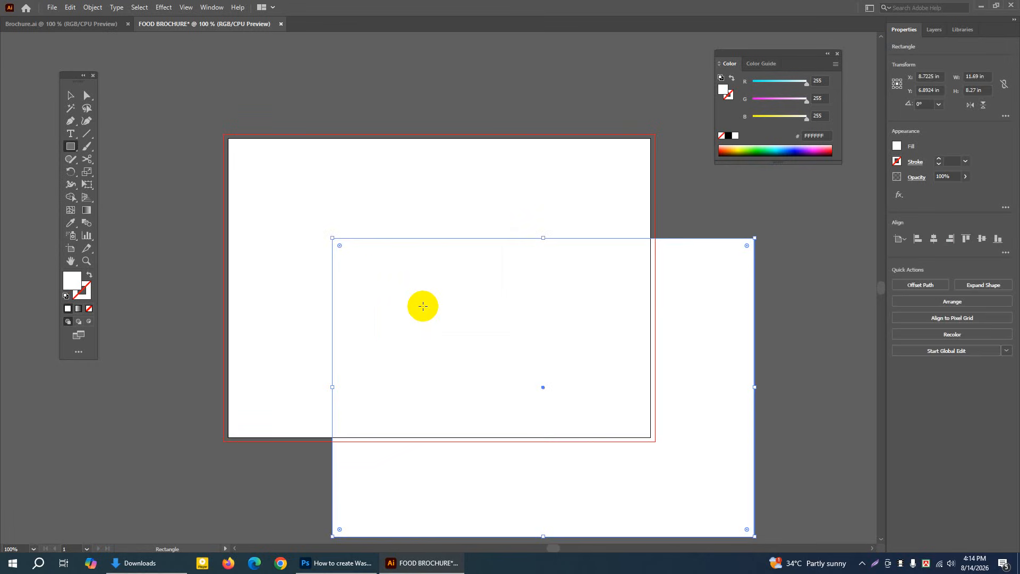
{"action": "left_click", "coordinate": [934, 240]}
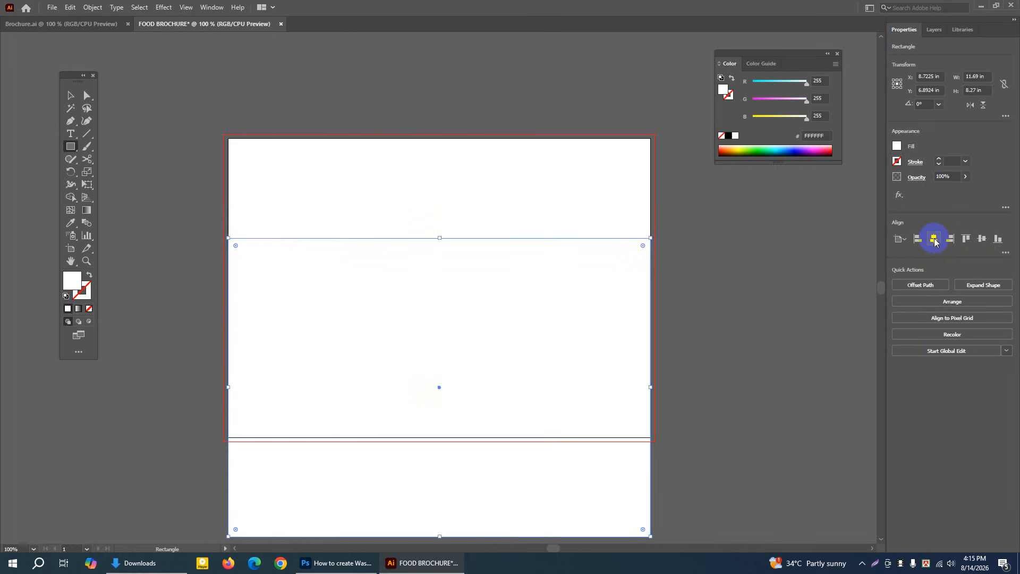
{"action": "left_click", "coordinate": [983, 240]}
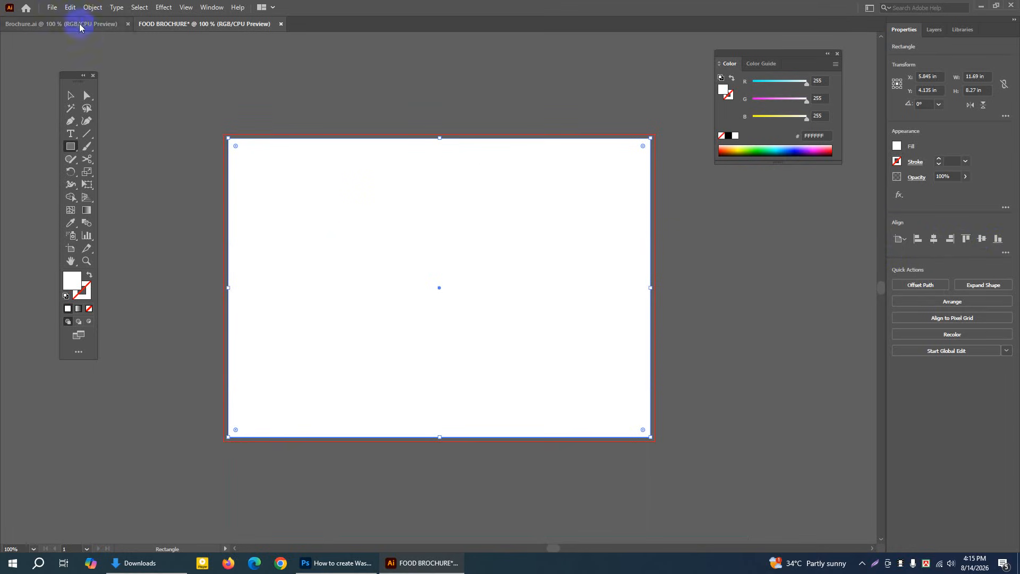
Split the rectangle into a grid of 1 row and 2 columns with a 0 in column gutter
{"action": "left_click", "coordinate": [91, 7]}
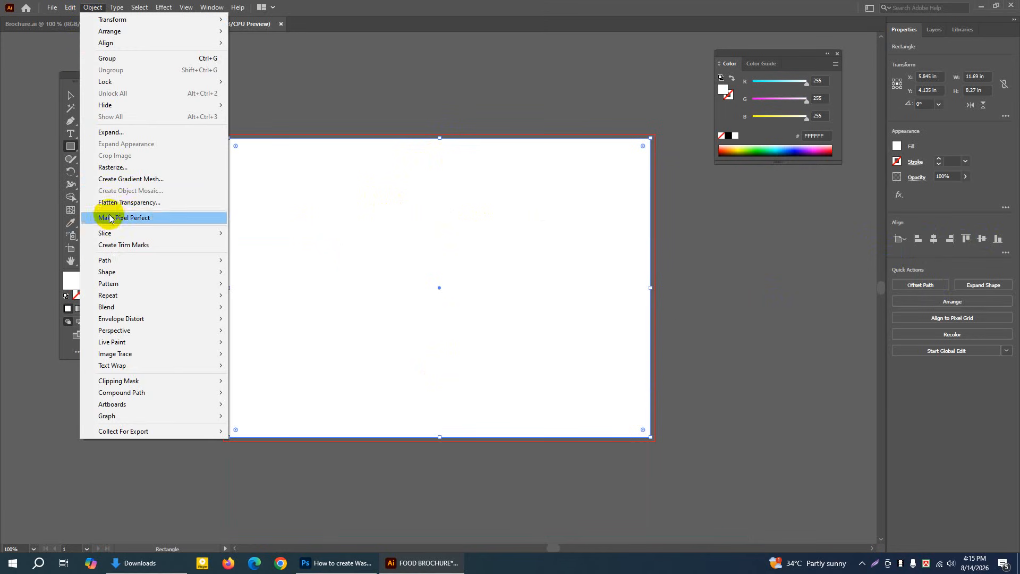
{"action": "mouse_move", "coordinate": [105, 260]}
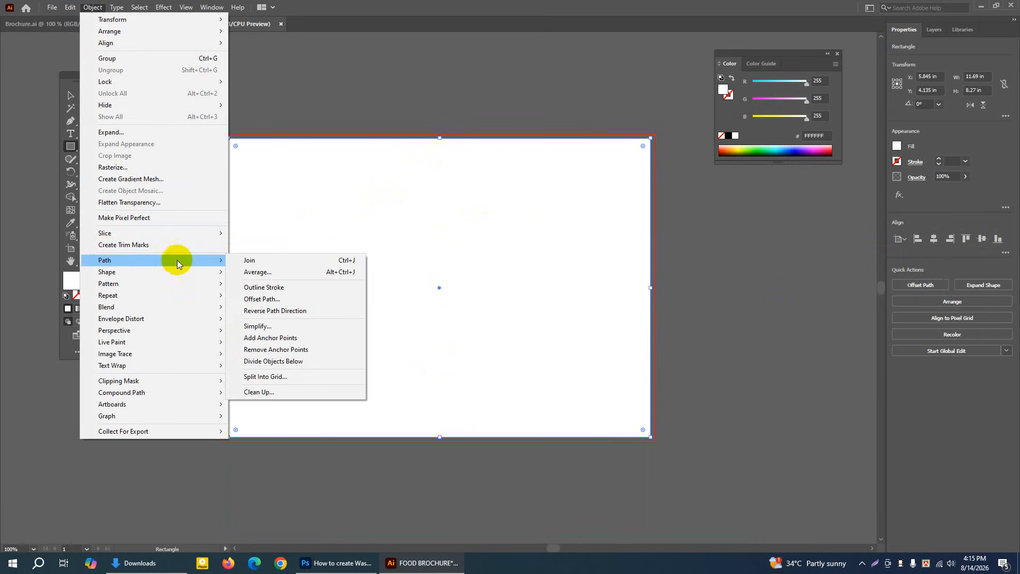
{"action": "left_click", "coordinate": [264, 377]}
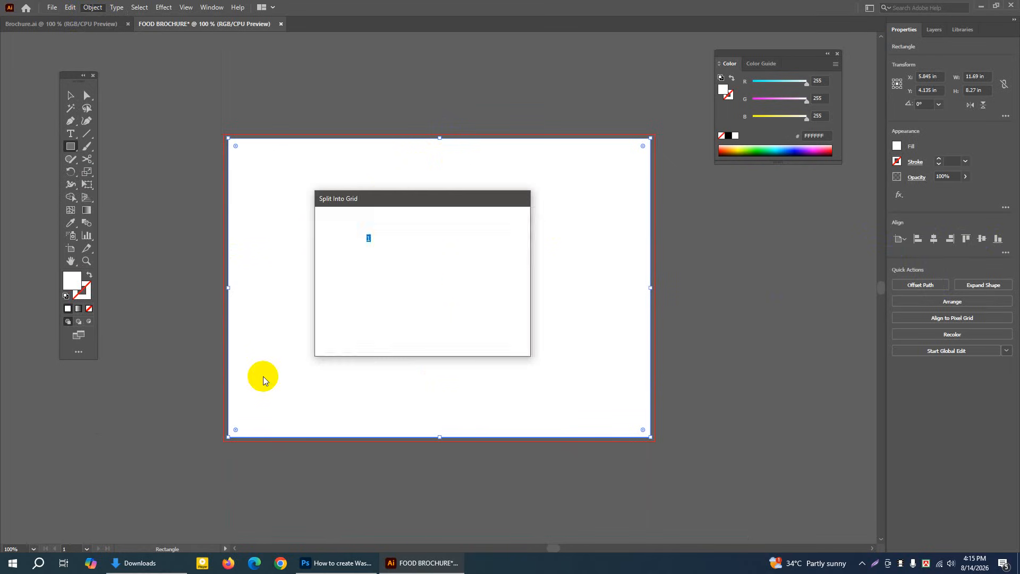
{"action": "left_click_drag", "start_coordinate": [384, 198], "coordinate": [388, 190]}
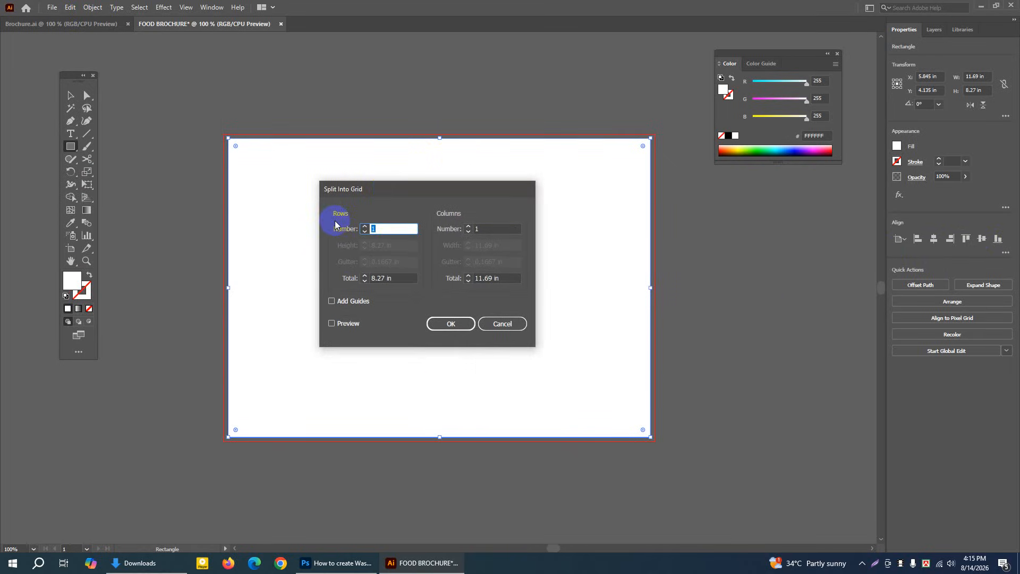
{"action": "left_click", "coordinate": [468, 227]}
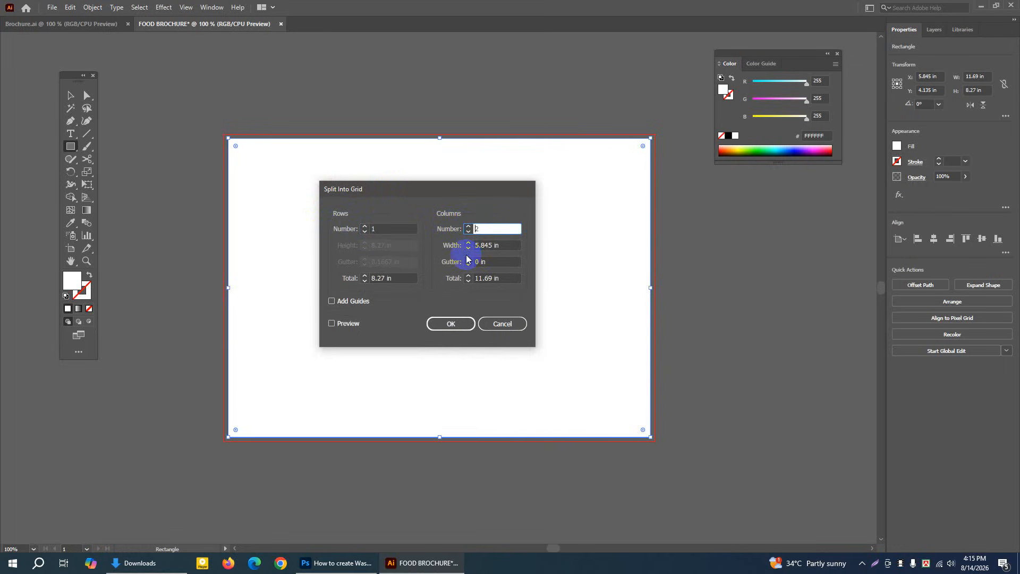
{"action": "left_click", "coordinate": [332, 324]}
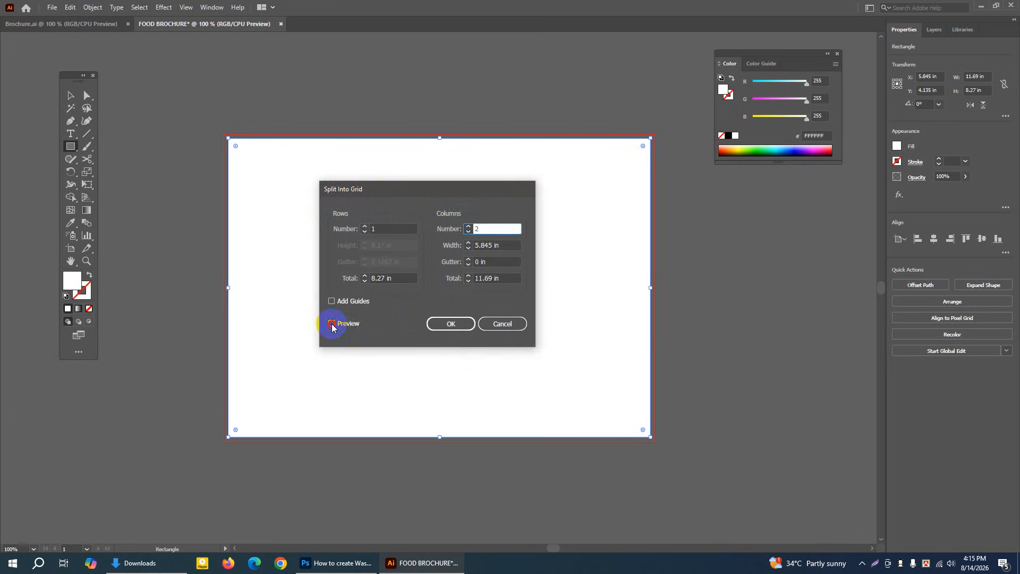
{"action": "left_click_drag", "start_coordinate": [423, 190], "coordinate": [424, 258]}
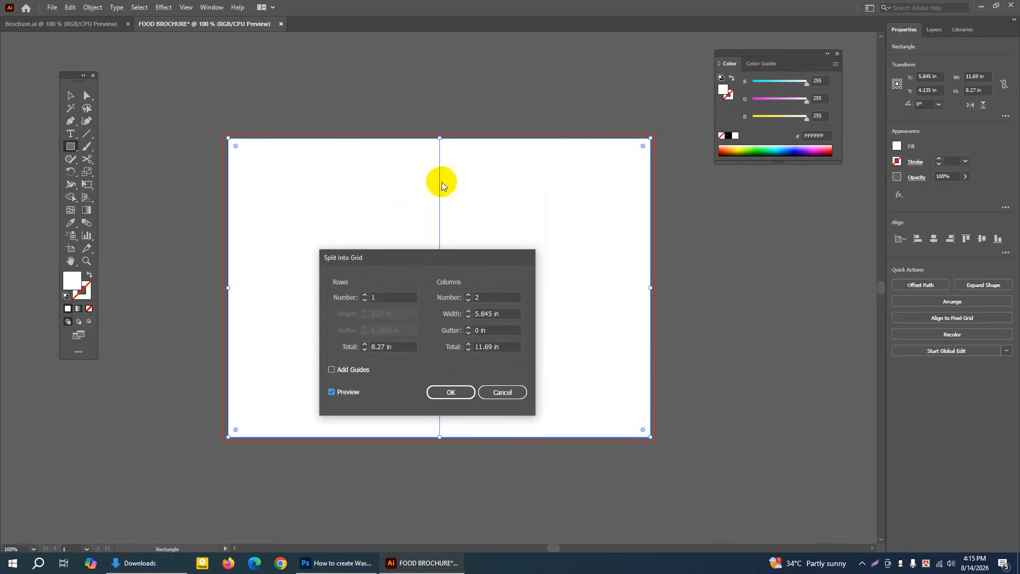
{"action": "left_click_drag", "start_coordinate": [442, 260], "coordinate": [446, 204]}
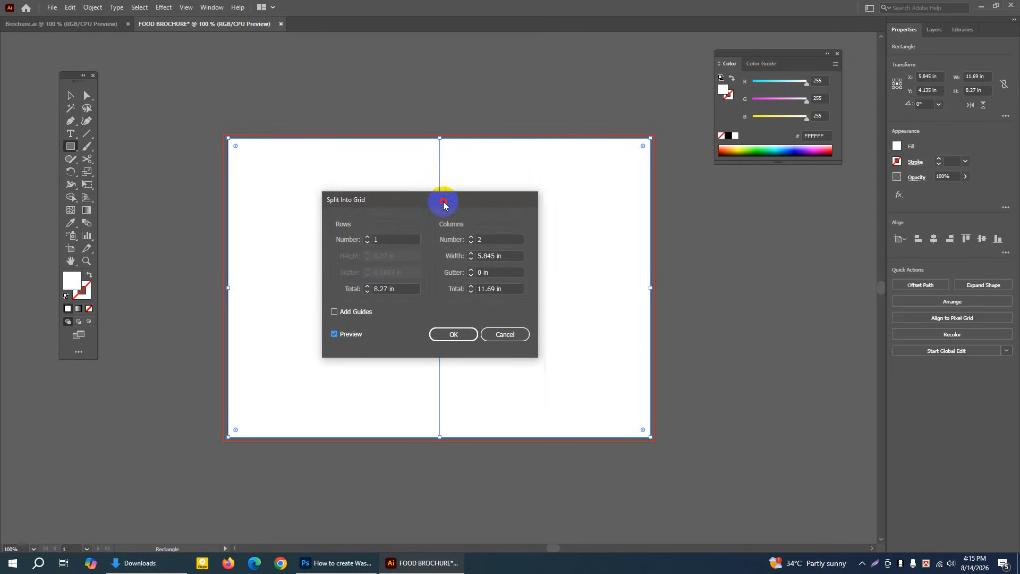
{"action": "left_click", "coordinate": [464, 334]}
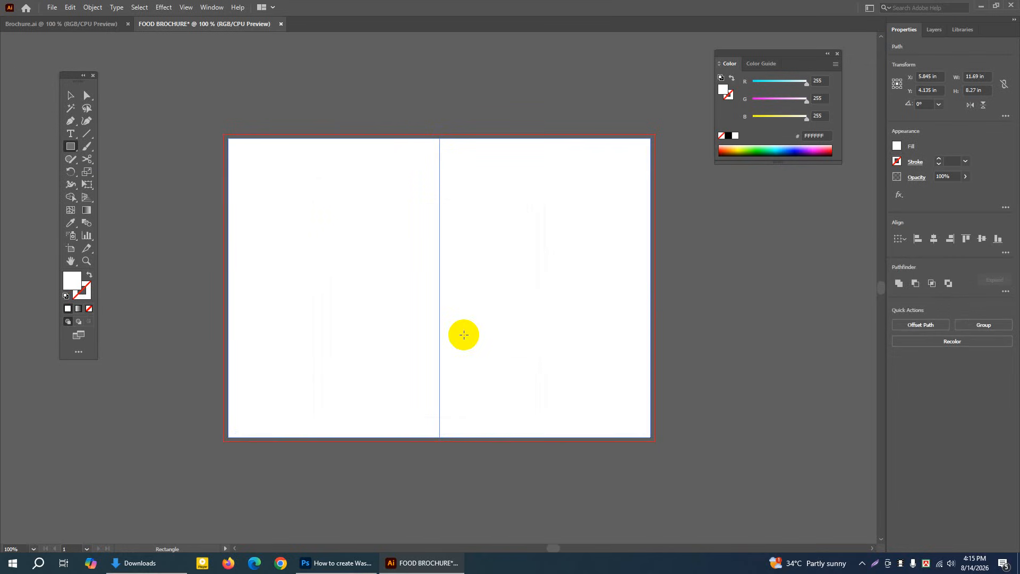
Select both column rectangles and preview an Offset Path of -0.5 in with miter joins
{"action": "left_click", "coordinate": [71, 97]}
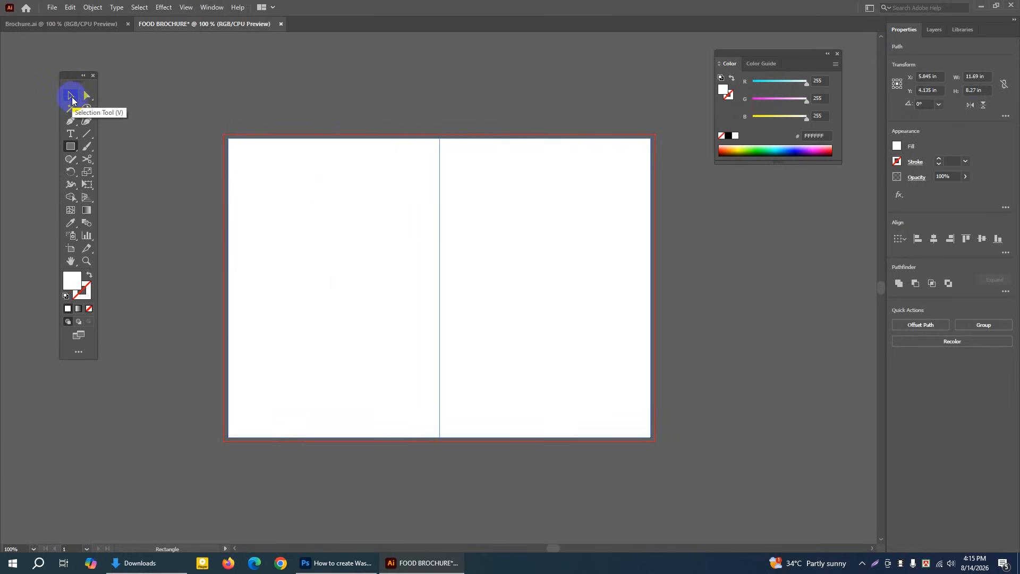
{"action": "left_click_drag", "start_coordinate": [151, 94], "coordinate": [686, 455]}
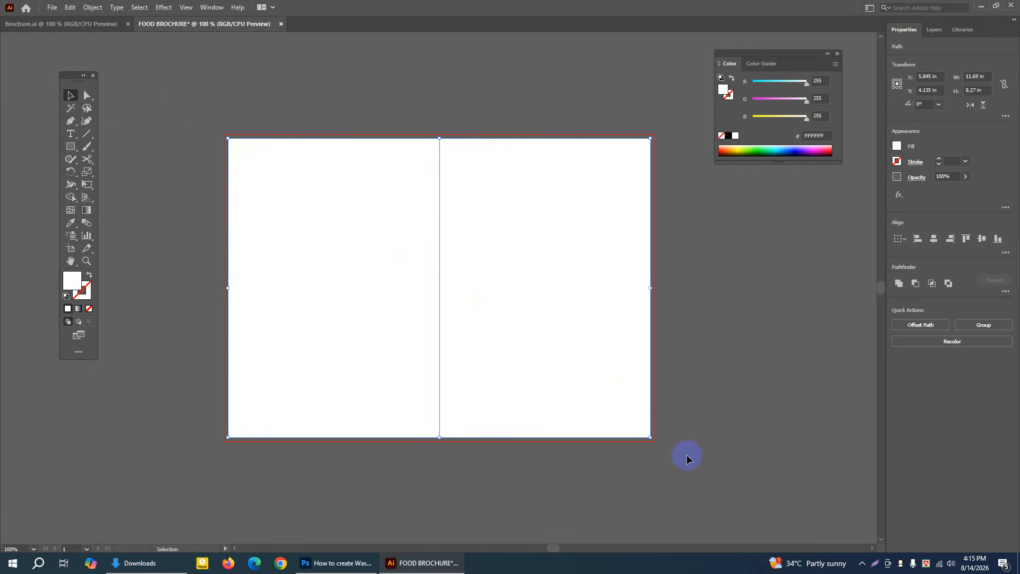
{"action": "left_click", "coordinate": [926, 329]}
{"action": "mouse_move", "coordinate": [419, 235]}
{"action": "left_mouse_down"}
{"action": "mouse_move", "coordinate": [464, 237]}
{"action": "mouse_move", "coordinate": [437, 225]}
{"action": "left_mouse_up"}
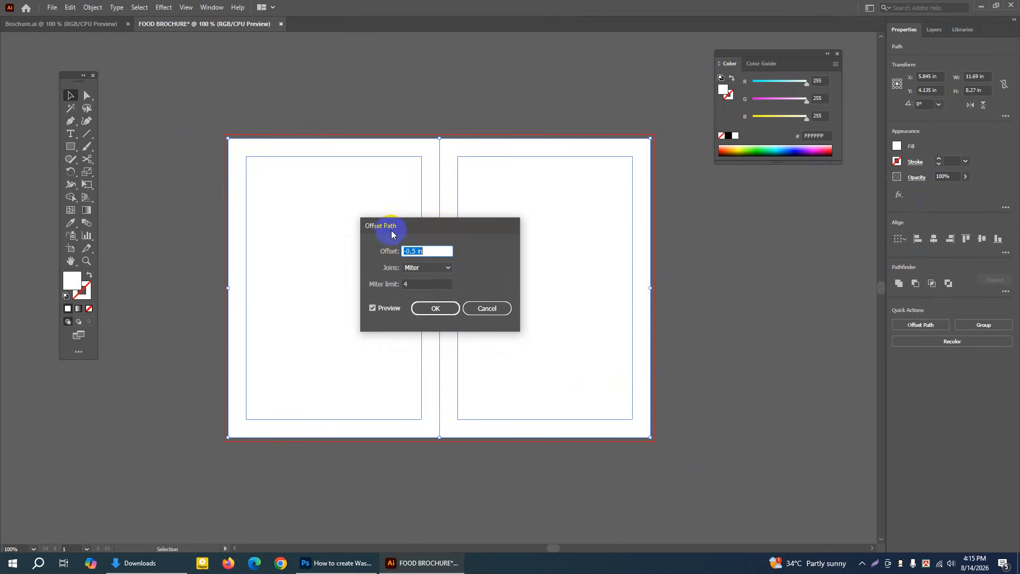
{"action": "left_click", "coordinate": [409, 253]}
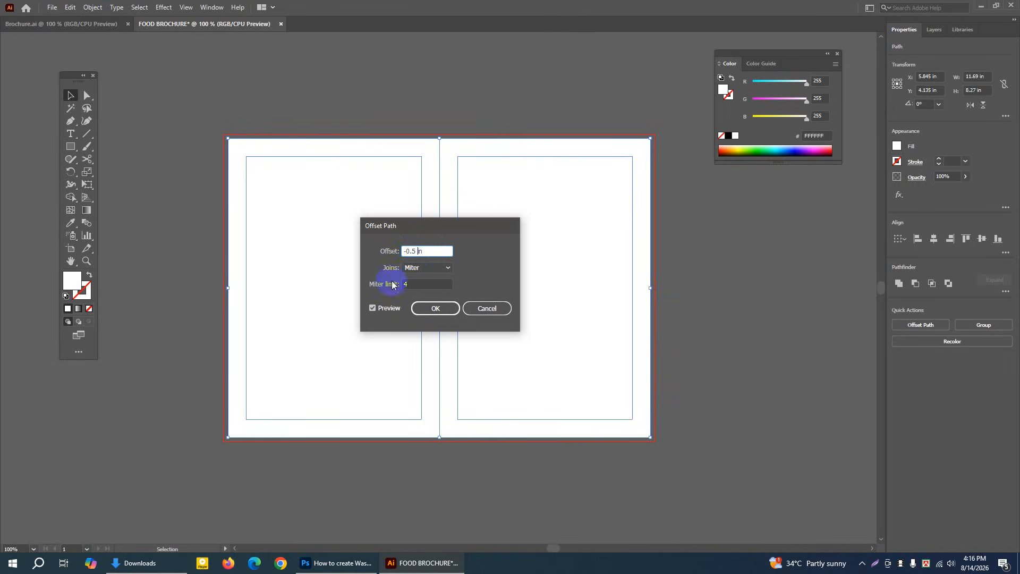
{"action": "left_click", "coordinate": [372, 308]}
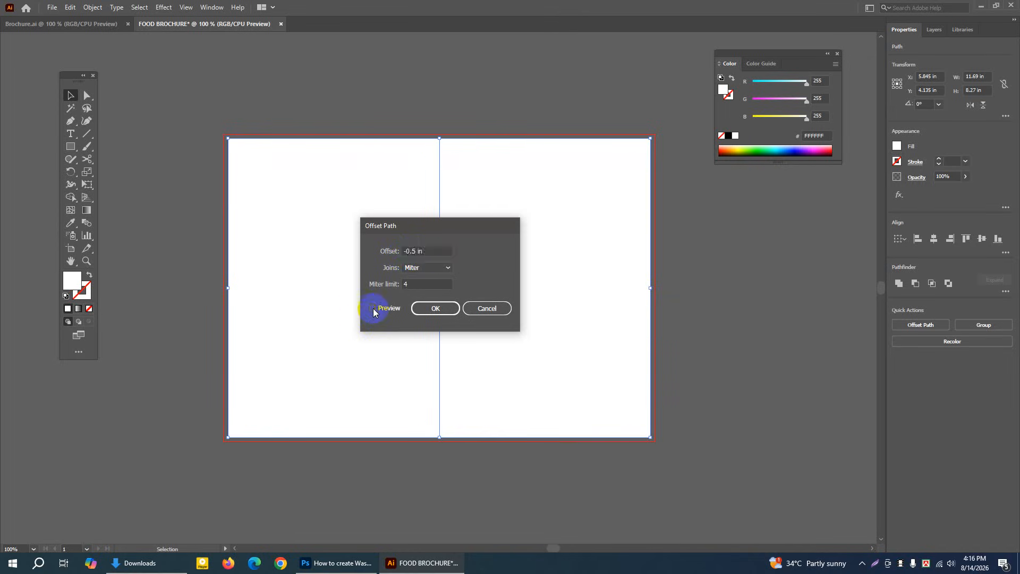
{"action": "left_click", "coordinate": [373, 308]}
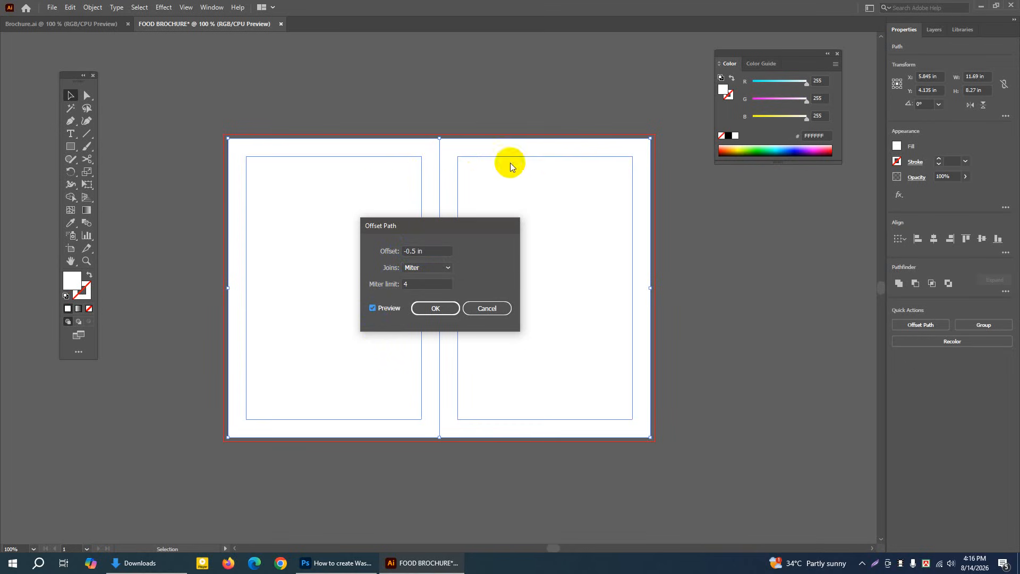
Try an offset of -0.6 in and refresh its preview on both panels
{"action": "double_click", "coordinate": [414, 249]}
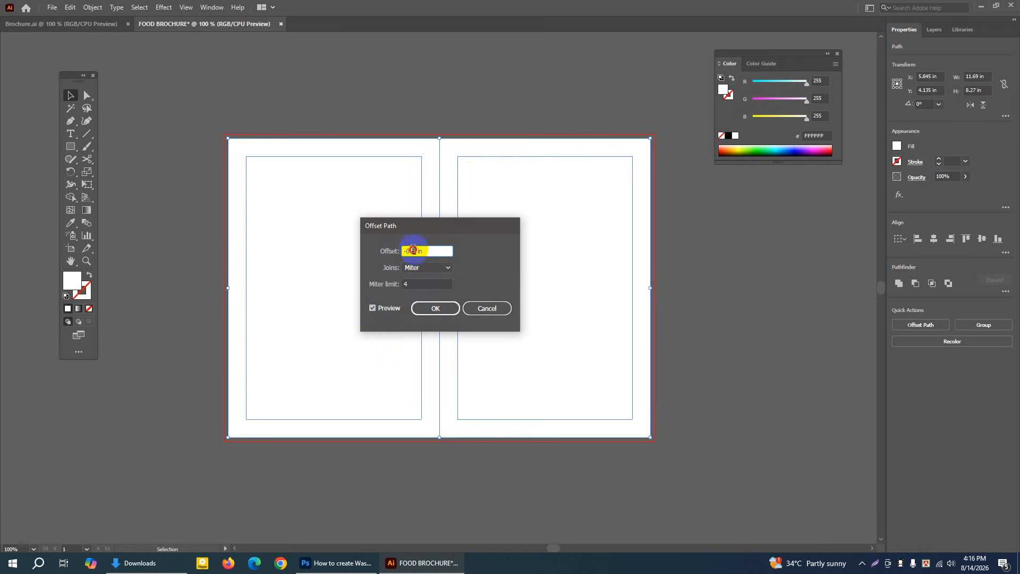
{"action": "type", "text": "6"}
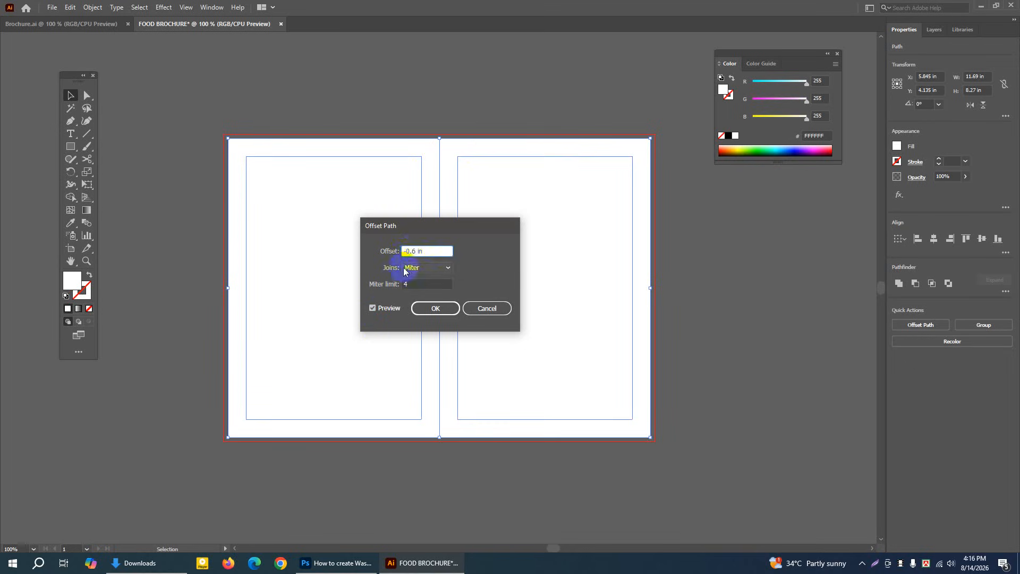
{"action": "left_click", "coordinate": [372, 308]}
{"action": "left_click", "coordinate": [372, 310]}
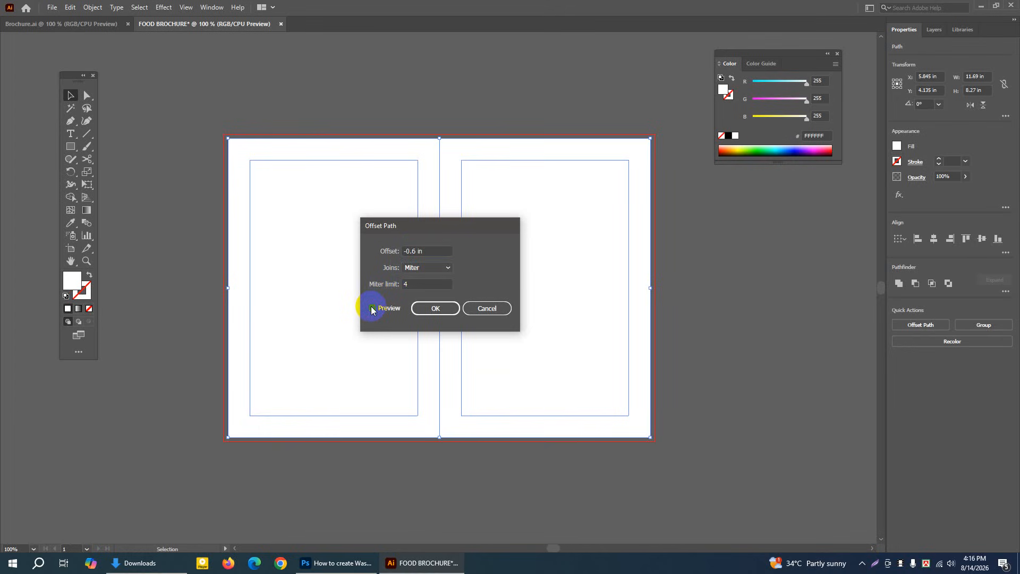
Set the offset to -0.5 in and apply it to both panels
{"action": "double_click", "coordinate": [414, 250]}
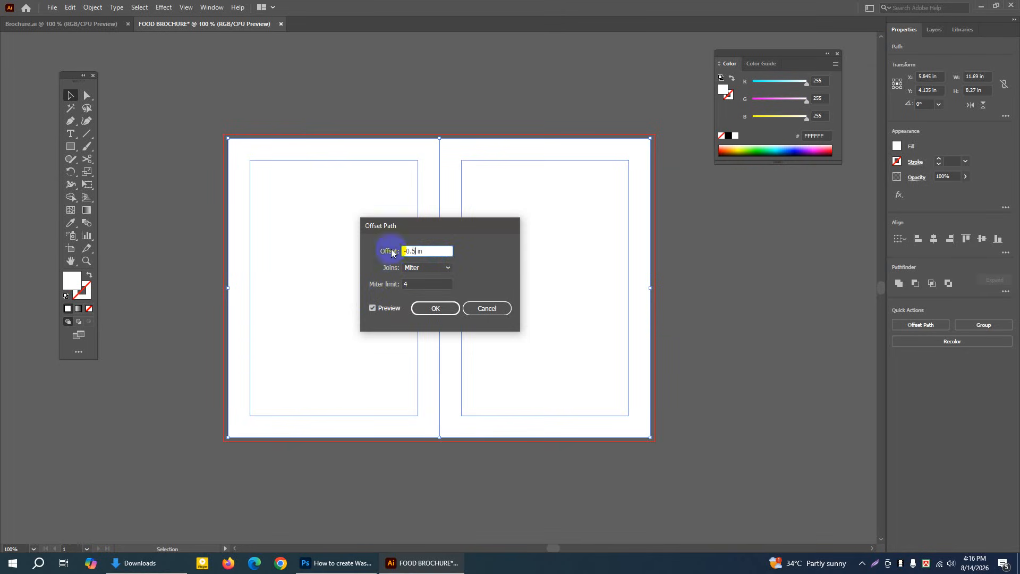
{"action": "left_click", "coordinate": [435, 310]}
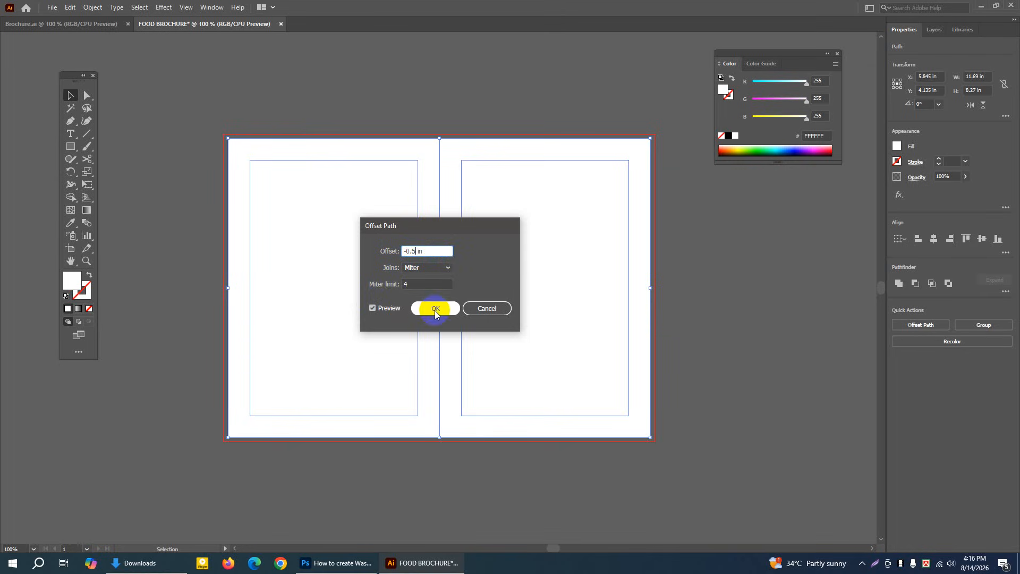
Select both panels together with their inner offset rectangles and convert them all into guides
{"action": "left_click", "coordinate": [88, 101]}
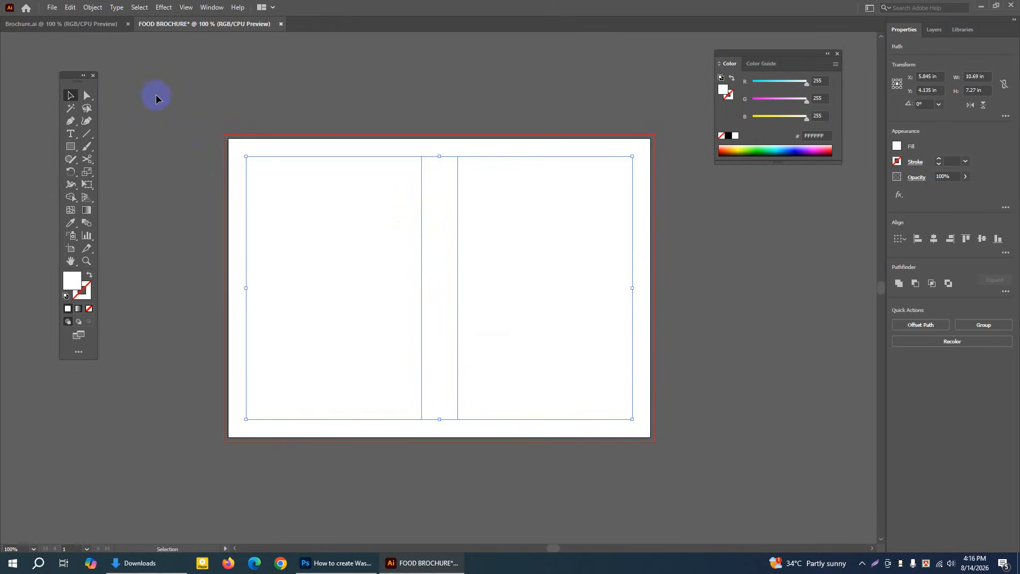
{"action": "left_click_drag", "start_coordinate": [156, 95], "coordinate": [687, 469]}
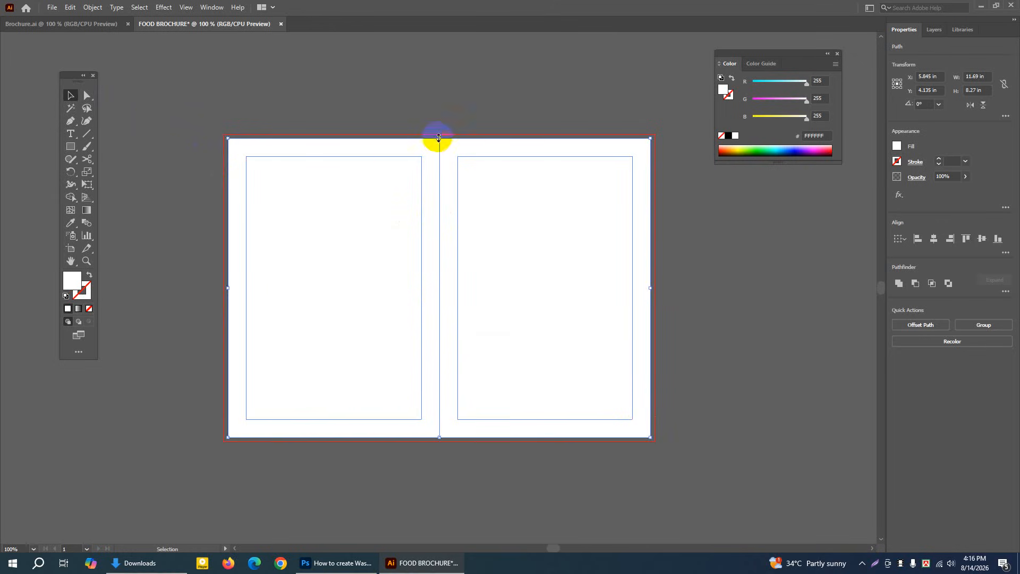
{"action": "right_click", "coordinate": [339, 190]}
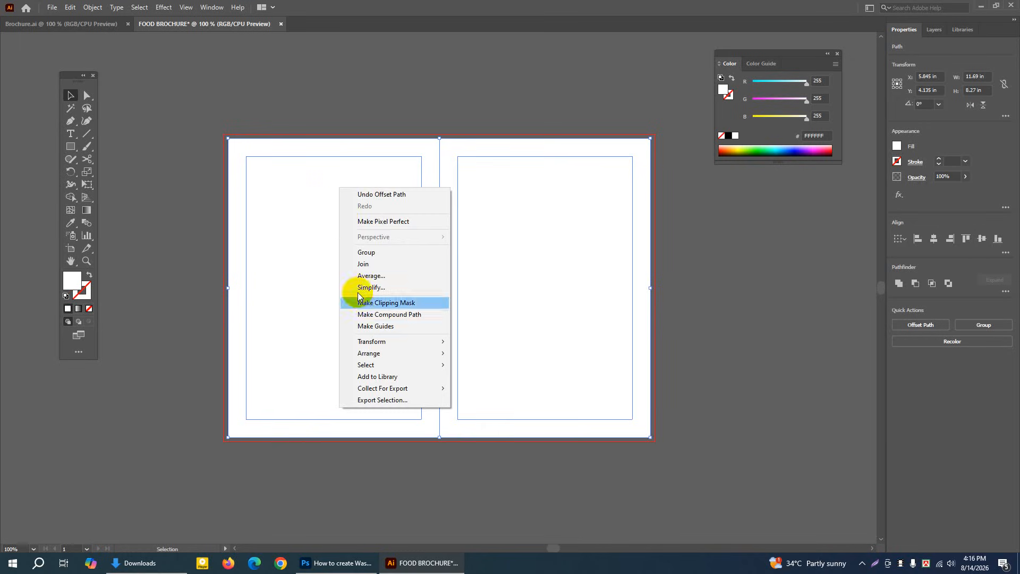
{"action": "left_click", "coordinate": [367, 327]}
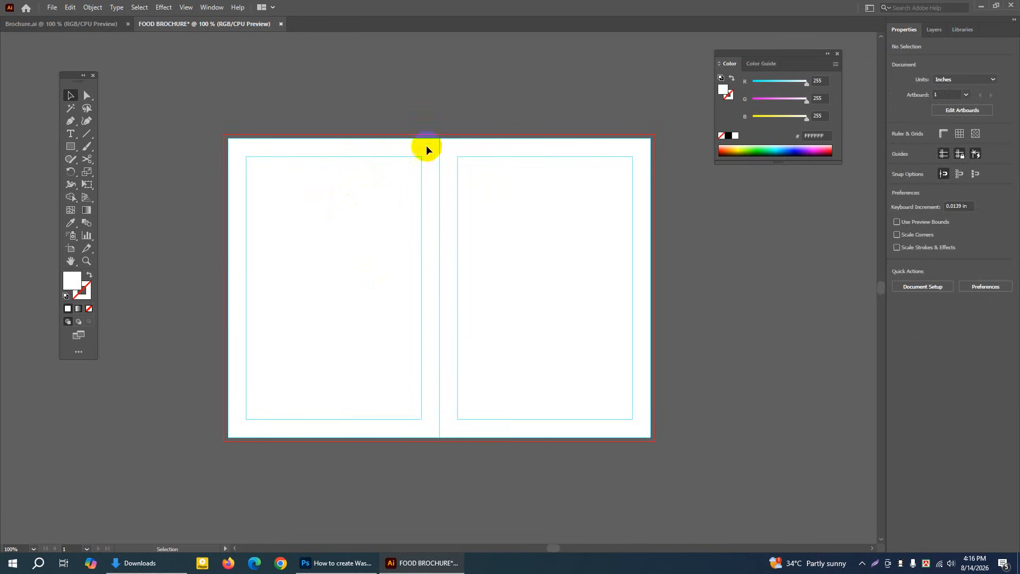
Activate the Rectangle tool and turn off Smart Guides
{"action": "left_click", "coordinate": [69, 146]}
{"action": "left_click", "coordinate": [117, 150]}
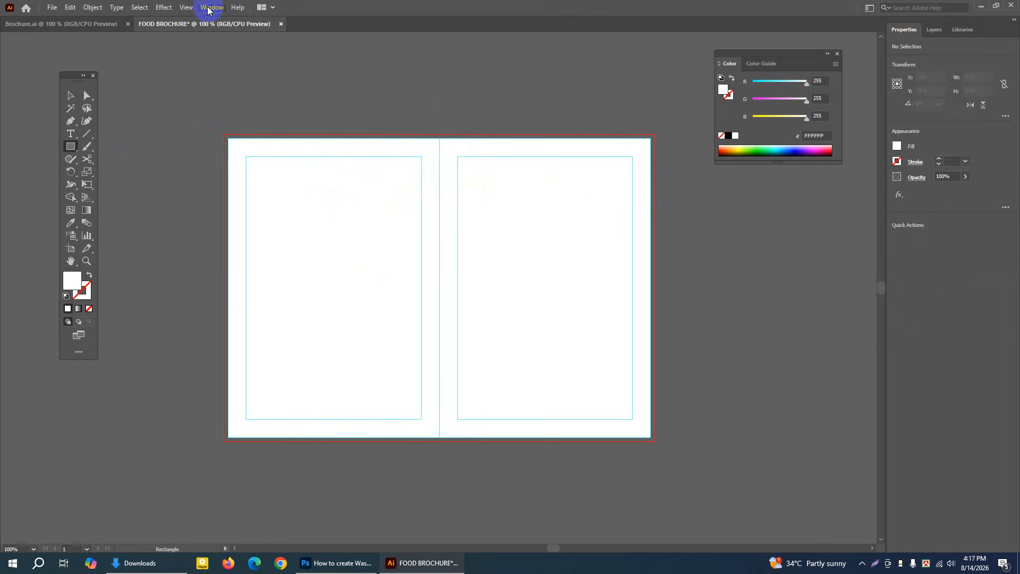
{"action": "left_click", "coordinate": [186, 7]}
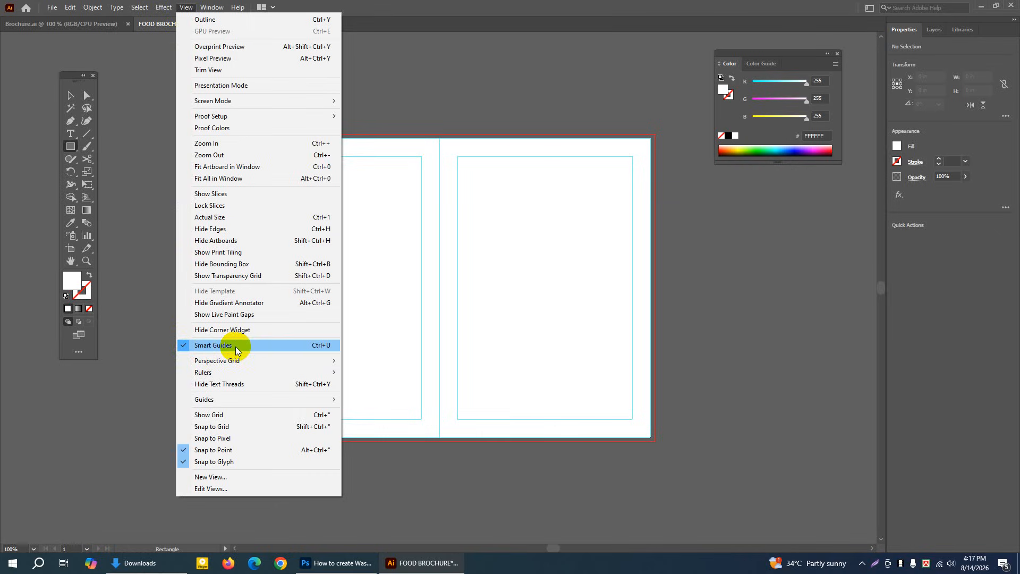
{"action": "left_click", "coordinate": [201, 346]}
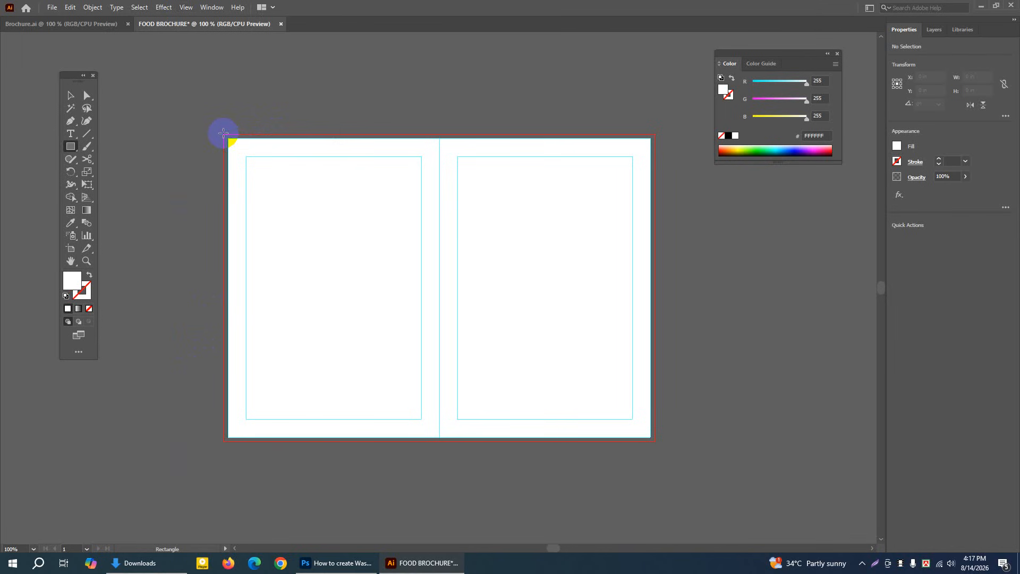
Turn on Smart Guides and draw a white rectangle about 11.94 by 8.52 in over both panels out to the bleed edges
{"action": "left_click", "coordinate": [186, 8]}
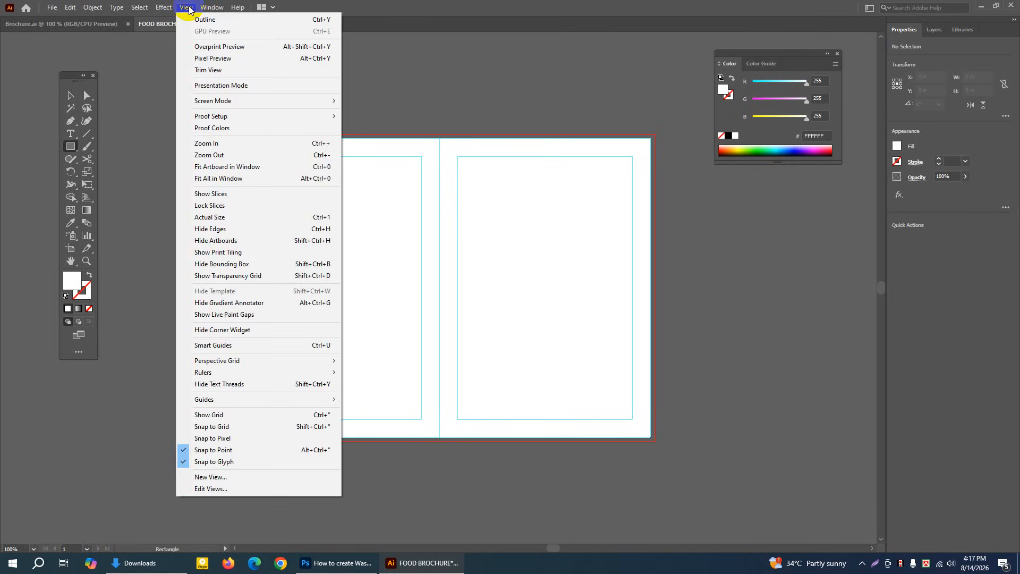
{"action": "left_click", "coordinate": [205, 346]}
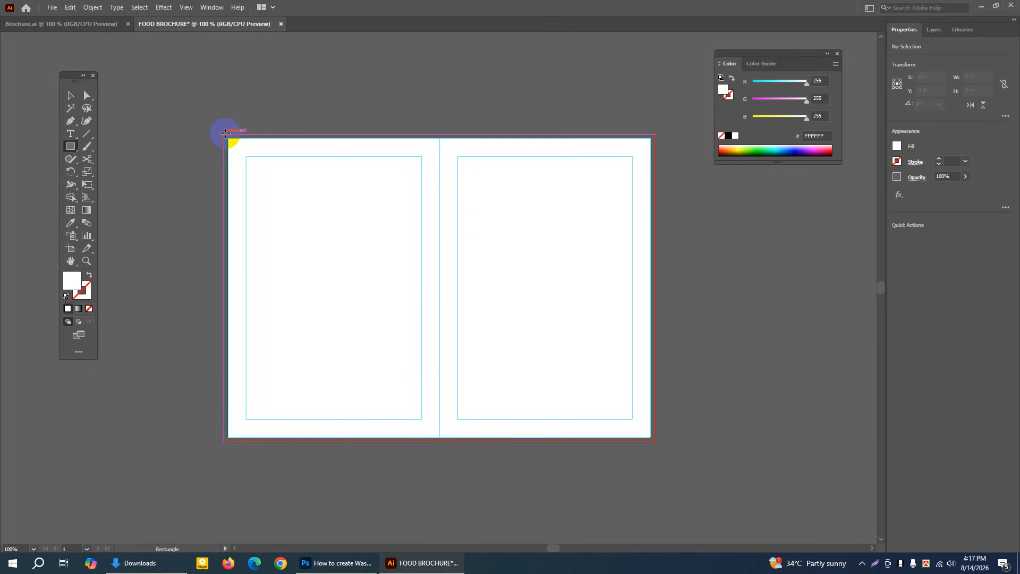
{"action": "left_click_drag", "start_coordinate": [225, 133], "coordinate": [656, 443]}
{"action": "left_click", "coordinate": [70, 96]}
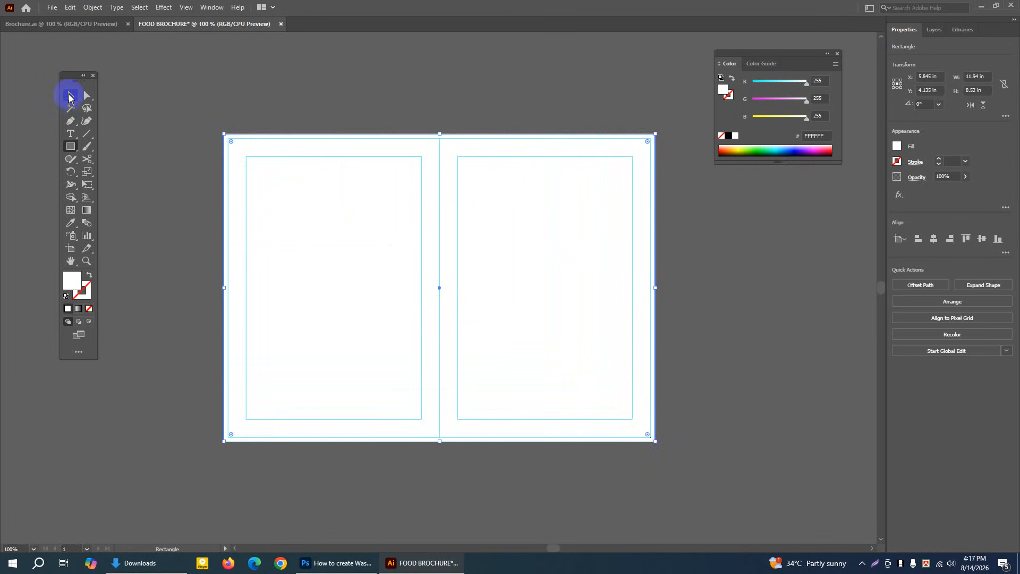
{"action": "left_click", "coordinate": [157, 95]}
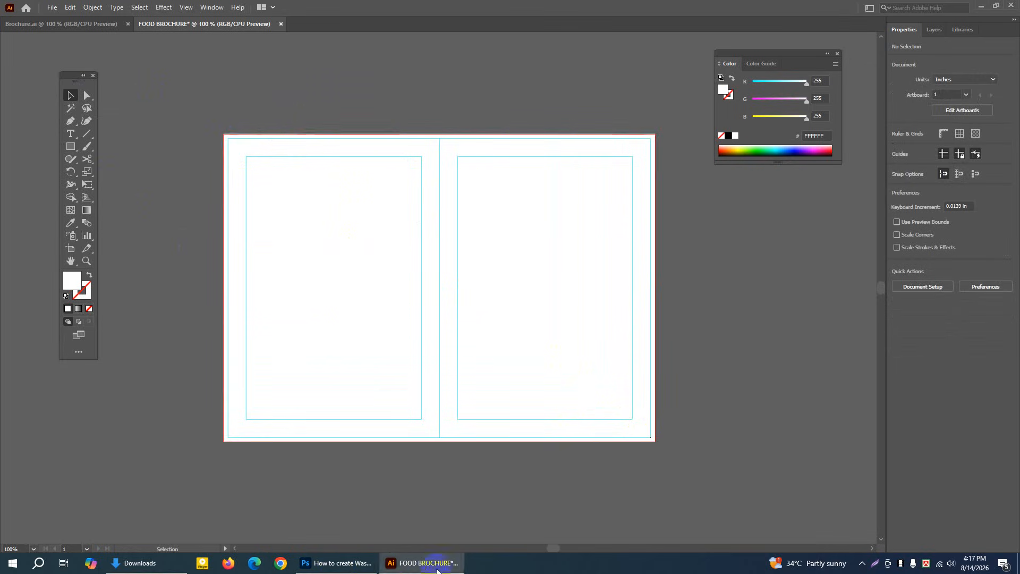
Switch to Chrome and search Google Images for "texture background"
{"action": "left_click", "coordinate": [280, 564]}
{"action": "left_click", "coordinate": [409, 204]}
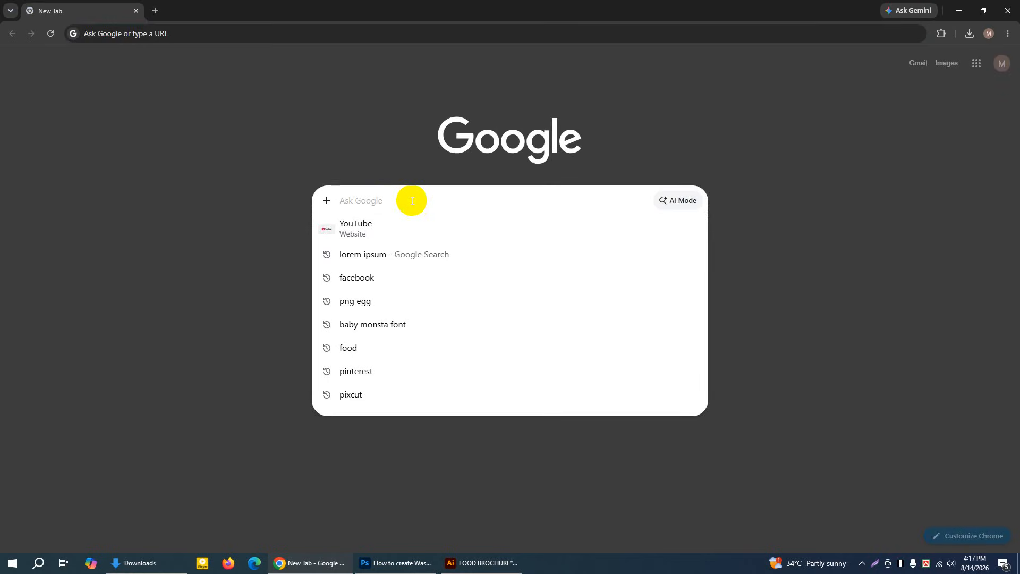
{"action": "type", "text": "T"}
{"action": "key", "text": "BackSpace"}
{"action": "type", "text": "T"}
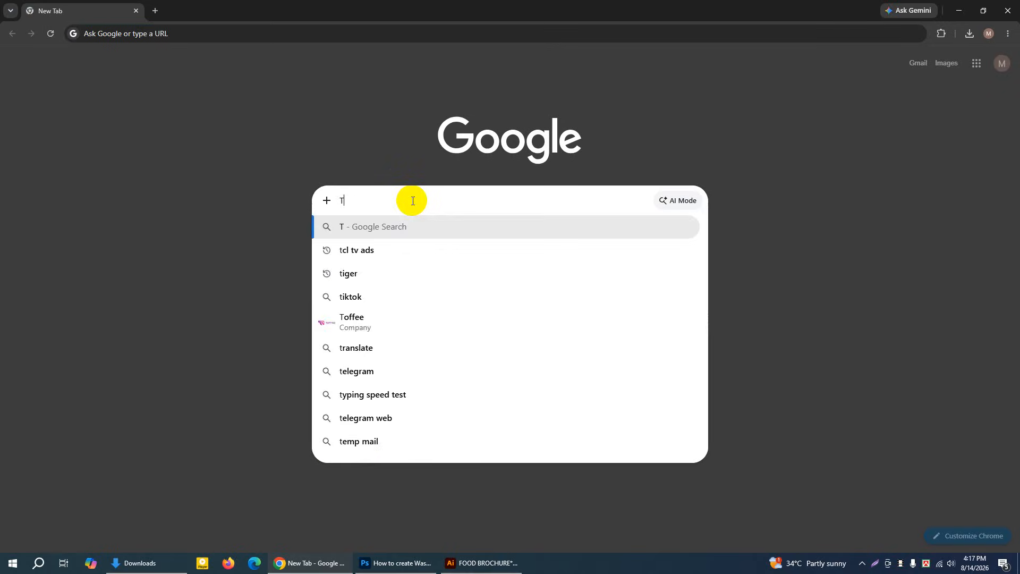
{"action": "key", "text": "BackSpace"}
{"action": "type", "text": "T"}
{"action": "type", "text": "URE"}
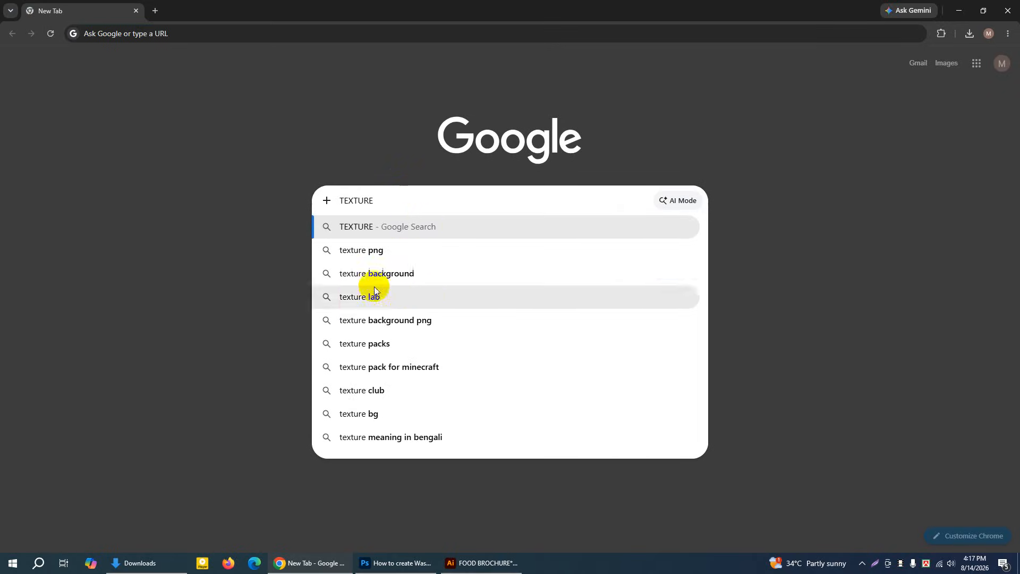
{"action": "left_click", "coordinate": [352, 273]}
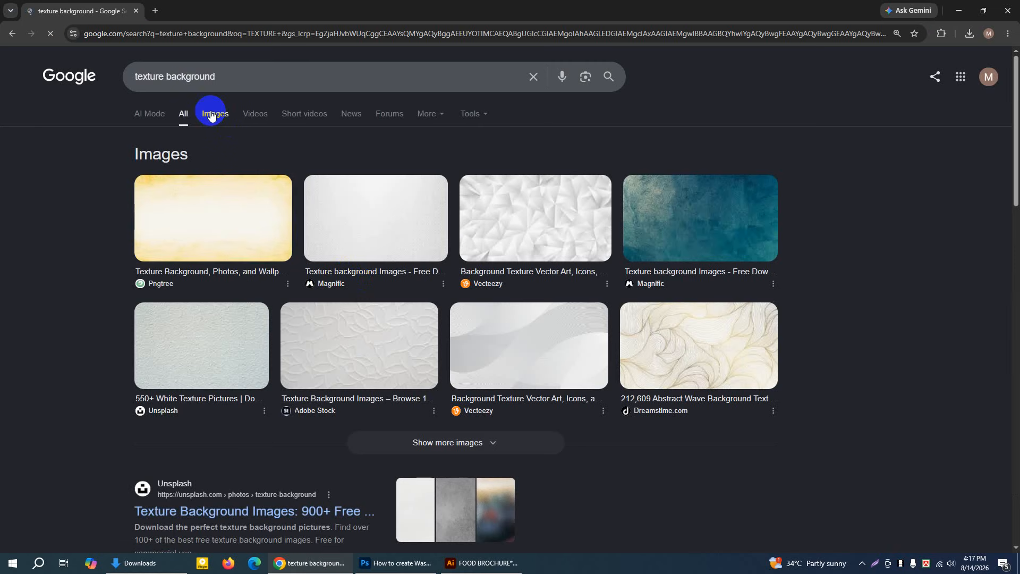
{"action": "left_click", "coordinate": [214, 112]}
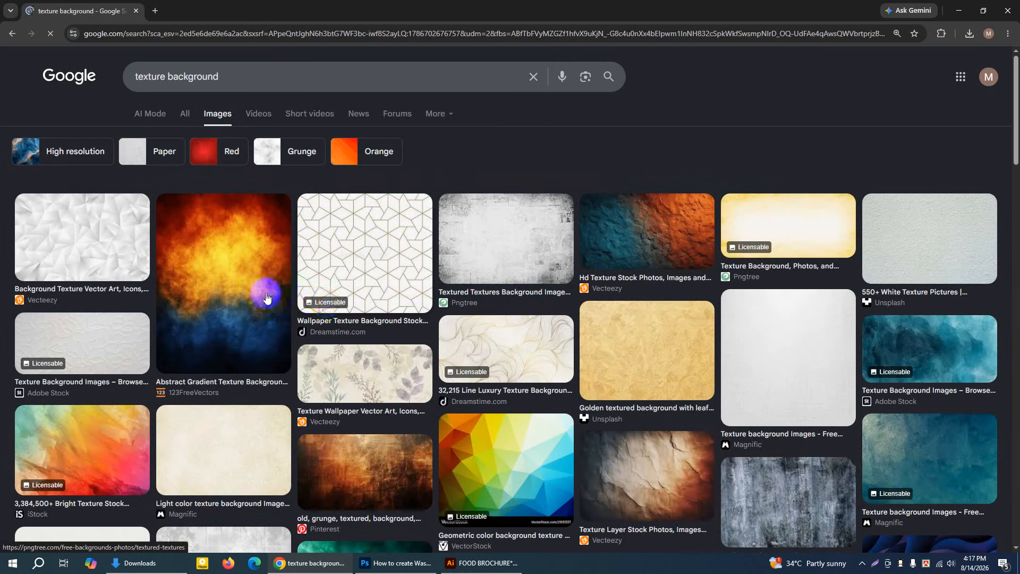
Open the brown-orange grunge texture result from Pinterest and save its image to the Desktop as a JPEG
{"action": "scroll", "coordinate": [175, 353], "scroll_direction": "down", "scroll_amount": 5}
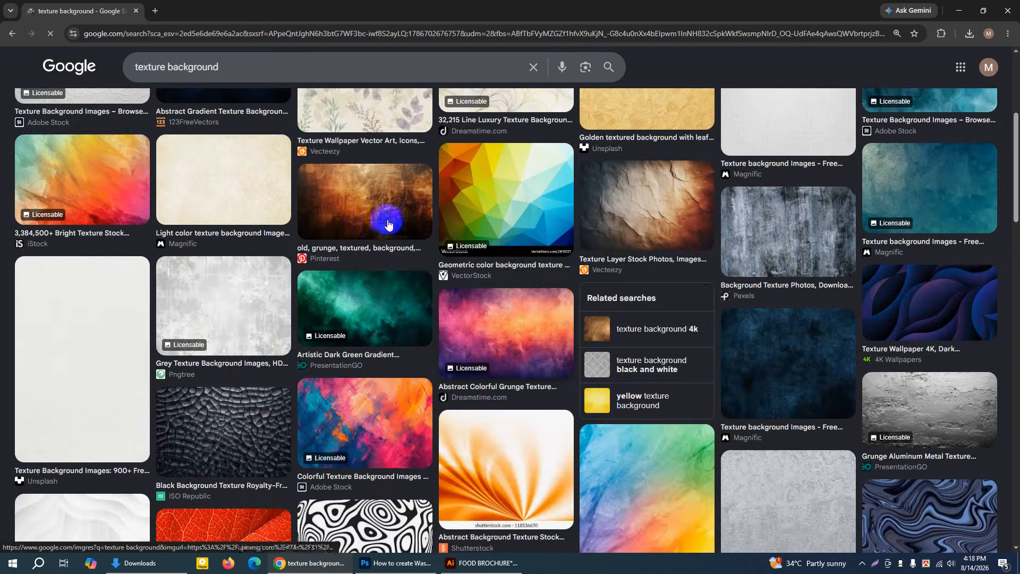
{"action": "left_click", "coordinate": [352, 208]}
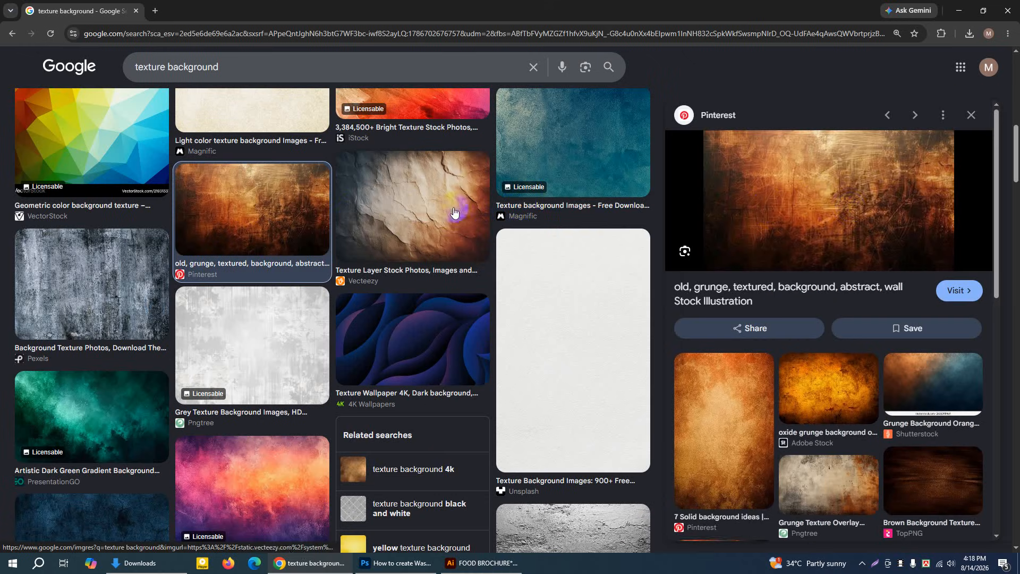
{"action": "right_click", "coordinate": [833, 193]}
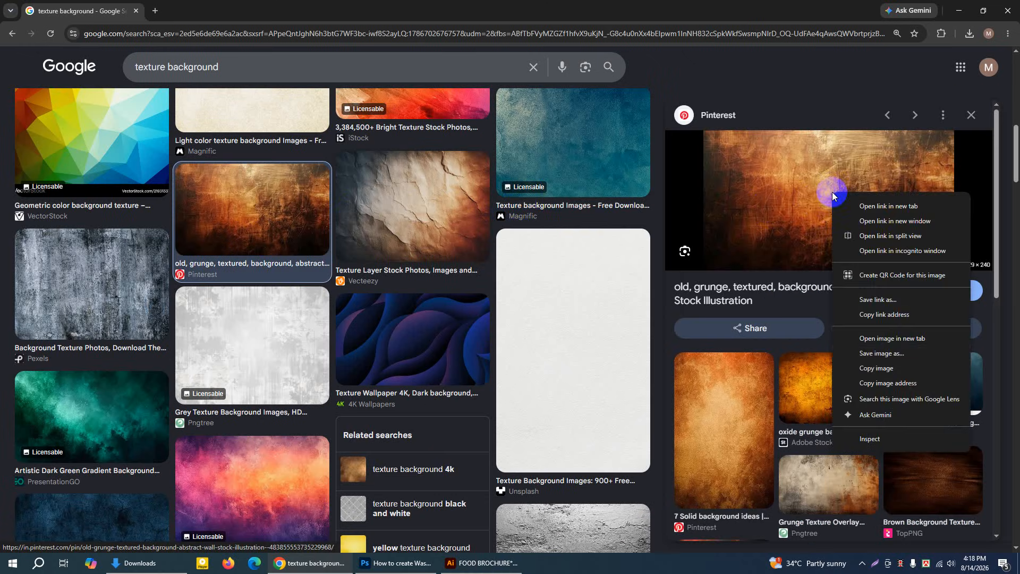
{"action": "left_click", "coordinate": [885, 355]}
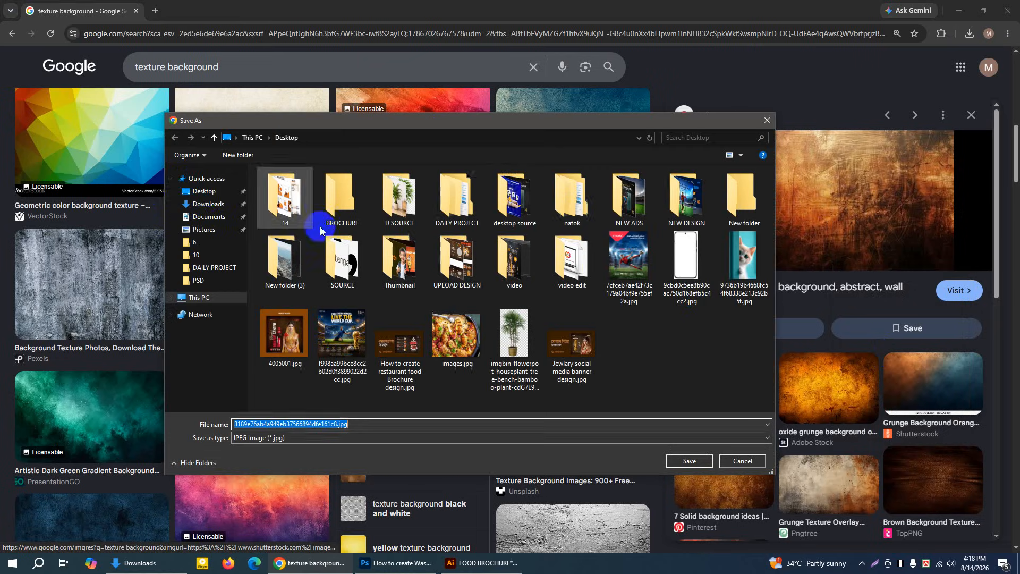
{"action": "left_click", "coordinate": [209, 193]}
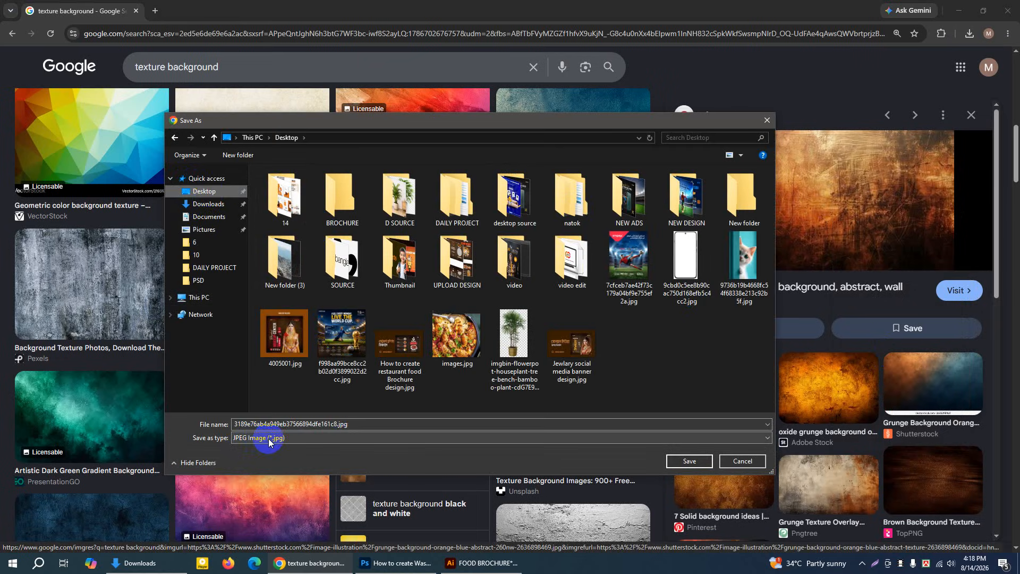
{"action": "left_click", "coordinate": [684, 462]}
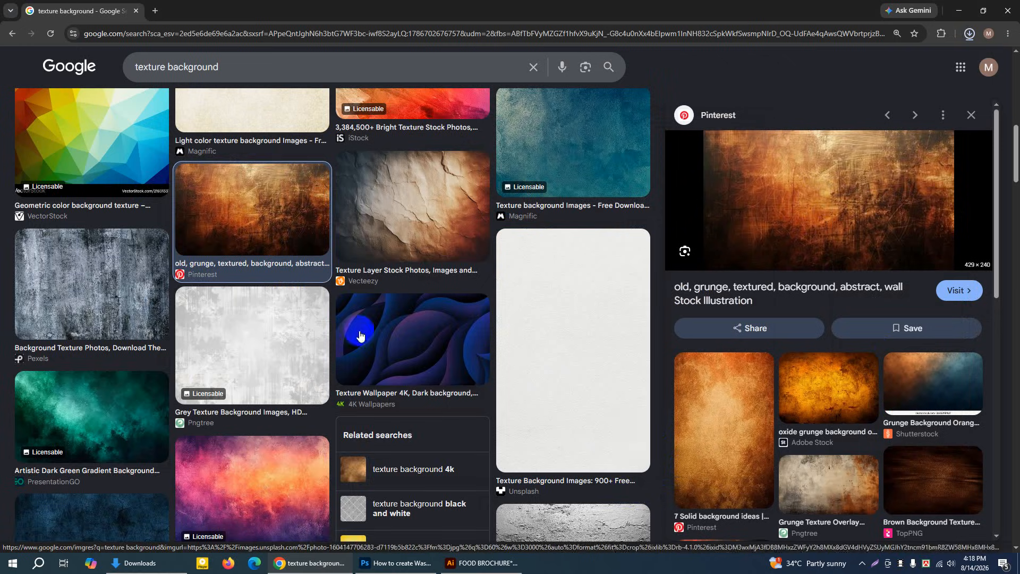
{"action": "scroll", "coordinate": [300, 341], "scroll_direction": "down", "scroll_amount": 10}
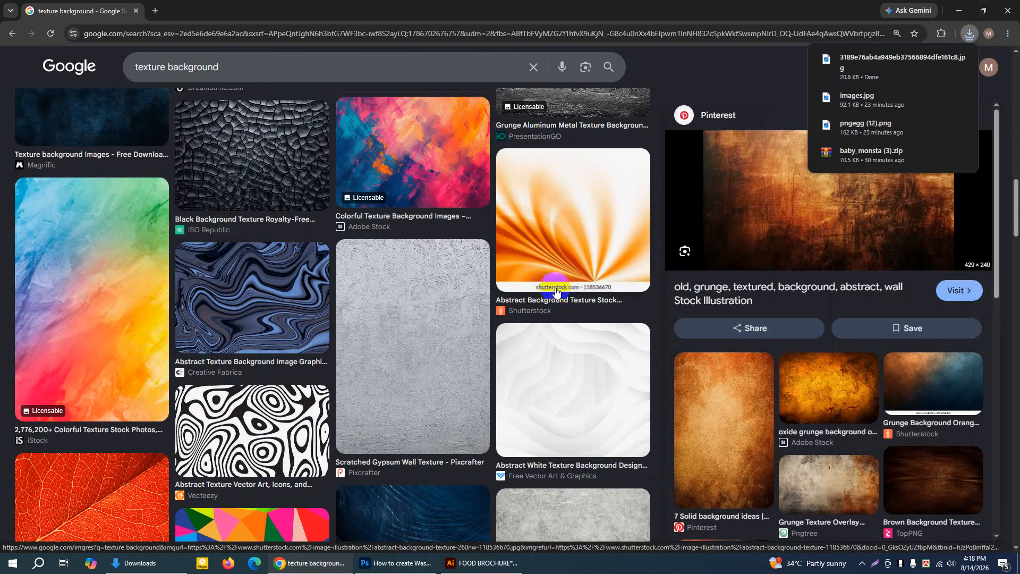
{"action": "mouse_move", "coordinate": [905, 69]}
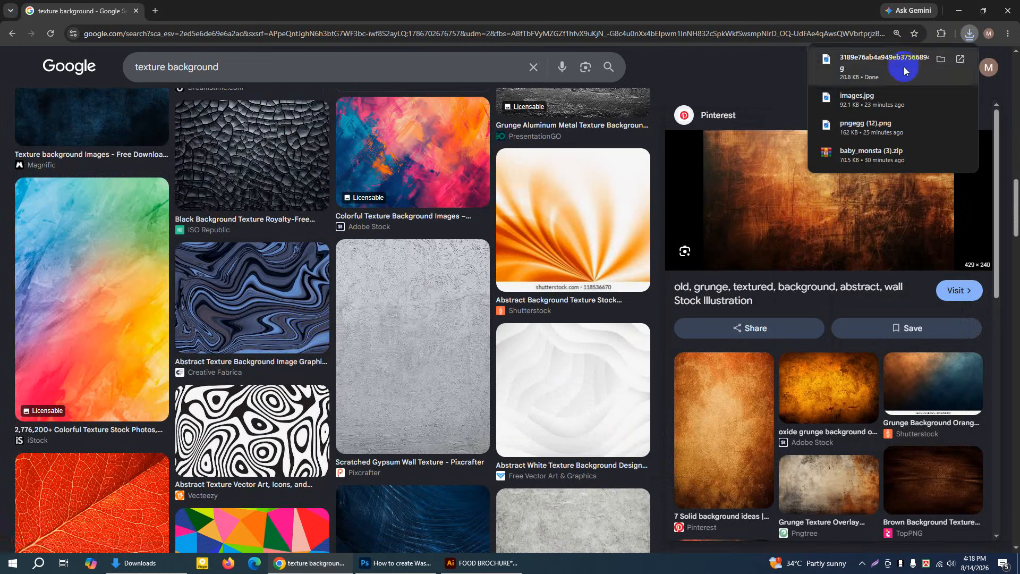
{"action": "right_click", "coordinate": [776, 187]}
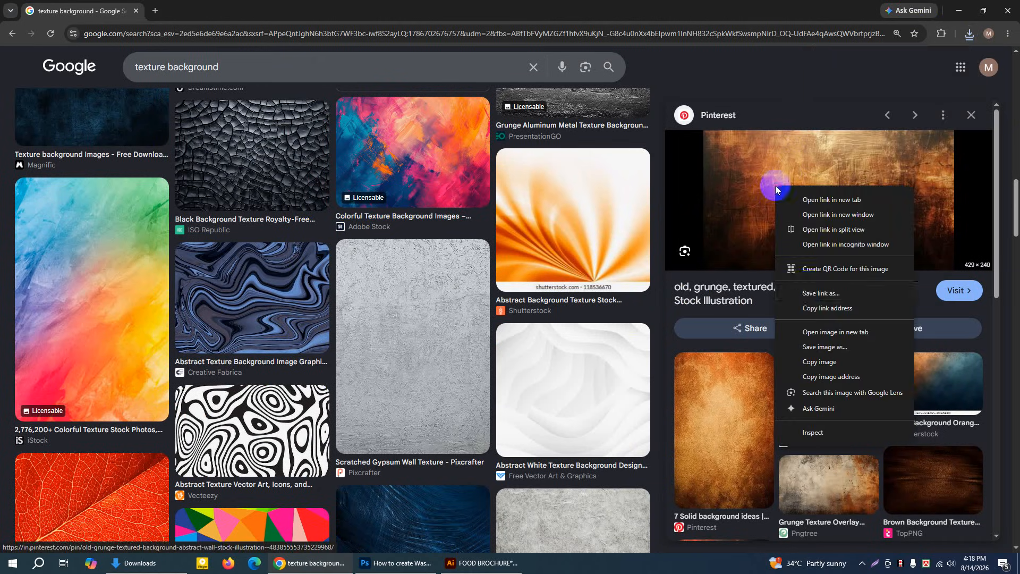
{"action": "left_click", "coordinate": [825, 347]}
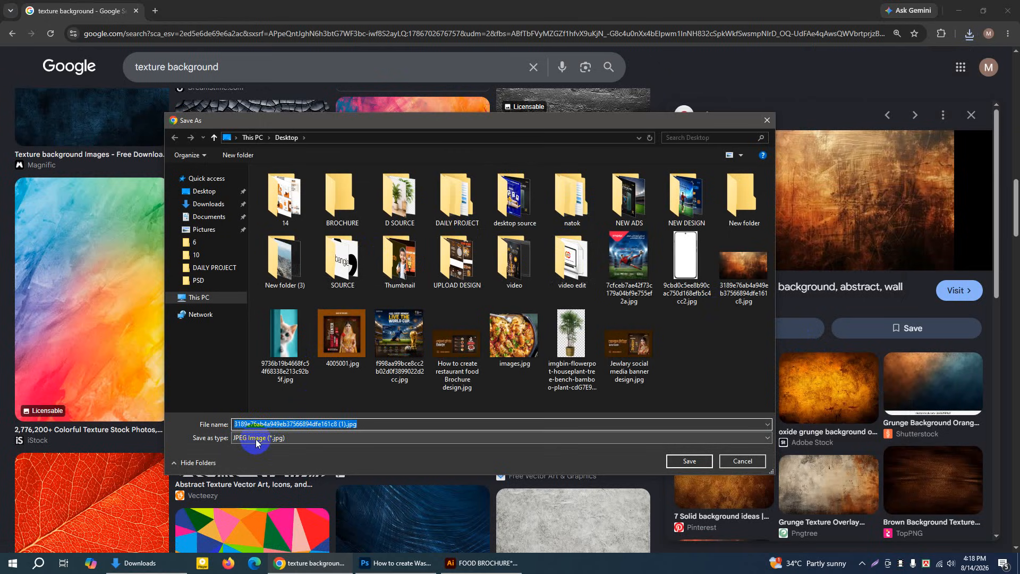
{"action": "left_click", "coordinate": [744, 461]}
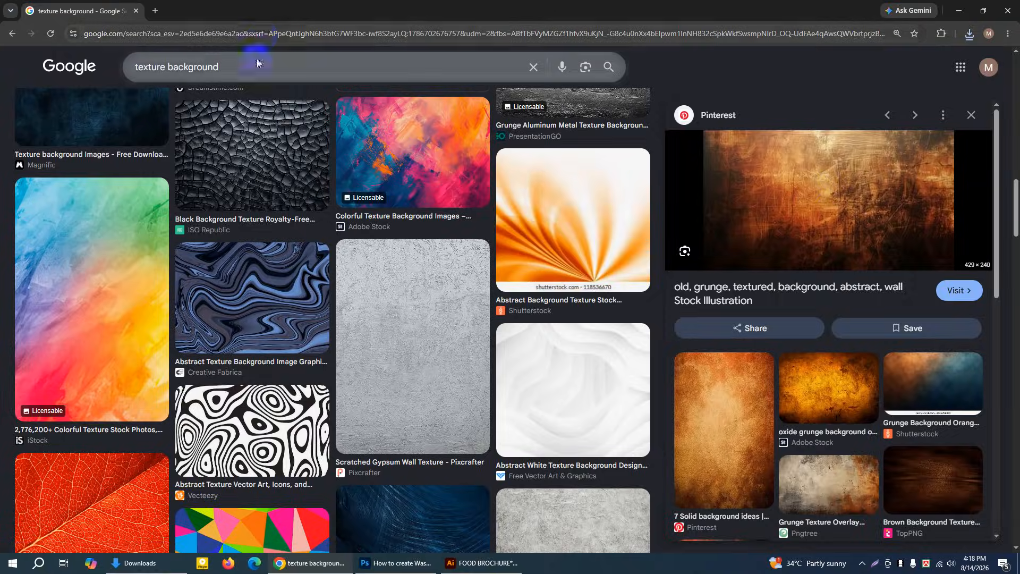
Return to the FOOD BROCHURE document in Illustrator and browse the Desktop folder for an image to place
{"action": "left_click", "coordinate": [488, 565]}
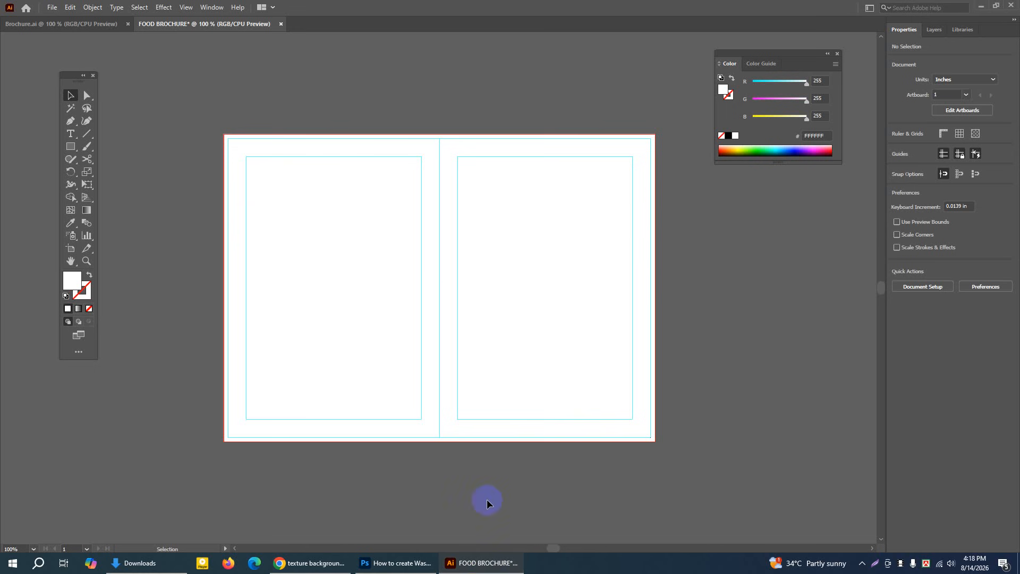
{"action": "left_click_drag", "start_coordinate": [769, 57], "coordinate": [771, 55]}
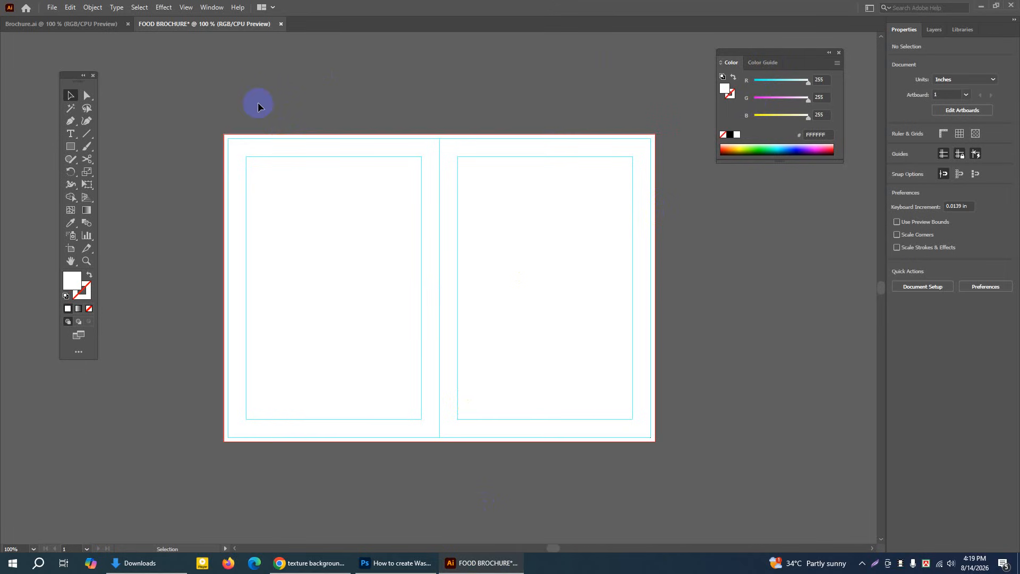
{"action": "left_click", "coordinate": [49, 9]}
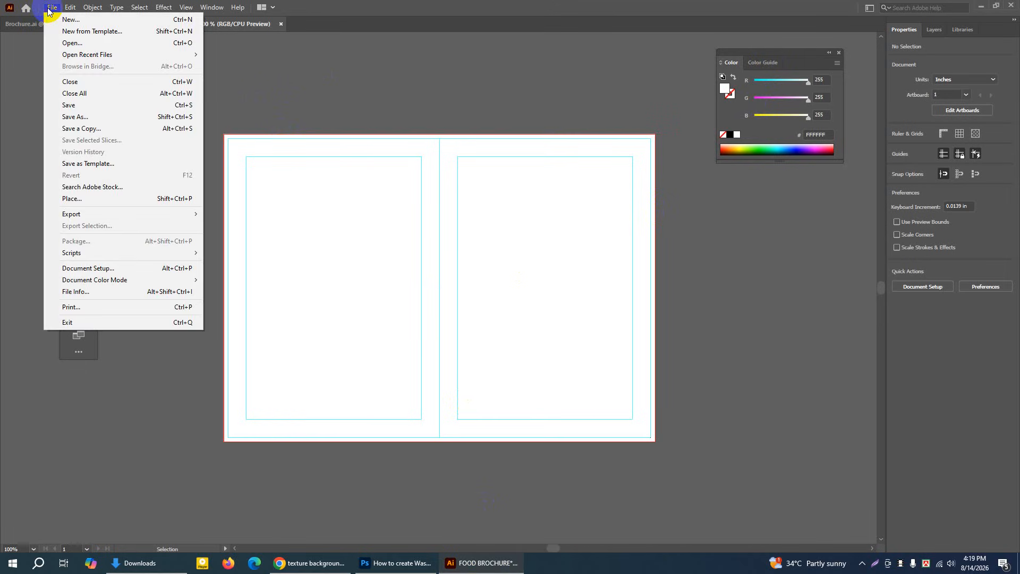
{"action": "left_click", "coordinate": [71, 200]}
{"action": "left_click_drag", "start_coordinate": [221, 30], "coordinate": [304, 98]}
{"action": "left_click", "coordinate": [192, 172]}
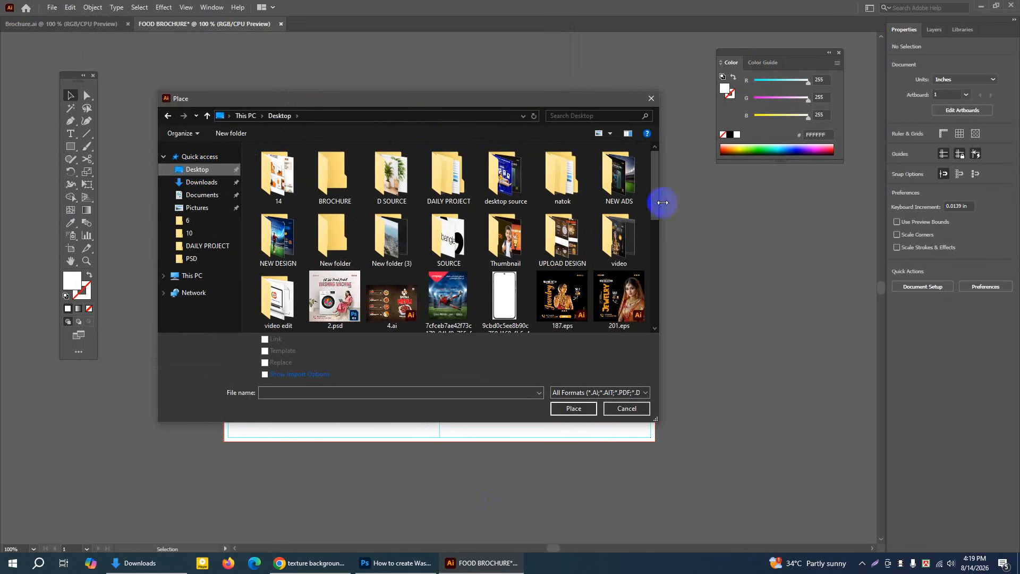
{"action": "left_click_drag", "start_coordinate": [657, 204], "coordinate": [657, 228]}
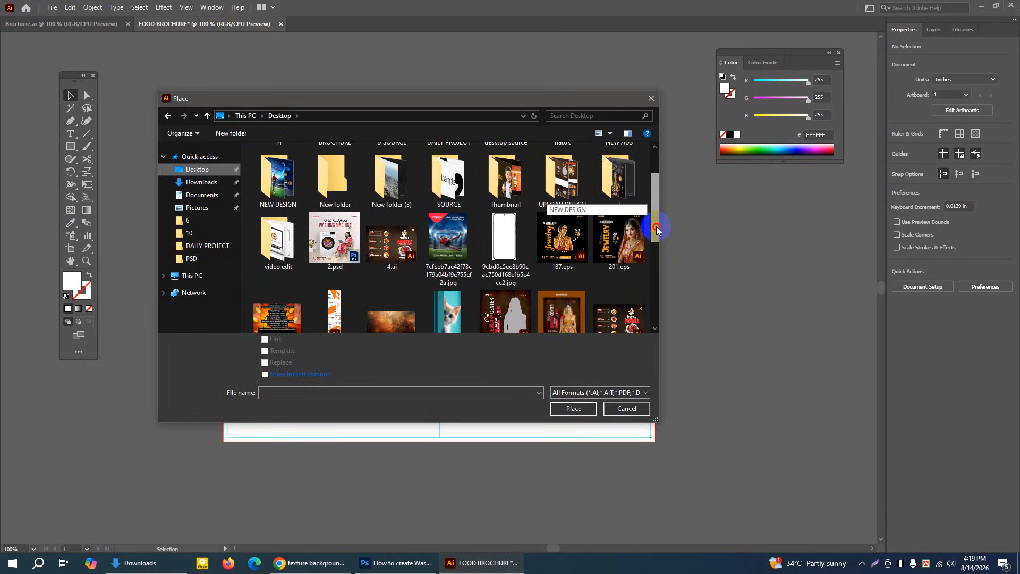
{"action": "left_click_drag", "start_coordinate": [657, 228], "coordinate": [658, 264]}
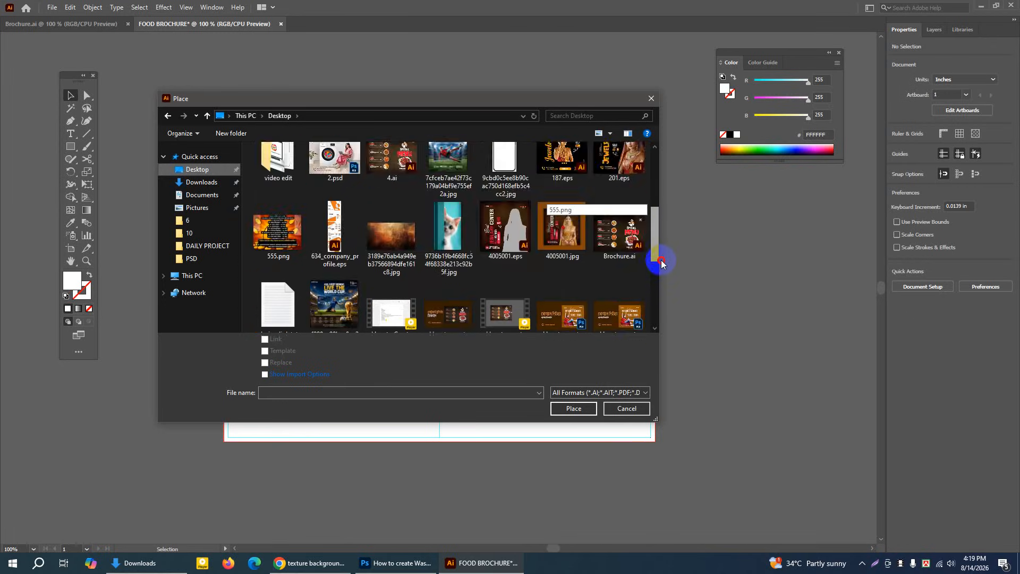
Place the downloaded texture 3189e76ab4a949eb37566894dfe161c8.jpg on the artboard with Link turned off
{"action": "left_click", "coordinate": [389, 247]}
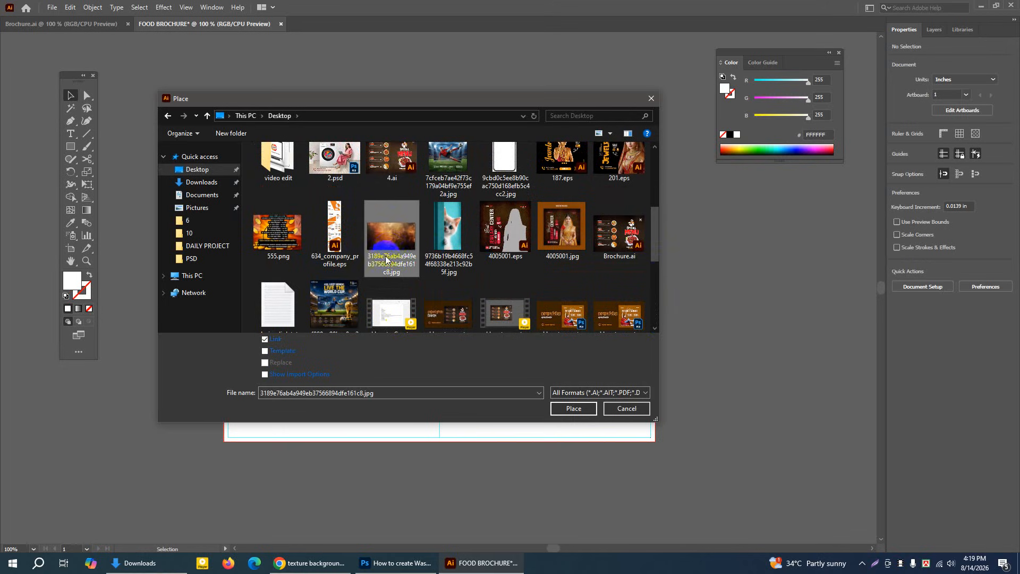
{"action": "left_click", "coordinate": [396, 236]}
{"action": "left_click", "coordinate": [263, 344]}
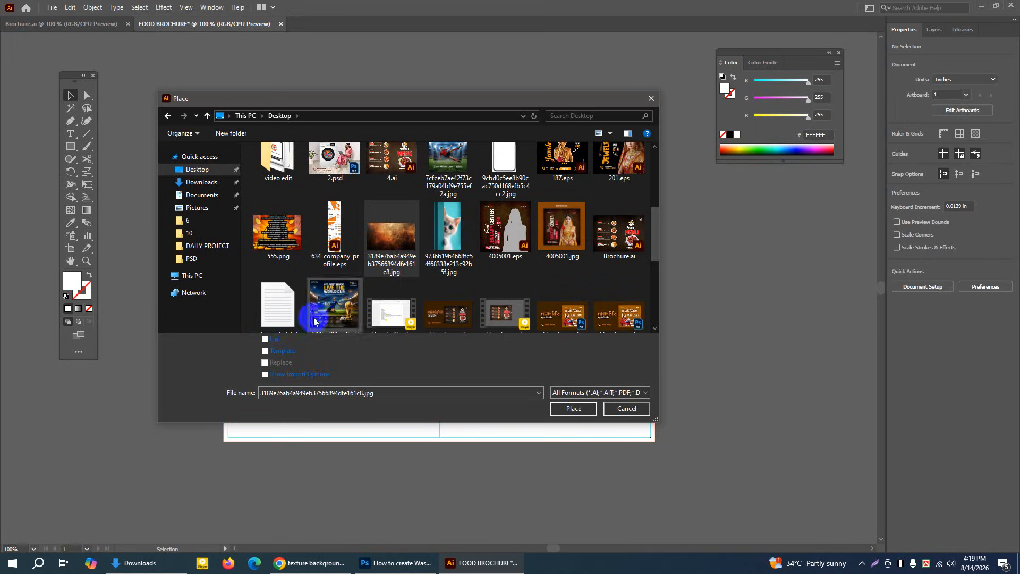
{"action": "left_click", "coordinate": [385, 237]}
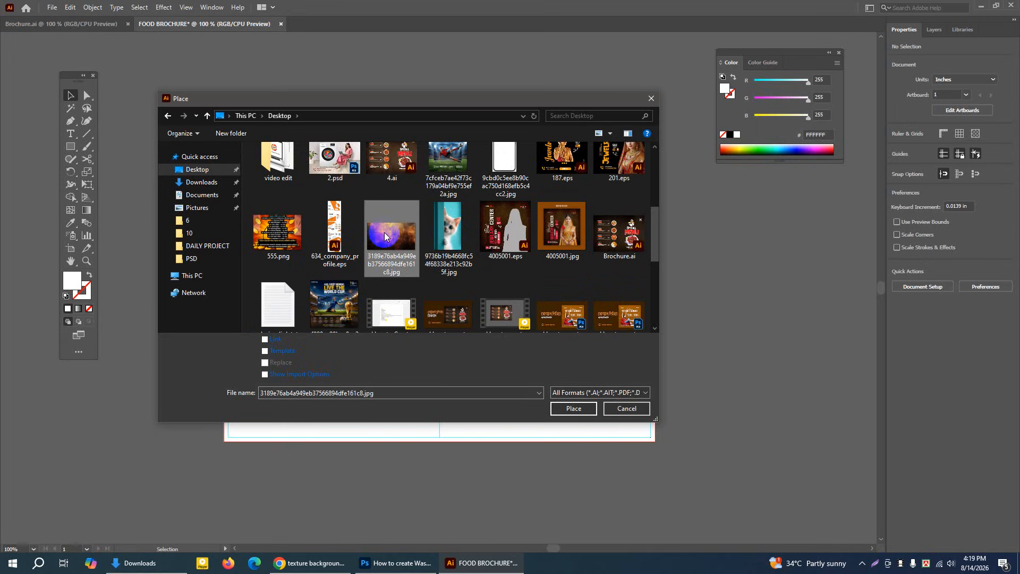
{"action": "left_click", "coordinate": [574, 409]}
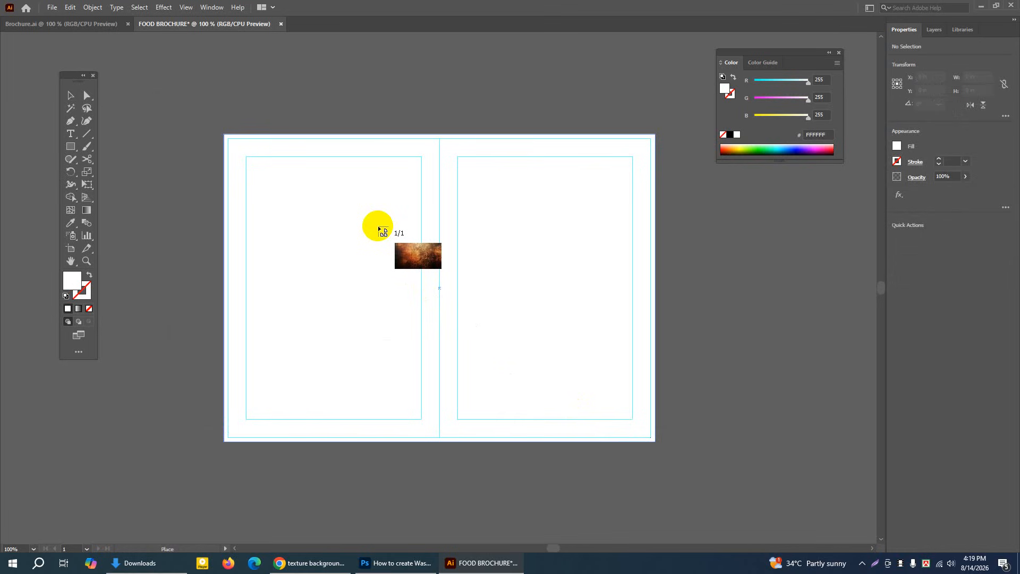
{"action": "left_click", "coordinate": [339, 205]}
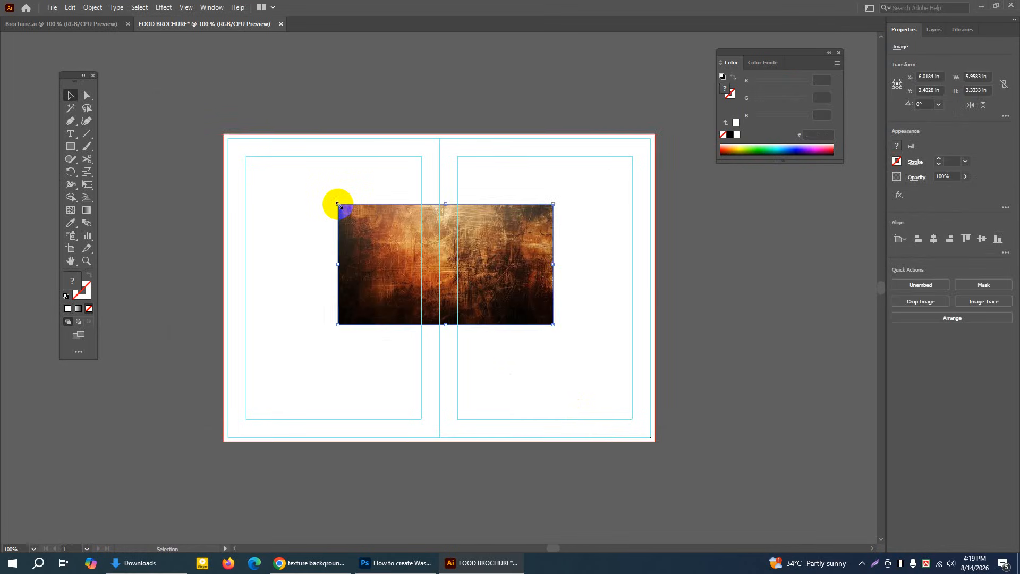
Align the texture image with the upper-left bleed corner and stretch it to cover both panels
{"action": "left_click_drag", "start_coordinate": [391, 239], "coordinate": [276, 169]}
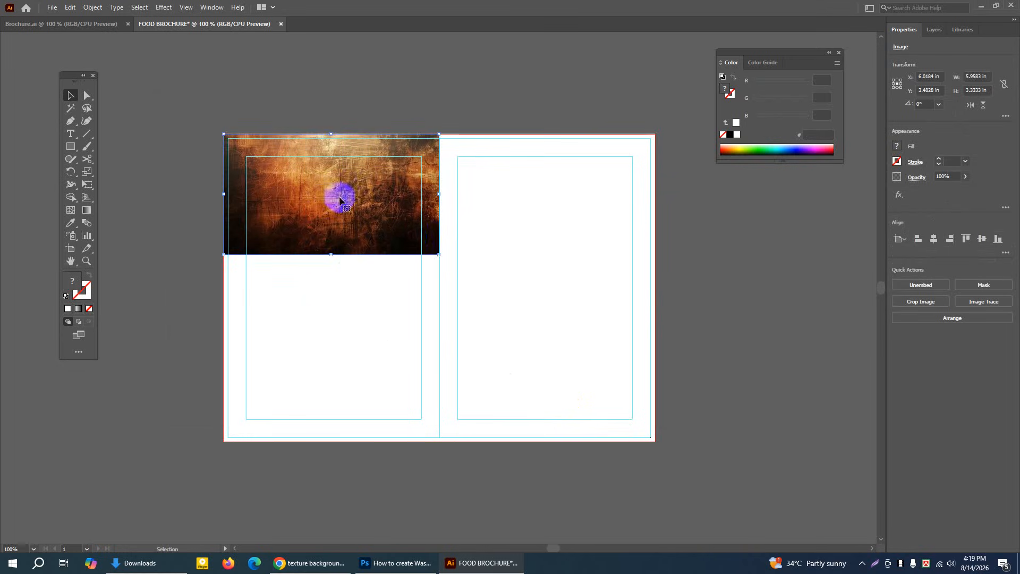
{"action": "left_click_drag", "start_coordinate": [438, 254], "coordinate": [650, 440]}
{"action": "left_click", "coordinate": [713, 350]}
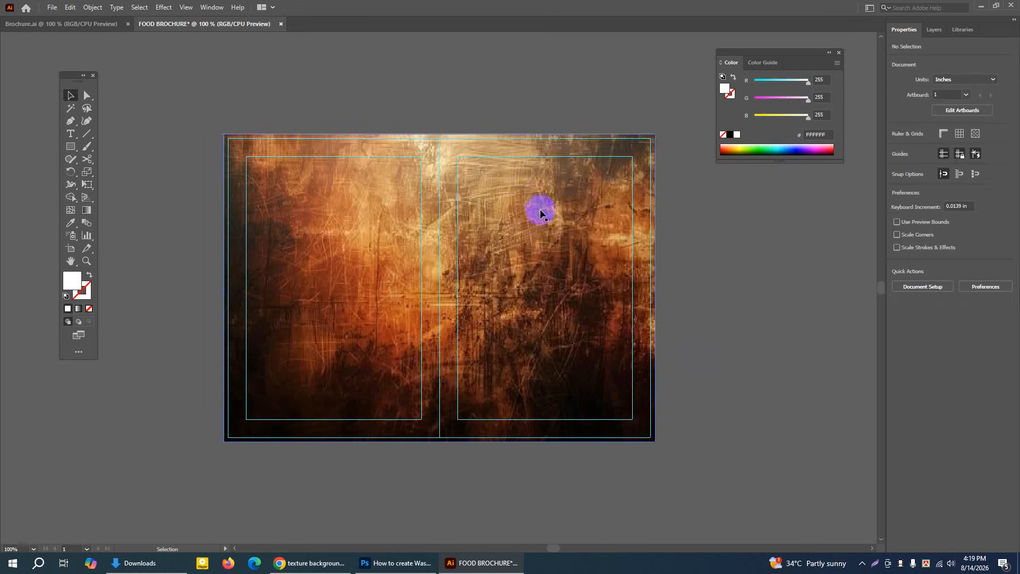
Move the texture image below the artboard and fill the white background rectangle with black (000000)
{"action": "left_click_drag", "start_coordinate": [535, 205], "coordinate": [529, 530]}
{"action": "left_click", "coordinate": [557, 226]}
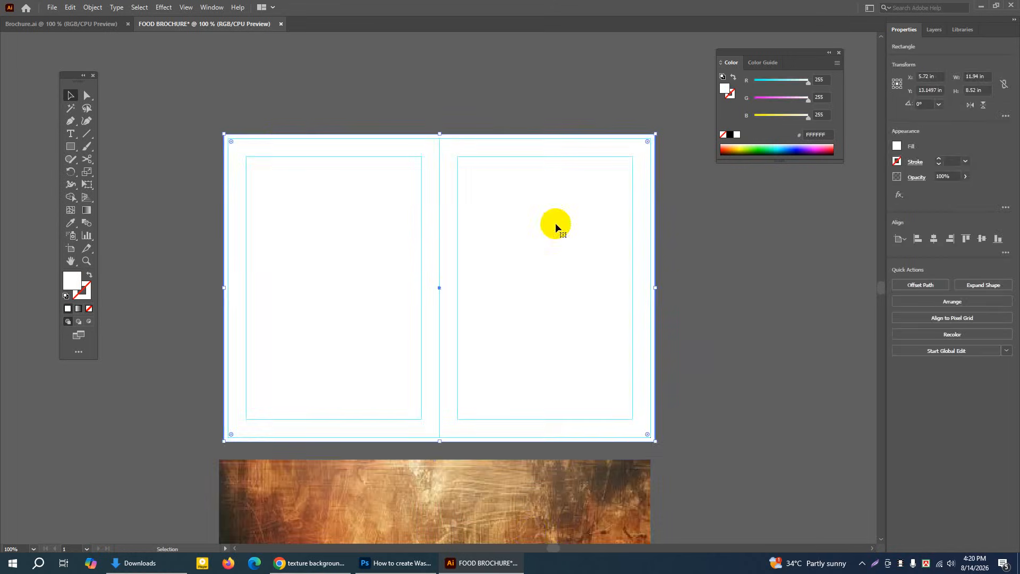
{"action": "key", "text": "Delete"}
{"action": "key", "text": "ctrl+z"}
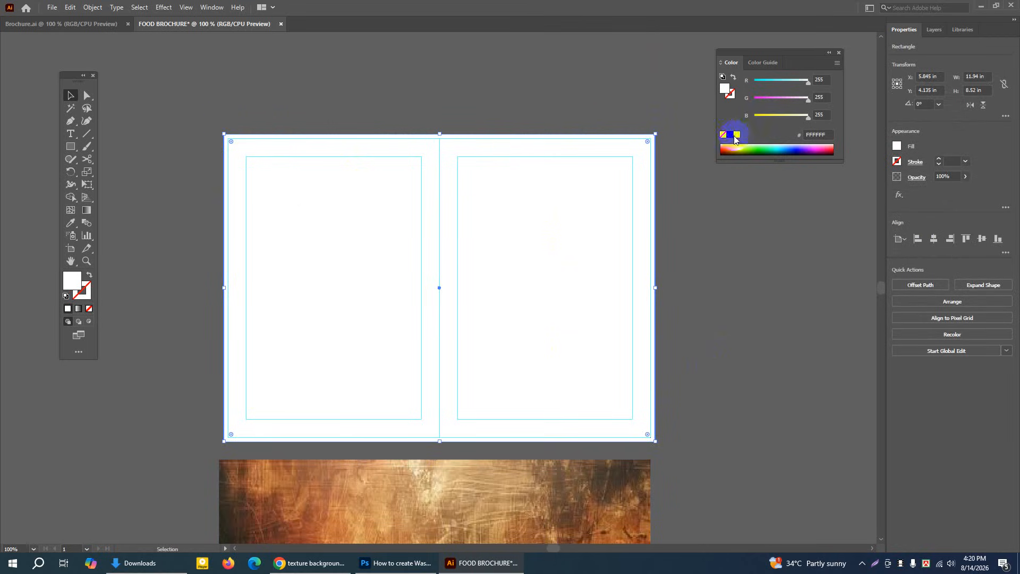
{"action": "left_click", "coordinate": [839, 53]}
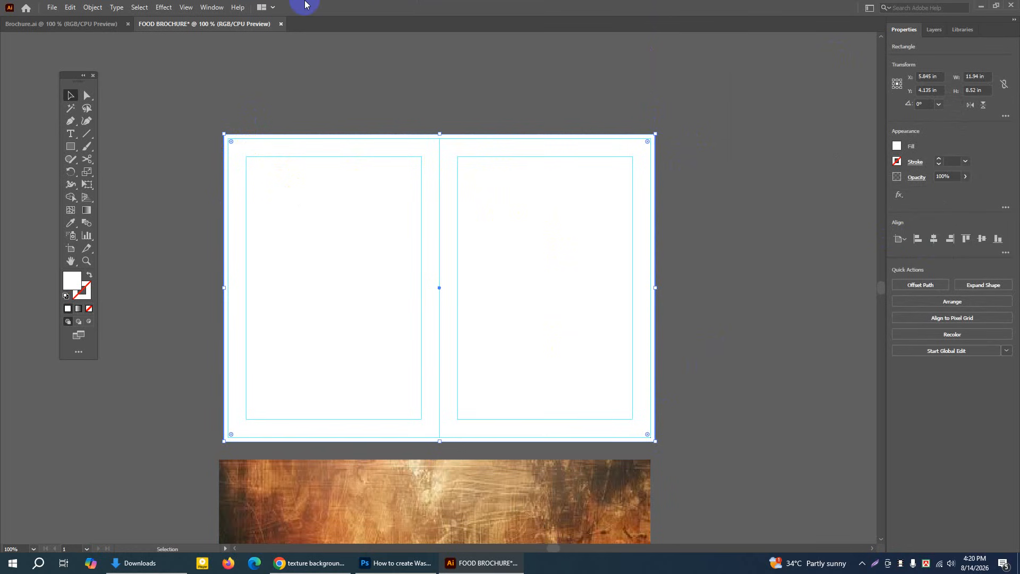
{"action": "left_click", "coordinate": [212, 7]}
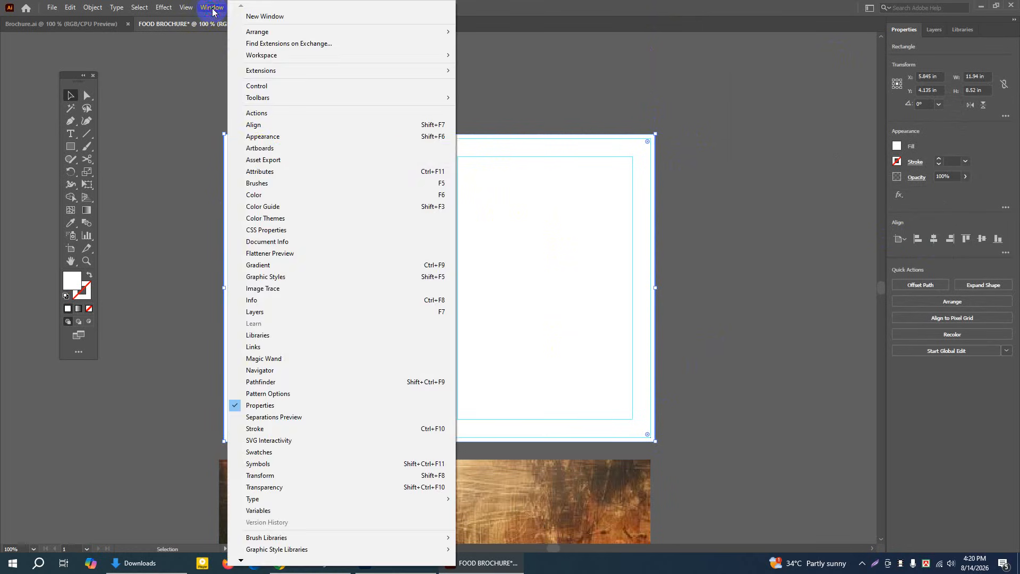
{"action": "left_click", "coordinate": [260, 195]}
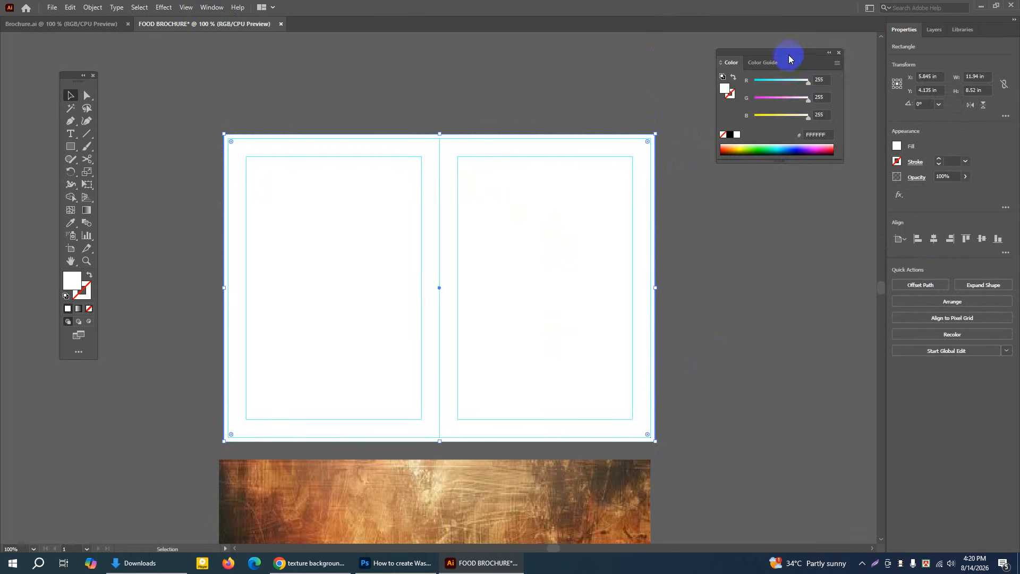
{"action": "left_click_drag", "start_coordinate": [788, 57], "coordinate": [776, 59]}
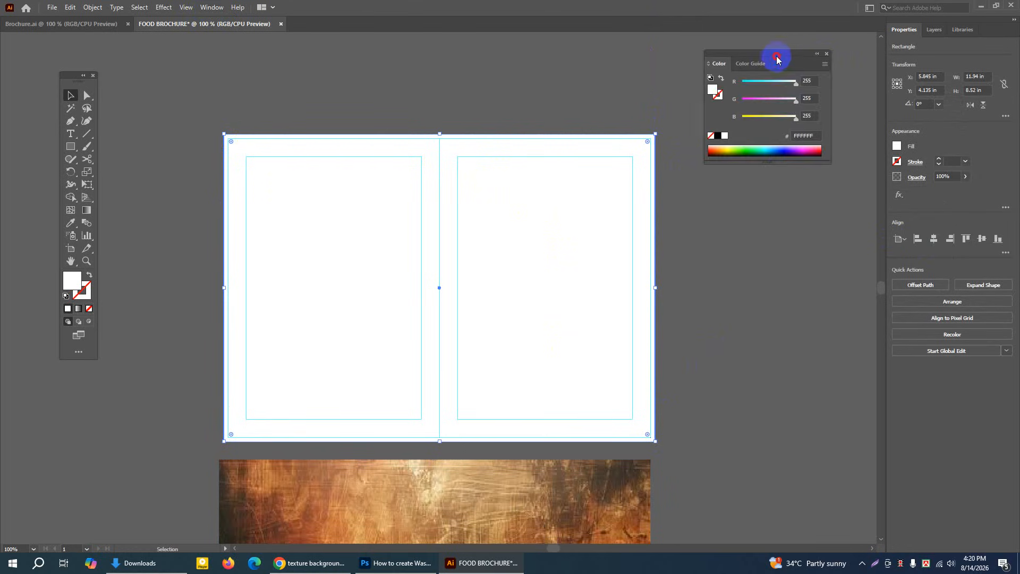
{"action": "left_click", "coordinate": [718, 136]}
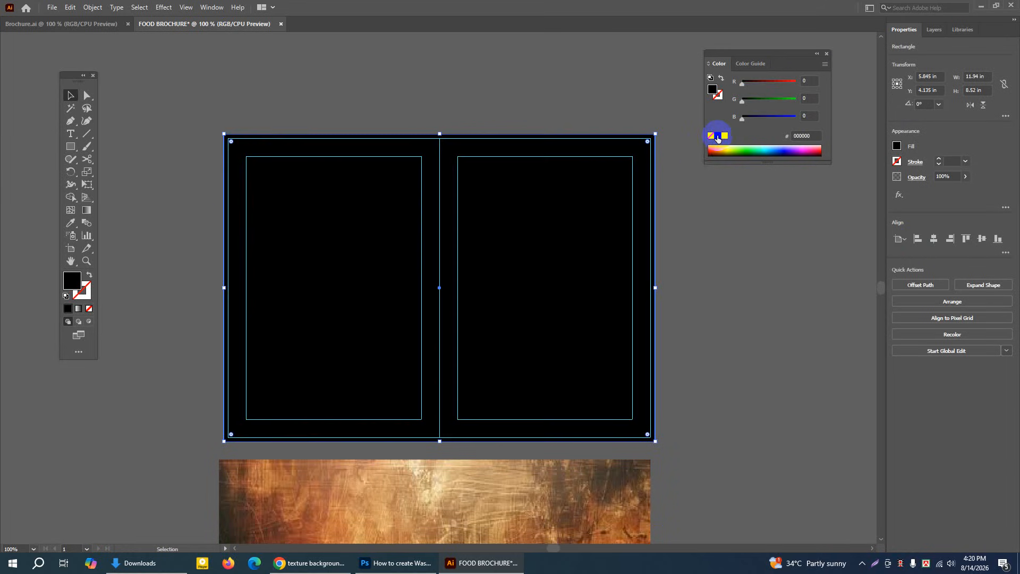
Move the texture image back over the black rectangle so it covers both panels up to the bleed
{"action": "left_click", "coordinate": [677, 196]}
{"action": "left_click_drag", "start_coordinate": [579, 504], "coordinate": [584, 180]}
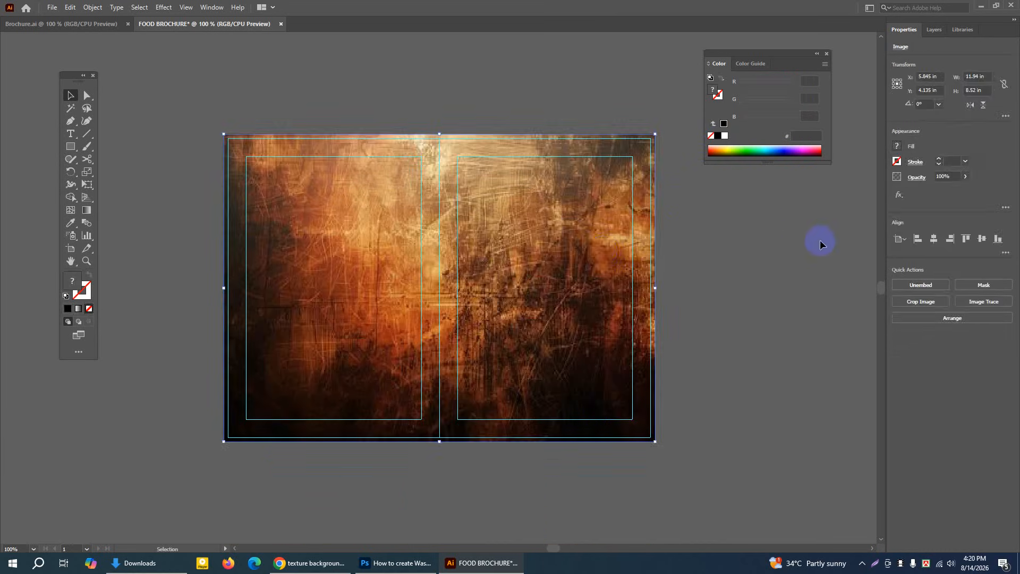
{"action": "left_click", "coordinate": [786, 246]}
Lower the texture image's opacity so the black rectangle beneath darkens it, and close the color controls
{"action": "left_click", "coordinate": [356, 253]}
{"action": "left_click", "coordinate": [966, 176]}
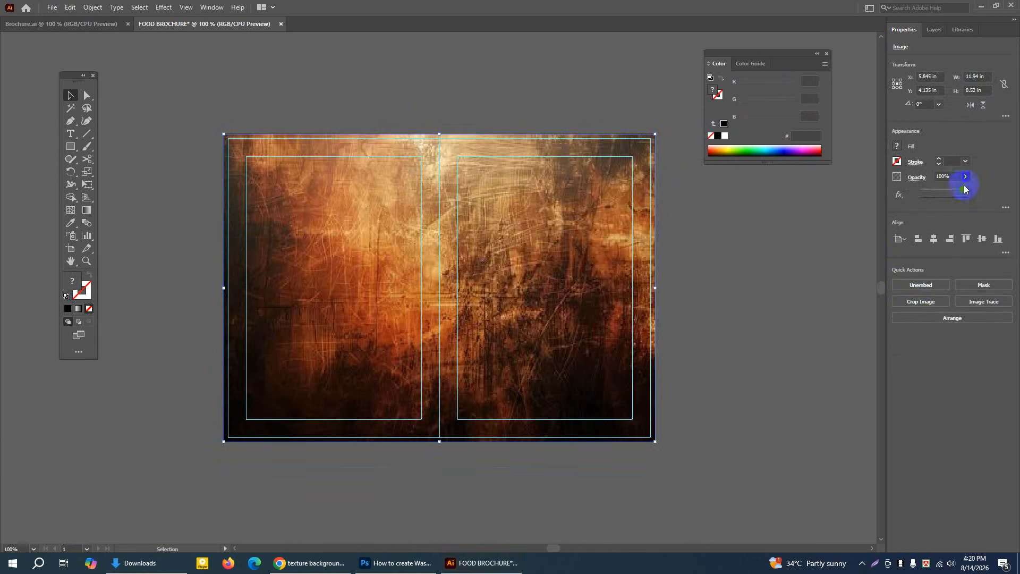
{"action": "left_click_drag", "start_coordinate": [966, 189], "coordinate": [937, 190]}
{"action": "left_click", "coordinate": [531, 175]}
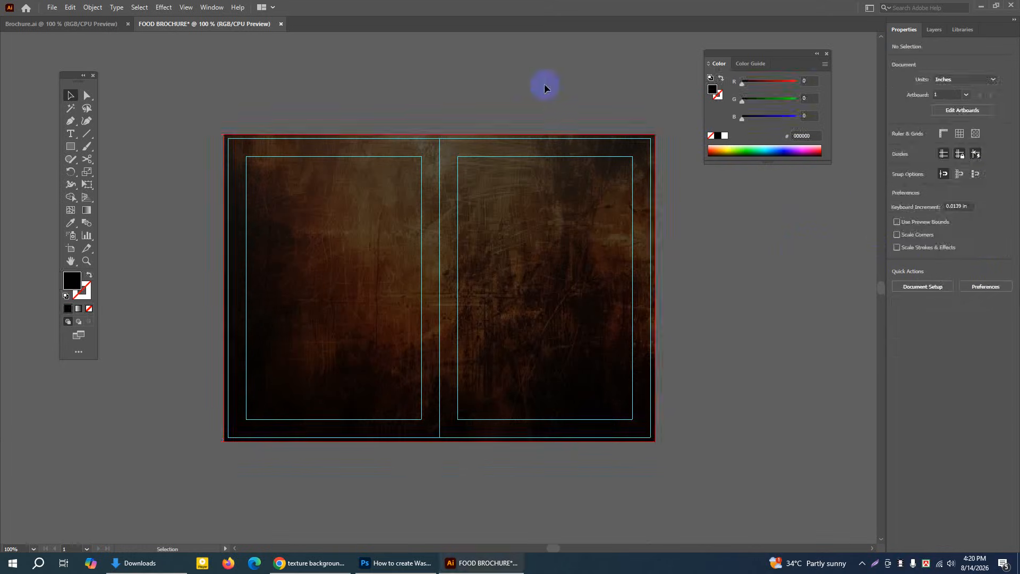
{"action": "left_click_drag", "start_coordinate": [800, 51], "coordinate": [810, 48]}
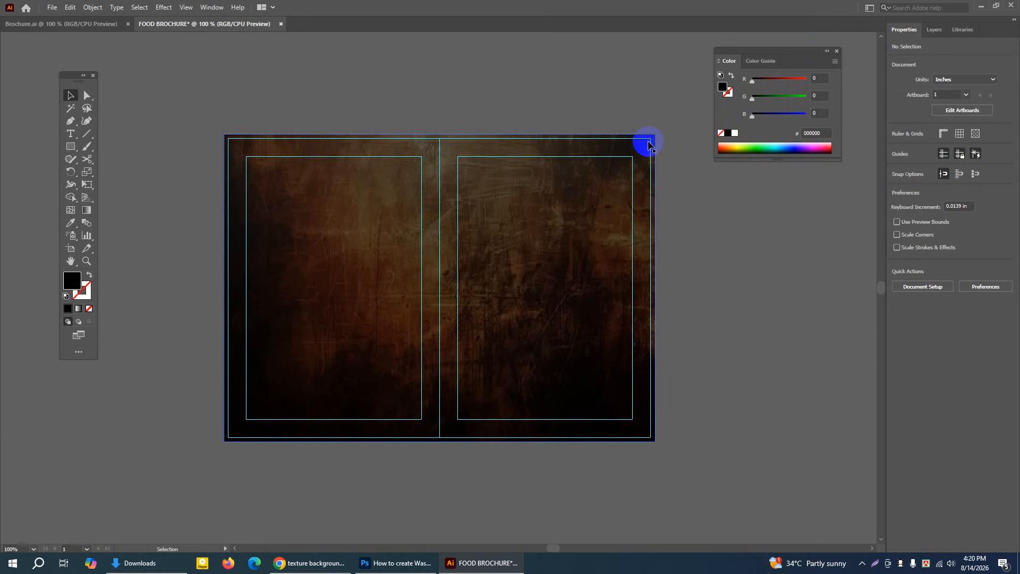
{"action": "left_click", "coordinate": [837, 51]}
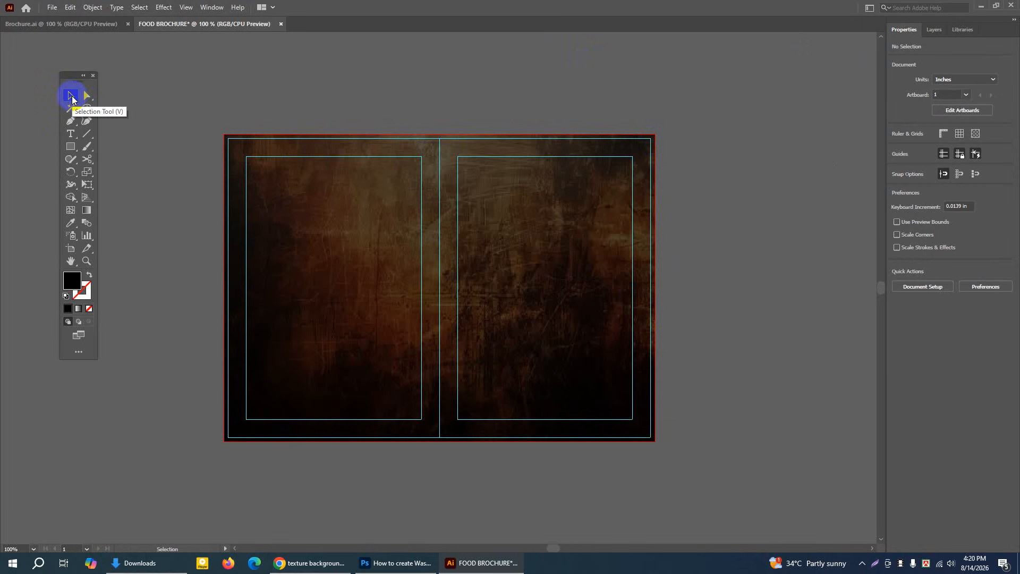
Select the texture image together with the black rectangle and lock them both
{"action": "left_click_drag", "start_coordinate": [168, 80], "coordinate": [729, 469]}
{"action": "left_click", "coordinate": [93, 8]}
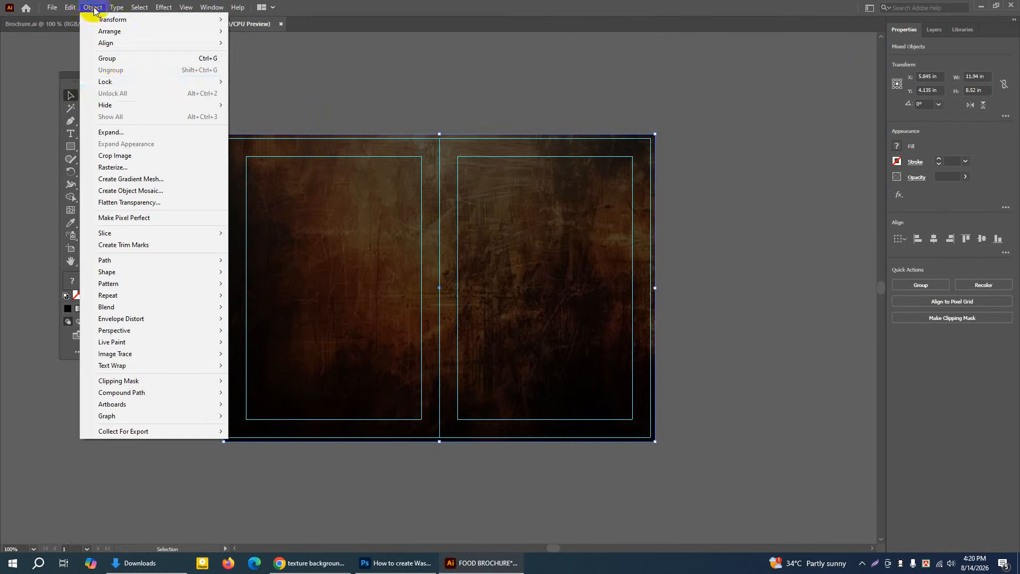
{"action": "mouse_move", "coordinate": [109, 82]}
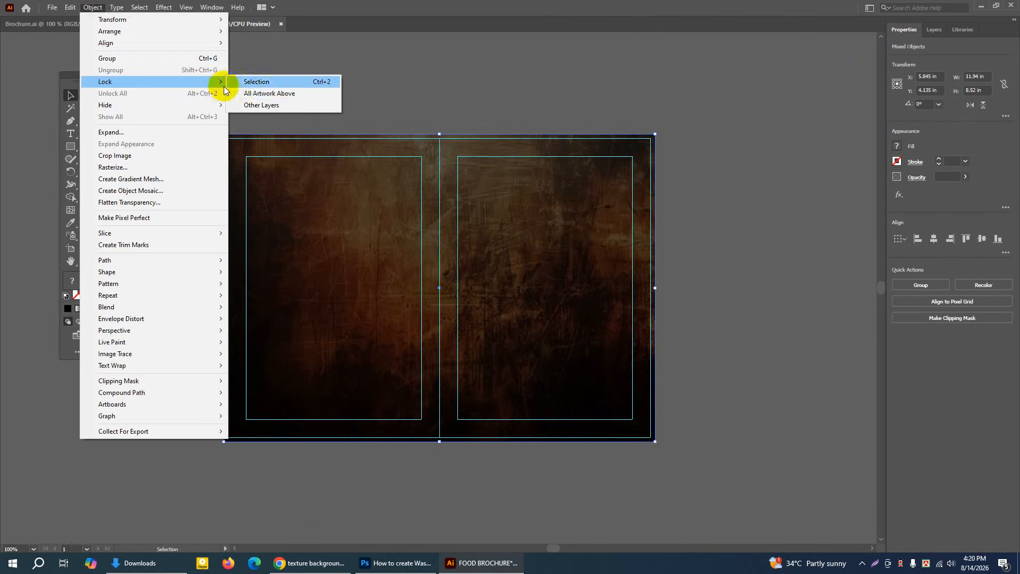
{"action": "left_click", "coordinate": [256, 82]}
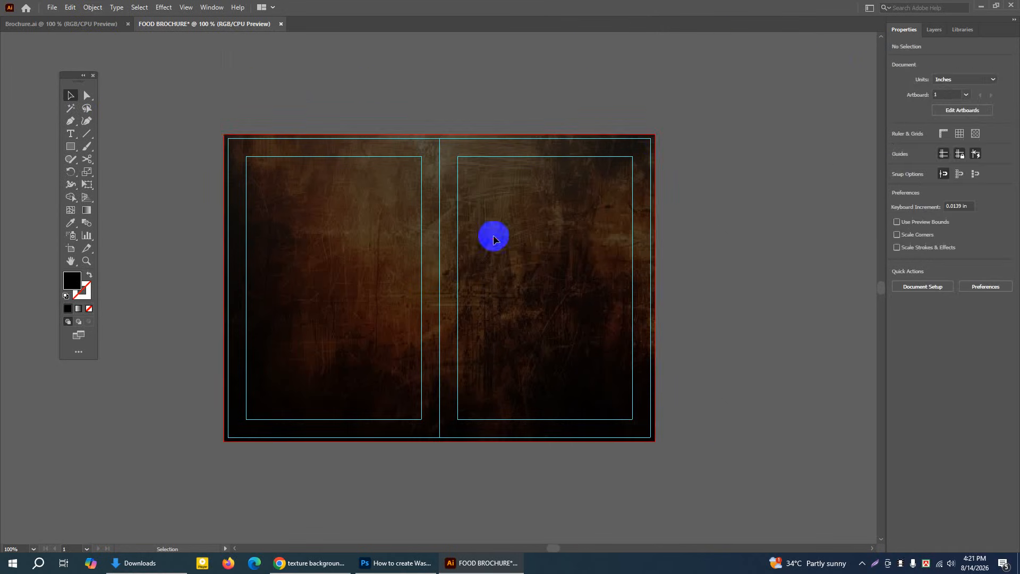
Switch to the Brochure.ai document and draw a rectangle about 4.11 × 1.26 in above its left panel
{"action": "left_click", "coordinate": [66, 23]}
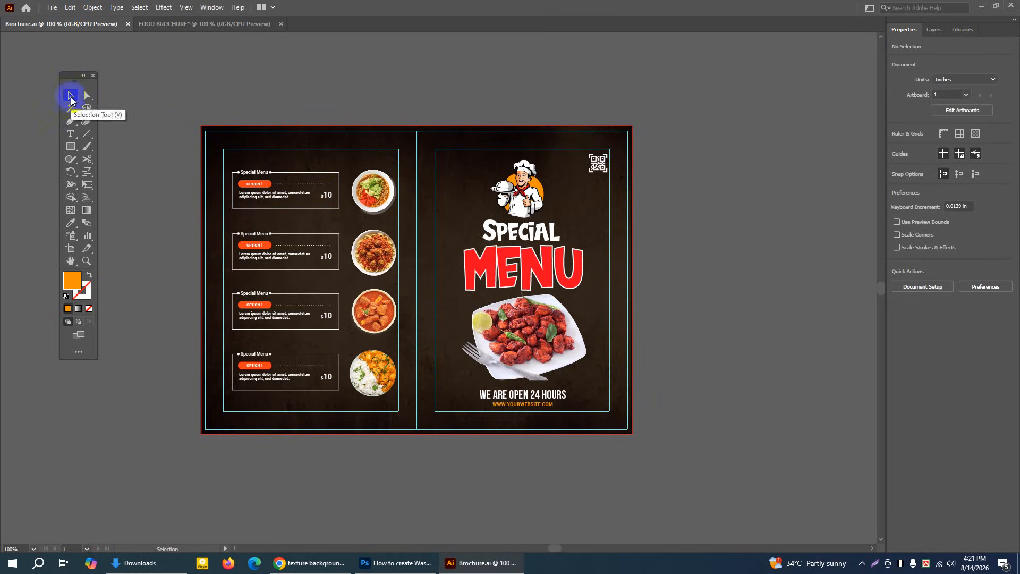
{"action": "left_click", "coordinate": [82, 261]}
{"action": "left_click", "coordinate": [398, 166]}
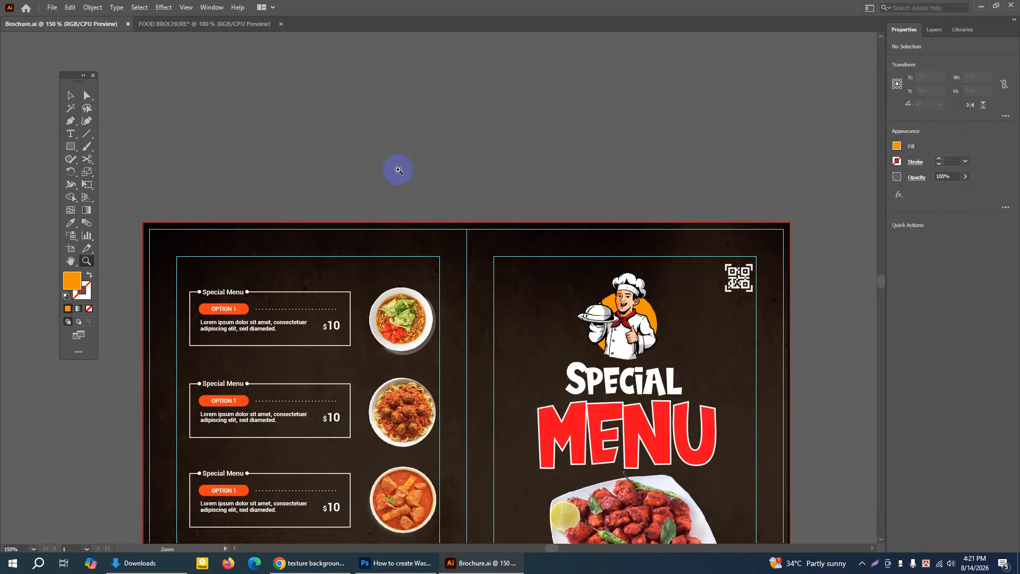
{"action": "left_click", "coordinate": [228, 325]}
{"action": "left_click", "coordinate": [70, 261]}
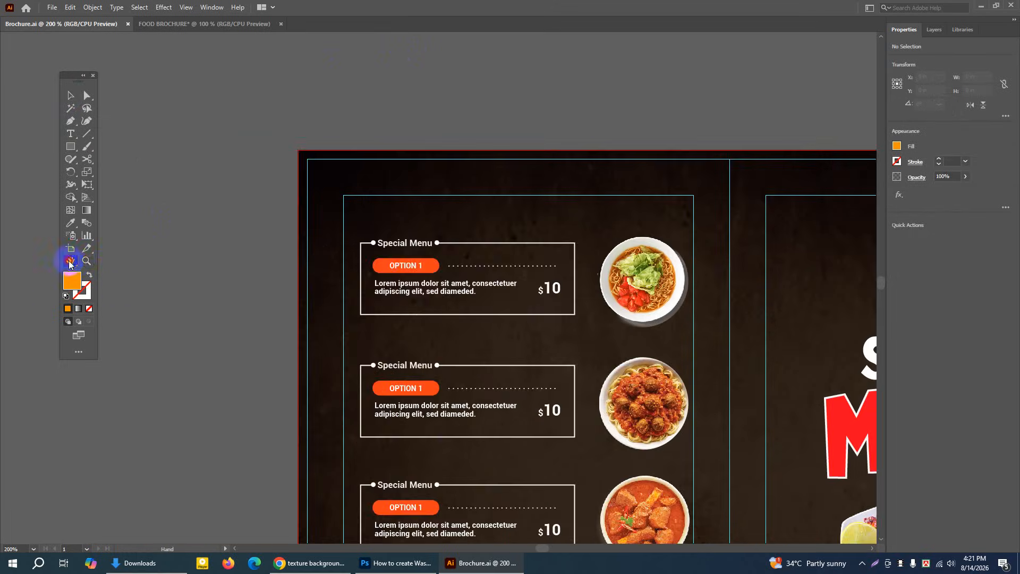
{"action": "left_click_drag", "start_coordinate": [476, 165], "coordinate": [378, 261]}
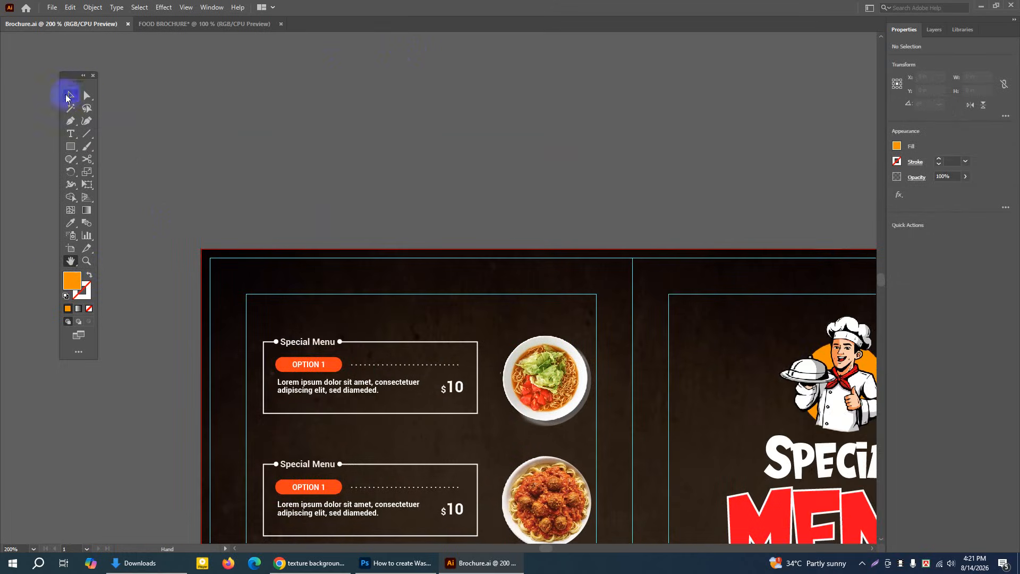
{"action": "left_click", "coordinate": [70, 95]}
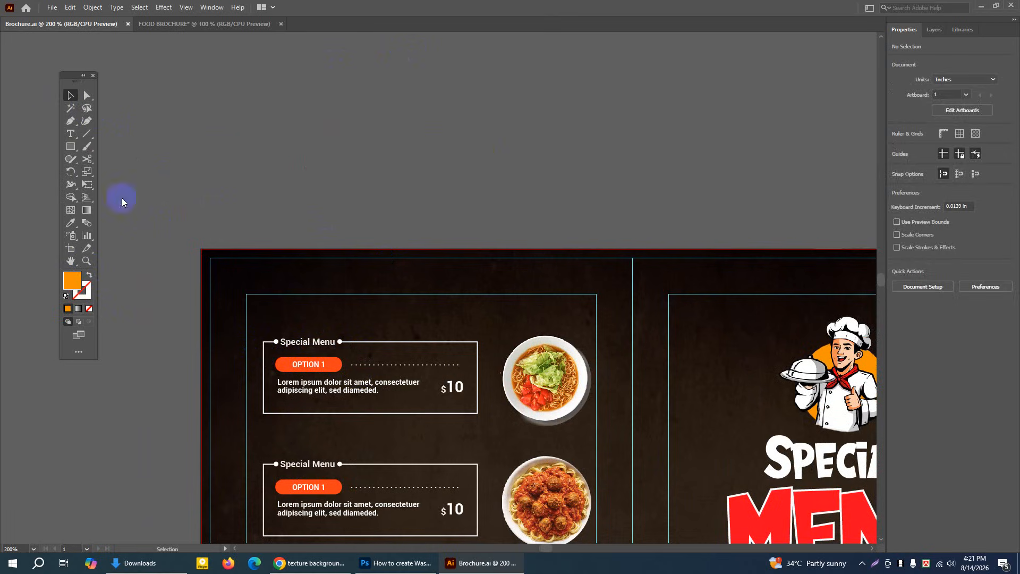
{"action": "left_click_drag", "start_coordinate": [71, 146], "coordinate": [105, 148]}
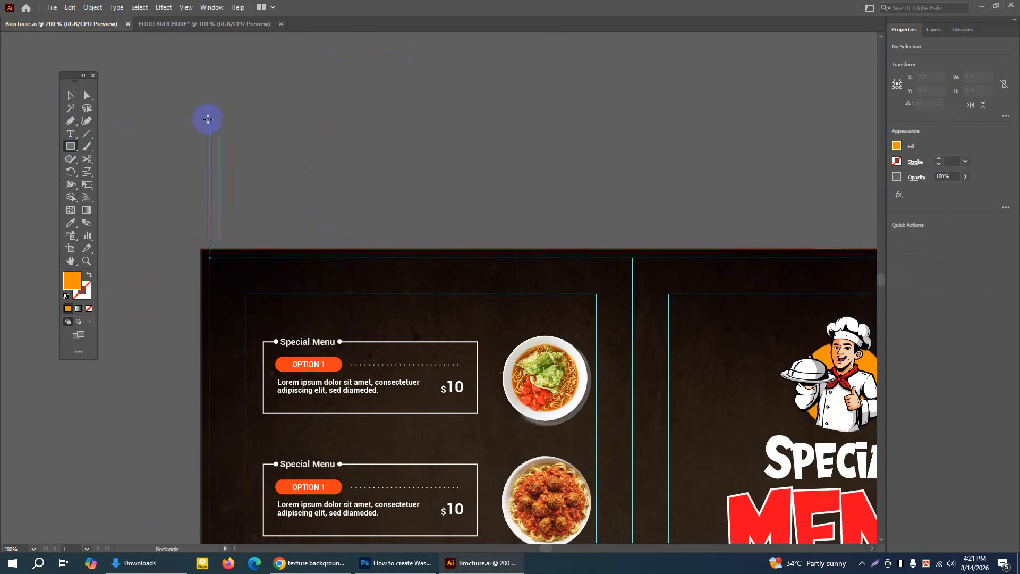
{"action": "left_click_drag", "start_coordinate": [242, 109], "coordinate": [540, 200]}
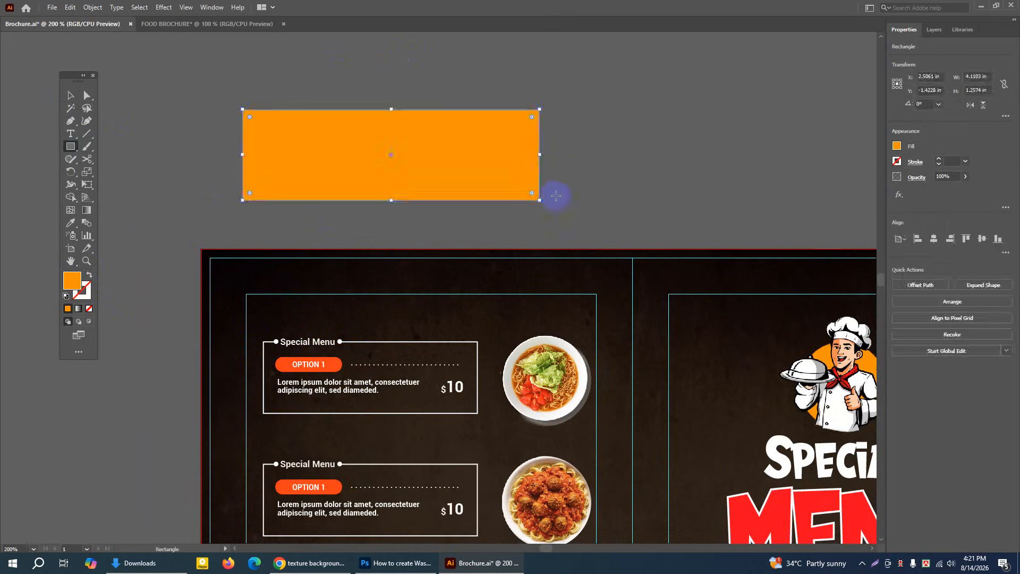
Swap the rectangle's fill and stroke, leaving no fill and a 1 pt orange outline
{"action": "left_click", "coordinate": [90, 274]}
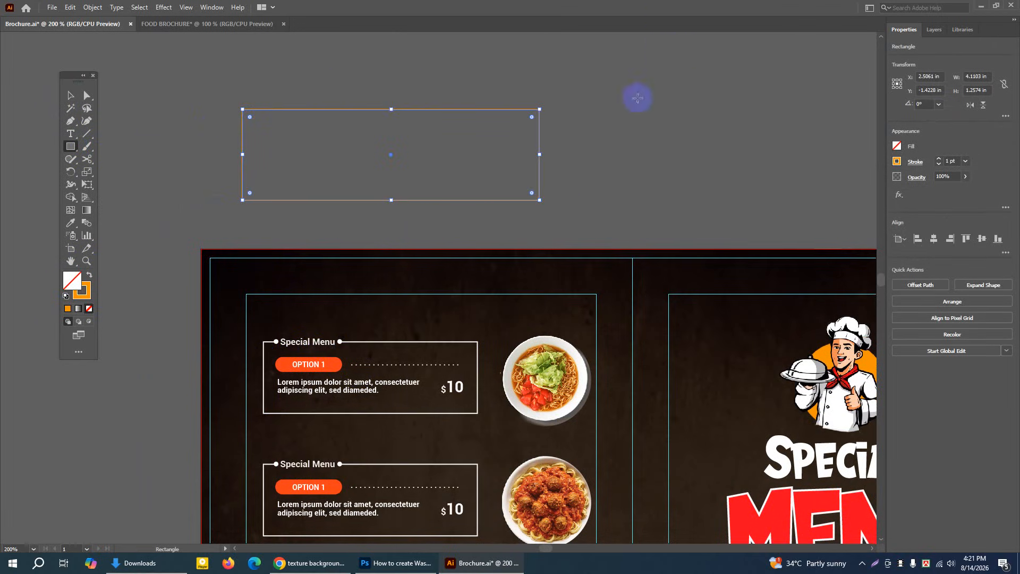
{"action": "left_click", "coordinate": [939, 158]}
{"action": "left_click", "coordinate": [938, 164]}
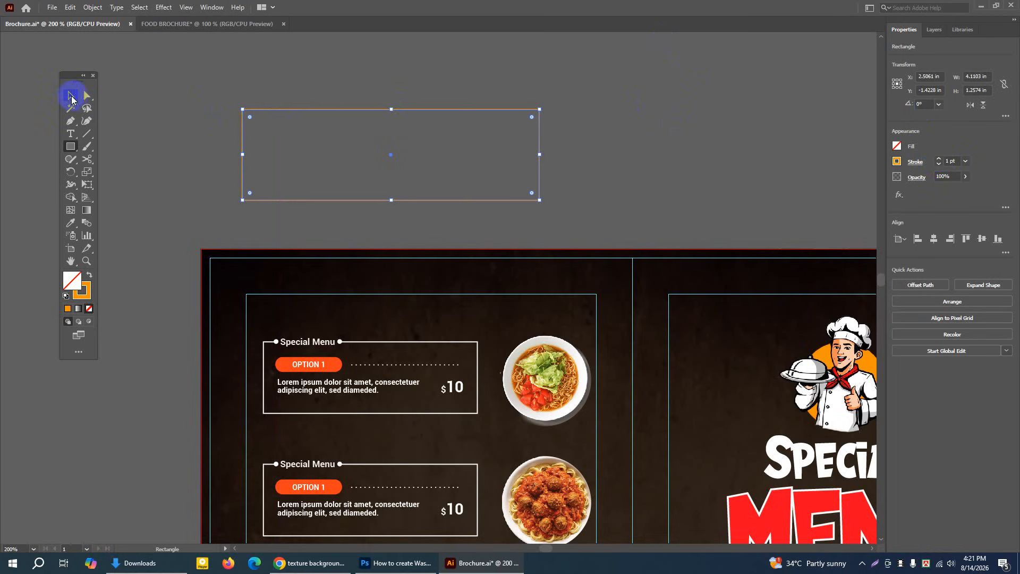
Cut the rectangle's top edge with the Scissors tool at two points about 0.85 in apart near the left corner
{"action": "left_click_drag", "start_coordinate": [87, 159], "coordinate": [123, 173]}
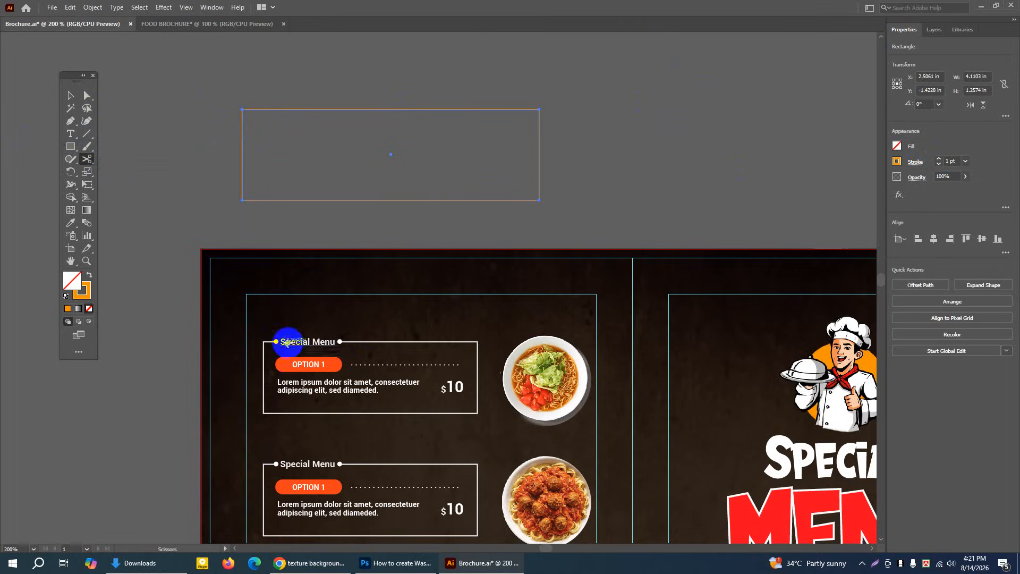
{"action": "left_click", "coordinate": [87, 261]}
{"action": "left_click", "coordinate": [375, 150]}
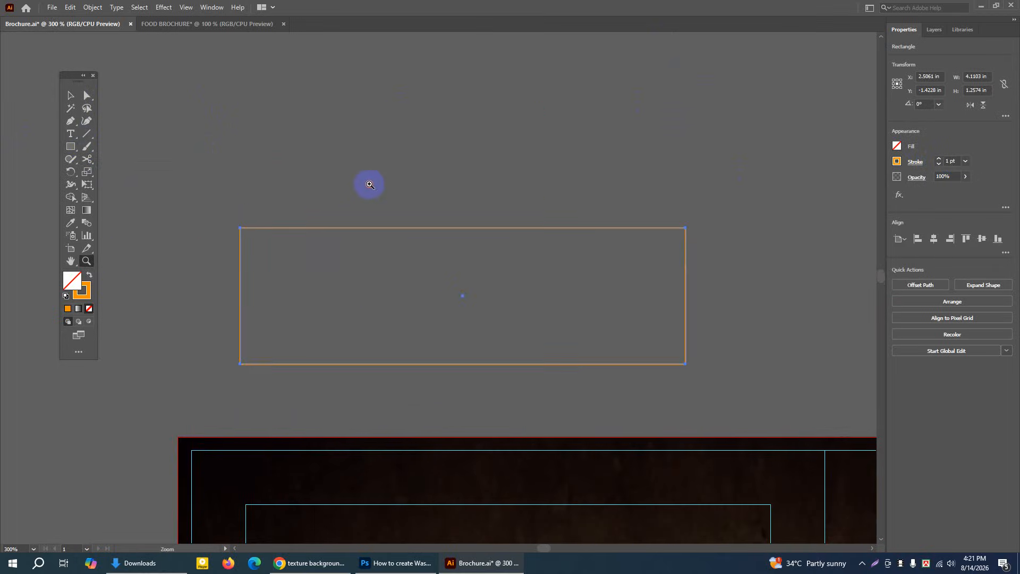
{"action": "left_click", "coordinate": [385, 282]}
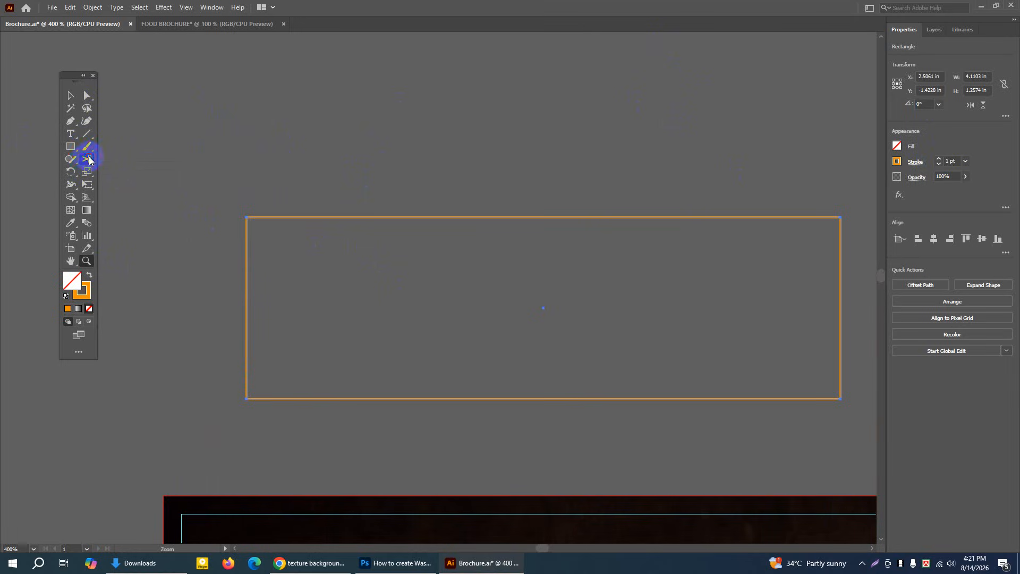
{"action": "left_click_drag", "start_coordinate": [89, 159], "coordinate": [110, 171]}
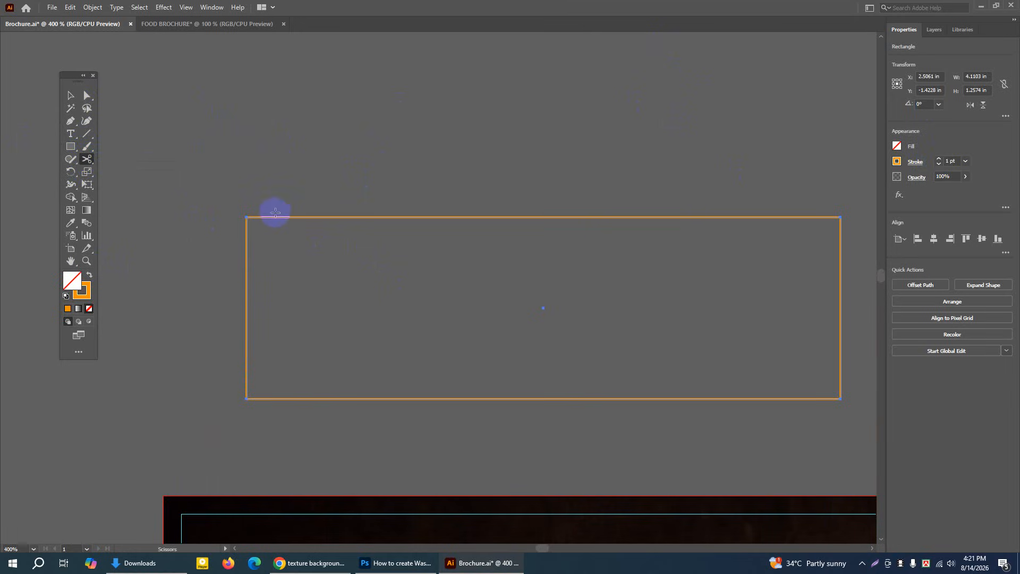
{"action": "left_click", "coordinate": [274, 217]}
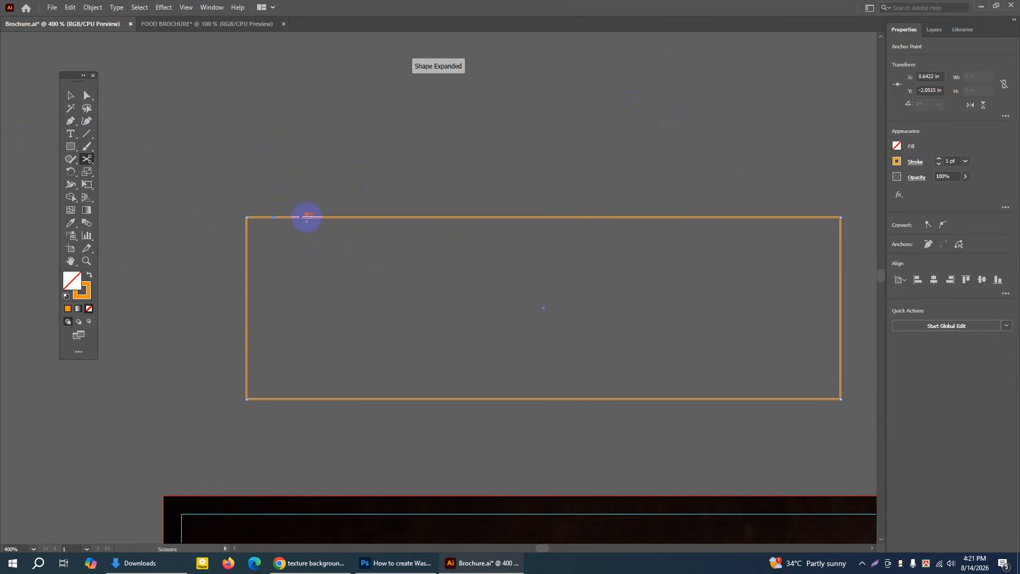
{"action": "left_click", "coordinate": [397, 217]}
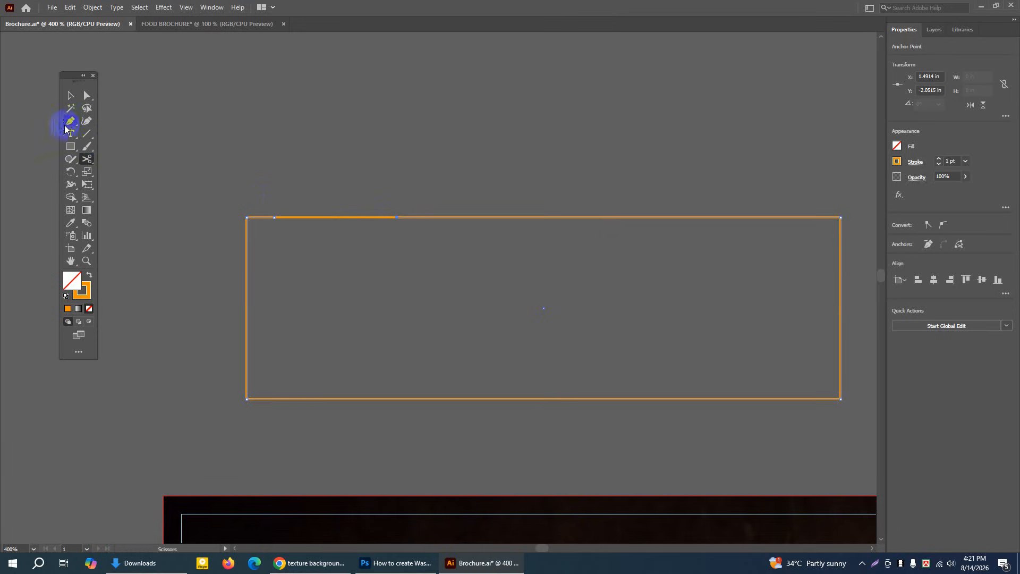
Delete the cut segment of the rectangle's top edge to leave a gap for the heading
{"action": "left_click", "coordinate": [70, 96]}
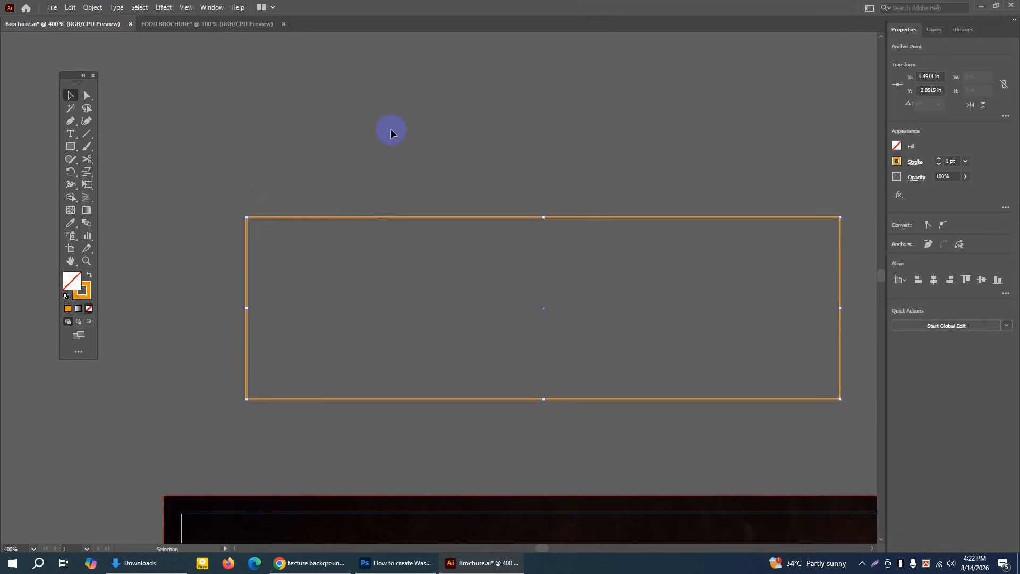
{"action": "left_click", "coordinate": [391, 132]}
{"action": "left_click", "coordinate": [329, 218]}
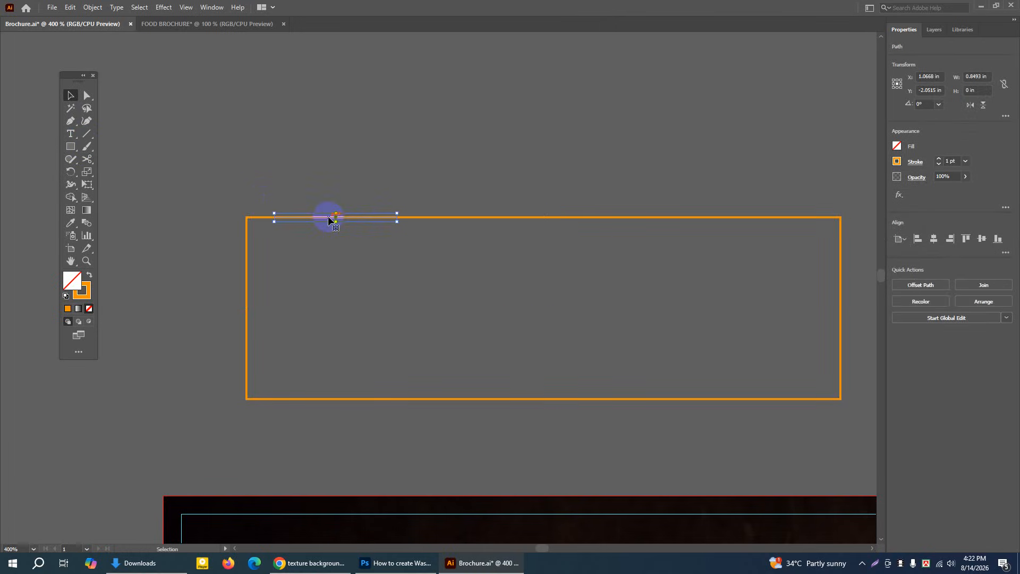
{"action": "key", "text": "Delete"}
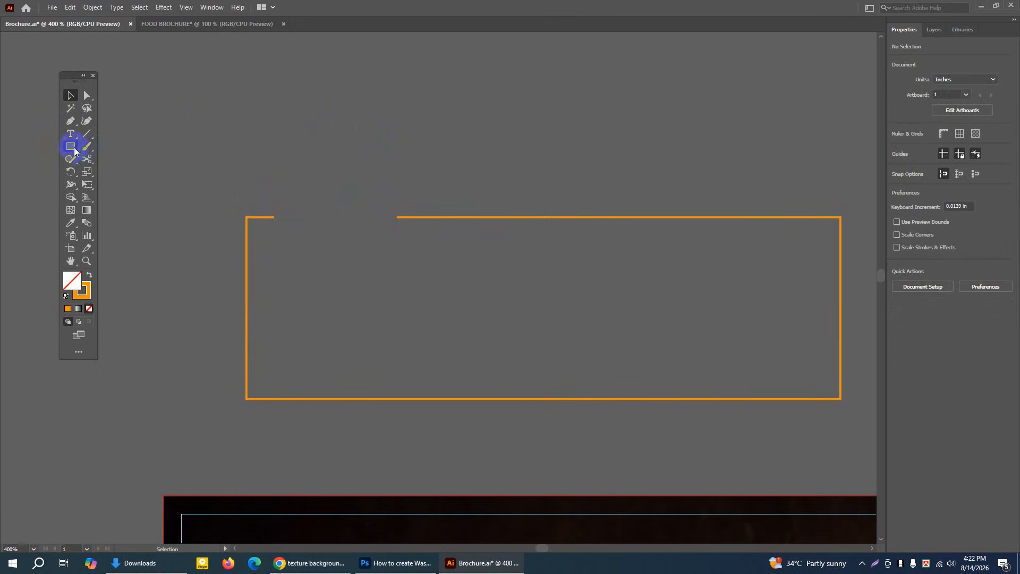
Draw a circle about 0.085 in across above the gap in the orange box and swap its stroke and fill to solid orange
{"action": "left_click_drag", "start_coordinate": [71, 147], "coordinate": [105, 173]}
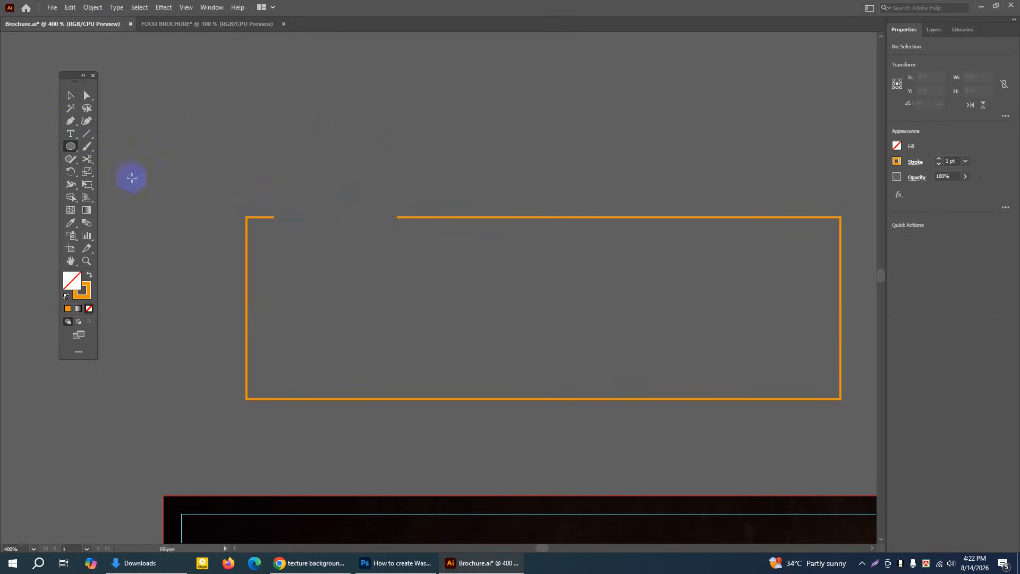
{"action": "left_click_drag", "start_coordinate": [330, 147], "coordinate": [337, 159]}
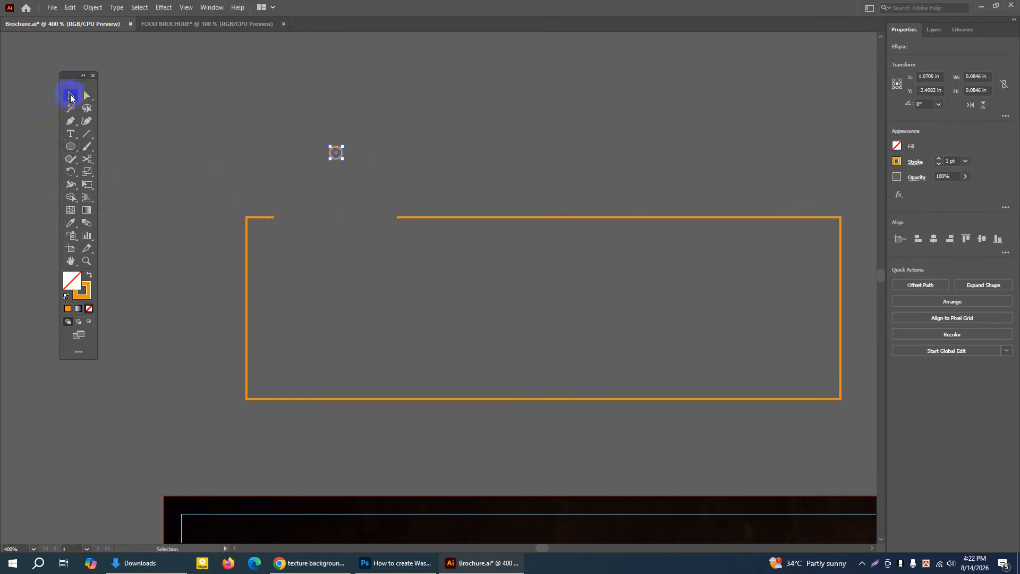
{"action": "left_click", "coordinate": [438, 148]}
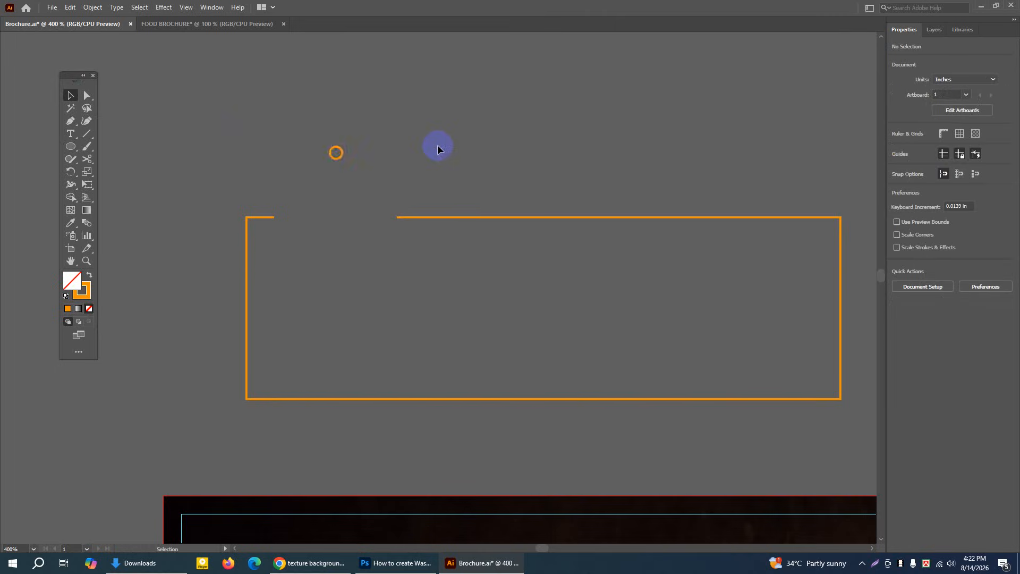
{"action": "left_click", "coordinate": [341, 157]}
{"action": "left_click", "coordinate": [87, 284]}
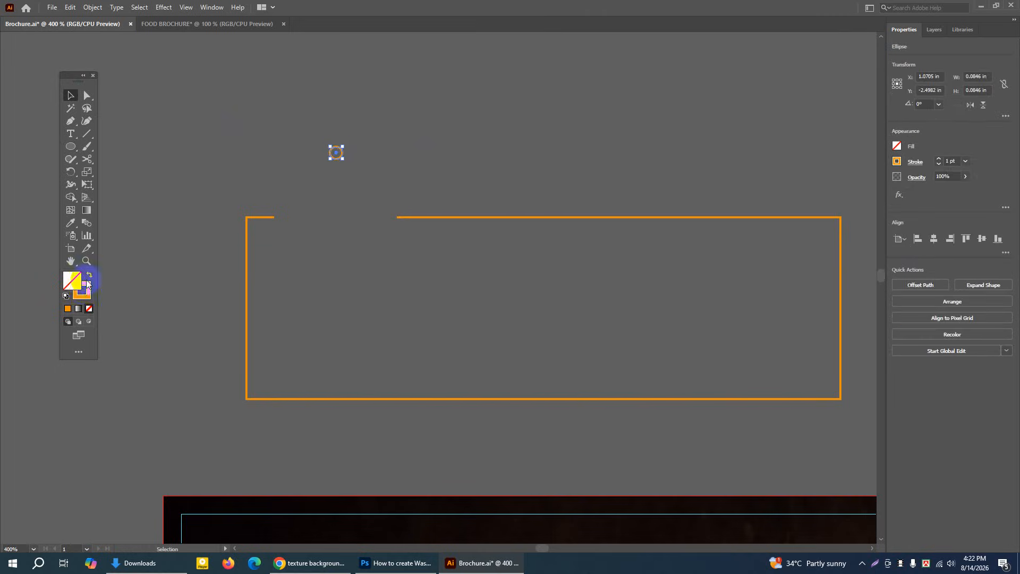
{"action": "left_click", "coordinate": [89, 274]}
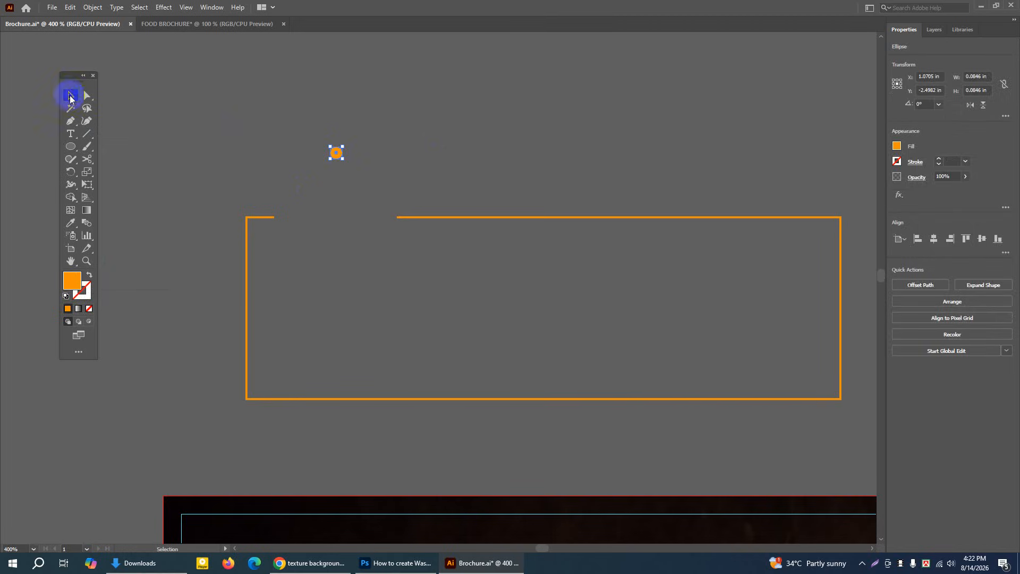
Move the orange dot onto the left end of the gap in the box's top edge
{"action": "left_click", "coordinate": [192, 98]}
{"action": "left_click_drag", "start_coordinate": [335, 156], "coordinate": [311, 197]}
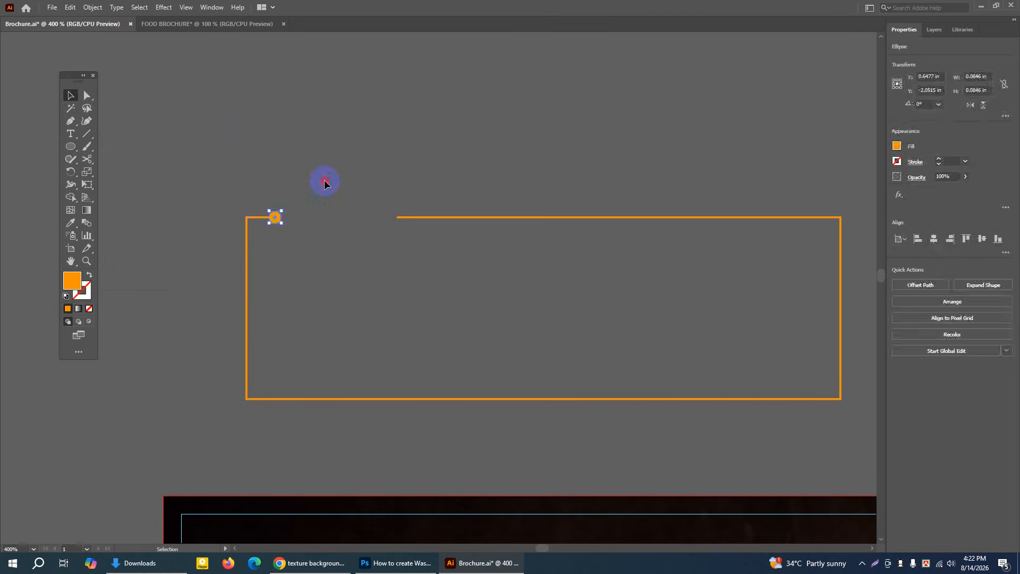
{"action": "left_click", "coordinate": [191, 84]}
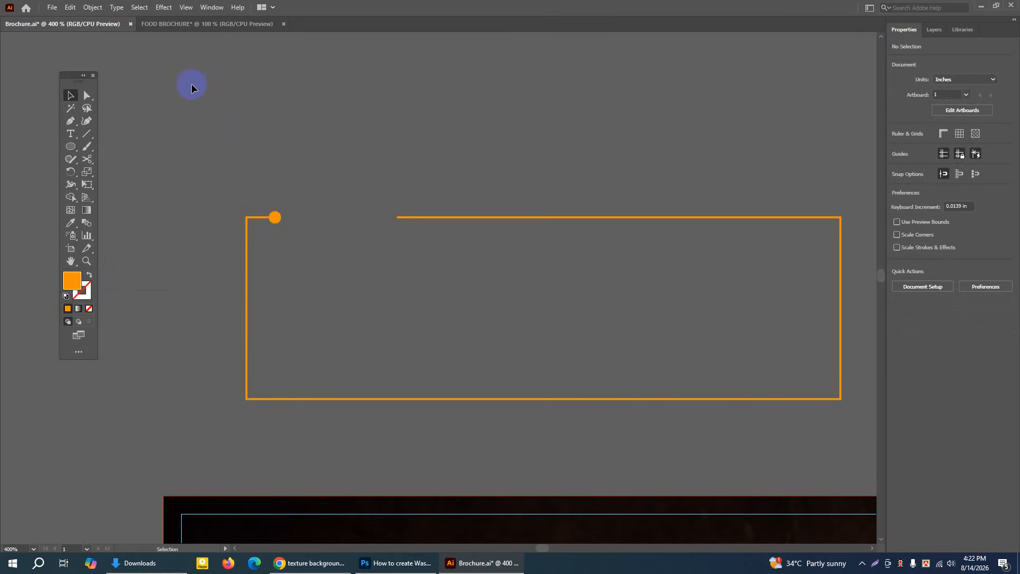
Copy the orange dot, paste it in front, and move the copy to the right end of the gap
{"action": "left_click", "coordinate": [274, 217]}
{"action": "left_click", "coordinate": [71, 8]}
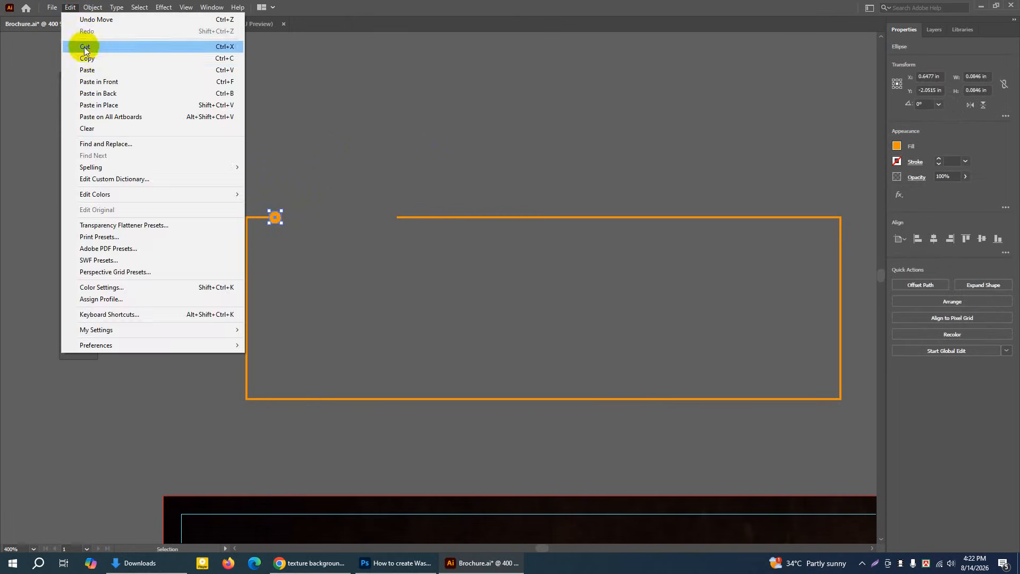
{"action": "left_click", "coordinate": [87, 58]}
{"action": "left_click", "coordinate": [71, 8]}
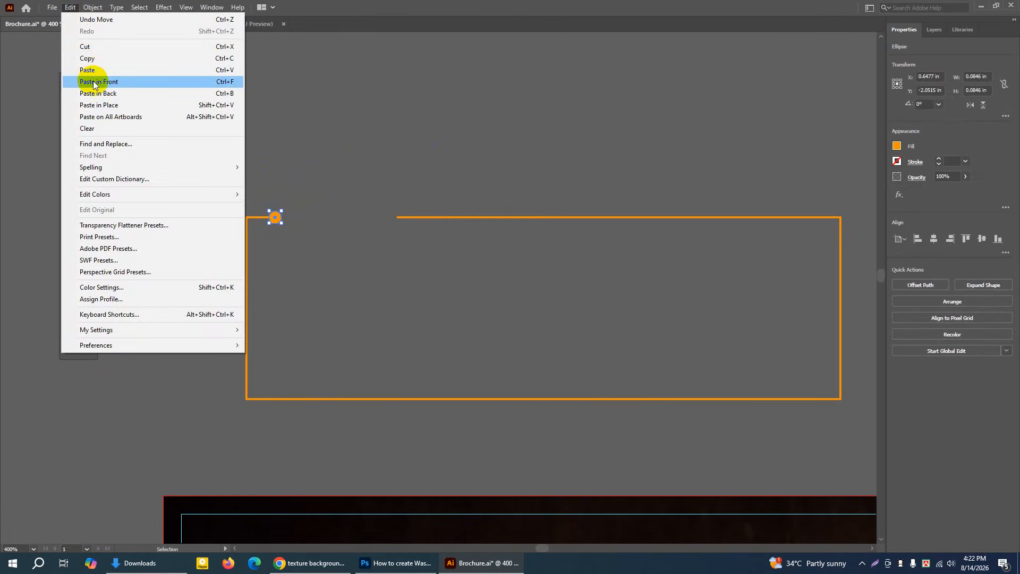
{"action": "left_click", "coordinate": [94, 82]}
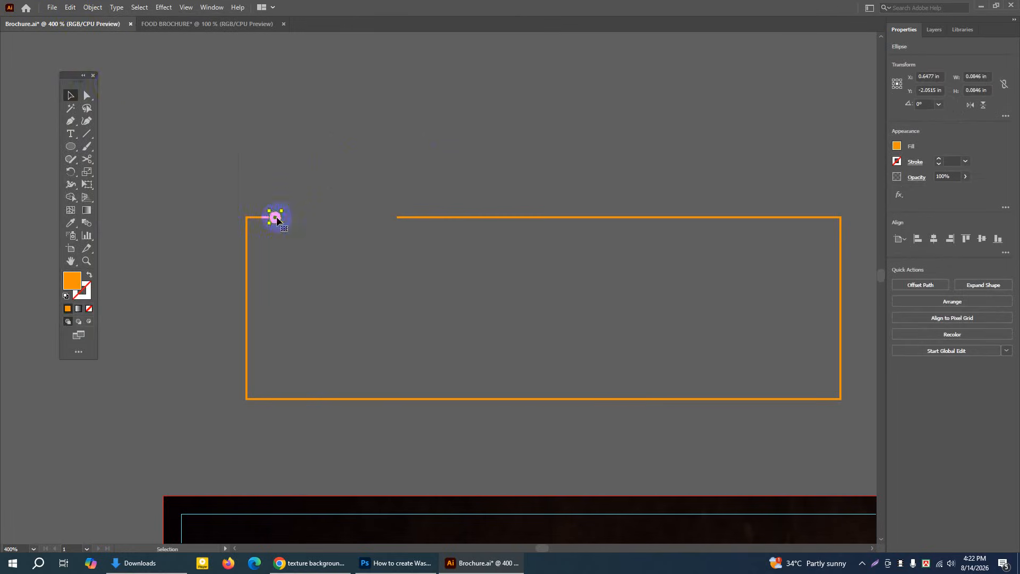
{"action": "left_click_drag", "start_coordinate": [276, 218], "coordinate": [395, 218]}
{"action": "left_click", "coordinate": [460, 175]}
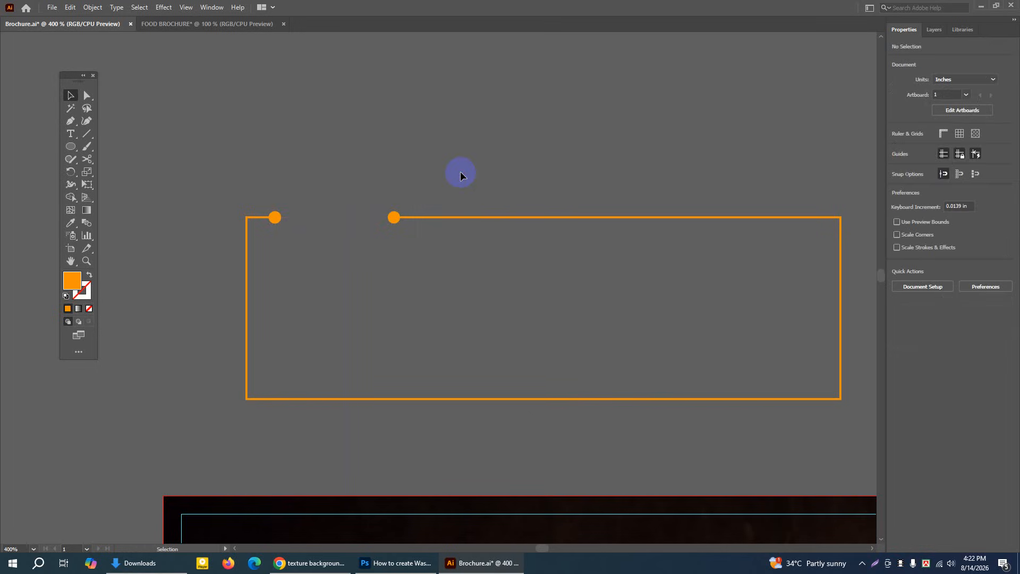
Compare the new outlined box with the finished Special Menu box in the brochure's left panel
{"action": "key", "text": "ctrl+minus"}
{"action": "key", "text": "ctrl+minus"}
{"action": "key", "text": "ctrl+minus"}
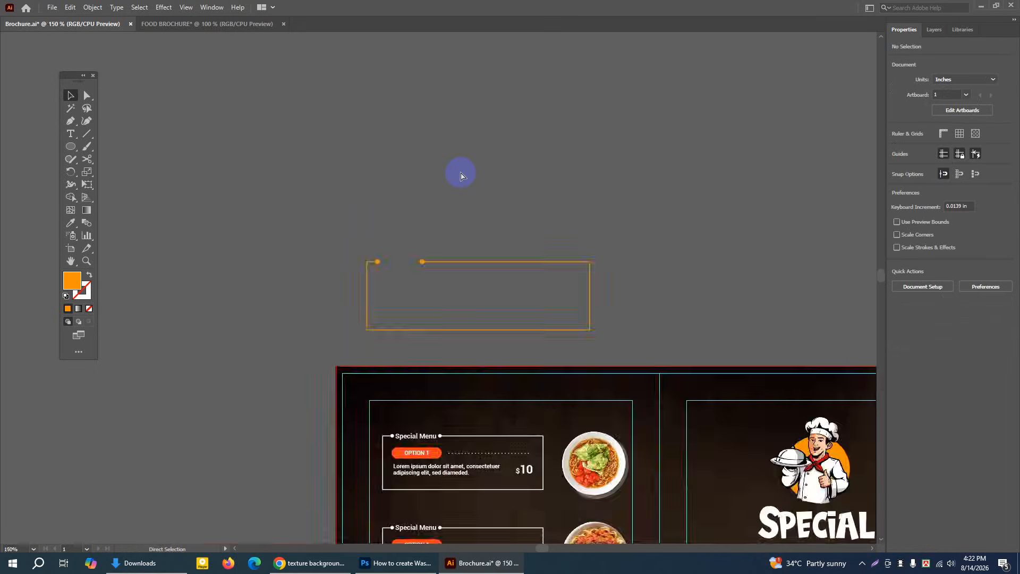
{"action": "left_click", "coordinate": [70, 260]}
{"action": "left_click_drag", "start_coordinate": [420, 259], "coordinate": [311, 255]}
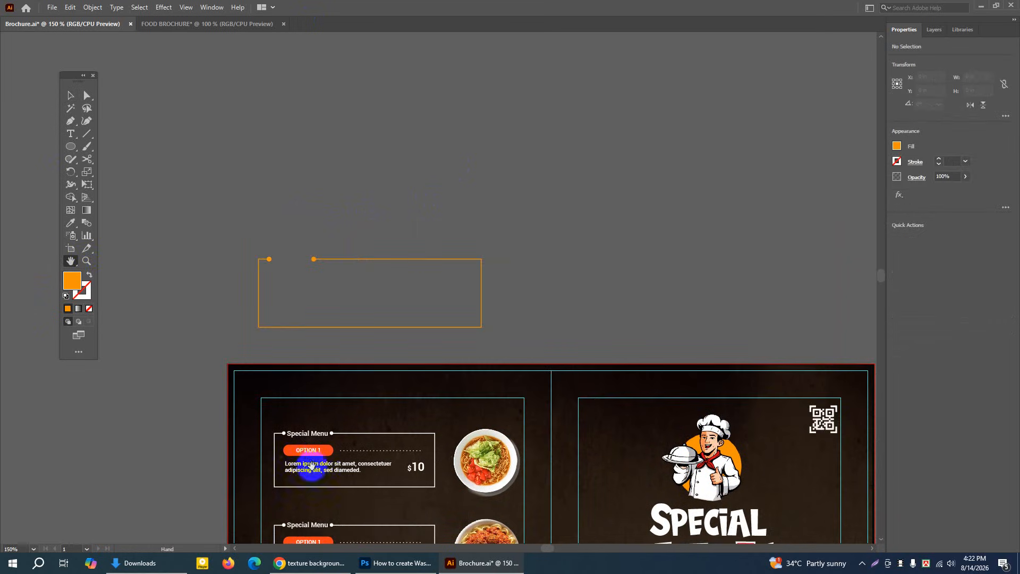
{"action": "left_click", "coordinate": [73, 146]}
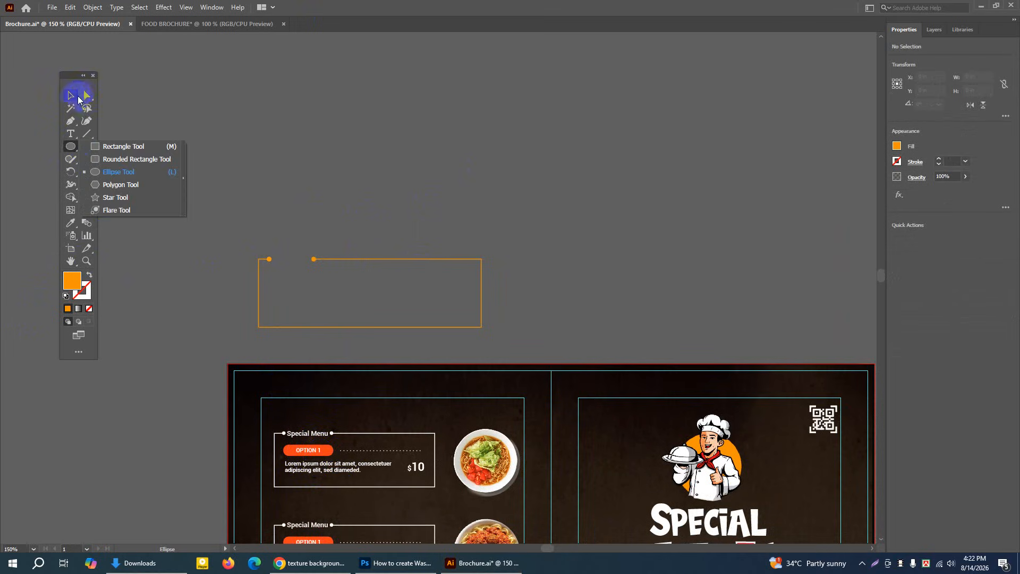
{"action": "left_click", "coordinate": [72, 95]}
{"action": "left_click", "coordinate": [86, 260]}
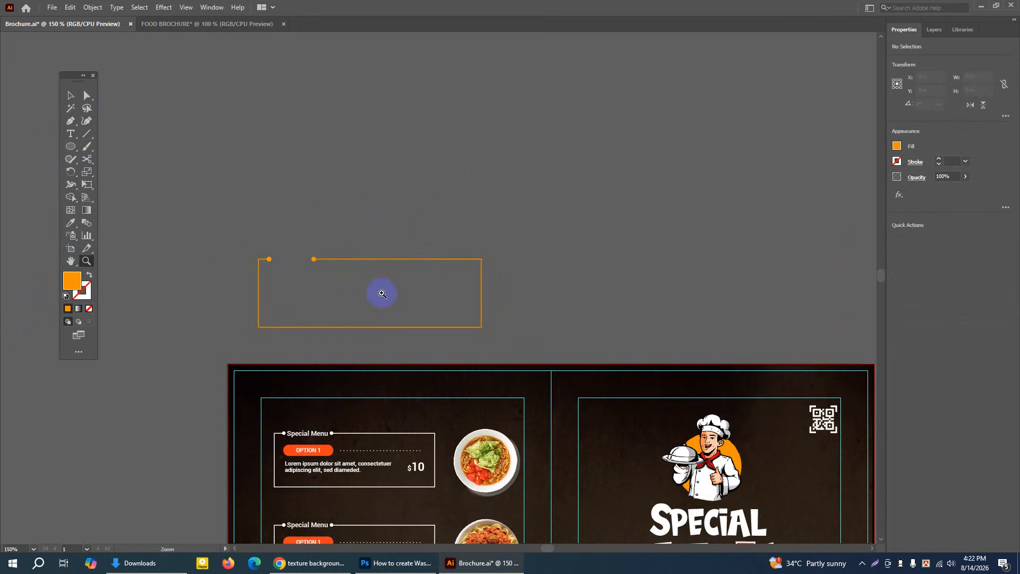
{"action": "left_click", "coordinate": [384, 294]}
{"action": "left_click", "coordinate": [418, 296]}
Select the open orange outline together with both dots and lock them
{"action": "left_click", "coordinate": [71, 95]}
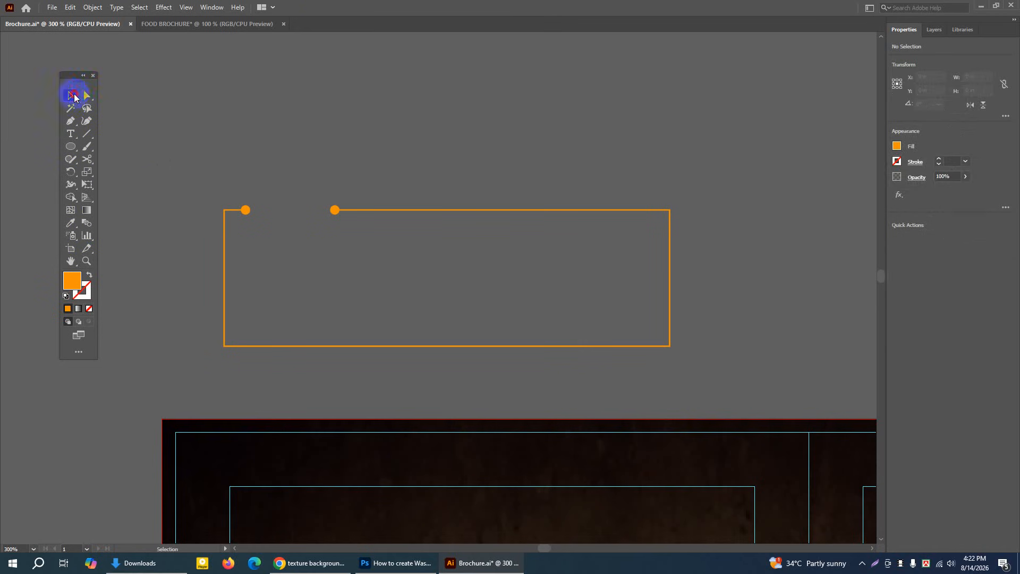
{"action": "left_click_drag", "start_coordinate": [178, 136], "coordinate": [246, 181]}
{"action": "left_click_drag", "start_coordinate": [720, 404], "coordinate": [720, 404]}
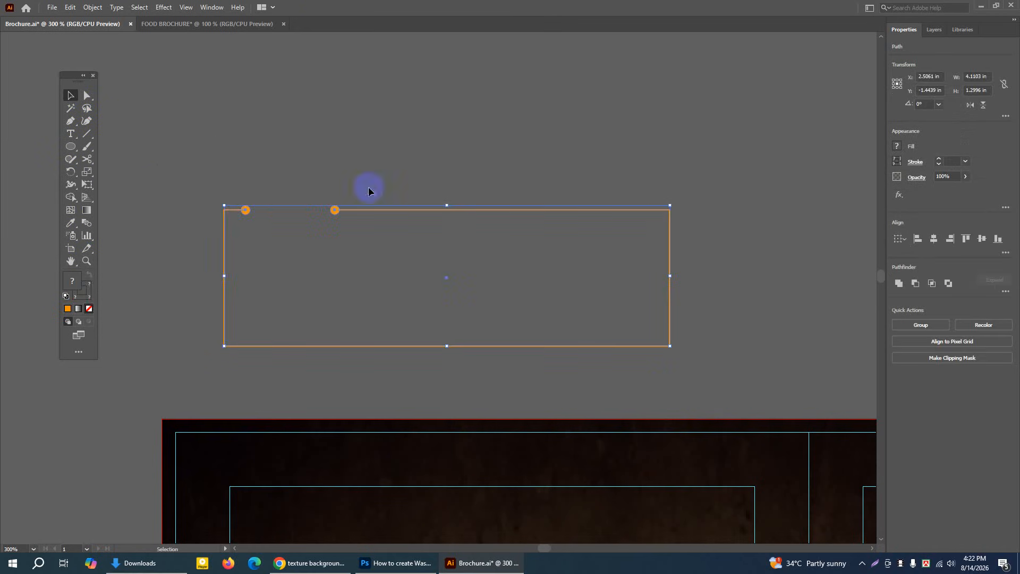
{"action": "left_click", "coordinate": [93, 6]}
{"action": "mouse_move", "coordinate": [105, 81]}
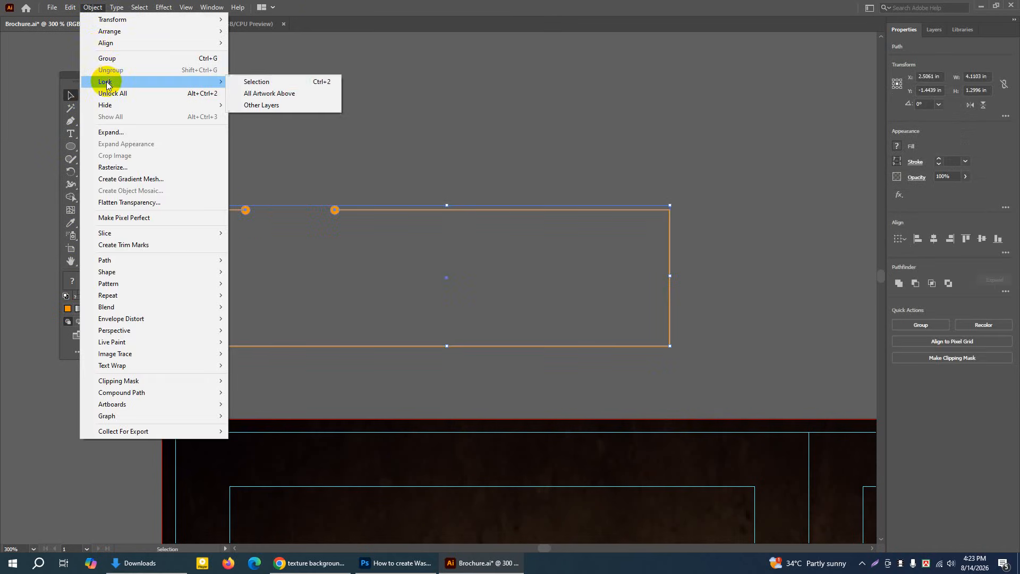
{"action": "left_click", "coordinate": [252, 84]}
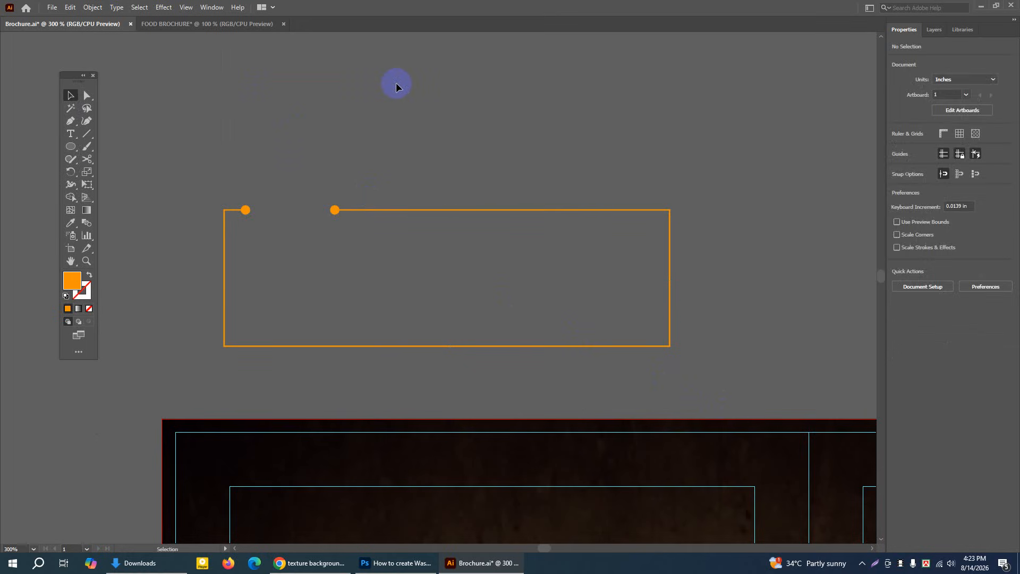
Draw an orange rectangle about 1.28 × 0.33 in inside the box's upper-left corner and round its corners fully into a pill
{"action": "left_click_drag", "start_coordinate": [72, 144], "coordinate": [118, 151]}
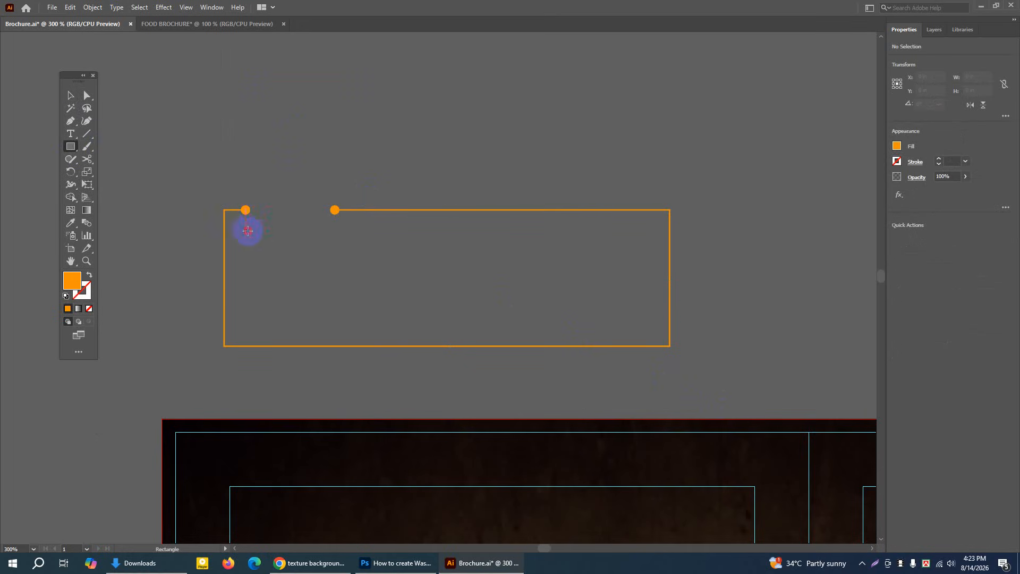
{"action": "left_click_drag", "start_coordinate": [248, 231], "coordinate": [384, 266]}
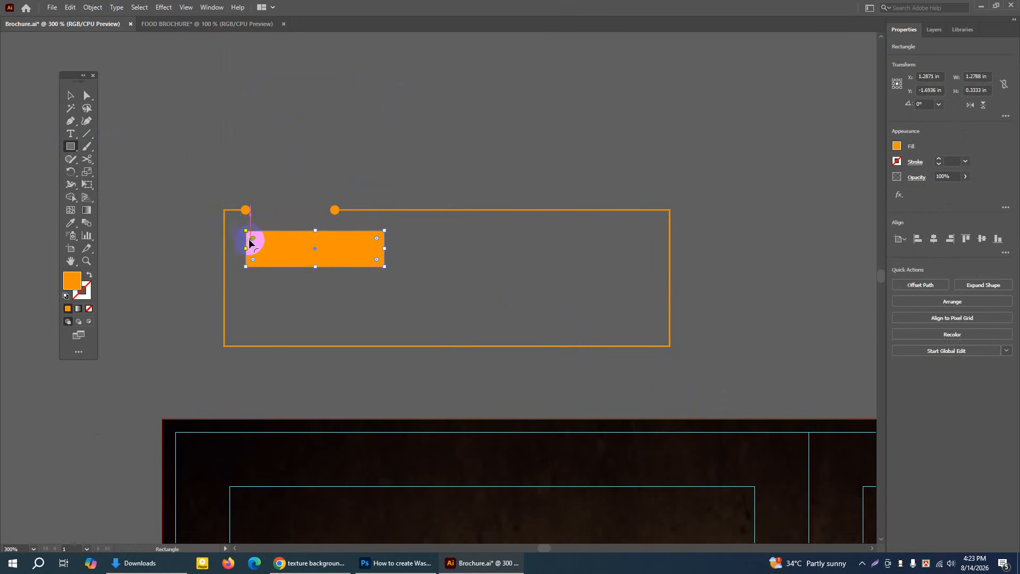
{"action": "left_click_drag", "start_coordinate": [254, 240], "coordinate": [274, 251]}
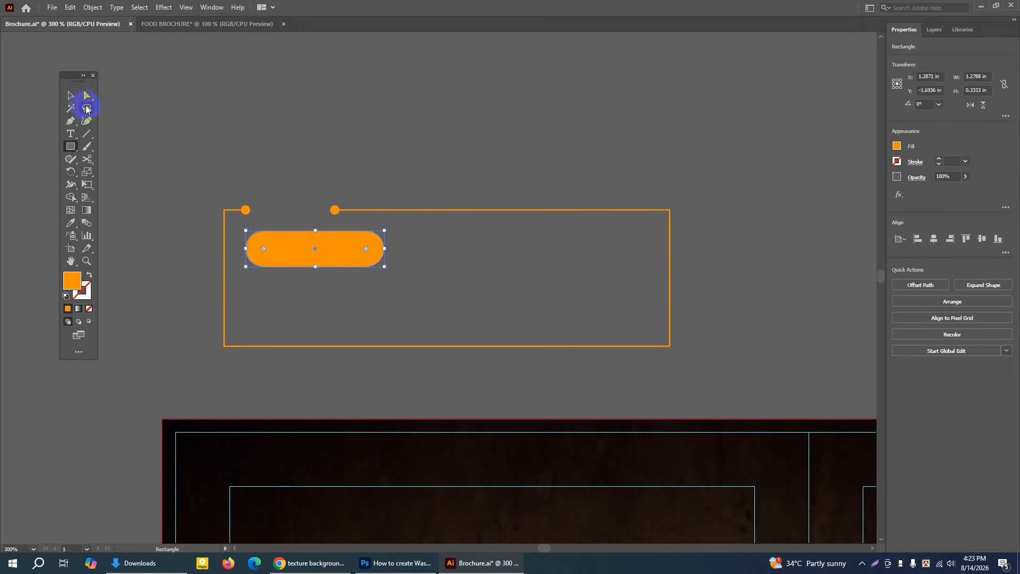
{"action": "left_click", "coordinate": [71, 96]}
{"action": "left_click", "coordinate": [219, 69]}
Check the reference Special Menu box, then switch to Chrome, search for lorem ipsum in a new tab and open lipsum.com
{"action": "left_click", "coordinate": [70, 261]}
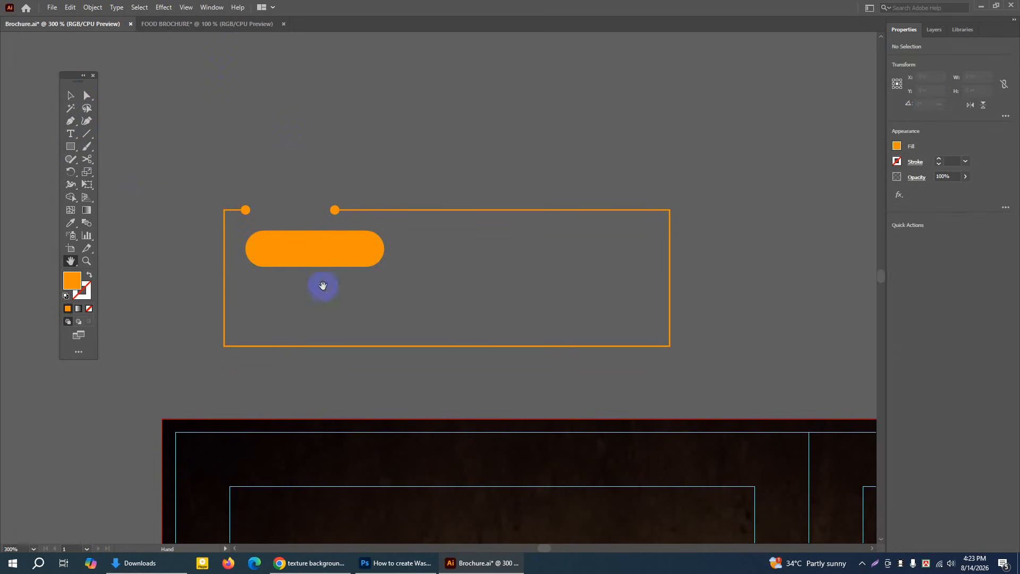
{"action": "left_click_drag", "start_coordinate": [436, 438], "coordinate": [434, 232]}
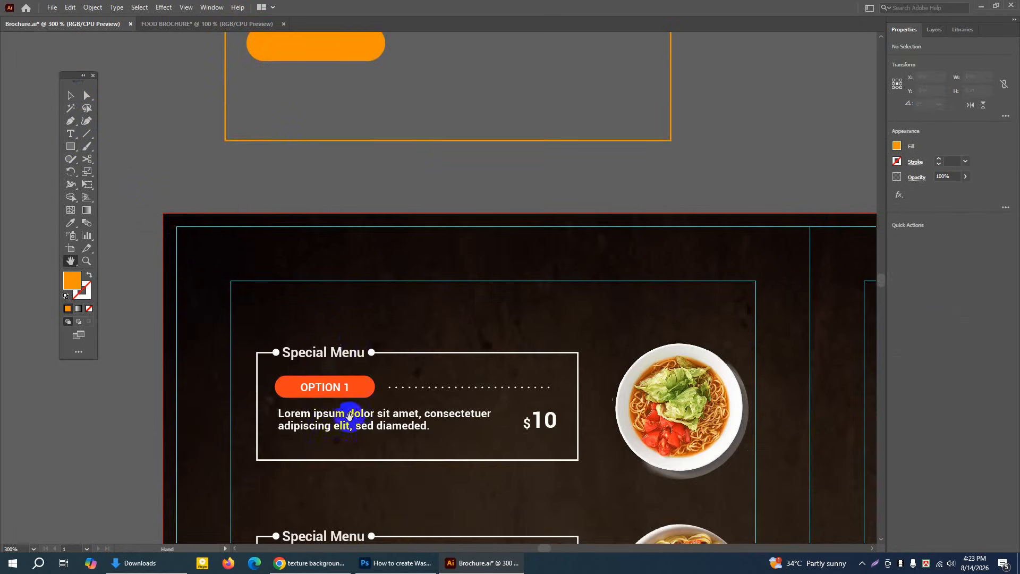
{"action": "left_click_drag", "start_coordinate": [400, 176], "coordinate": [394, 335]}
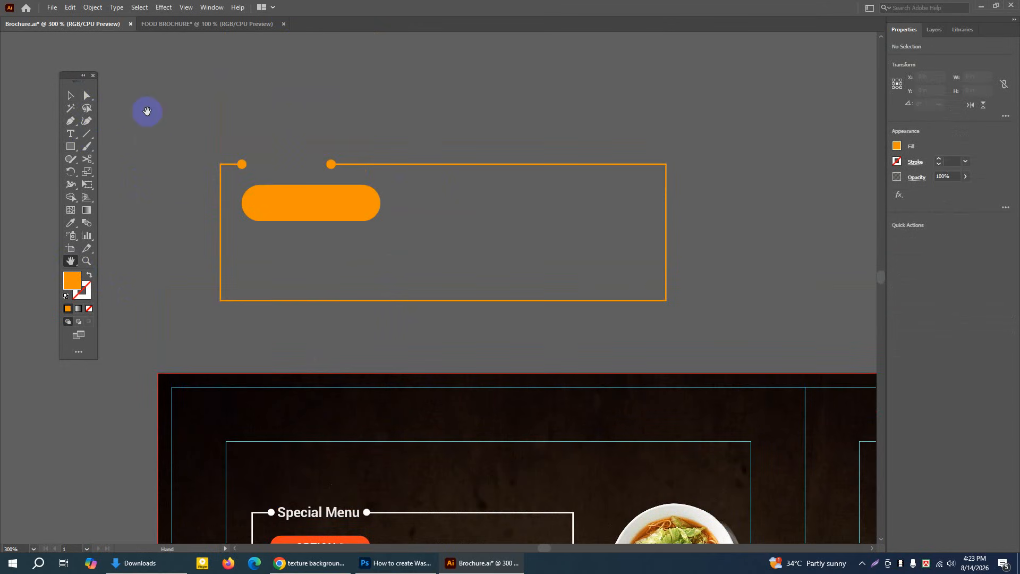
{"action": "left_click", "coordinate": [347, 570]}
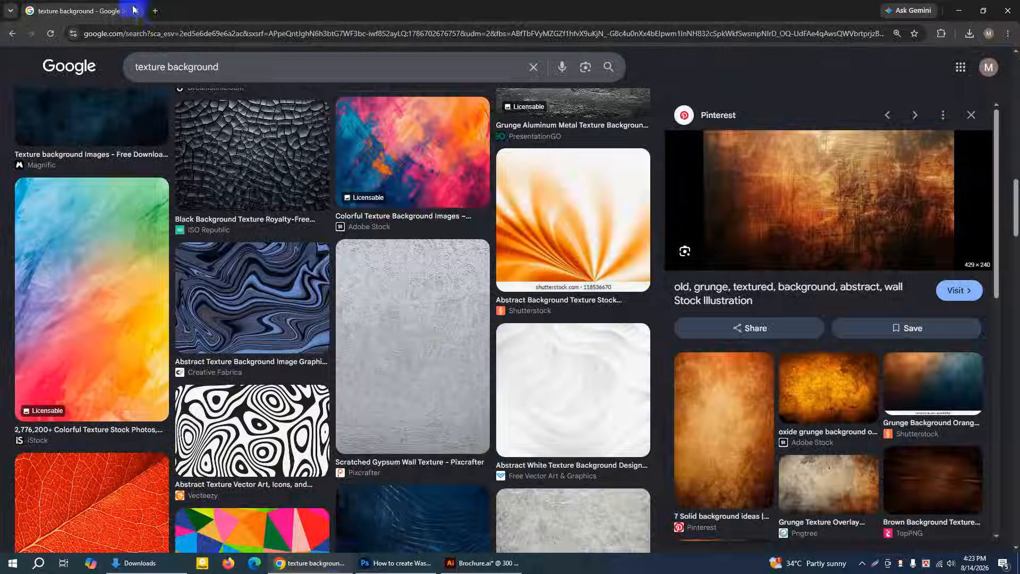
{"action": "left_click", "coordinate": [155, 12]}
{"action": "left_click", "coordinate": [431, 200]}
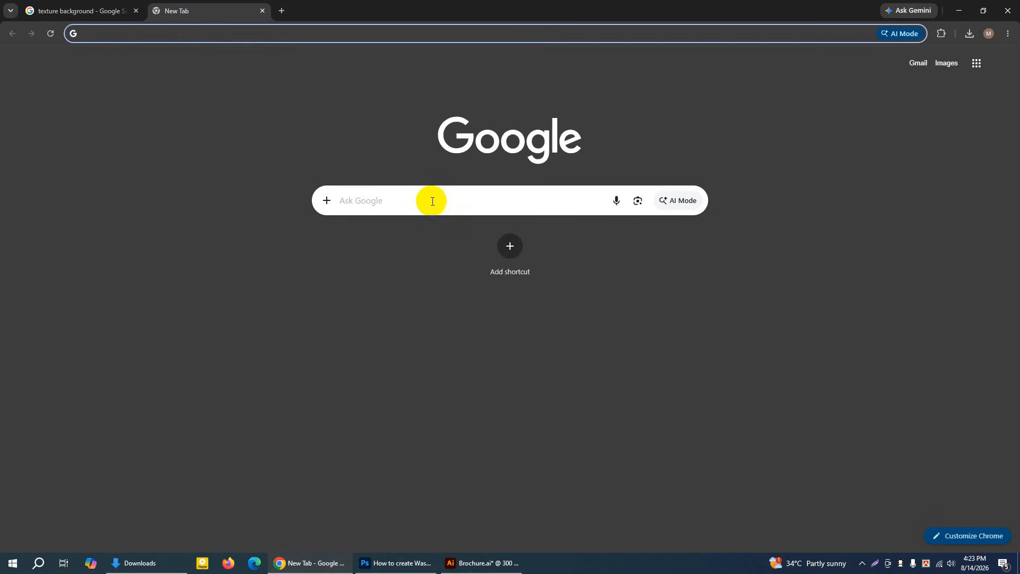
{"action": "type", "text": "LO"}
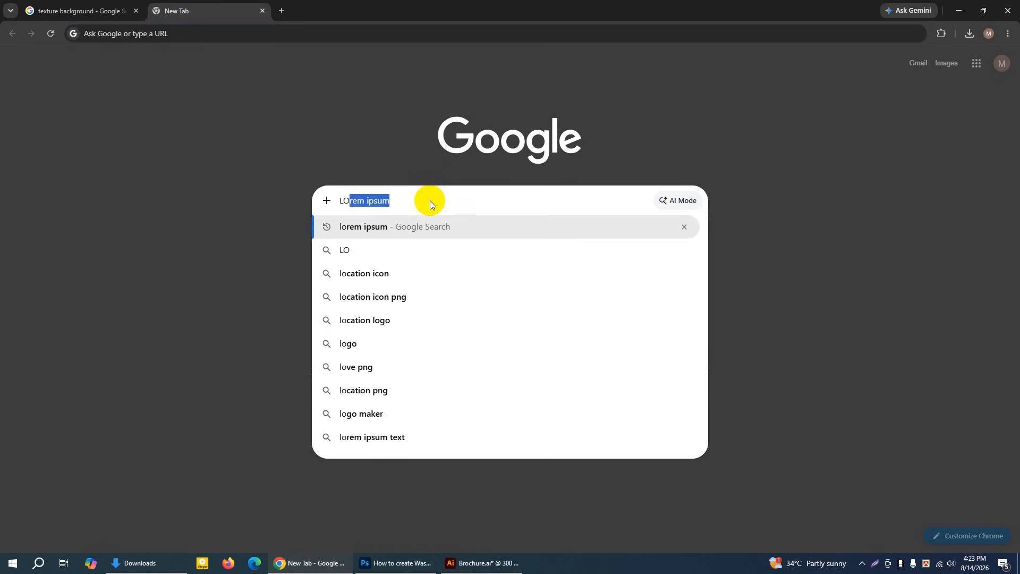
{"action": "key", "text": "Return"}
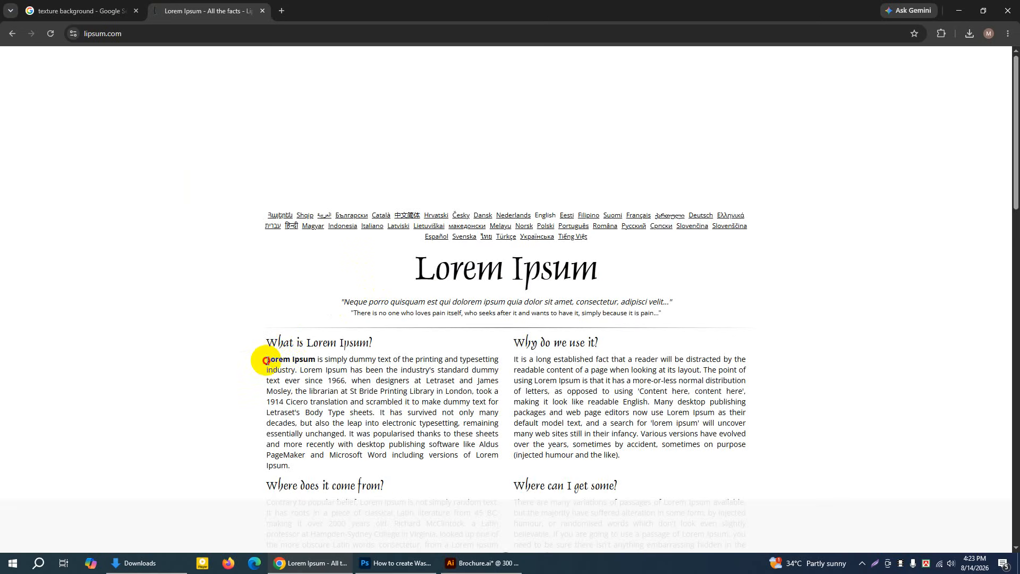
Copy the sentence "Lorem Ipsum is simply dummy text of the printing and typesetting industry." from the page
{"action": "left_click_drag", "start_coordinate": [266, 360], "coordinate": [297, 371]}
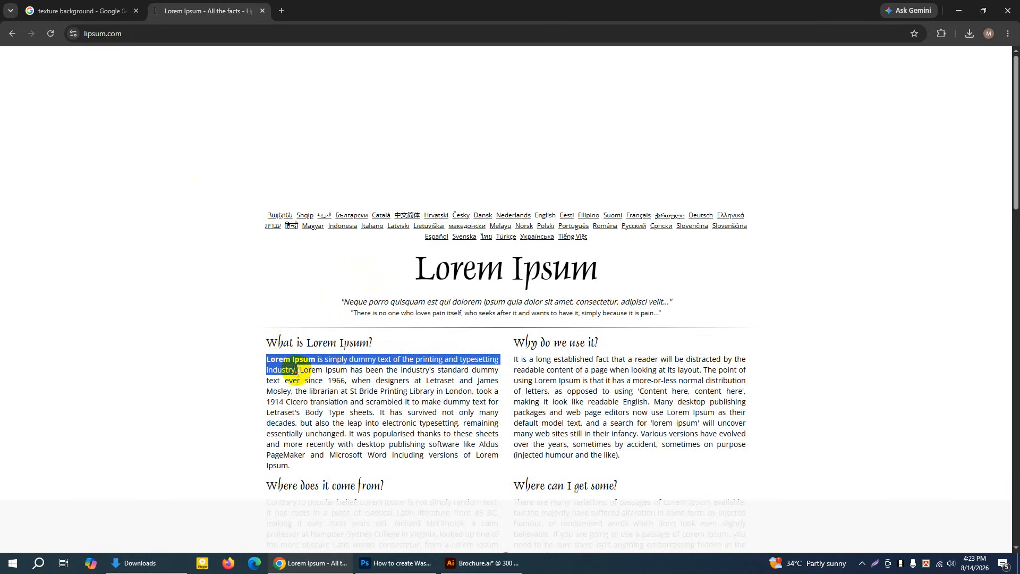
{"action": "right_click", "coordinate": [287, 365]}
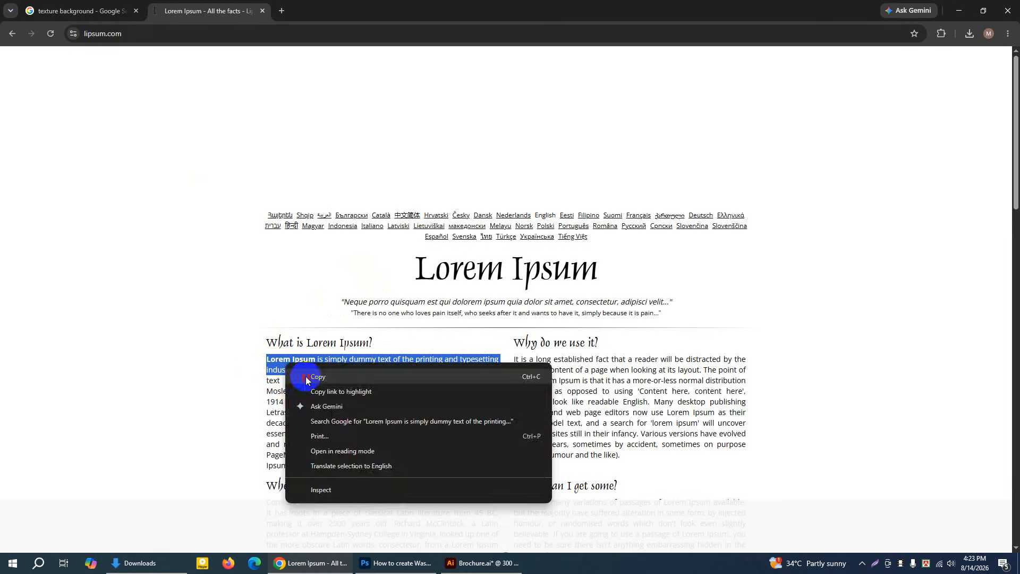
{"action": "left_click", "coordinate": [317, 376]}
Switch back to Illustrator, create a placeholder text area about 2.89 × 0.36 in below the pill, and set its font size to 6 pt
{"action": "left_click", "coordinate": [481, 564]}
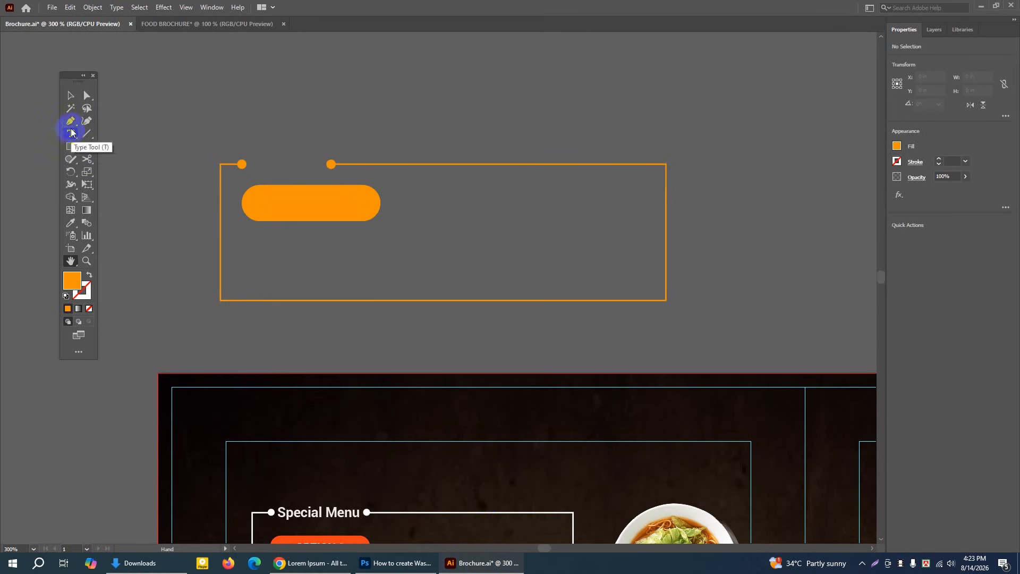
{"action": "left_click_drag", "start_coordinate": [71, 134], "coordinate": [113, 137]}
{"action": "left_click_drag", "start_coordinate": [246, 231], "coordinate": [557, 268]}
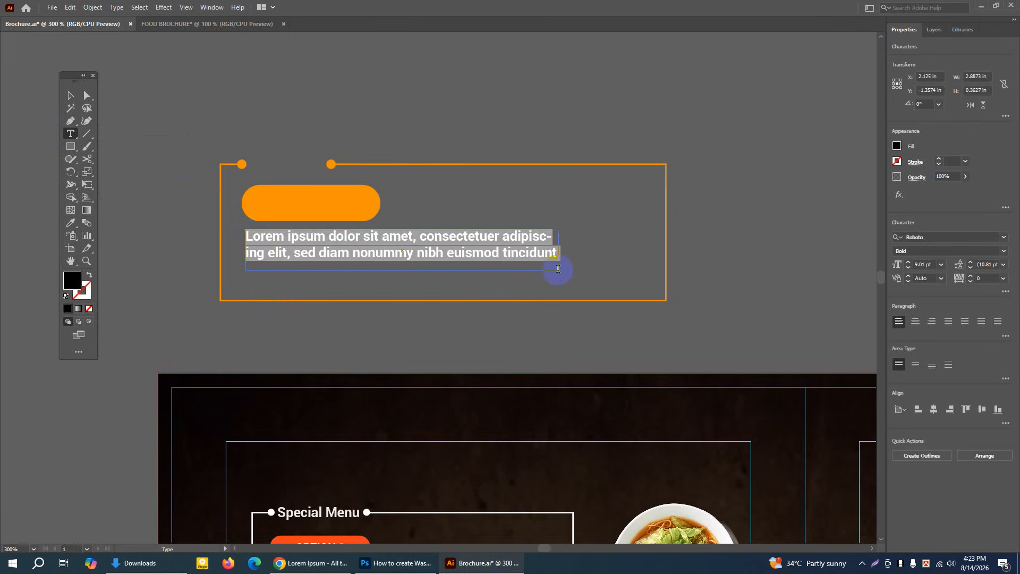
{"action": "left_click", "coordinate": [909, 270]}
{"action": "left_click", "coordinate": [909, 270]}
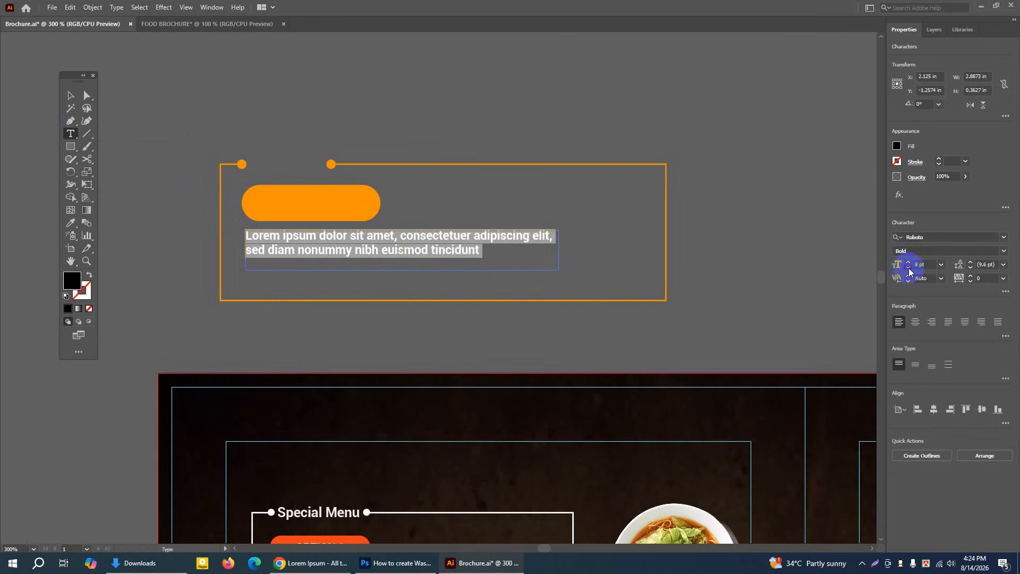
{"action": "left_click", "coordinate": [908, 270]}
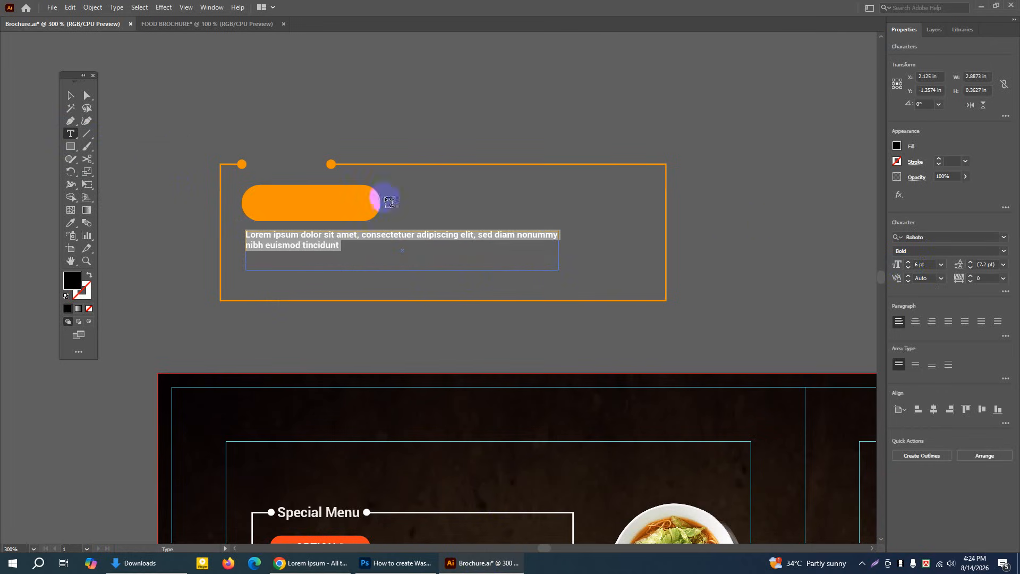
Narrow the placeholder text area below the pill so its first line breaks after "sed diam"
{"action": "left_click", "coordinate": [69, 96]}
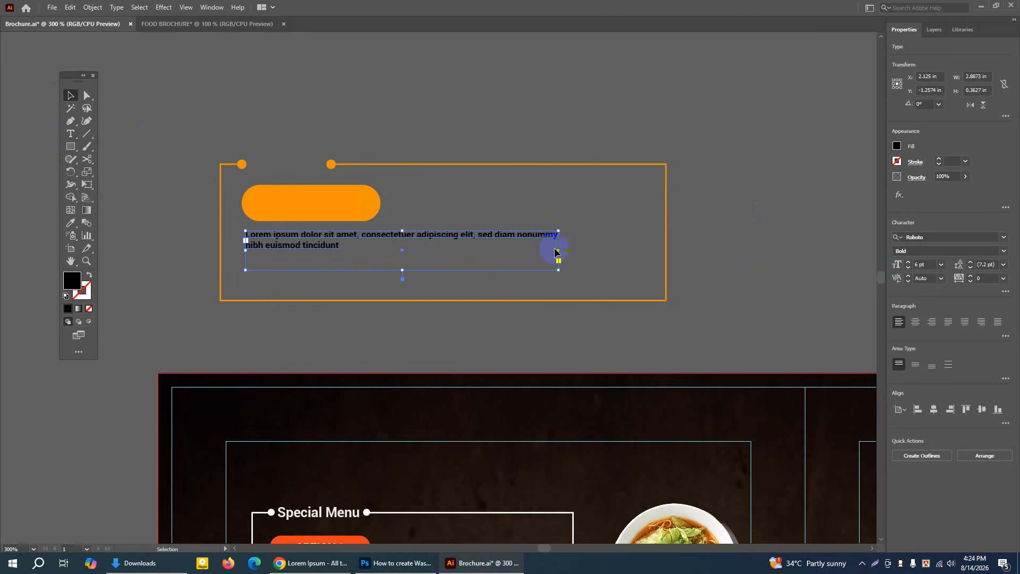
{"action": "left_click_drag", "start_coordinate": [558, 251], "coordinate": [528, 251]}
{"action": "left_click", "coordinate": [490, 102]}
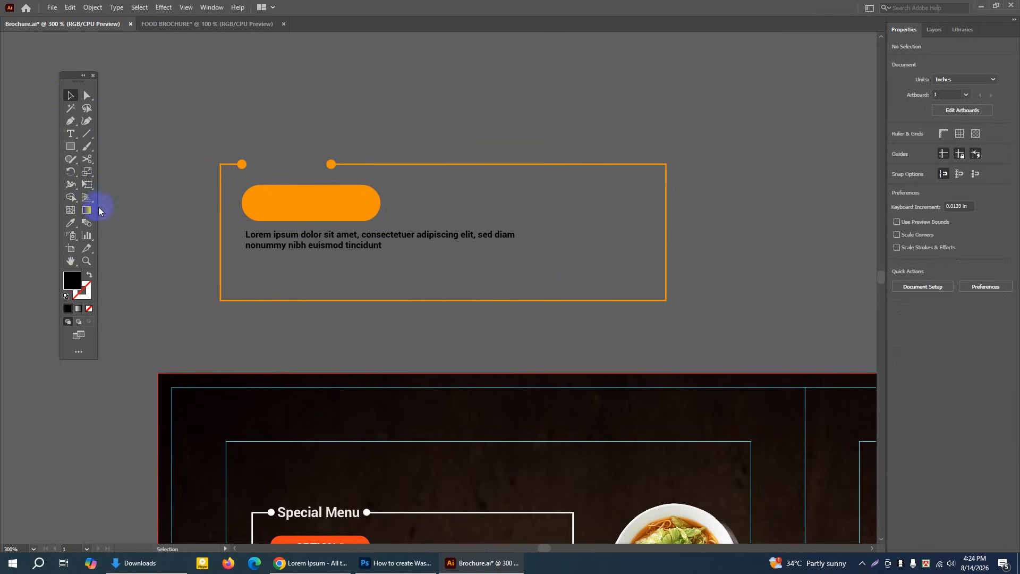
Add the text OPTION-1 above the box, scale it to about 10.45 pt and place it over the orange pill
{"action": "left_click", "coordinate": [70, 260]}
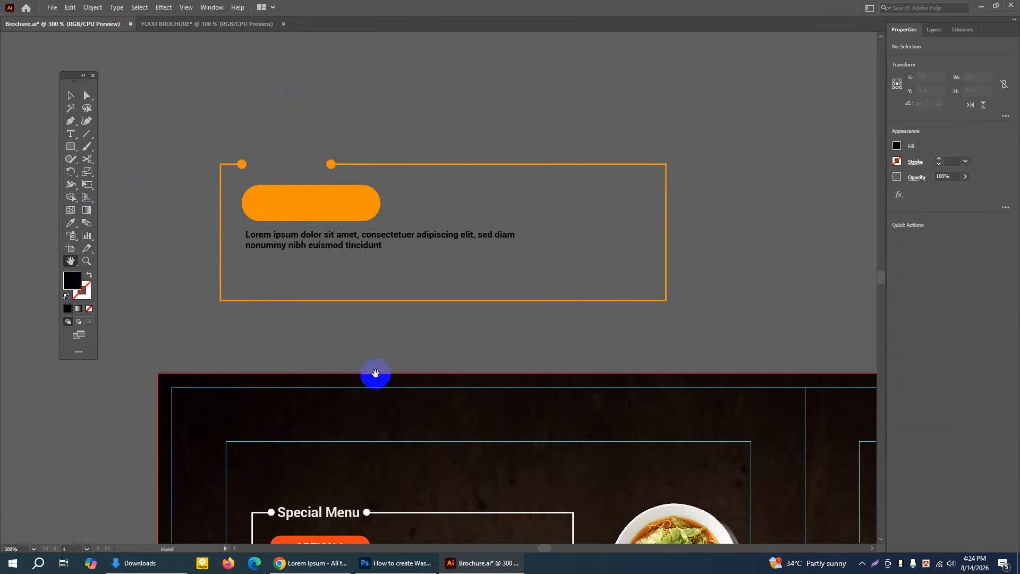
{"action": "left_click_drag", "start_coordinate": [375, 373], "coordinate": [386, 406]}
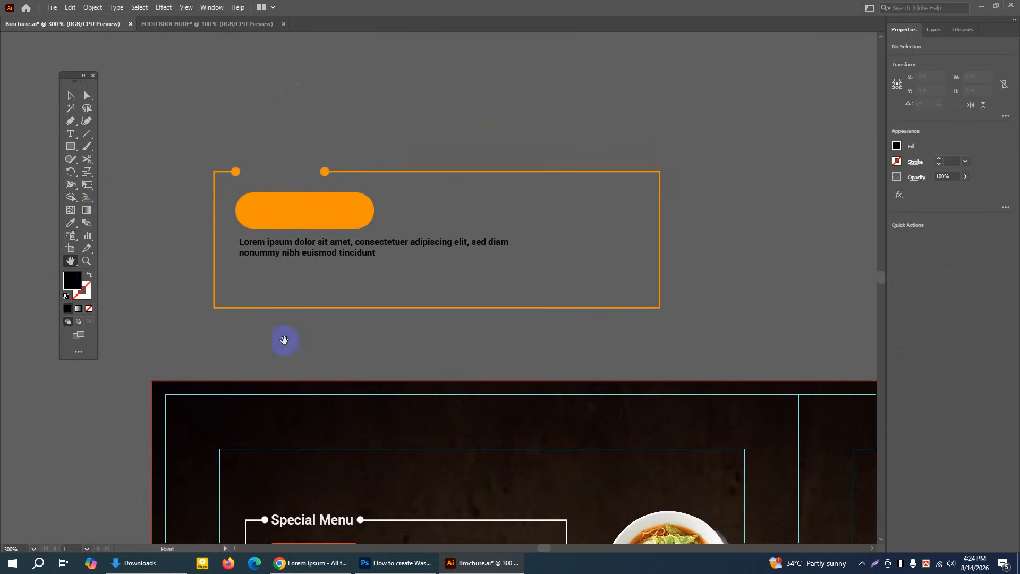
{"action": "left_click", "coordinate": [71, 134]}
{"action": "left_click", "coordinate": [394, 111]}
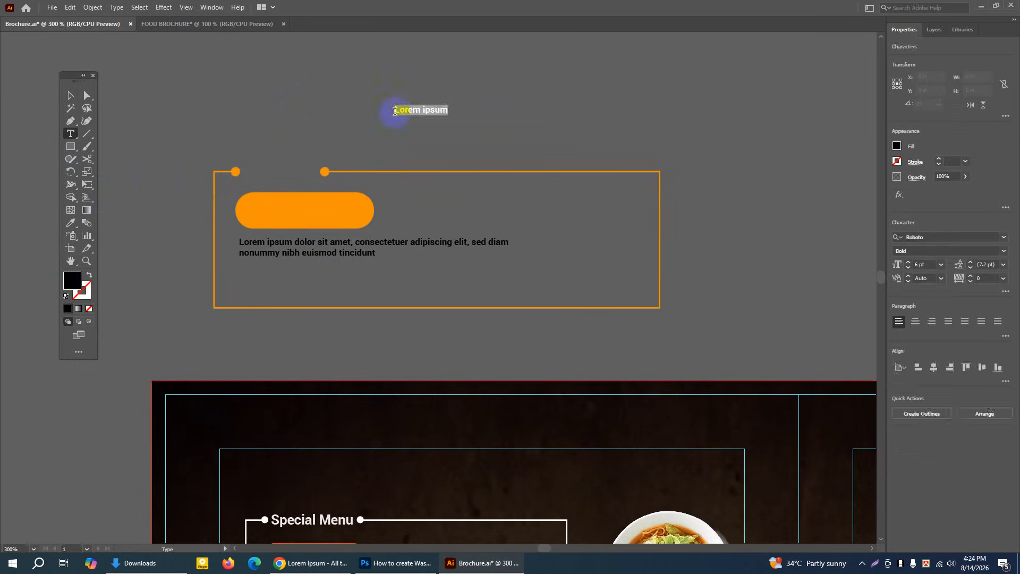
{"action": "type", "text": "o"}
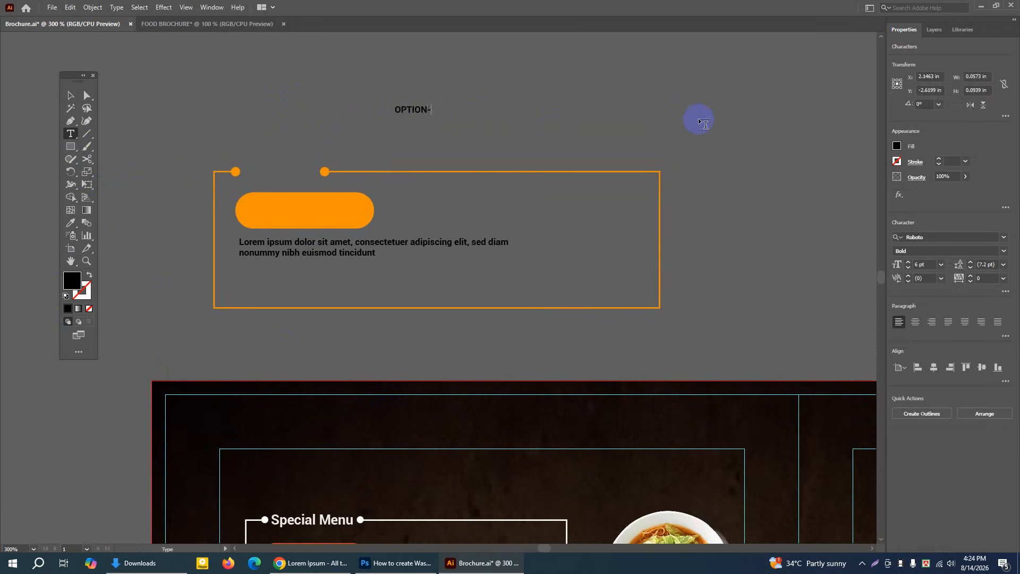
{"action": "left_click", "coordinate": [70, 96]}
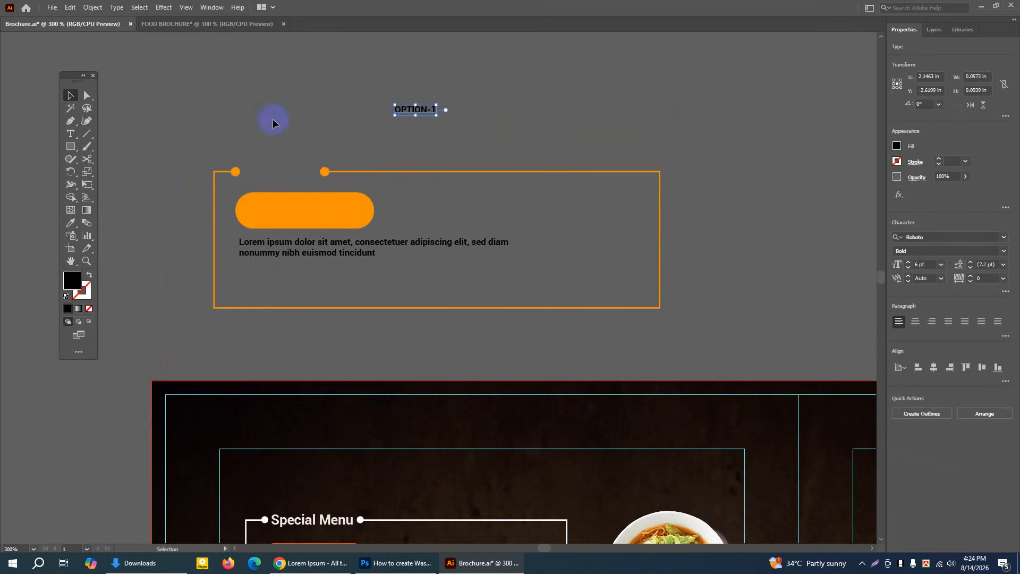
{"action": "left_click_drag", "start_coordinate": [435, 115], "coordinate": [320, 215]}
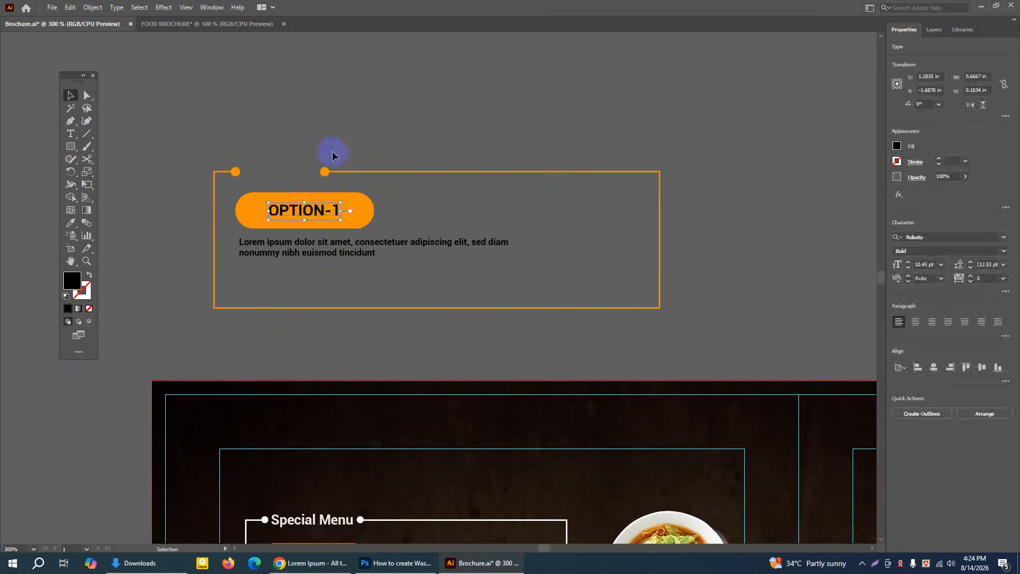
Center the OPTION-1 label inside the orange pill and bring it to the front
{"action": "left_click", "coordinate": [339, 211]}
{"action": "left_click_drag", "start_coordinate": [329, 190], "coordinate": [313, 211]}
{"action": "right_click", "coordinate": [314, 211]}
{"action": "mouse_move", "coordinate": [356, 413]}
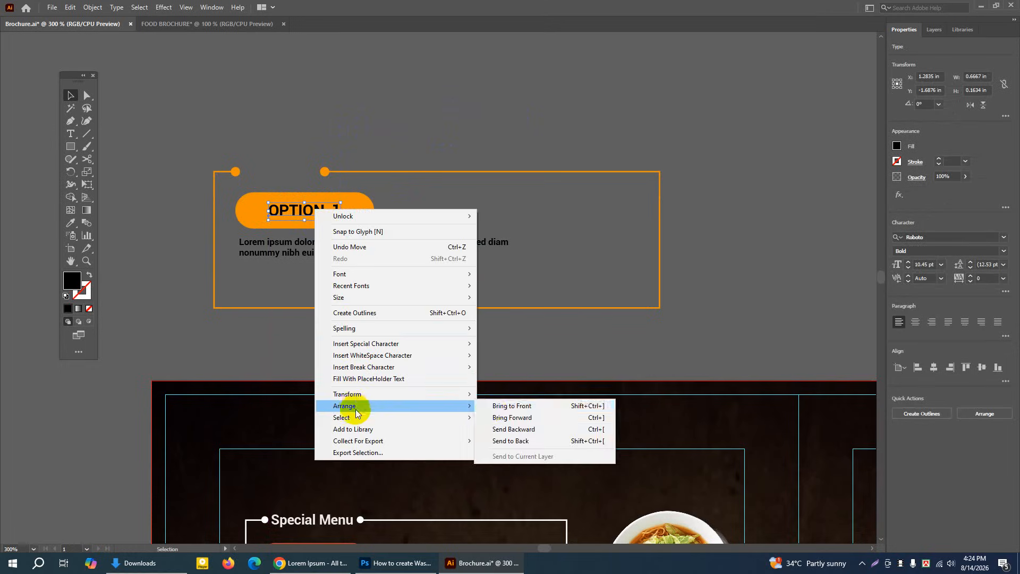
{"action": "left_click", "coordinate": [498, 405]}
{"action": "left_click", "coordinate": [388, 94]}
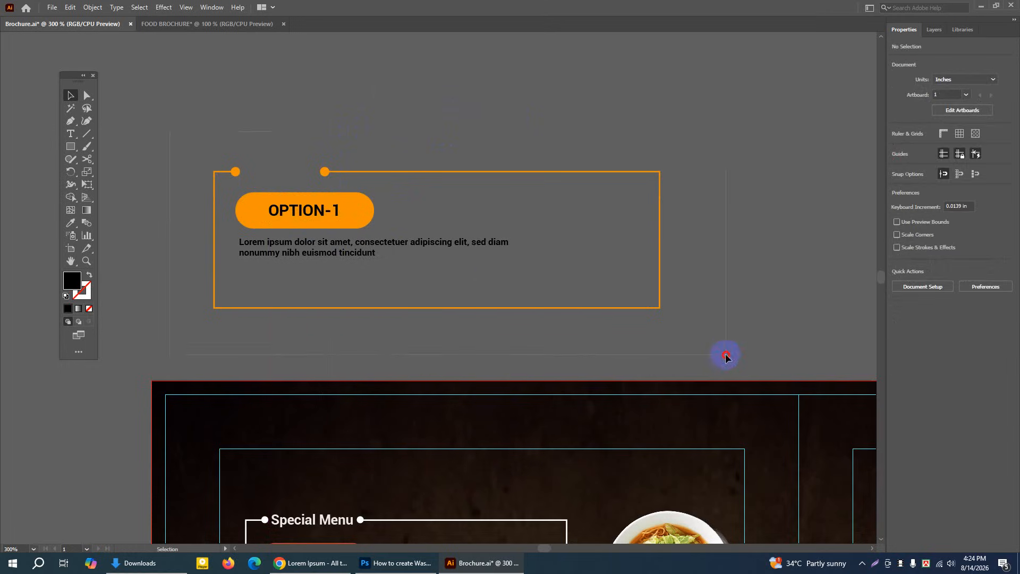
Unlock all objects, select the whole demo menu box above the artboard and delete it
{"action": "left_click_drag", "start_coordinate": [726, 356], "coordinate": [726, 354]}
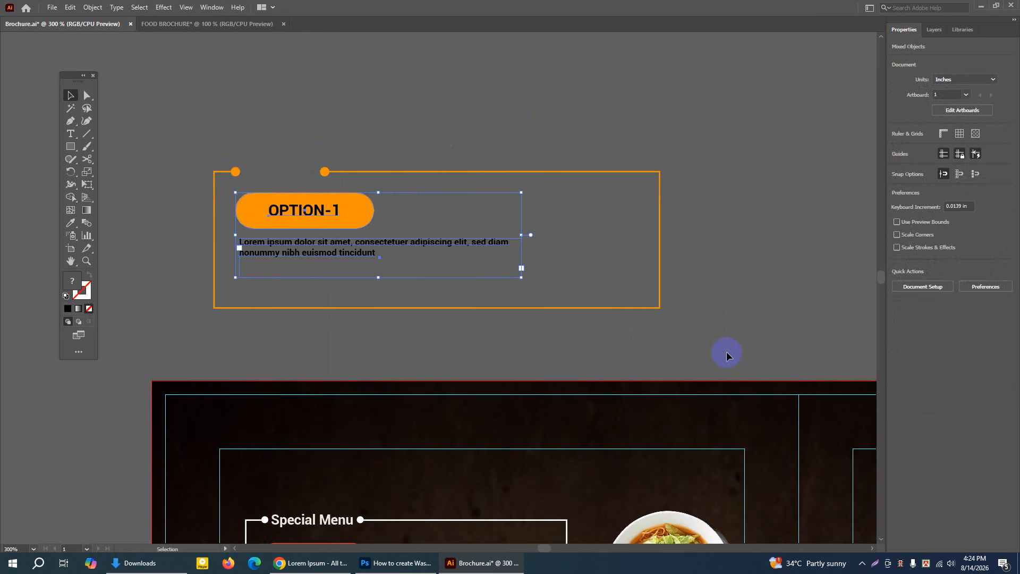
{"action": "left_click", "coordinate": [92, 11]}
{"action": "mouse_move", "coordinate": [119, 85]}
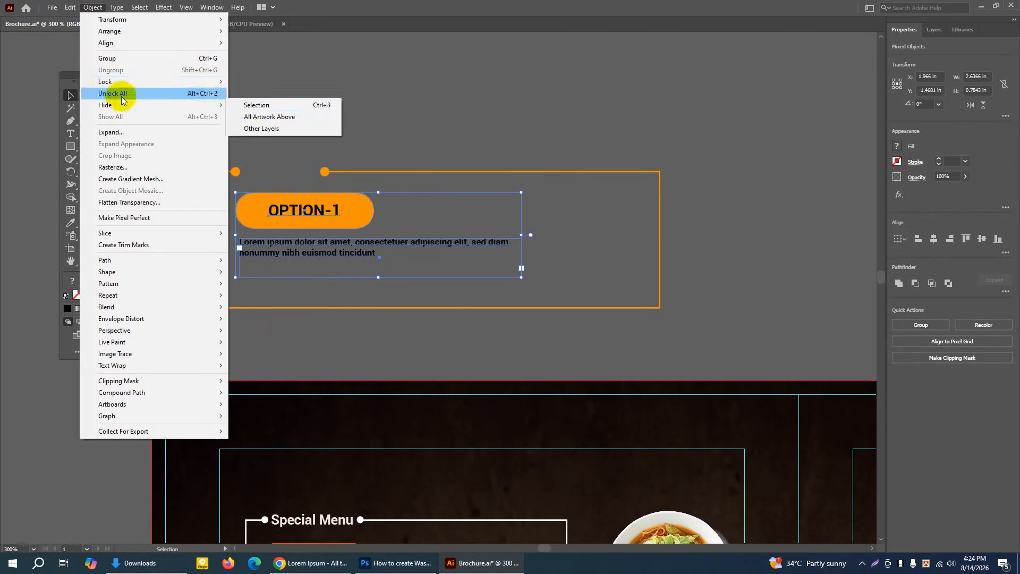
{"action": "left_click", "coordinate": [124, 94]}
{"action": "left_click", "coordinate": [160, 116]}
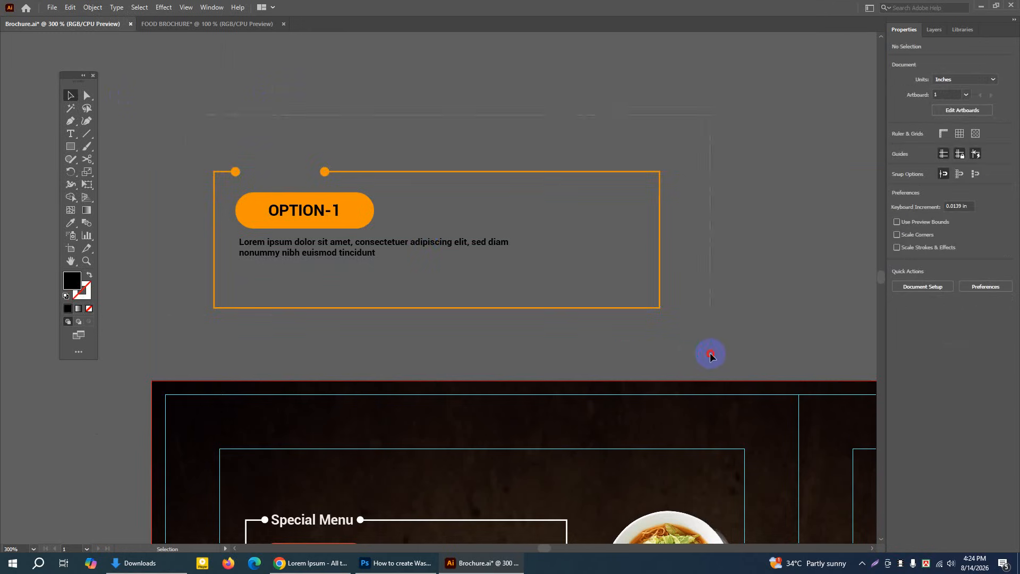
{"action": "left_click_drag", "start_coordinate": [710, 355], "coordinate": [711, 346]}
{"action": "key", "text": "Delete"}
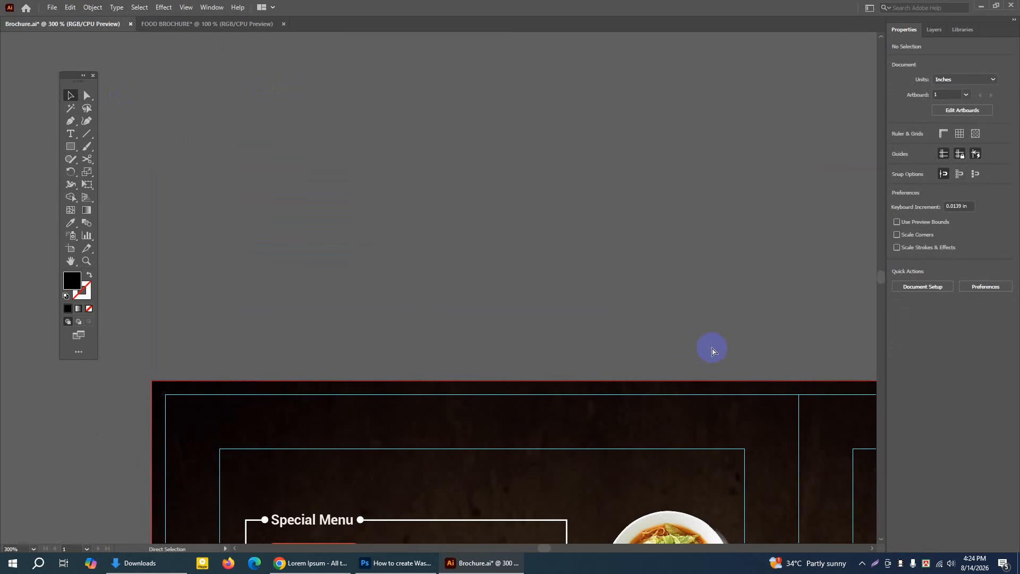
Return to the full brochure and check which font the red MENU headline on the cover uses
{"action": "key", "text": "ctrl+minus"}
{"action": "key", "text": "ctrl+minus"}
{"action": "left_click", "coordinate": [71, 261]}
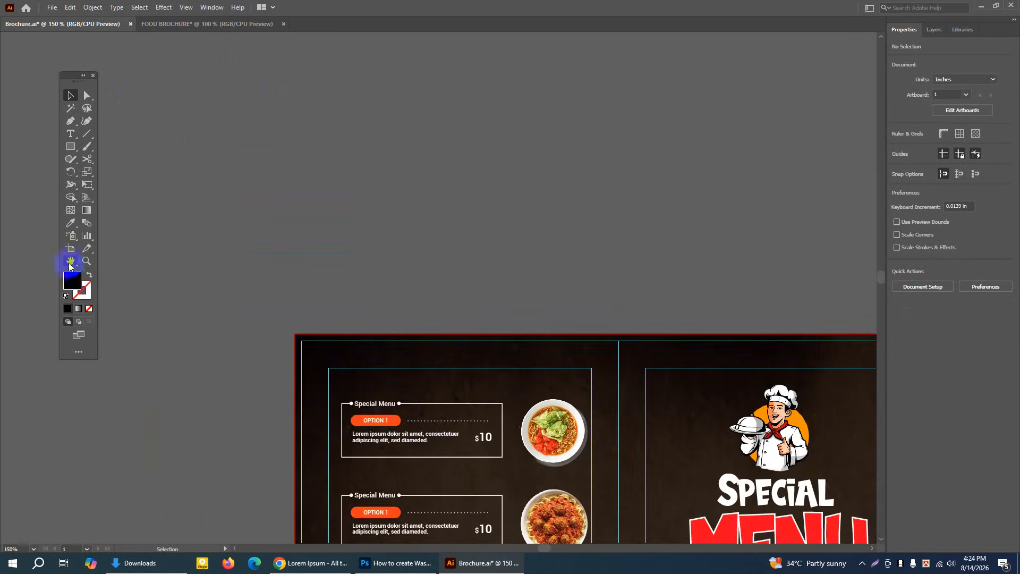
{"action": "left_click_drag", "start_coordinate": [569, 309], "coordinate": [429, 172]}
{"action": "left_click_drag", "start_coordinate": [464, 204], "coordinate": [446, 184]}
{"action": "left_click", "coordinate": [72, 96]}
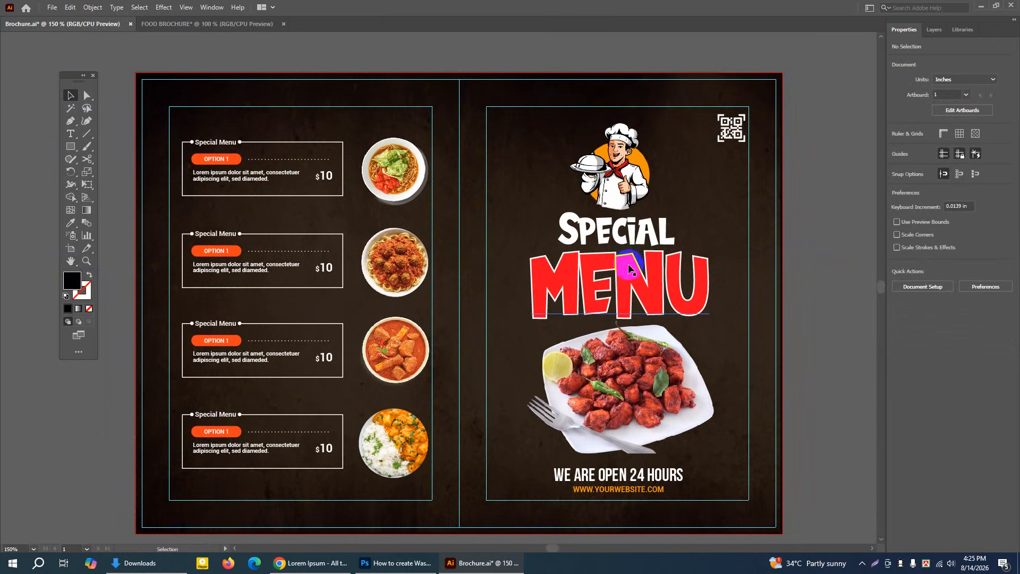
{"action": "left_click", "coordinate": [634, 281]}
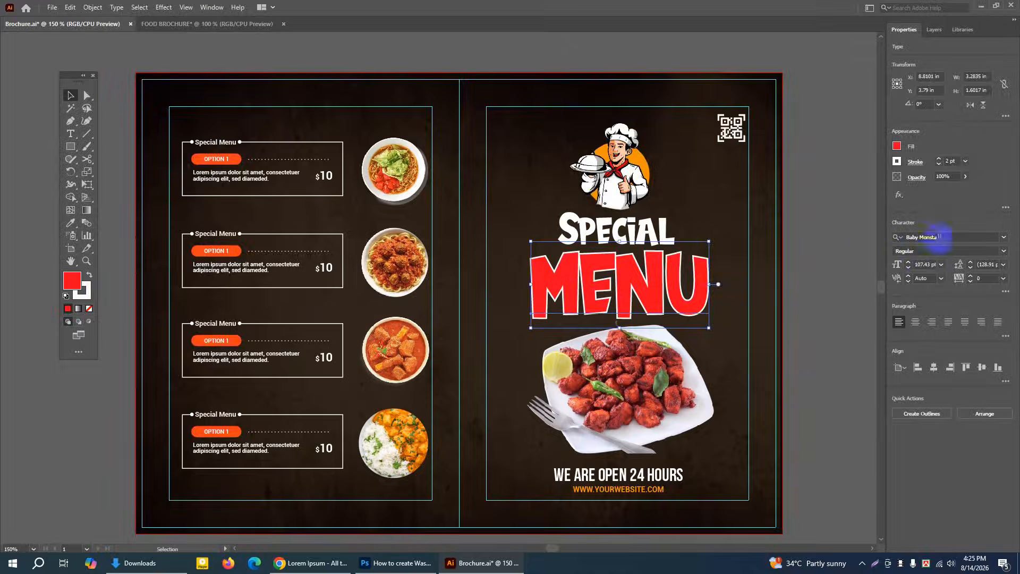
Switch to Chrome, search for "baby monsta font" in a new tab and open the DaFont result
{"action": "left_click", "coordinate": [310, 563]}
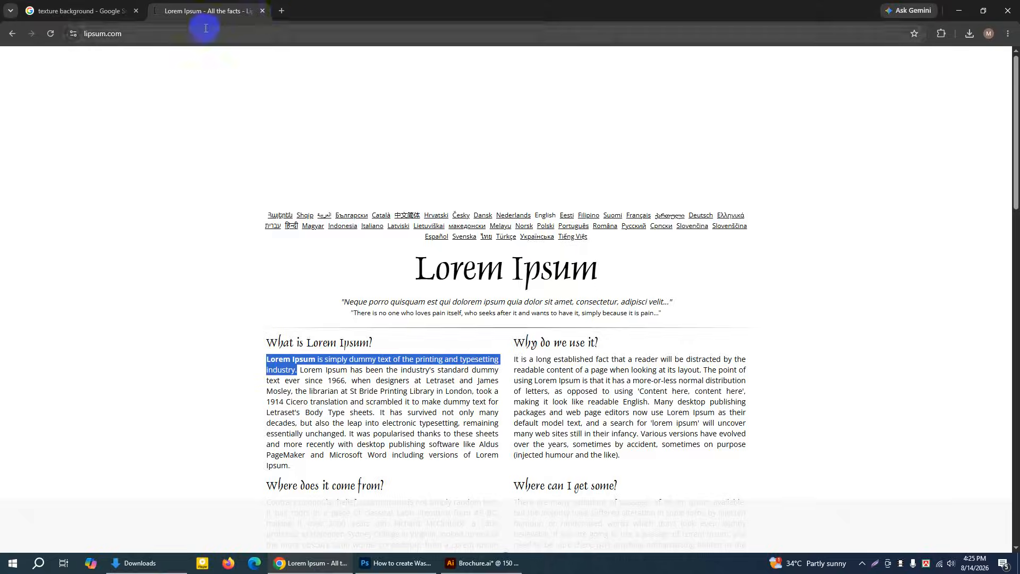
{"action": "left_click", "coordinate": [282, 13]}
{"action": "left_click", "coordinate": [388, 203]}
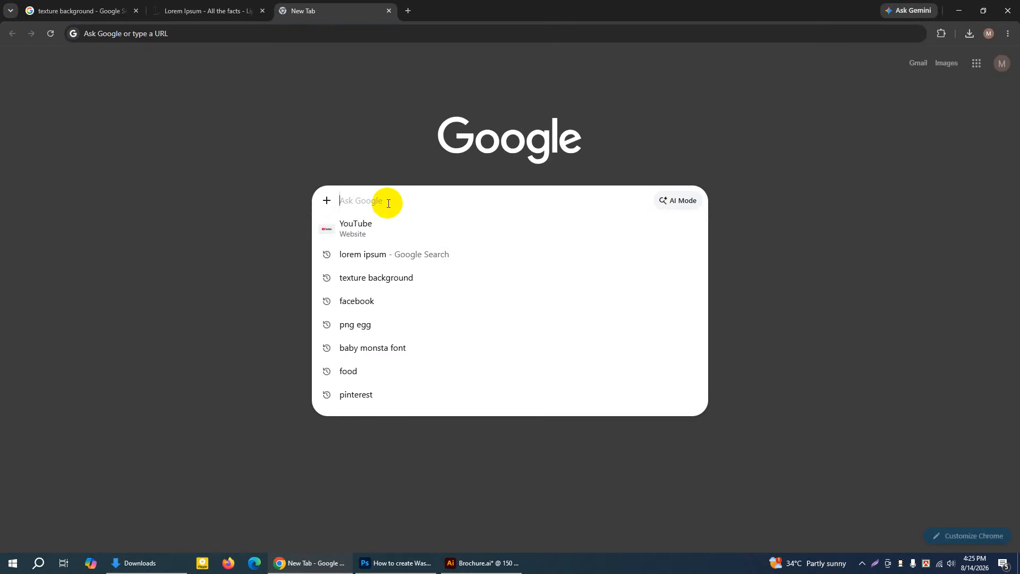
{"action": "type", "text": "BA"}
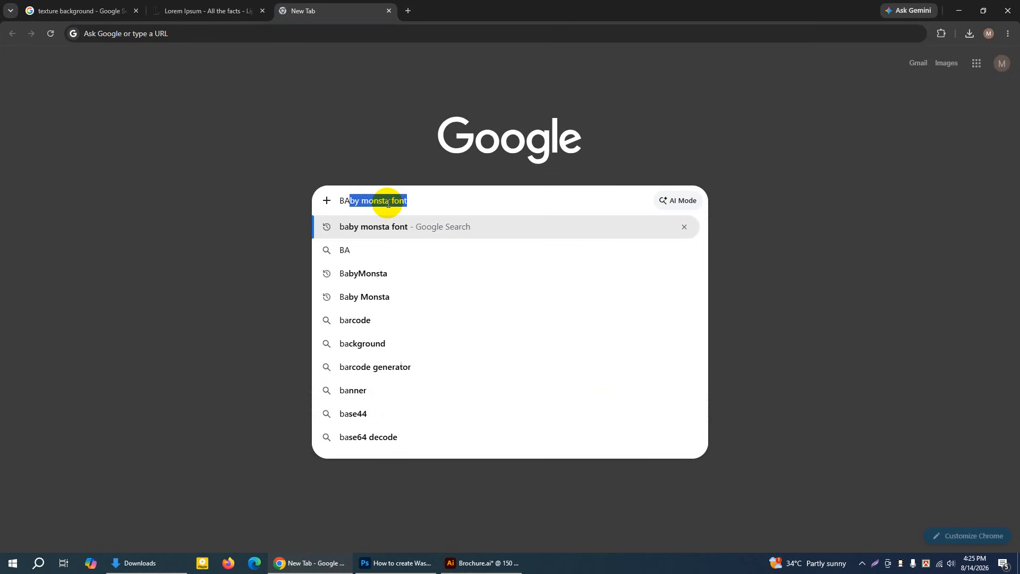
{"action": "key", "text": "BackSpace"}
{"action": "key", "text": "BackSpace"}
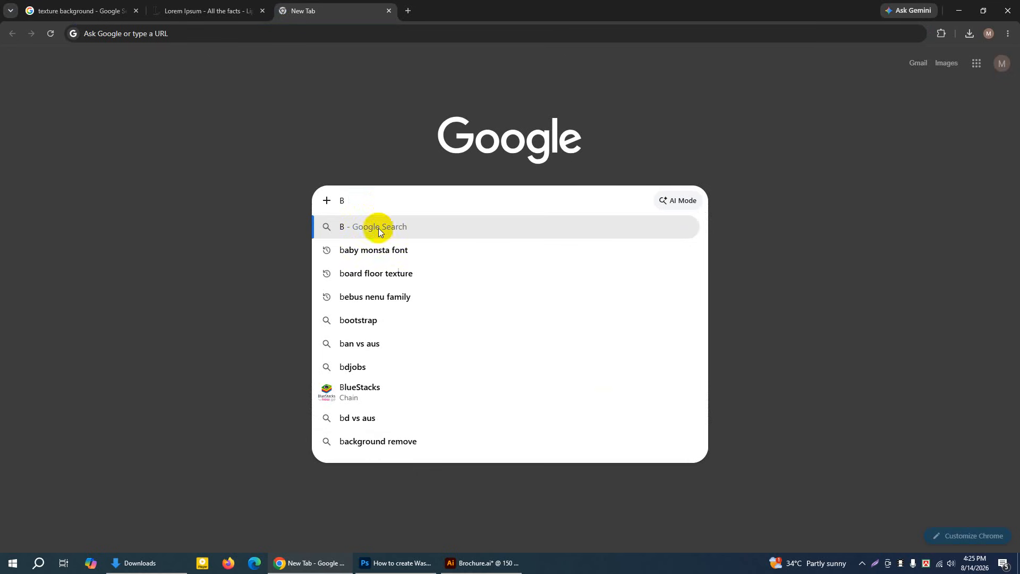
{"action": "left_click", "coordinate": [367, 250]}
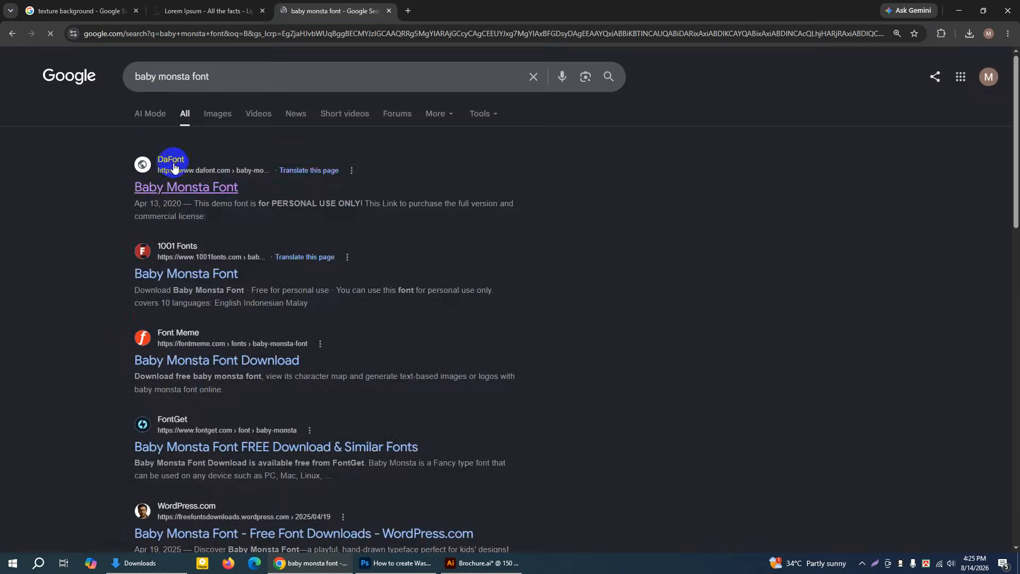
{"action": "left_click", "coordinate": [173, 166]}
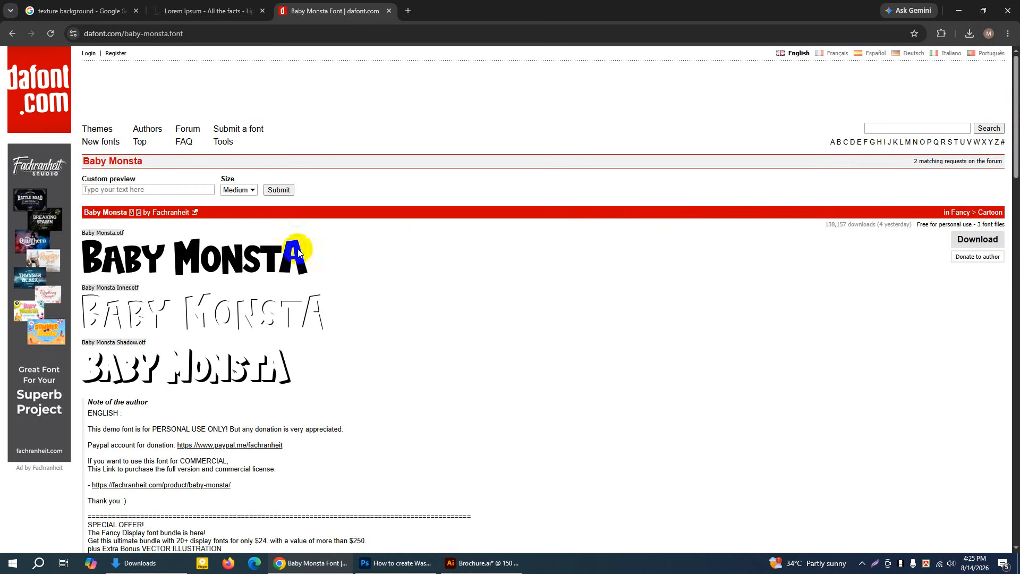
Download the Baby Monsta font and show the downloaded zip file in its folder
{"action": "left_click", "coordinate": [989, 239]}
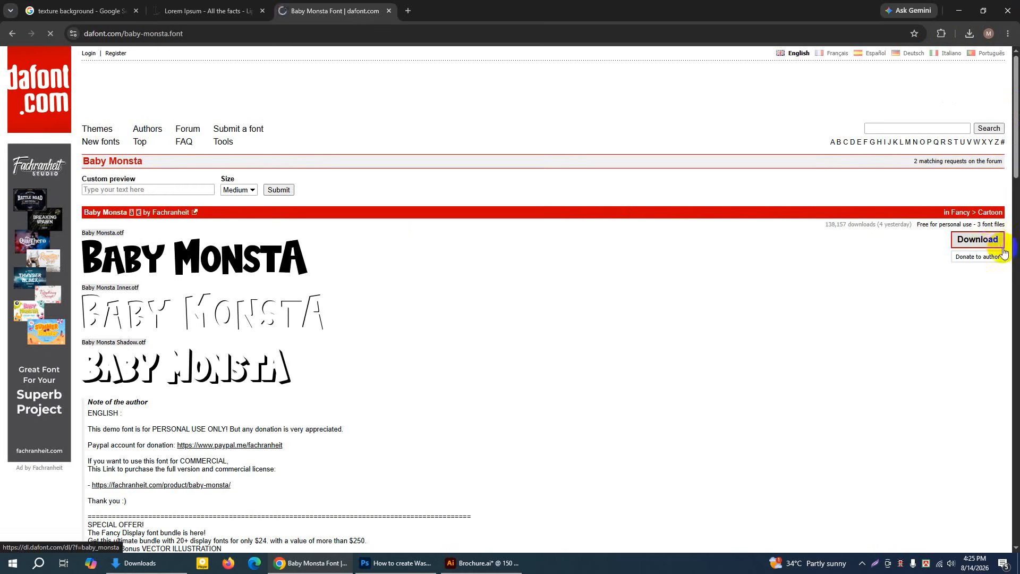
{"action": "left_click", "coordinate": [972, 39]}
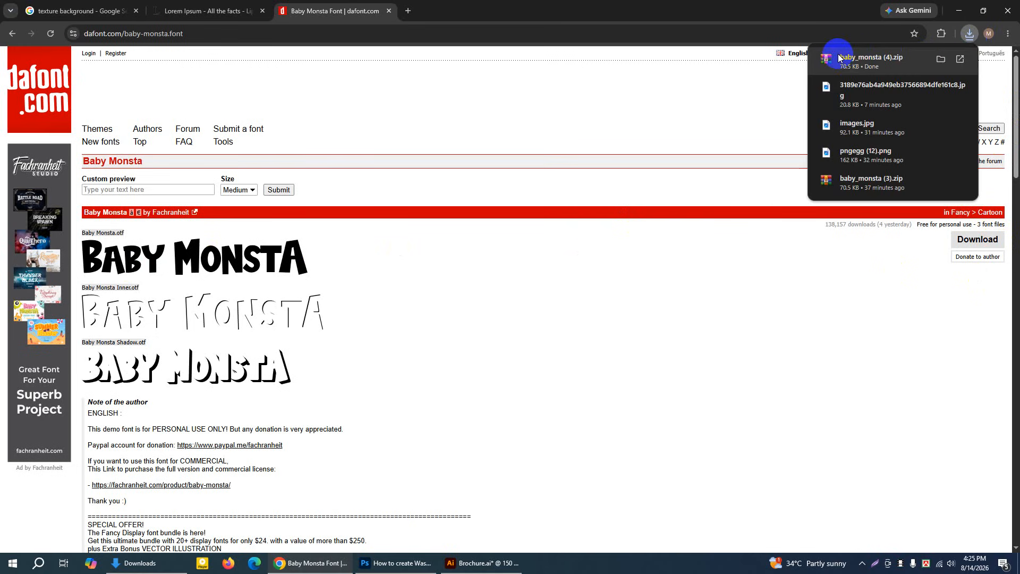
{"action": "left_click", "coordinate": [940, 61]}
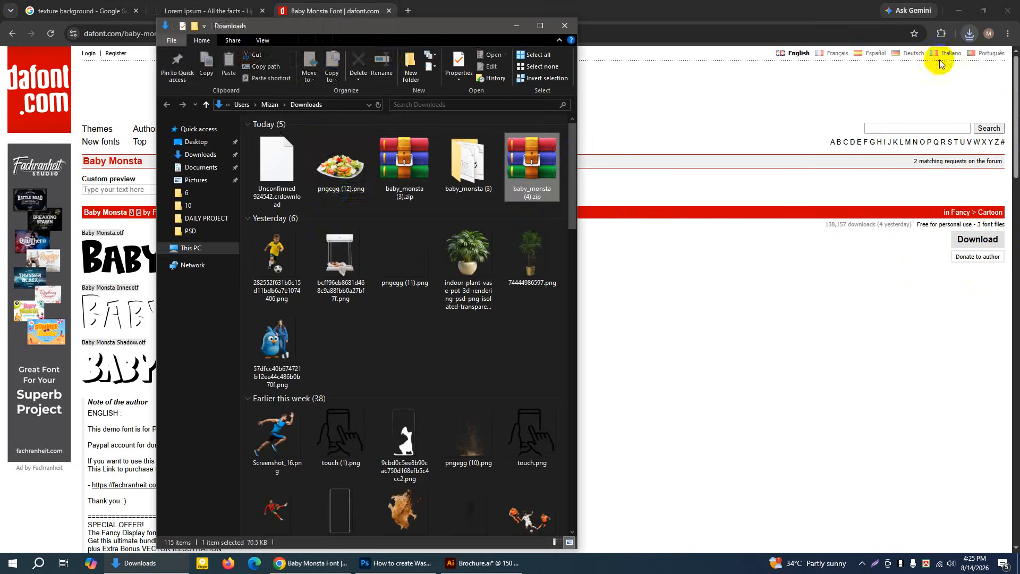
Extract baby_monsta (4).zip into its own folder, open that folder and display the files as large icons
{"action": "right_click", "coordinate": [537, 161]}
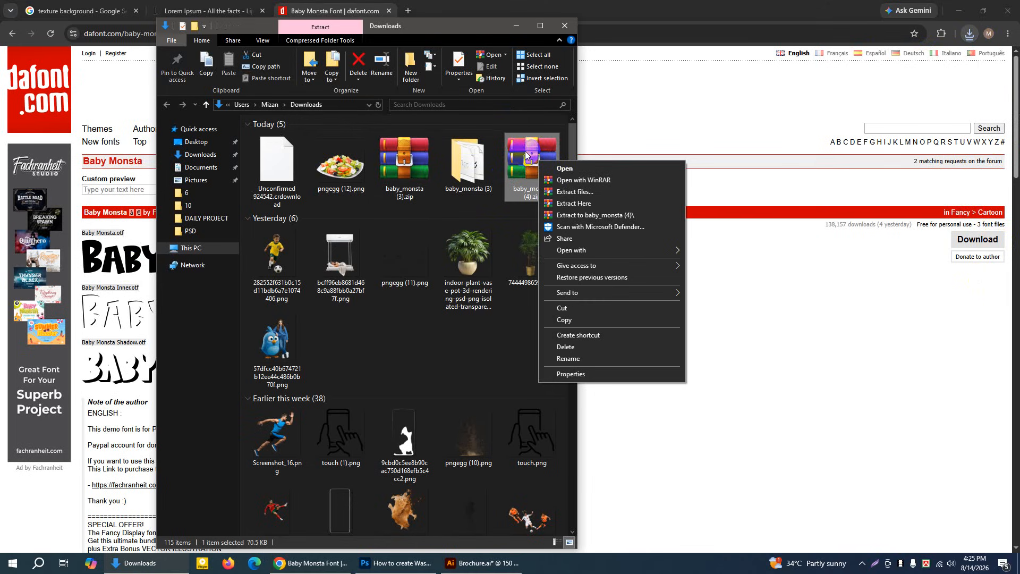
{"action": "left_click", "coordinate": [574, 192]}
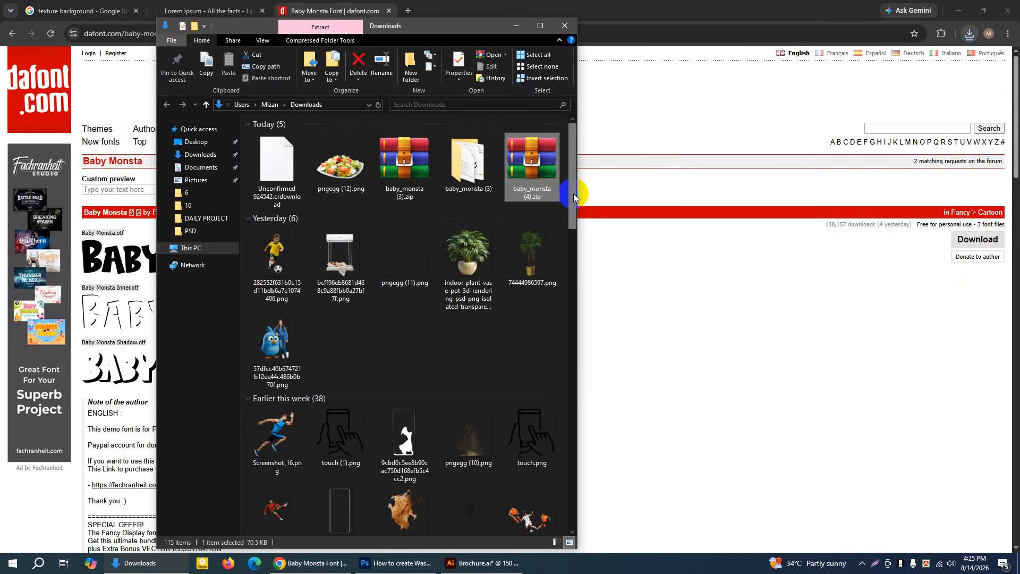
{"action": "left_click", "coordinate": [542, 391]}
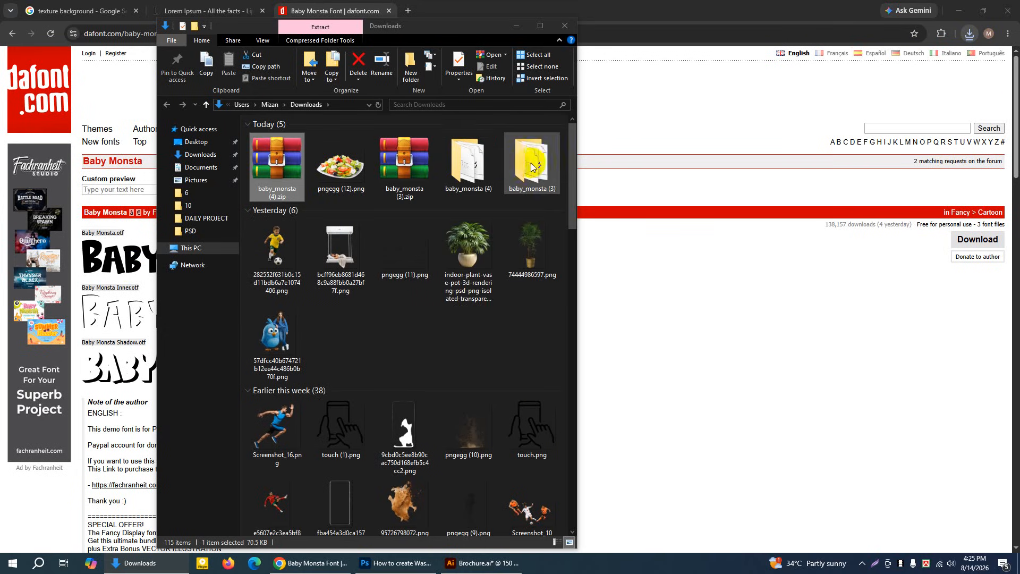
{"action": "double_click", "coordinate": [474, 152]}
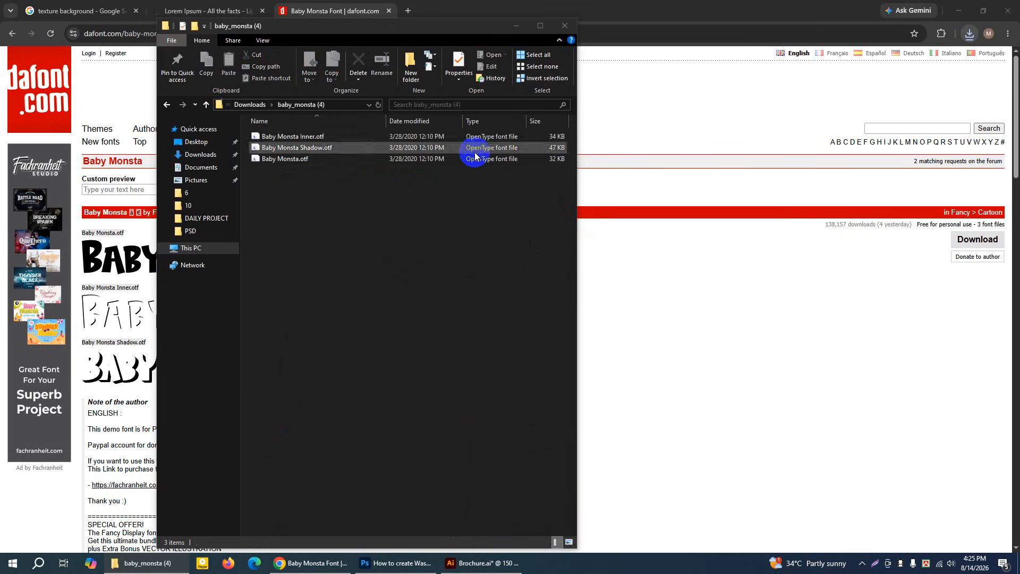
{"action": "left_click", "coordinate": [569, 541]}
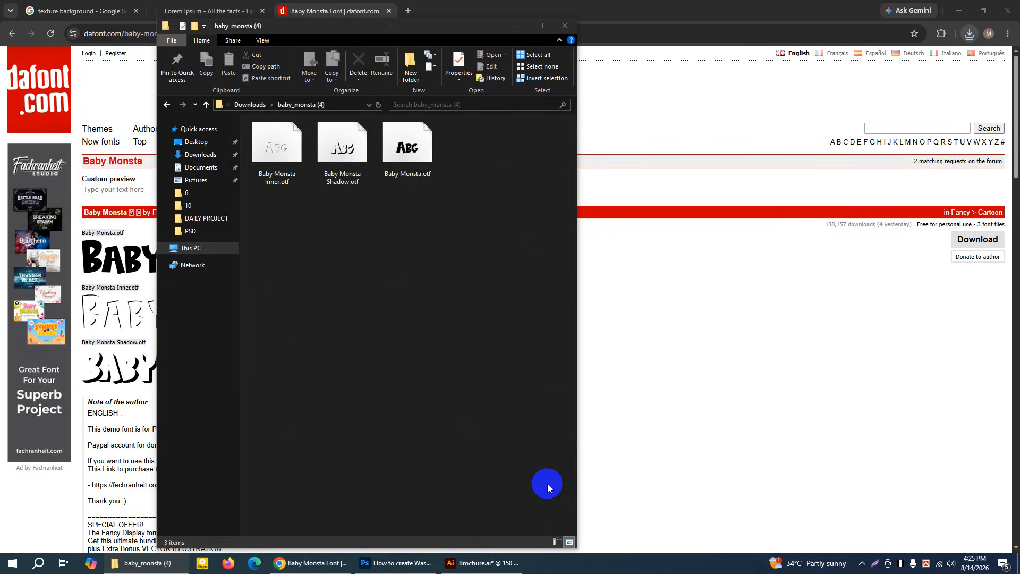
Install all three Baby Monsta font files together, agreeing to replace the versions already installed
{"action": "left_click_drag", "start_coordinate": [274, 202], "coordinate": [419, 136]}
{"action": "right_click", "coordinate": [420, 139]}
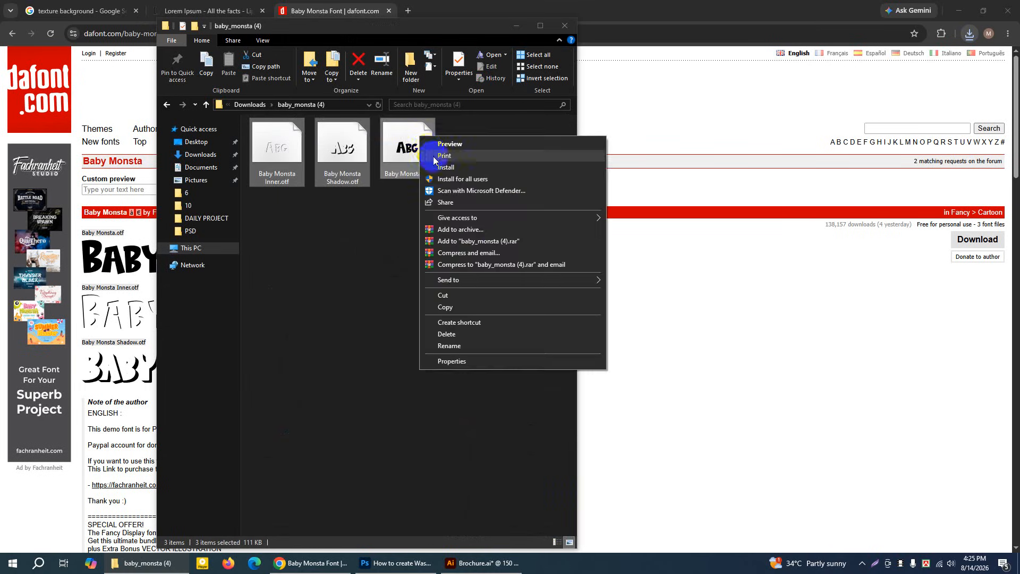
{"action": "left_click", "coordinate": [439, 151]}
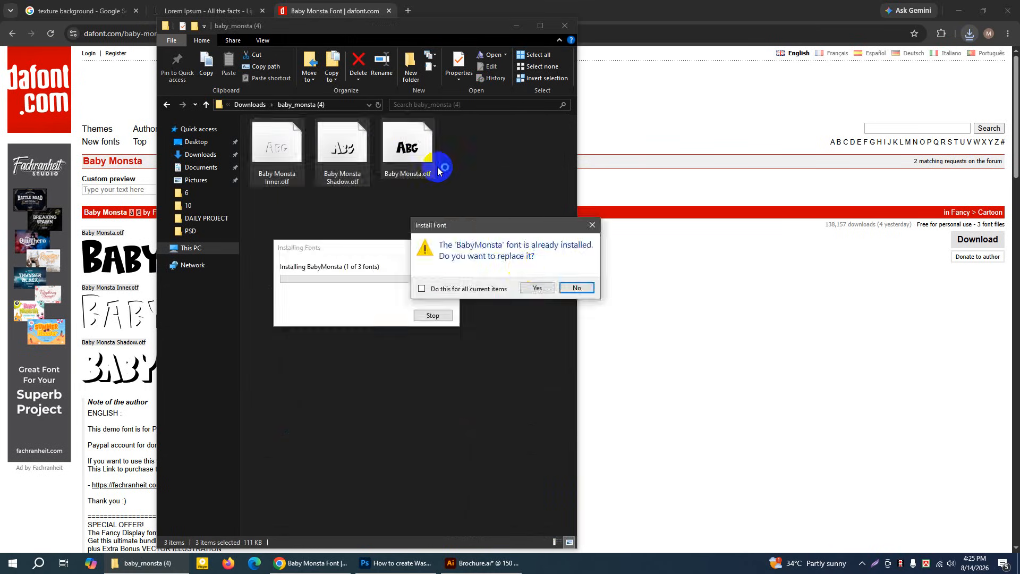
{"action": "left_click", "coordinate": [528, 289]}
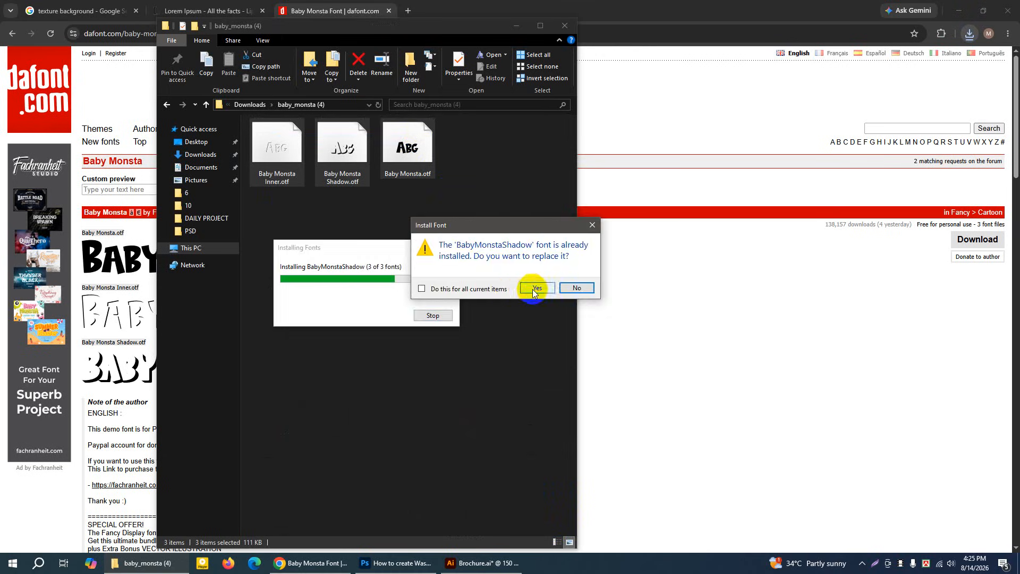
{"action": "left_click", "coordinate": [533, 288]}
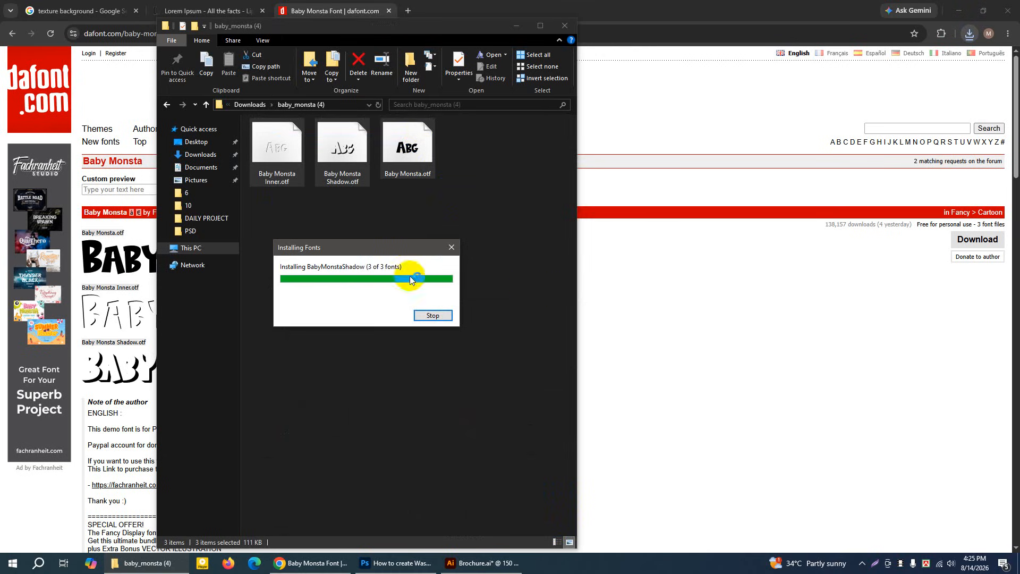
Close the font folder, switch to Illustrator and inspect the font of the MENU heading in Brochure.ai
{"action": "left_click", "coordinate": [564, 27]}
{"action": "key", "text": "alt+Tab"}
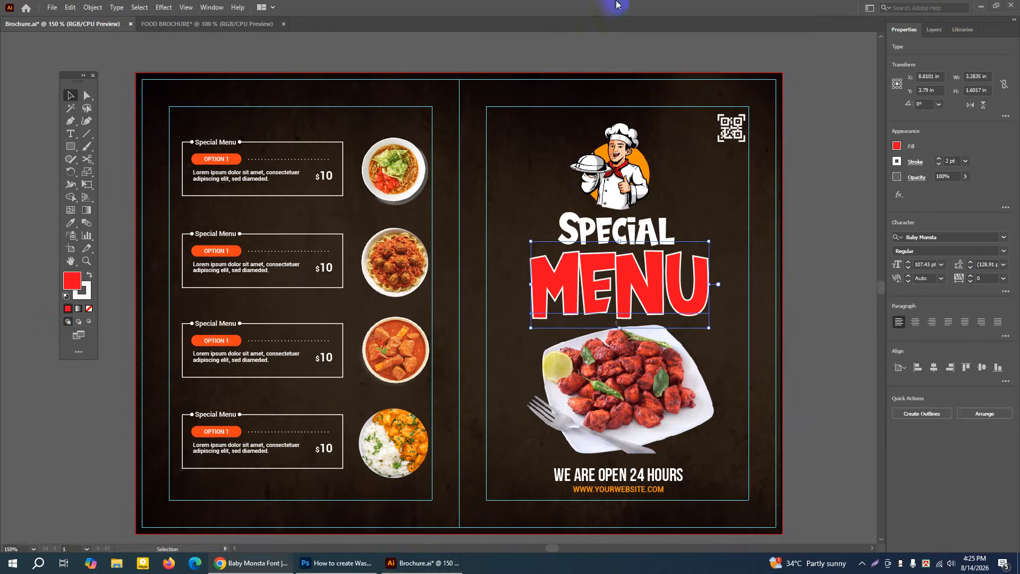
{"action": "left_click", "coordinate": [703, 307]}
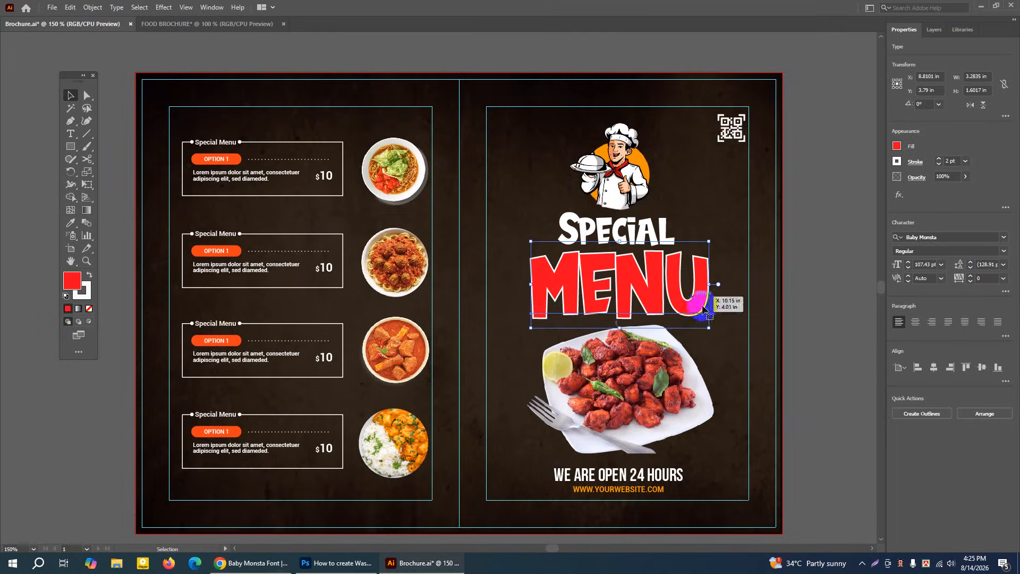
{"action": "left_click", "coordinate": [949, 237]}
{"action": "left_click", "coordinate": [821, 251]}
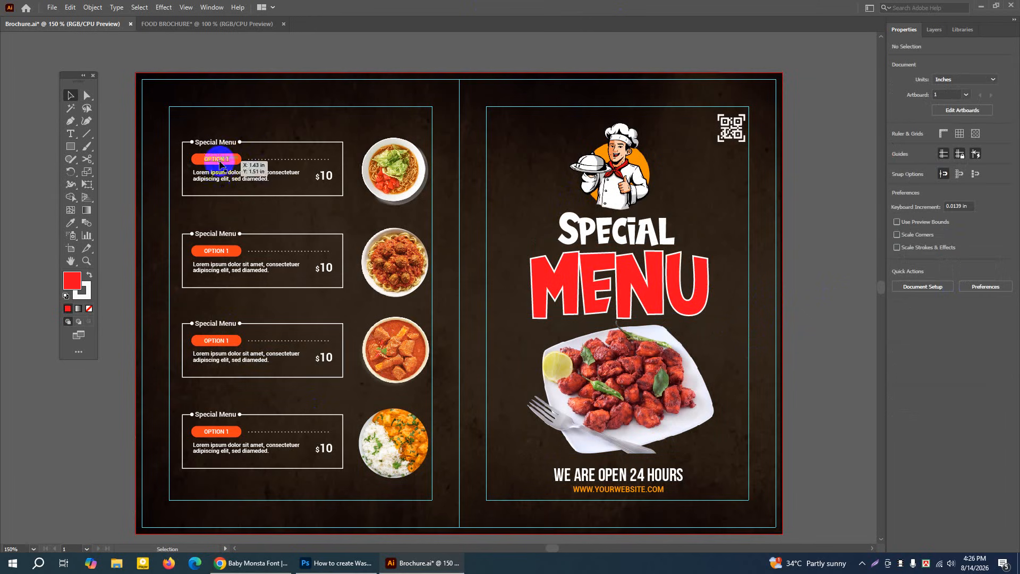
Select the chef illustration above the SPECIAL heading, switch to Chrome and search for "png egg" in a new tab, opening the PNGEgg site
{"action": "left_click", "coordinate": [615, 173]}
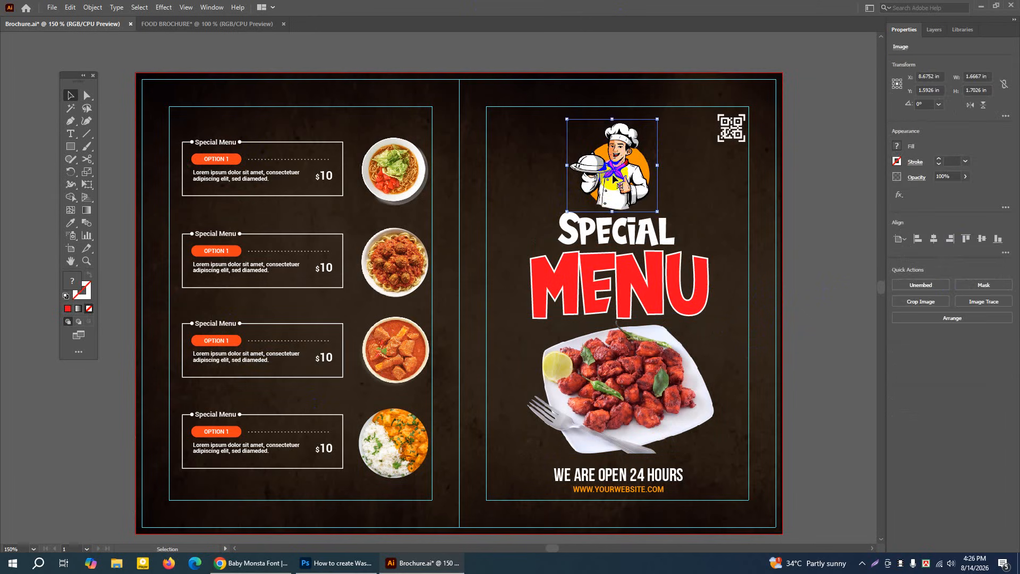
{"action": "mouse_move", "coordinate": [273, 569]}
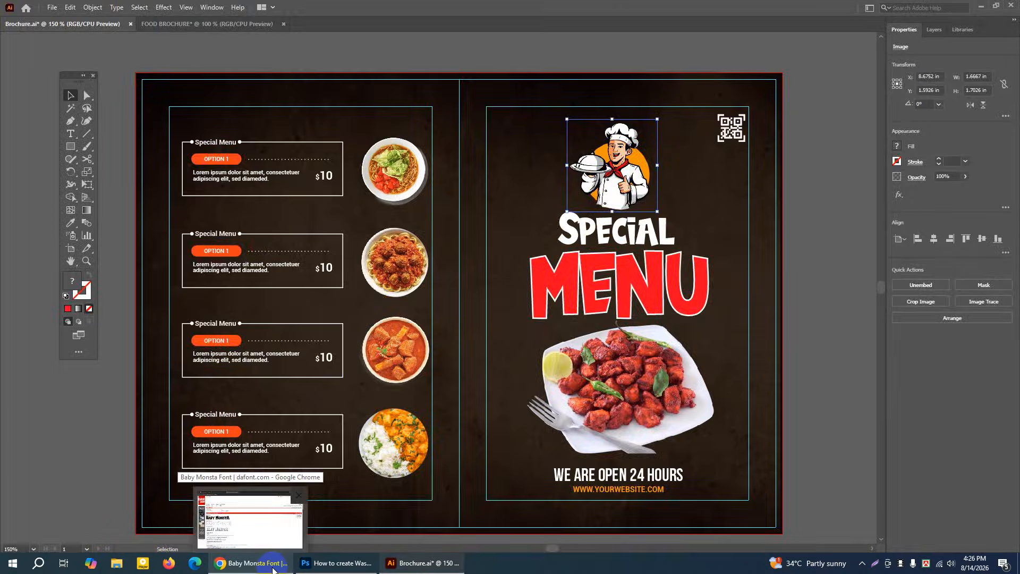
{"action": "left_click", "coordinate": [273, 570]}
{"action": "left_click", "coordinate": [415, 12]}
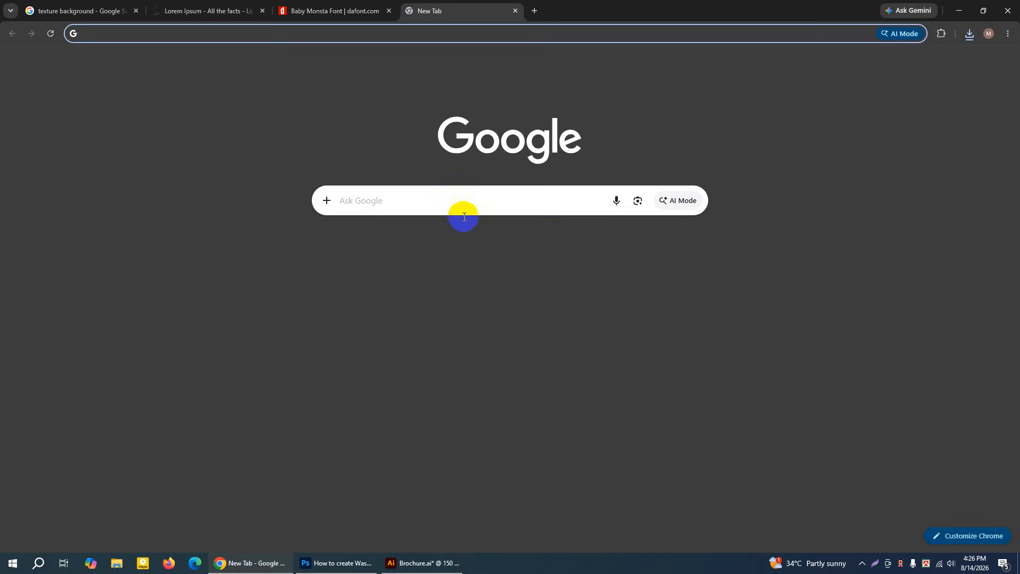
{"action": "left_click", "coordinate": [457, 204]}
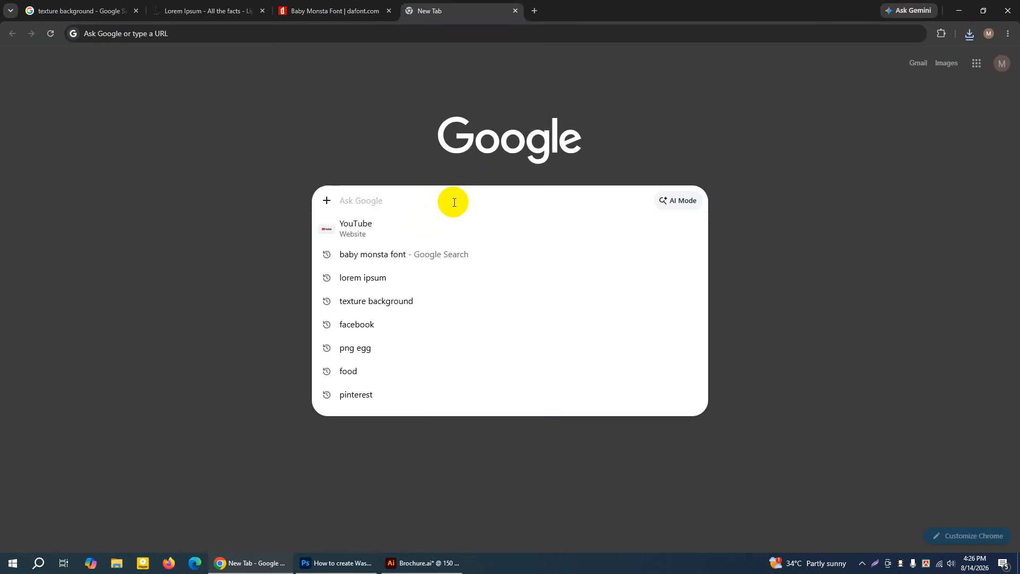
{"action": "type", "text": "PNG"}
{"action": "key", "text": "Return"}
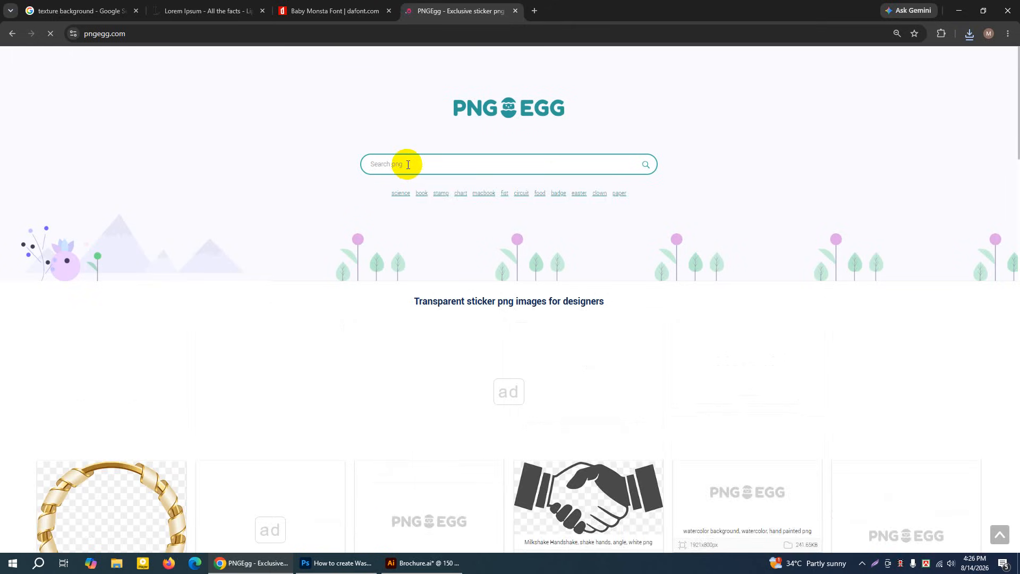
Try searching PNGEgg for "SHPE" and return to its home page
{"action": "left_click", "coordinate": [407, 164]}
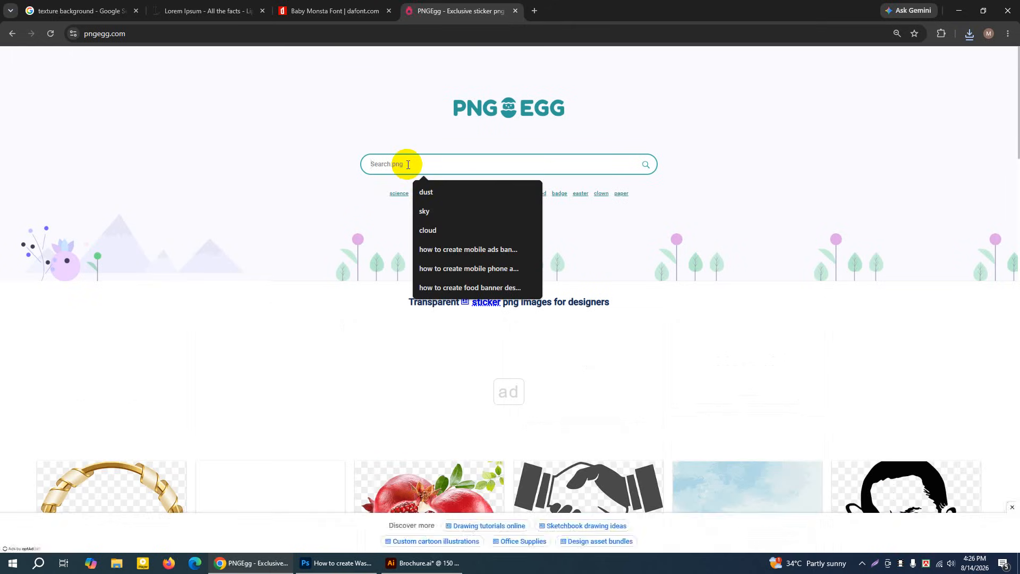
{"action": "type", "text": "SHAP"}
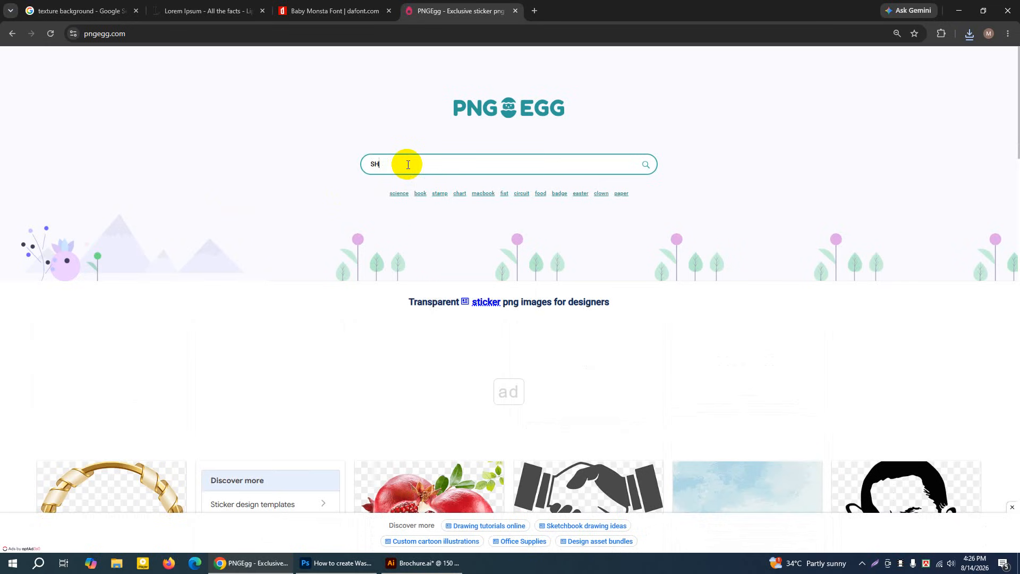
{"action": "key", "text": "BackSpace"}
{"action": "type", "text": "H"}
{"action": "key", "text": "Return"}
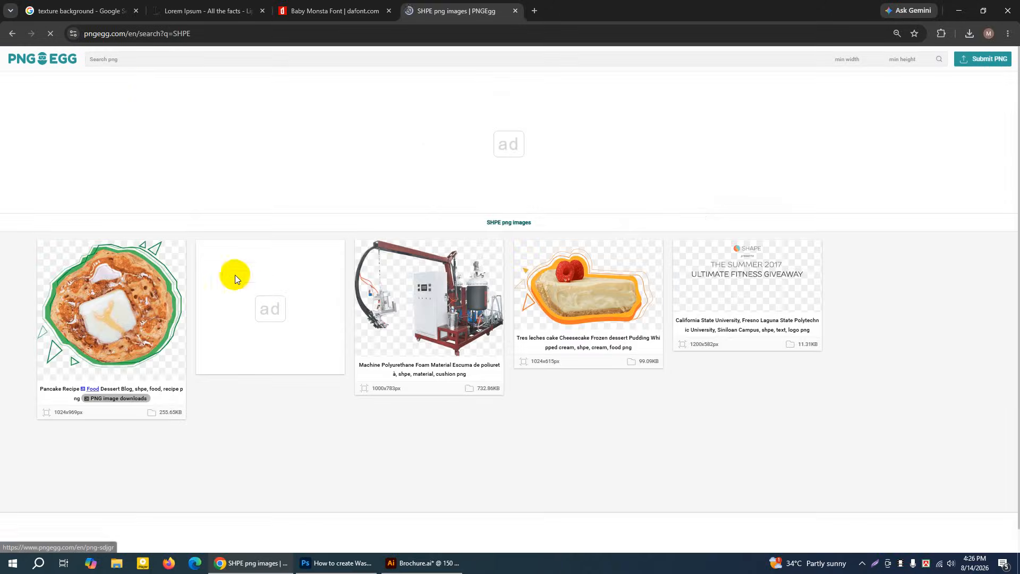
{"action": "left_click", "coordinate": [12, 34]}
{"action": "scroll", "coordinate": [444, 257], "scroll_direction": "down", "scroll_amount": 3}
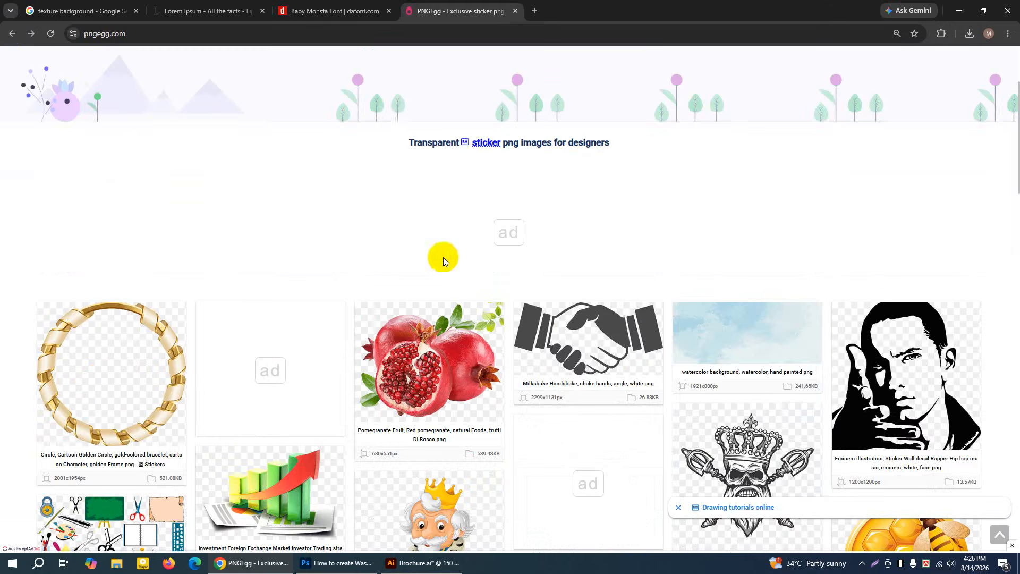
{"action": "scroll", "coordinate": [429, 58], "scroll_direction": "up", "scroll_amount": 3}
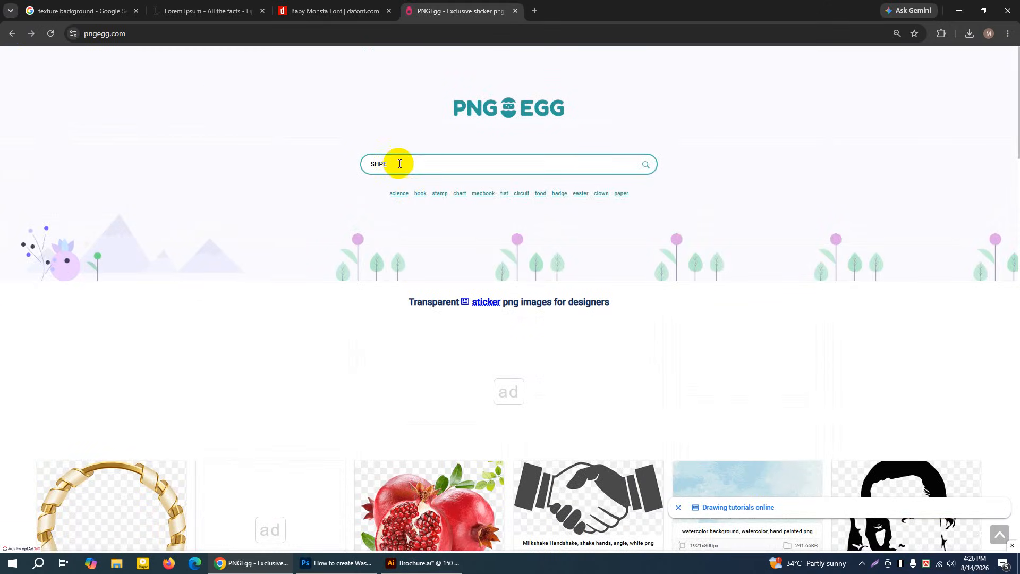
{"action": "left_click_drag", "start_coordinate": [399, 164], "coordinate": [367, 166]}
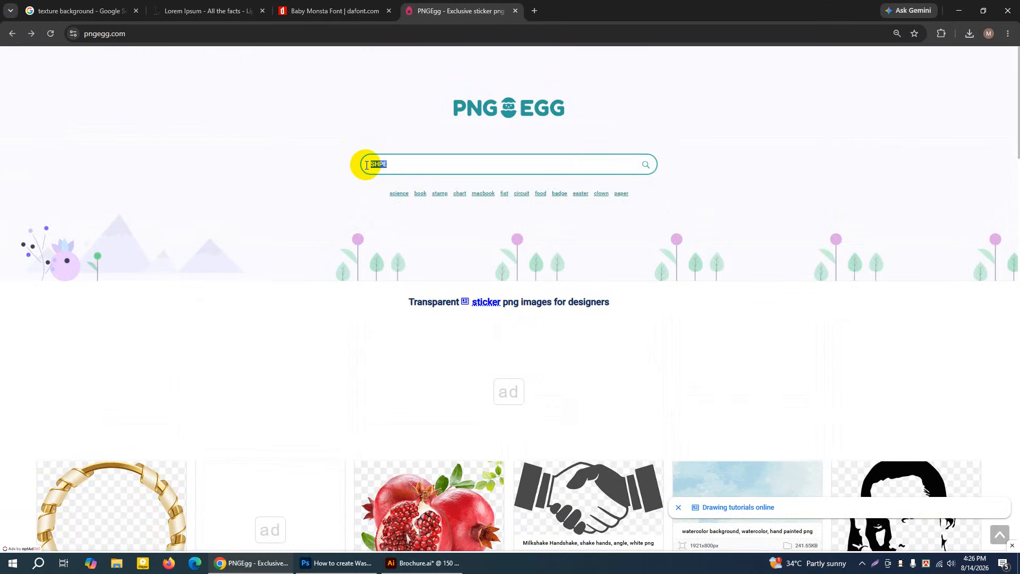
{"action": "type", "text": "HA"}
{"action": "key", "text": "BackSpace"}
{"action": "key", "text": "BackSpace"}
{"action": "type", "text": "H"}
{"action": "key", "text": "BackSpace"}
{"action": "type", "text": "s"}
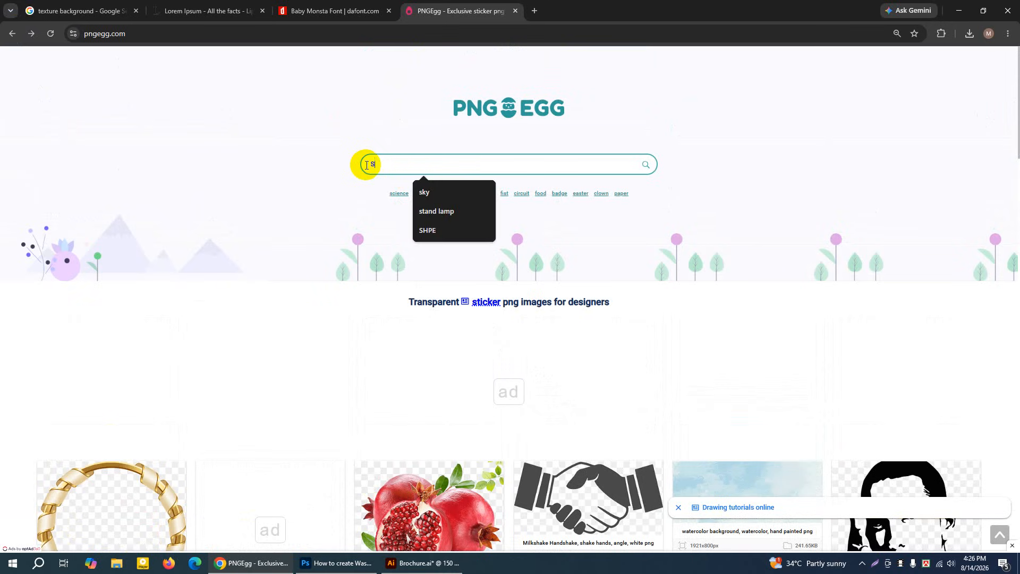
{"action": "type", "text": "APE"}
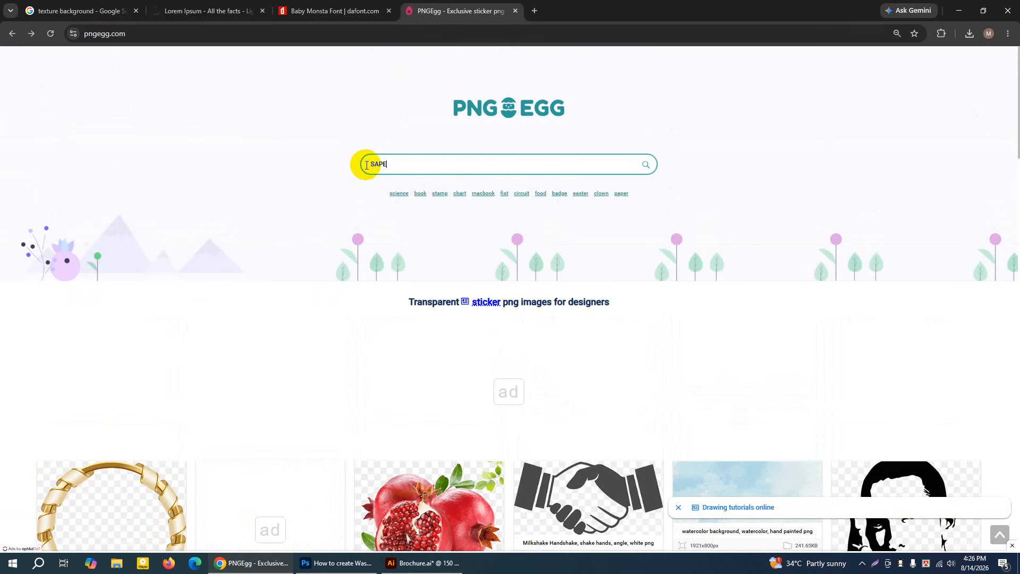
{"action": "key", "text": "BackSpace"}
{"action": "key", "text": "BackSpace"}
{"action": "key", "text": "BackSpace"}
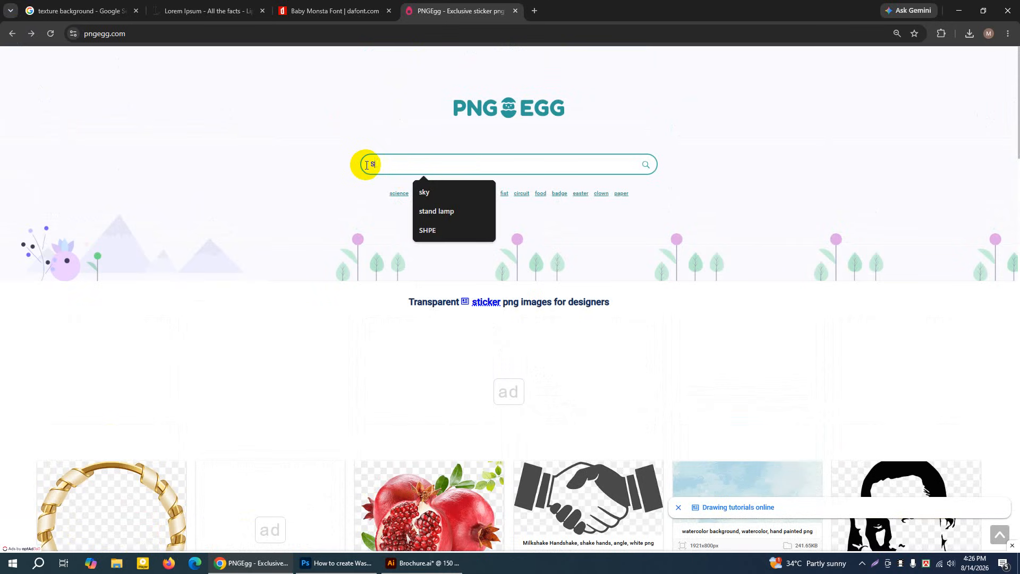
{"action": "key", "text": "BackSpace"}
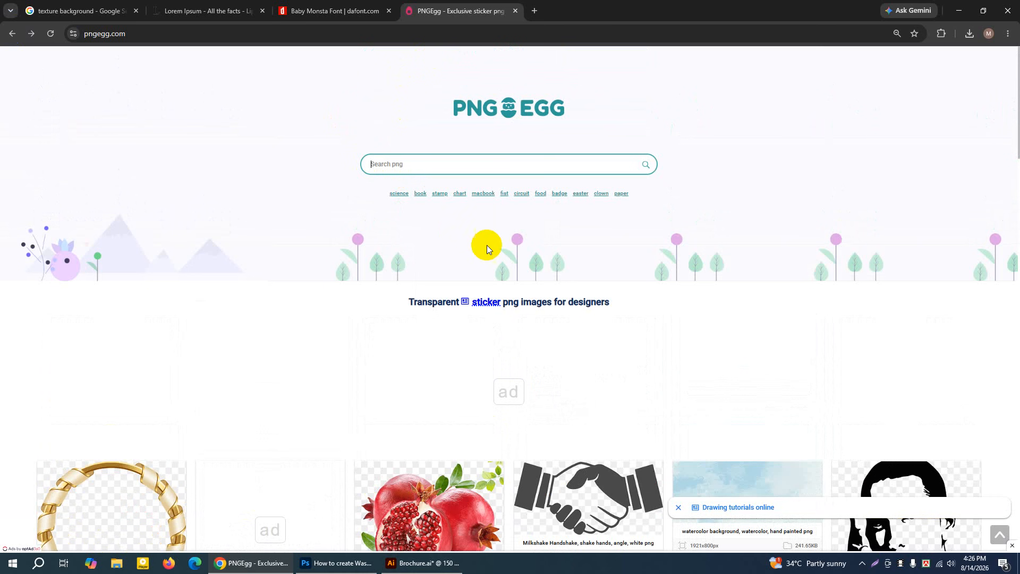
Look through the sample images on the PNGEgg home page and reload the page
{"action": "scroll", "coordinate": [487, 245], "scroll_direction": "down", "scroll_amount": 8}
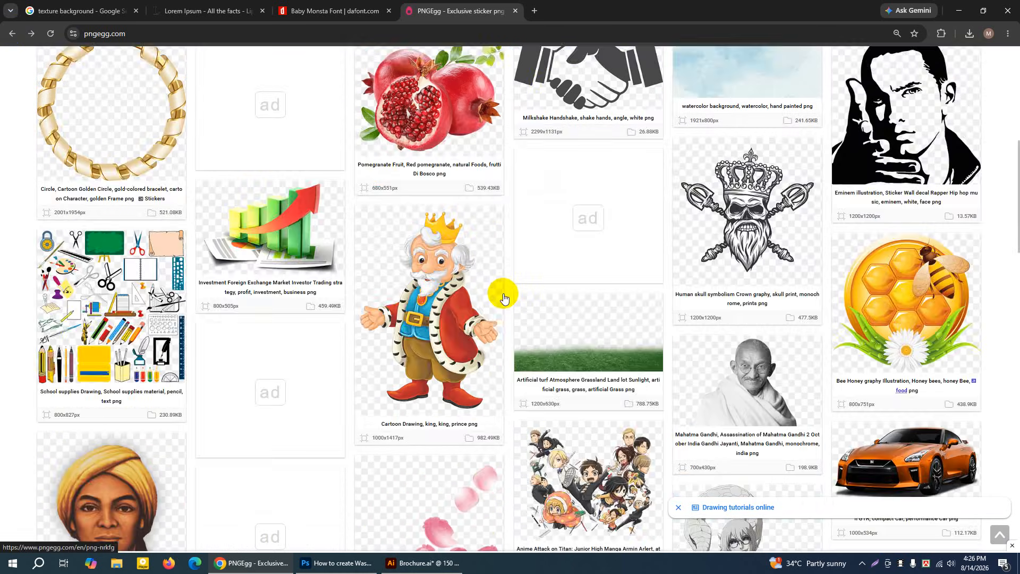
{"action": "scroll", "coordinate": [504, 297], "scroll_direction": "up", "scroll_amount": 8}
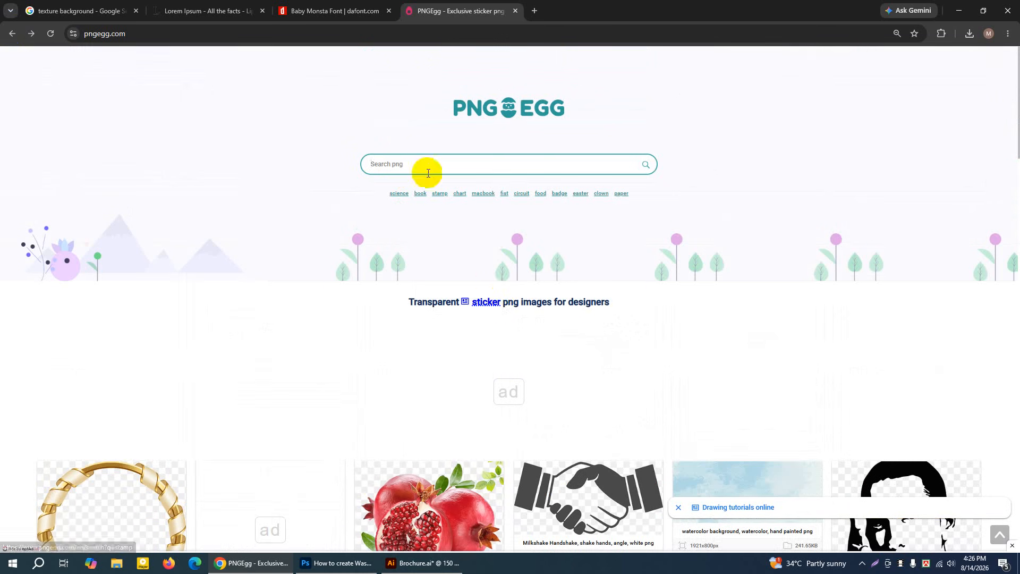
{"action": "scroll", "coordinate": [670, 400], "scroll_direction": "down", "scroll_amount": 7}
{"action": "left_click", "coordinate": [51, 34]}
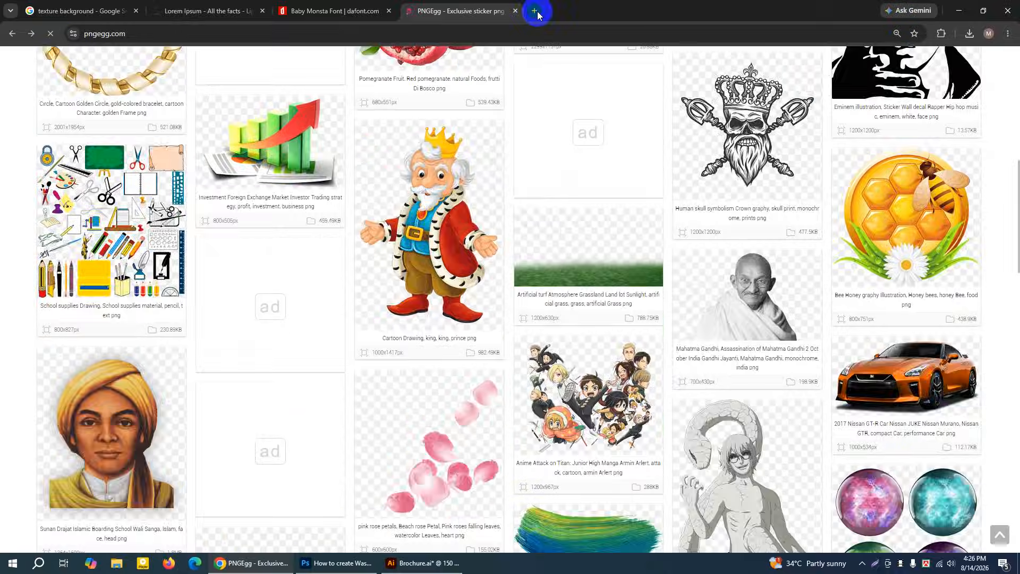
Search Google for "শেপ" in a new tab and show the image results
{"action": "left_click", "coordinate": [535, 11]}
{"action": "left_click", "coordinate": [476, 199]}
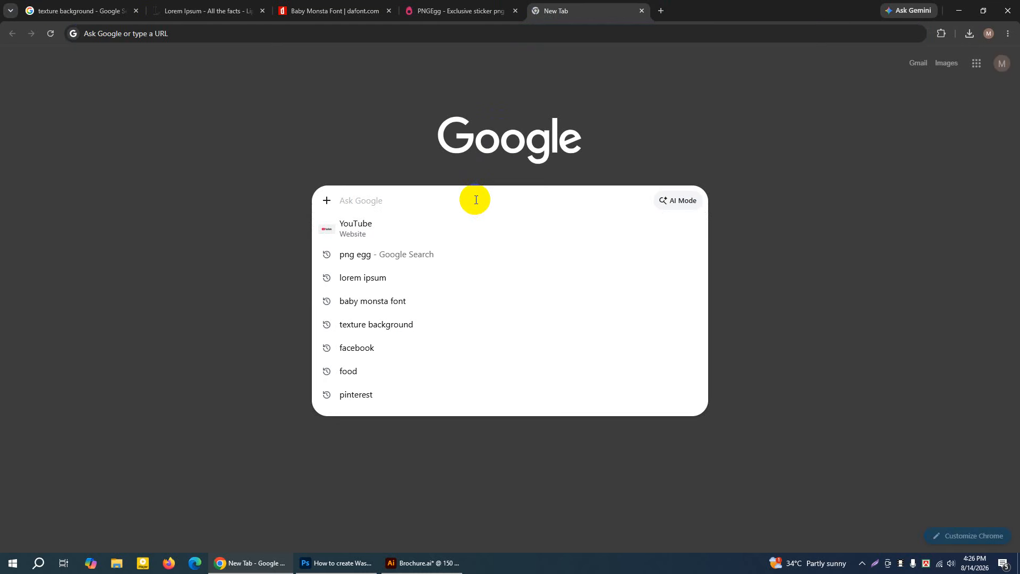
{"action": "type", "text": "S"}
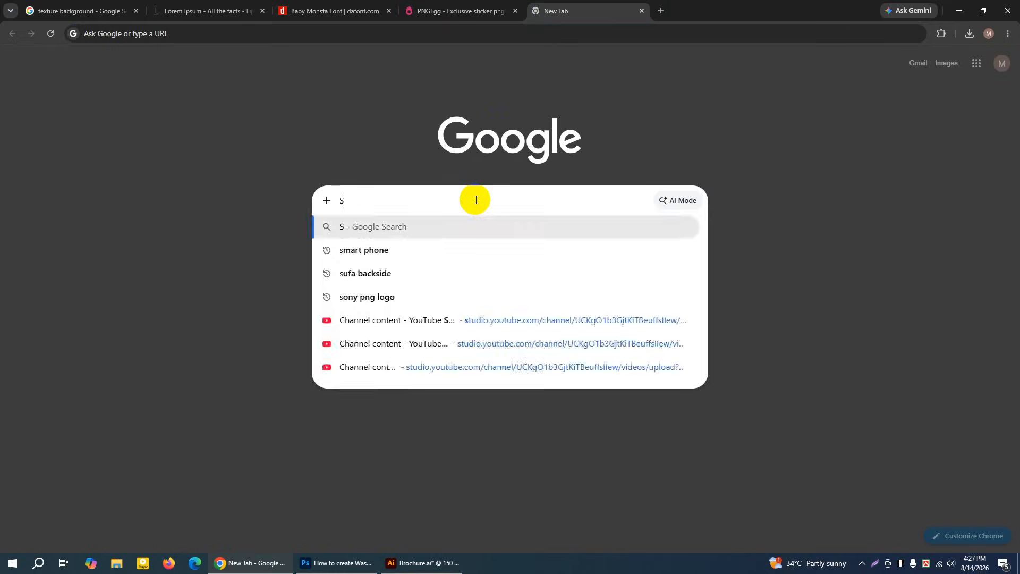
{"action": "key", "text": "BackSpace"}
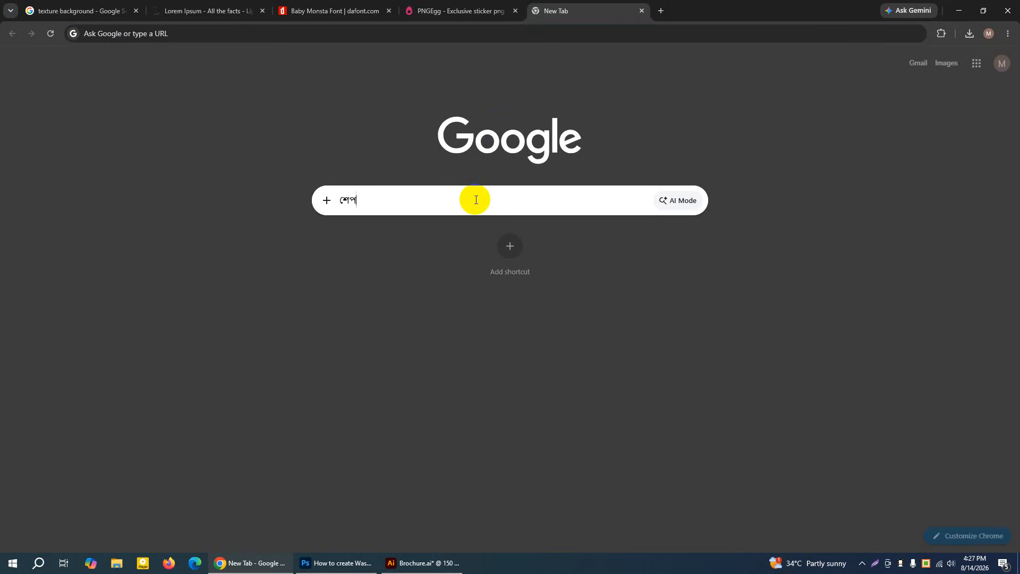
{"action": "key", "text": "Return"}
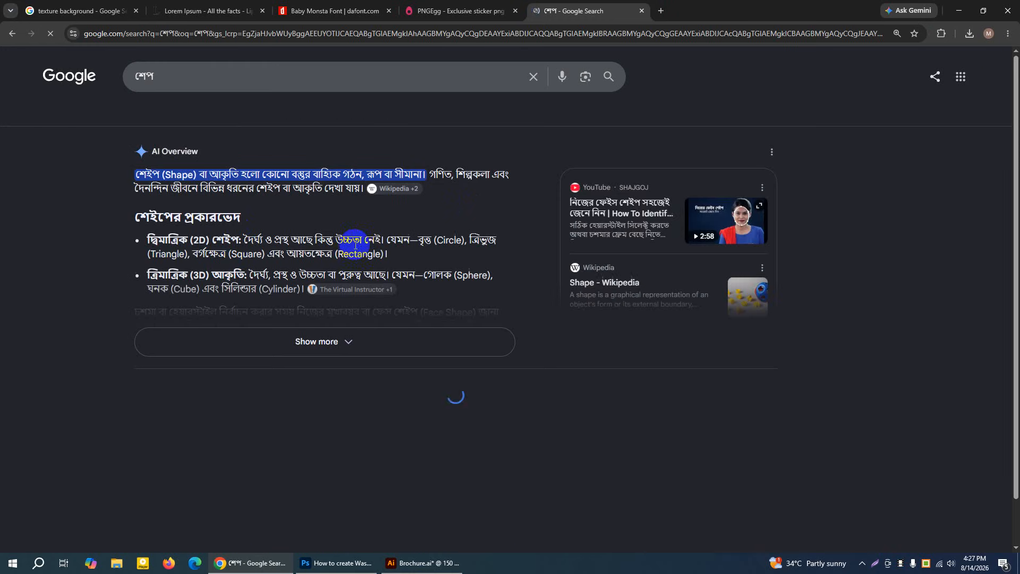
{"action": "left_click", "coordinate": [229, 113]}
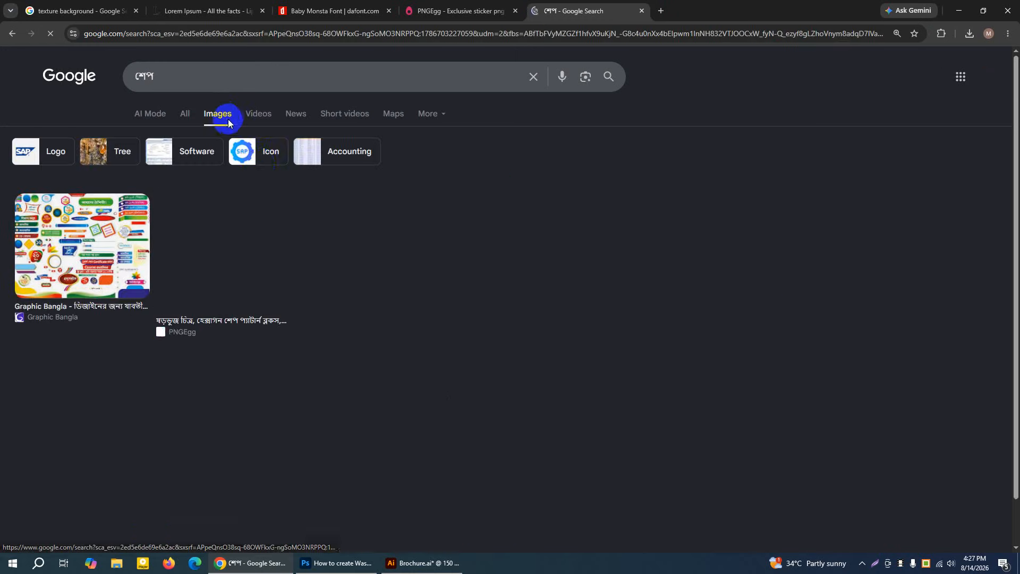
Extend the image search to "শেপ লগো" and look through the resulting logos
{"action": "left_click", "coordinate": [165, 73]}
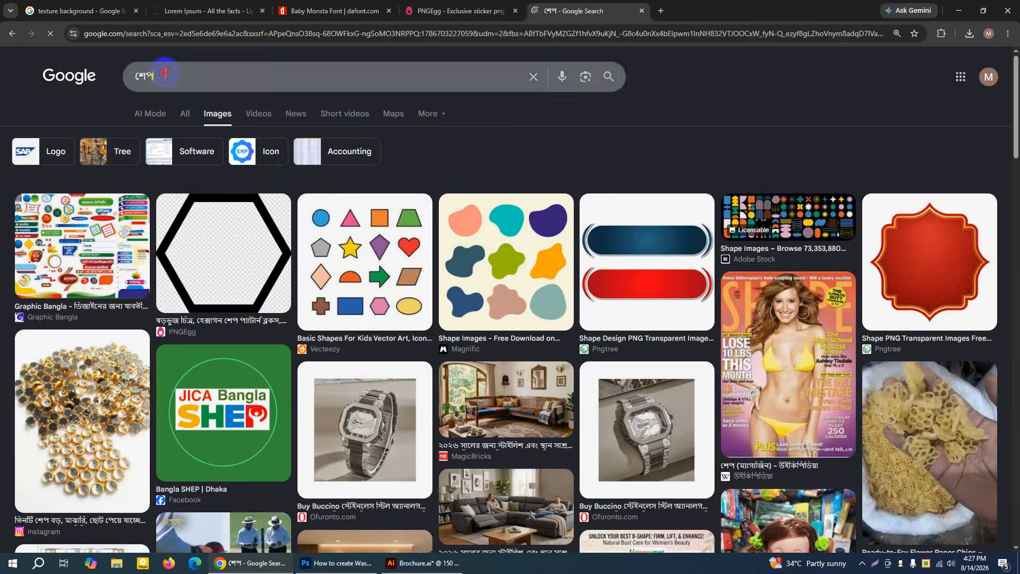
{"action": "type", "text": "লগো"}
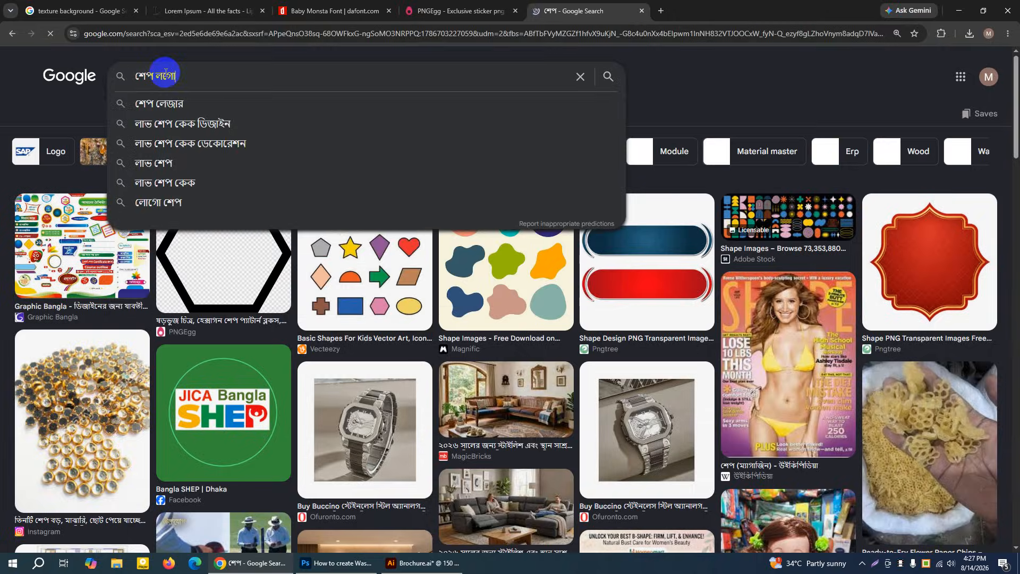
{"action": "key", "text": "Return"}
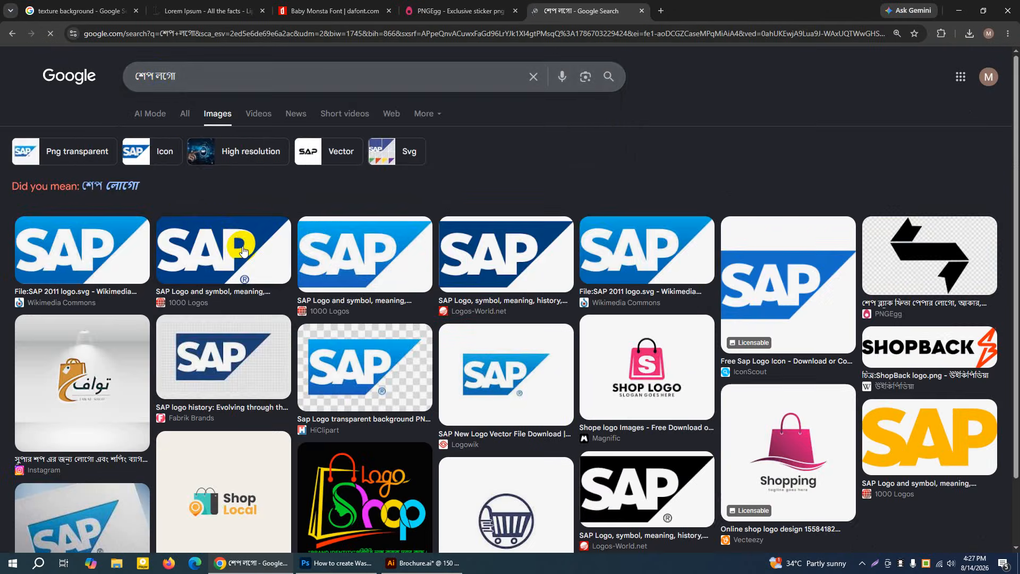
{"action": "scroll", "coordinate": [259, 347], "scroll_direction": "down", "scroll_amount": 4}
{"action": "scroll", "coordinate": [259, 347], "scroll_direction": "down", "scroll_amount": 5}
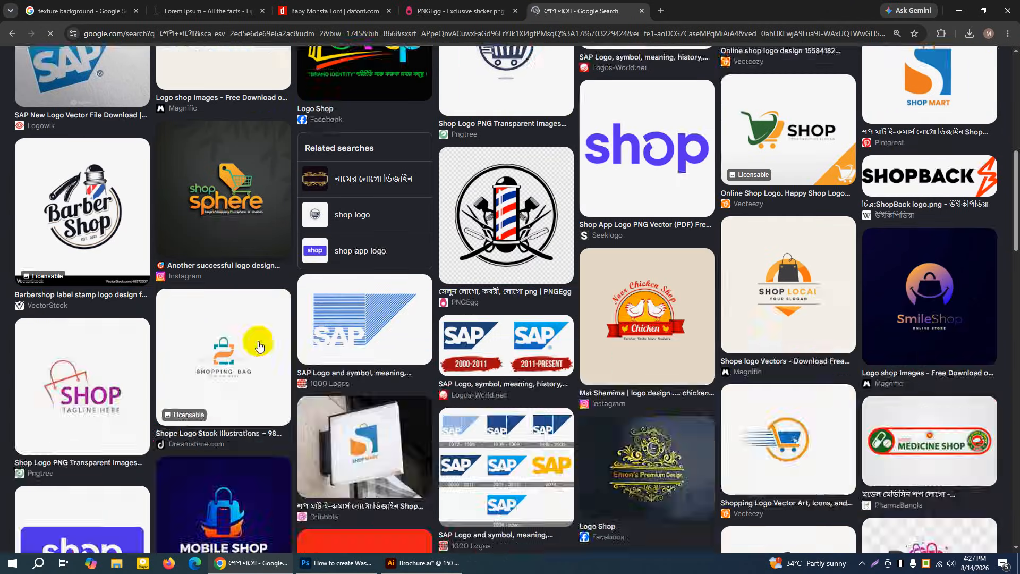
{"action": "scroll", "coordinate": [259, 346], "scroll_direction": "up", "scroll_amount": 5}
{"action": "scroll", "coordinate": [259, 347], "scroll_direction": "up", "scroll_amount": 5}
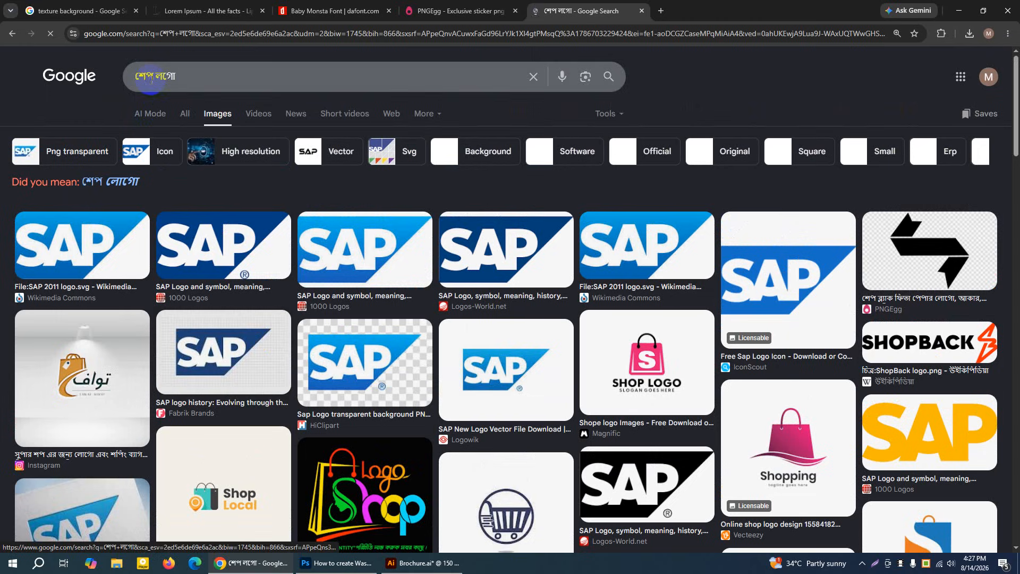
Clear the Google image query and return to the search field on the PNGEgg home page
{"action": "triple_click", "coordinate": [186, 75]}
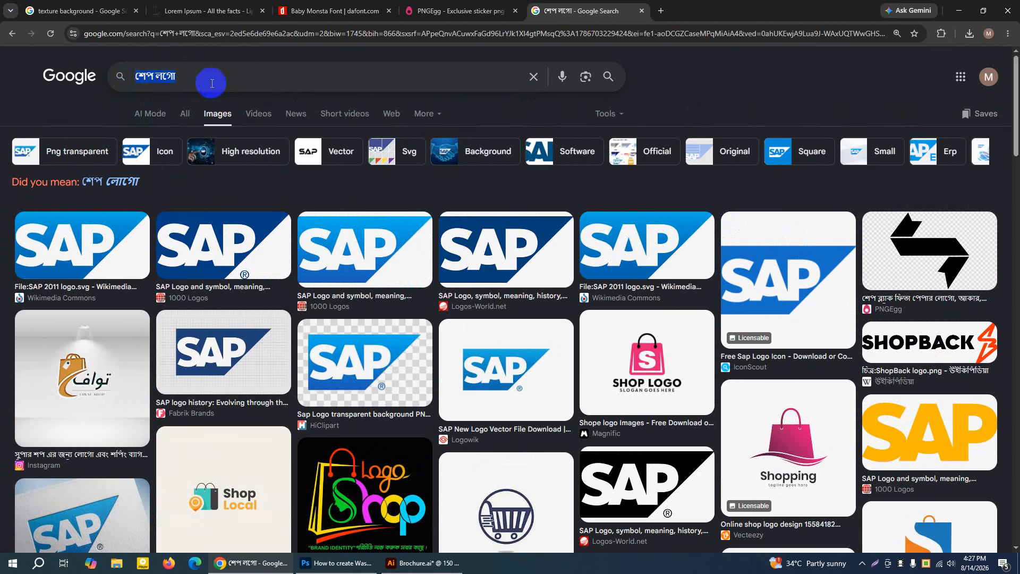
{"action": "key", "text": "BackSpace"}
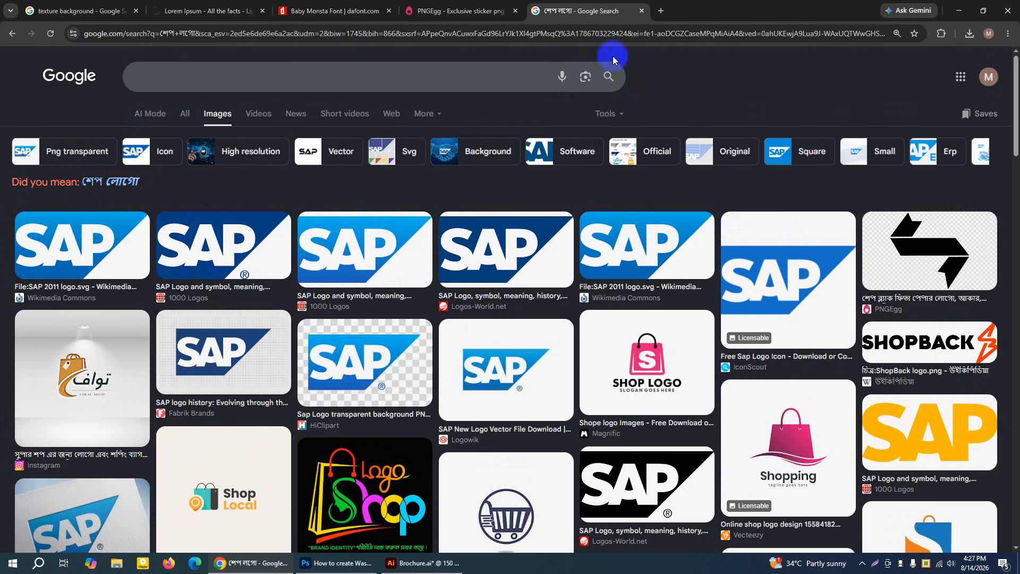
{"action": "left_click", "coordinate": [470, 11]}
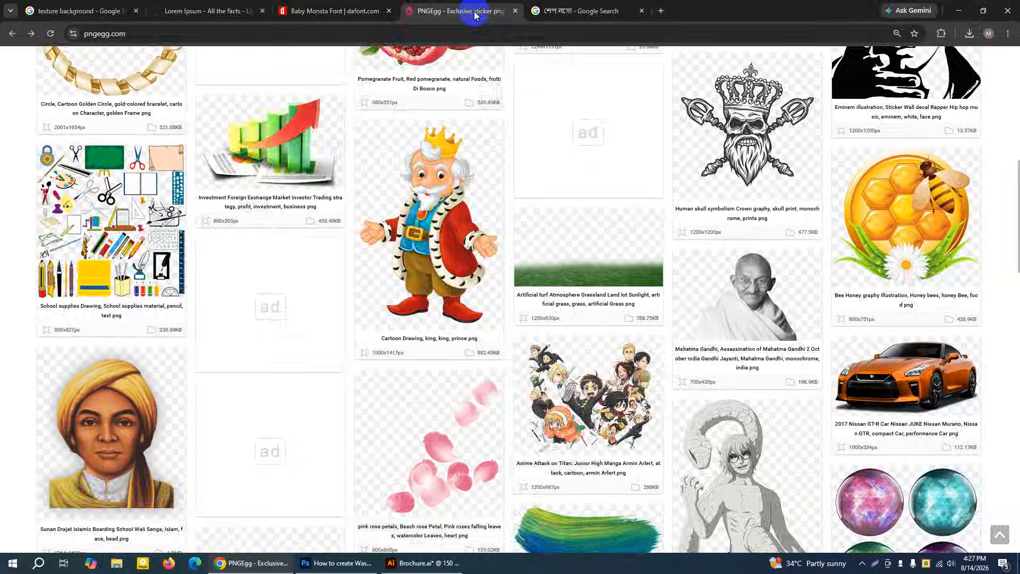
{"action": "scroll", "coordinate": [455, 249], "scroll_direction": "up", "scroll_amount": 7}
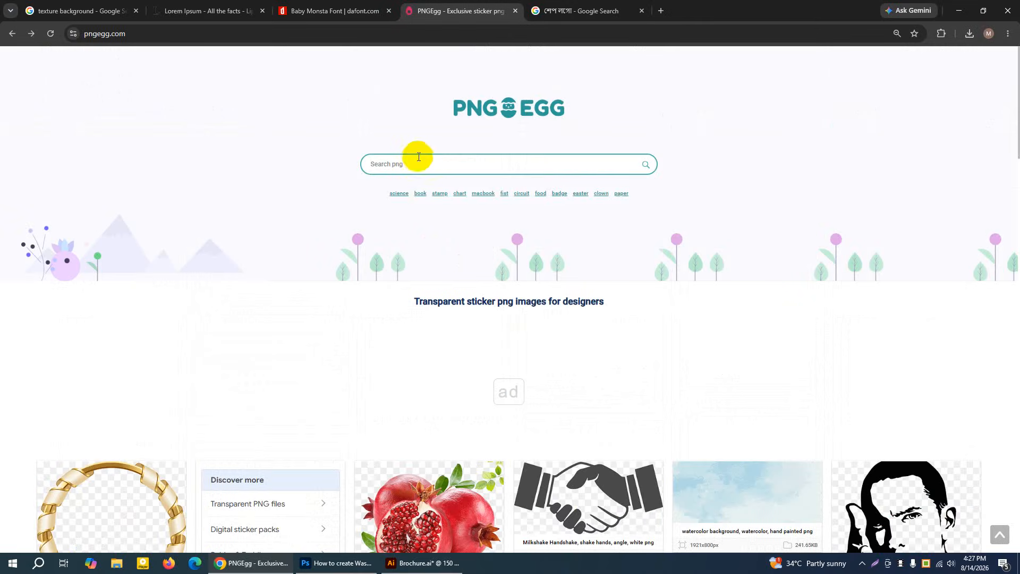
Switch to Illustrator to view the food pictures in the Brochure.ai layout, and return to the PNGEgg page in Chrome
{"action": "left_click", "coordinate": [406, 563]}
{"action": "mouse_move", "coordinate": [404, 566]}
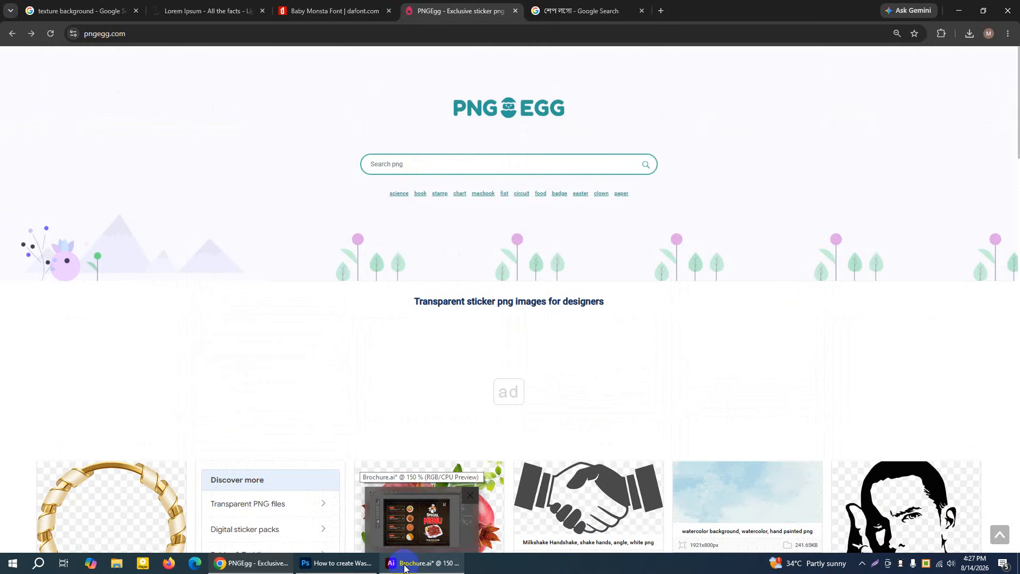
{"action": "left_click", "coordinate": [404, 566]}
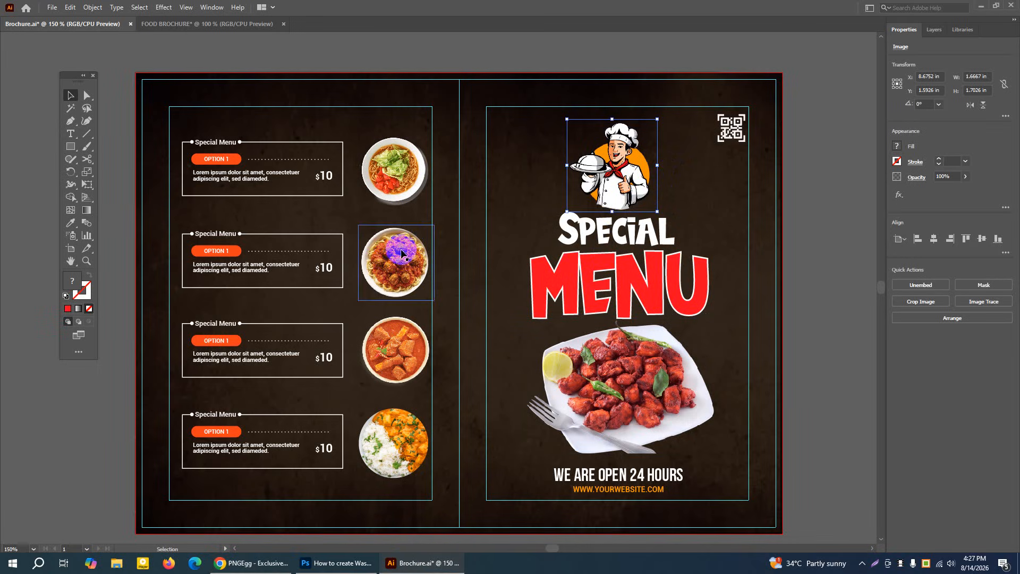
{"action": "left_click", "coordinate": [239, 563]}
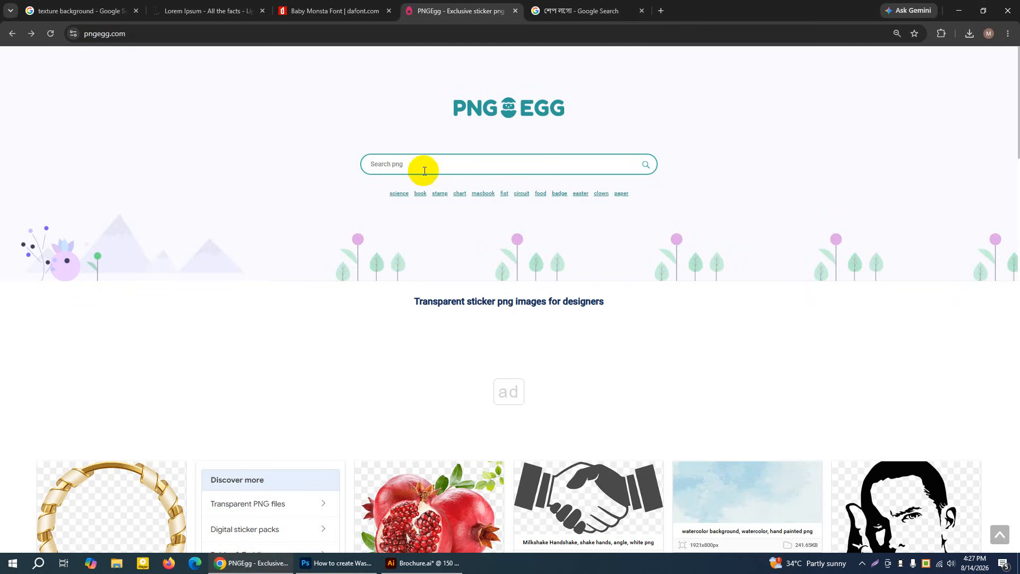
Search PNGEgg for "FOOD" images
{"action": "left_click", "coordinate": [406, 169]}
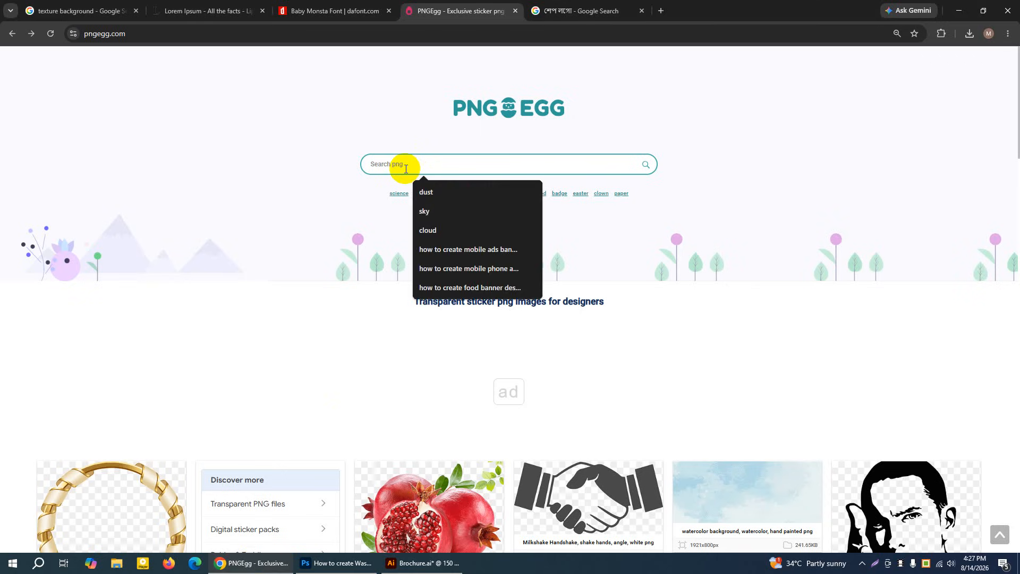
{"action": "type", "text": "o"}
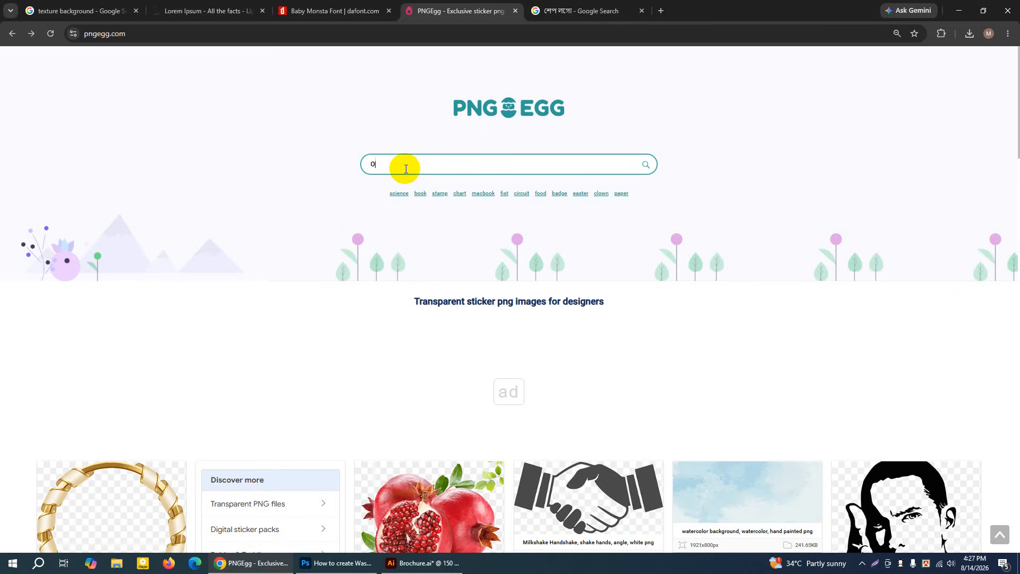
{"action": "key", "text": "BackSpace"}
{"action": "type", "text": "FOOD"}
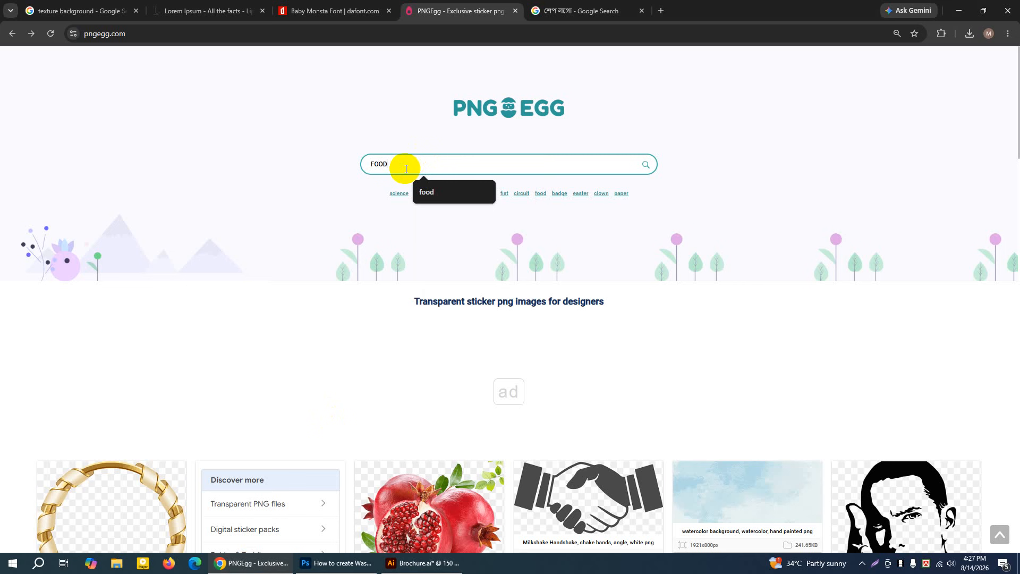
{"action": "key", "text": "Return"}
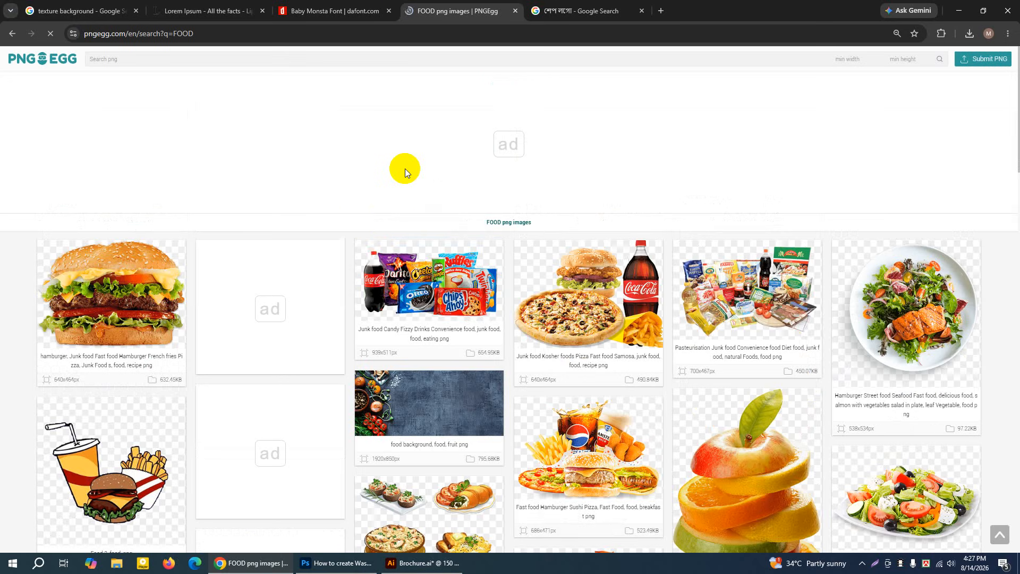
Open the image of two fried chicken drumsticks from the FOOD results and request its free PNG download
{"action": "scroll", "coordinate": [360, 244], "scroll_direction": "down", "scroll_amount": 7}
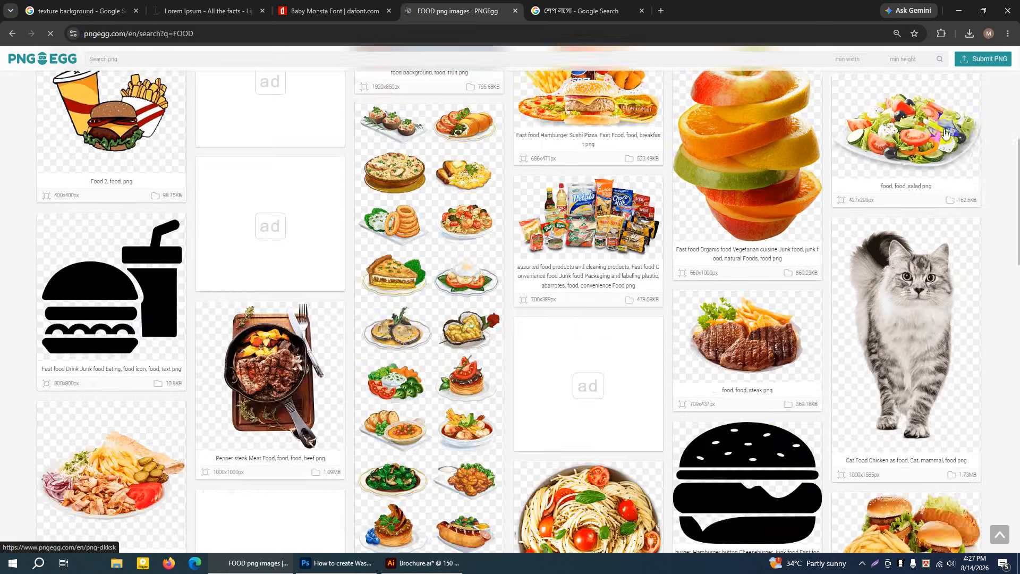
{"action": "scroll", "coordinate": [315, 361], "scroll_direction": "down", "scroll_amount": 7}
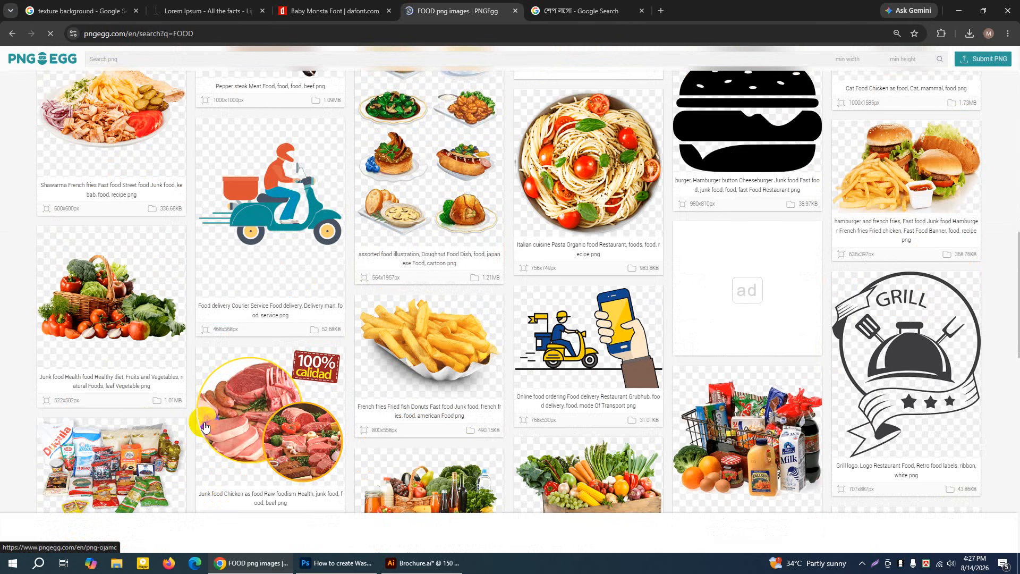
{"action": "scroll", "coordinate": [726, 260], "scroll_direction": "down", "scroll_amount": 4}
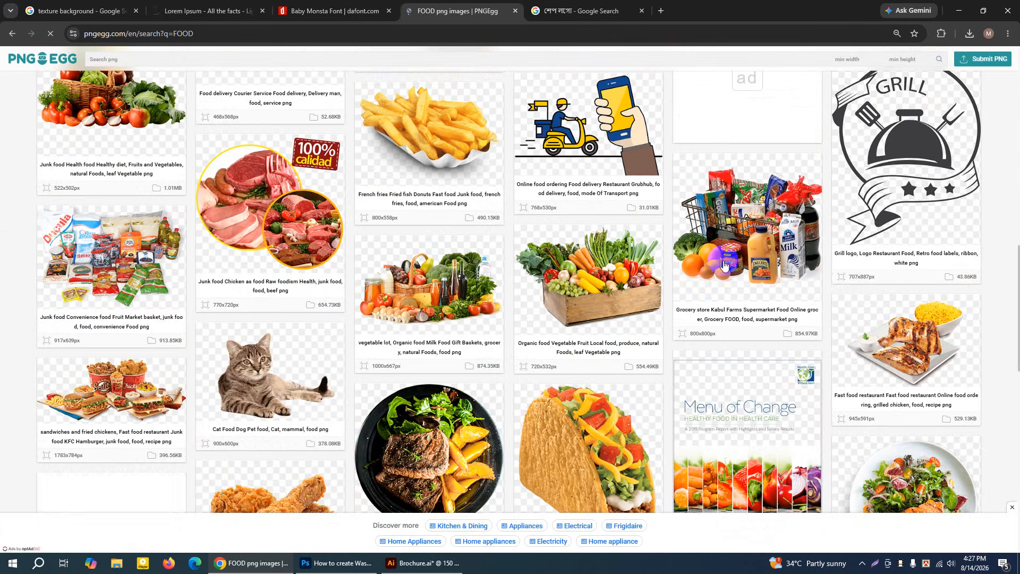
{"action": "scroll", "coordinate": [698, 271], "scroll_direction": "down", "scroll_amount": 3}
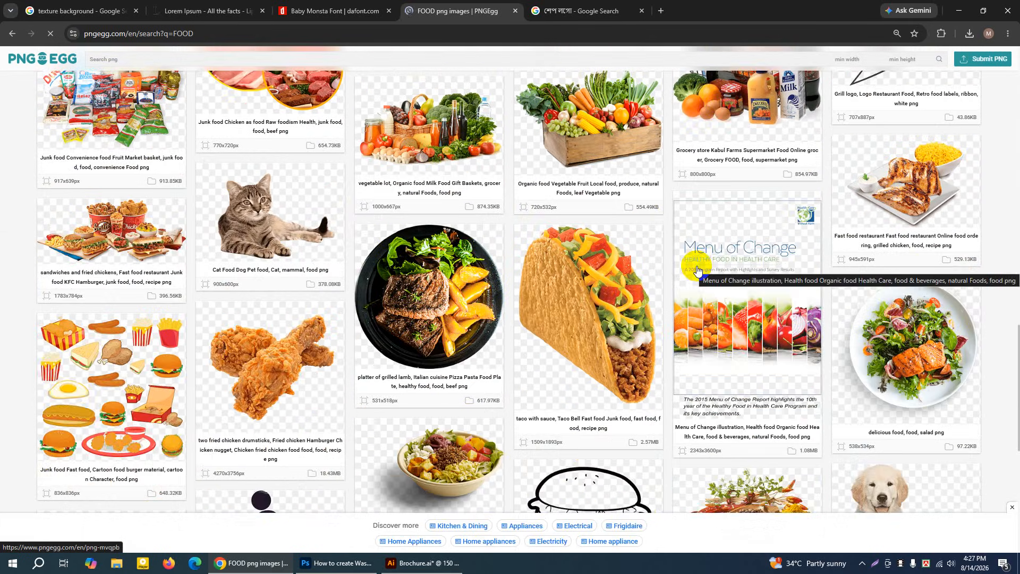
{"action": "left_click", "coordinate": [258, 355]}
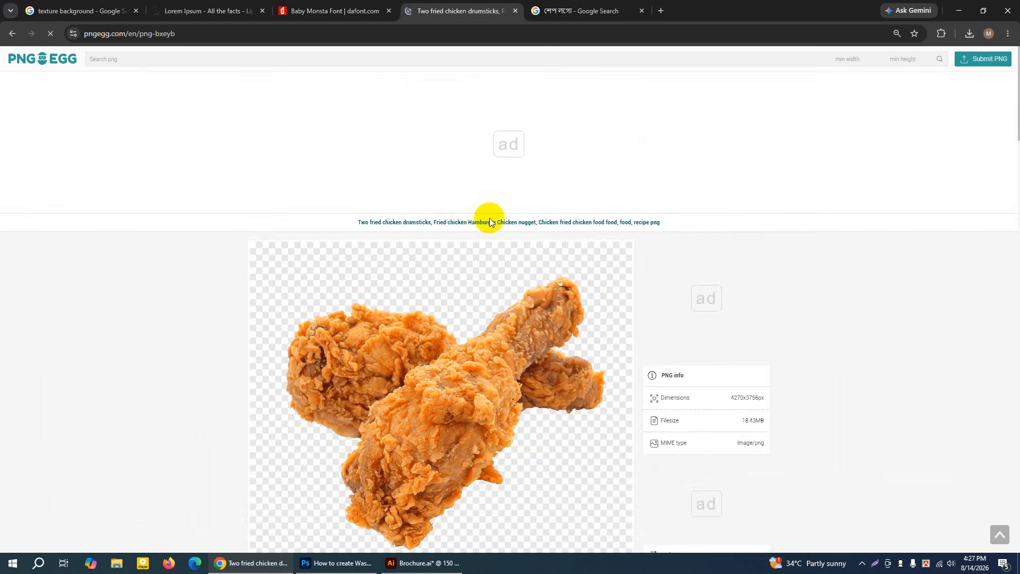
{"action": "scroll", "coordinate": [489, 222], "scroll_direction": "down", "scroll_amount": 15}
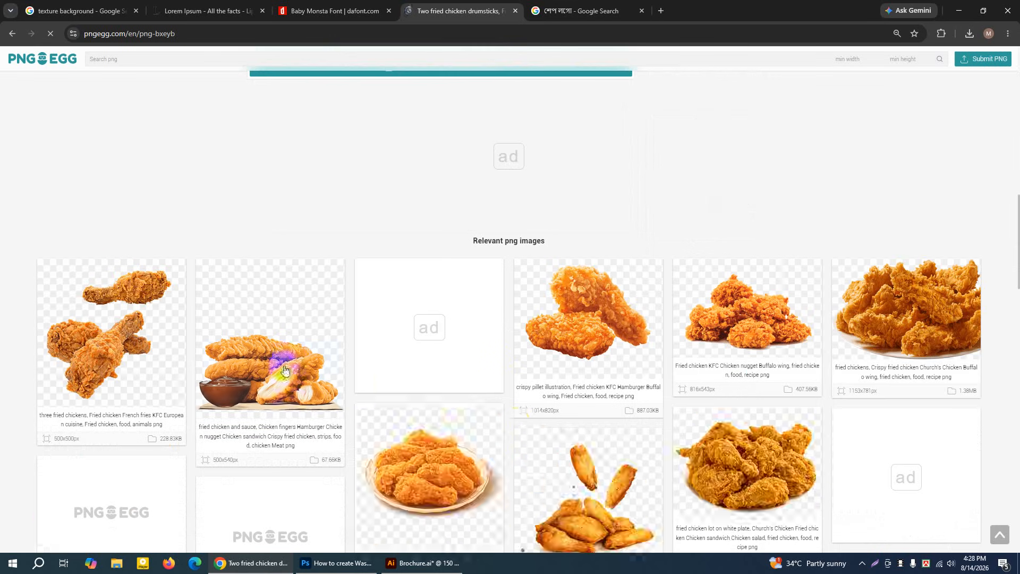
{"action": "scroll", "coordinate": [284, 370], "scroll_direction": "down", "scroll_amount": 3}
{"action": "scroll", "coordinate": [441, 368], "scroll_direction": "up", "scroll_amount": 18}
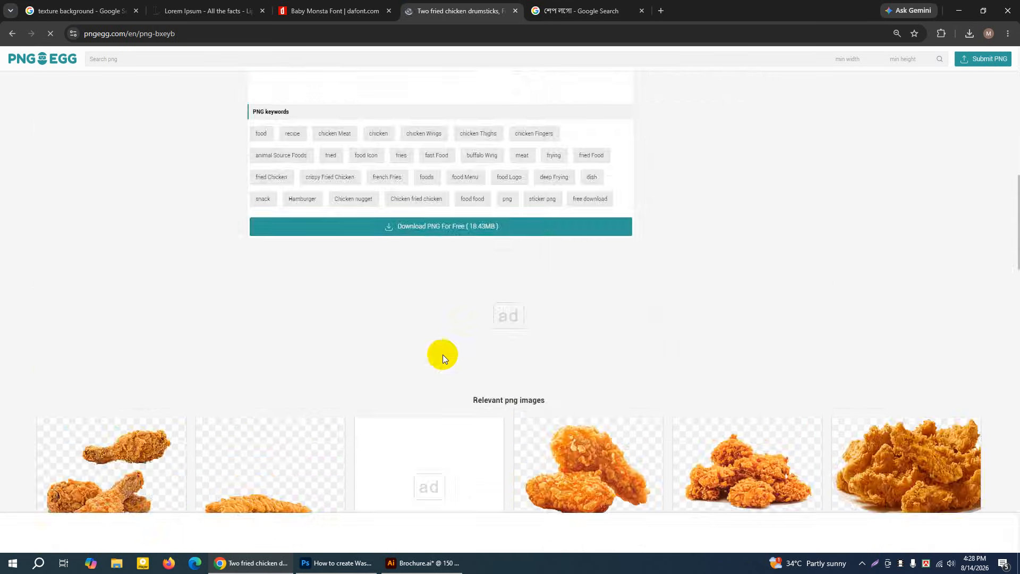
{"action": "scroll", "coordinate": [490, 336], "scroll_direction": "down", "scroll_amount": 8}
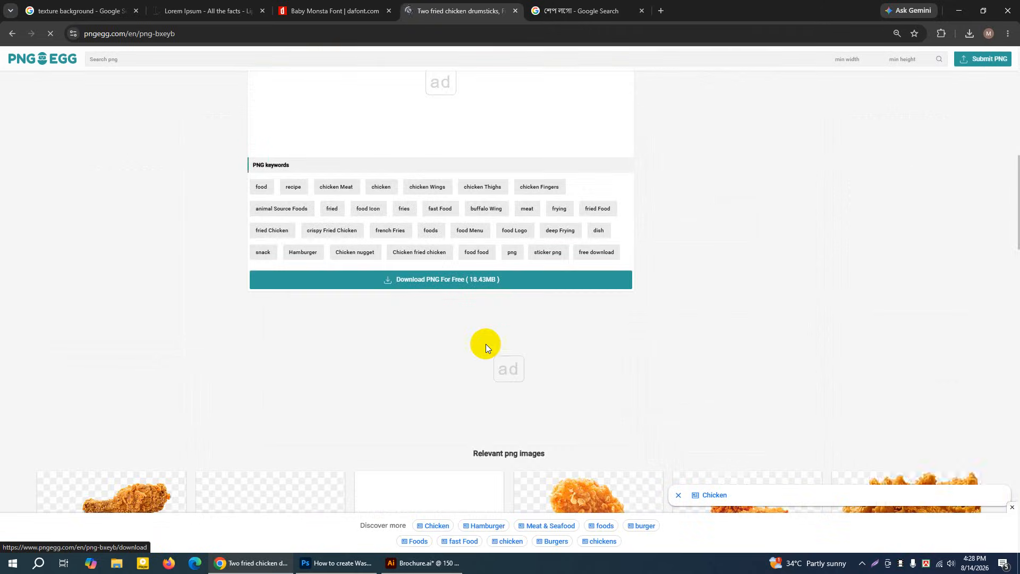
{"action": "left_click", "coordinate": [420, 285]}
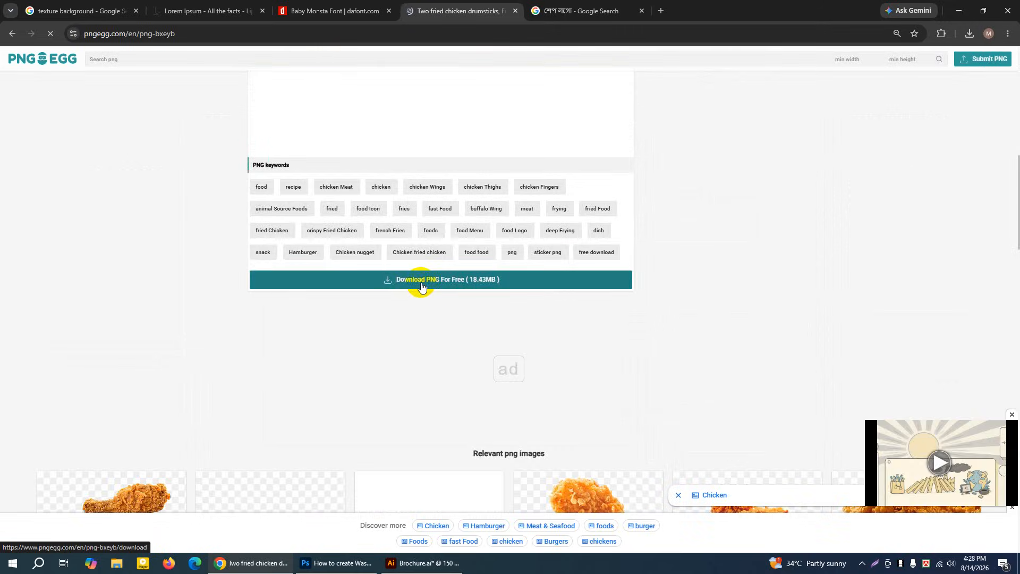
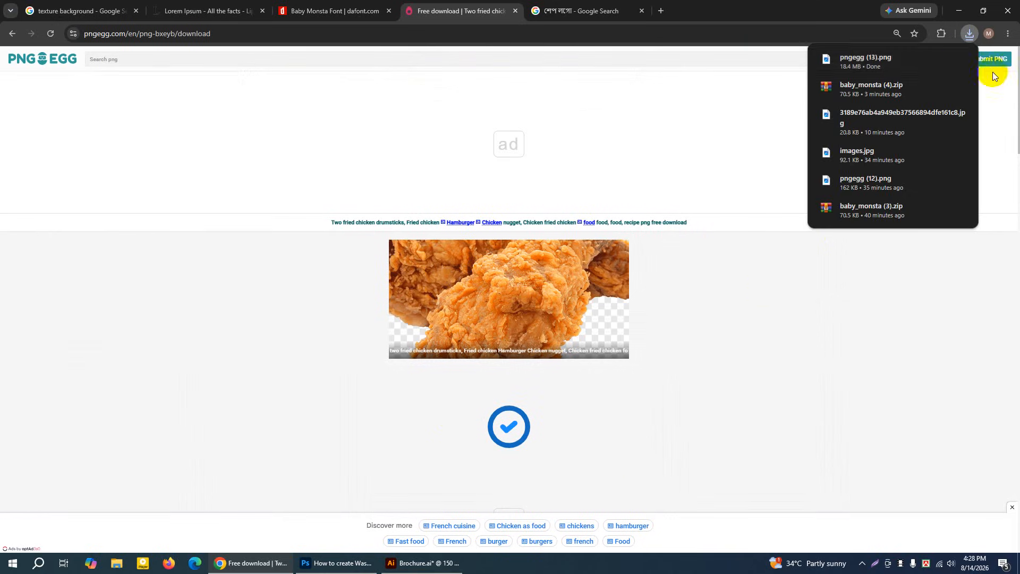
Place the downloaded pngegg (13).png fried chicken image from the Downloads folder into the Brochure.ai document in Illustrator
{"action": "left_click", "coordinate": [941, 59]}
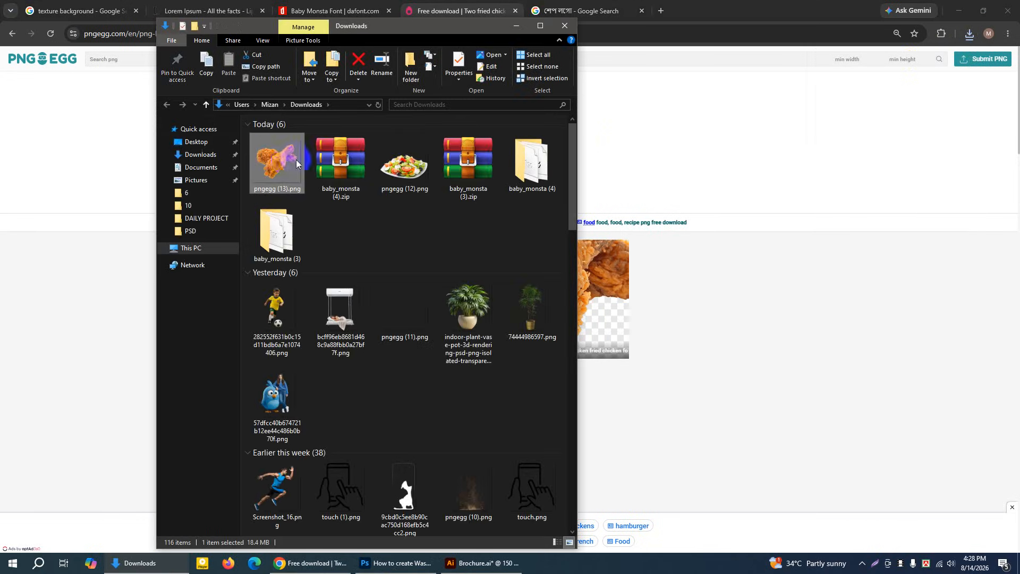
{"action": "left_click_drag", "start_coordinate": [281, 158], "coordinate": [425, 89]}
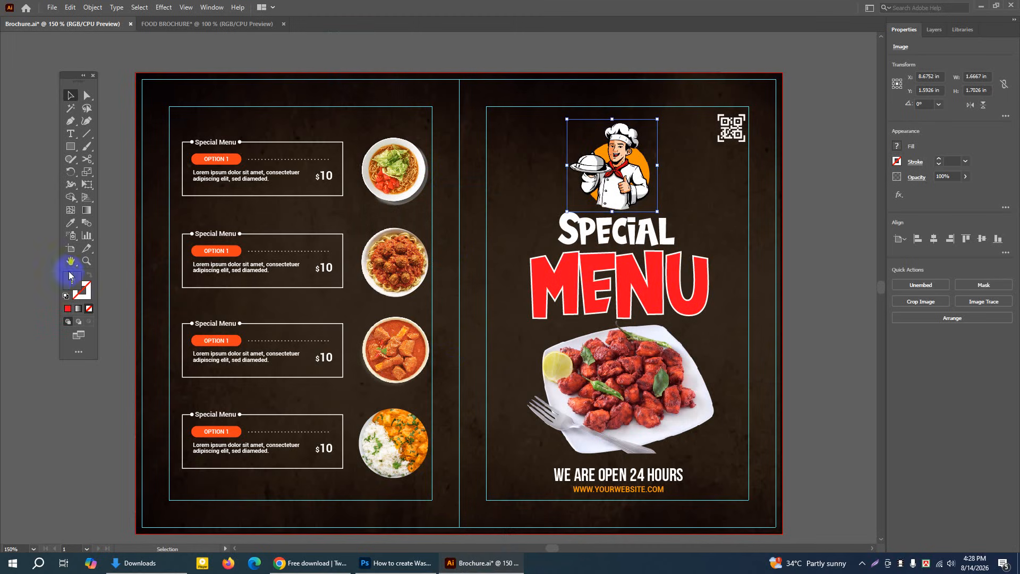
{"action": "left_click", "coordinate": [394, 248]}
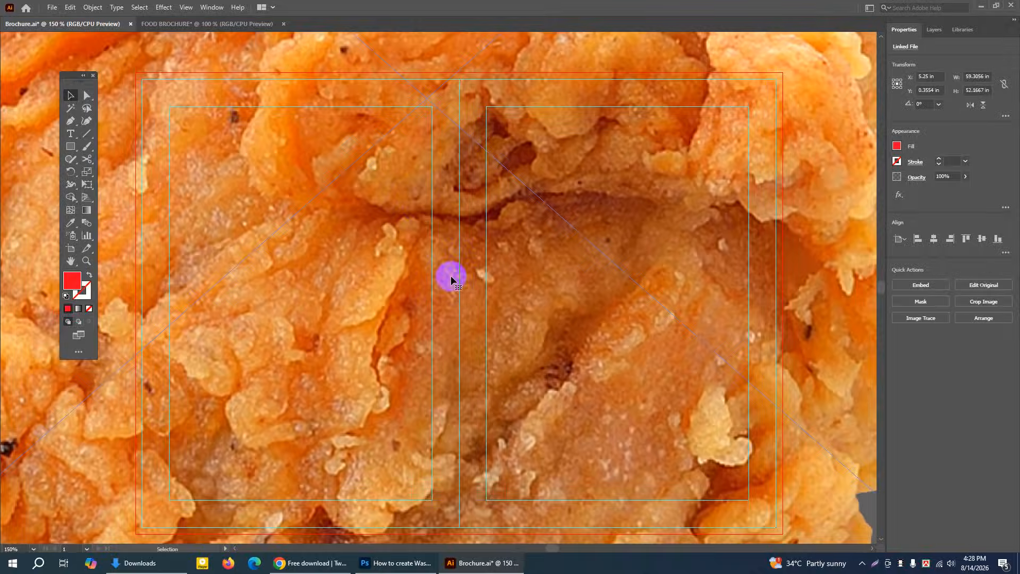
{"action": "key", "text": "ctrl+minus"}
{"action": "key", "text": "ctrl+minus"}
{"action": "key", "text": "ctrl+minus"}
{"action": "key", "text": "ctrl+minus"}
{"action": "key", "text": "ctrl+minus"}
{"action": "key", "text": "ctrl+minus"}
{"action": "key", "text": "ctrl+minus"}
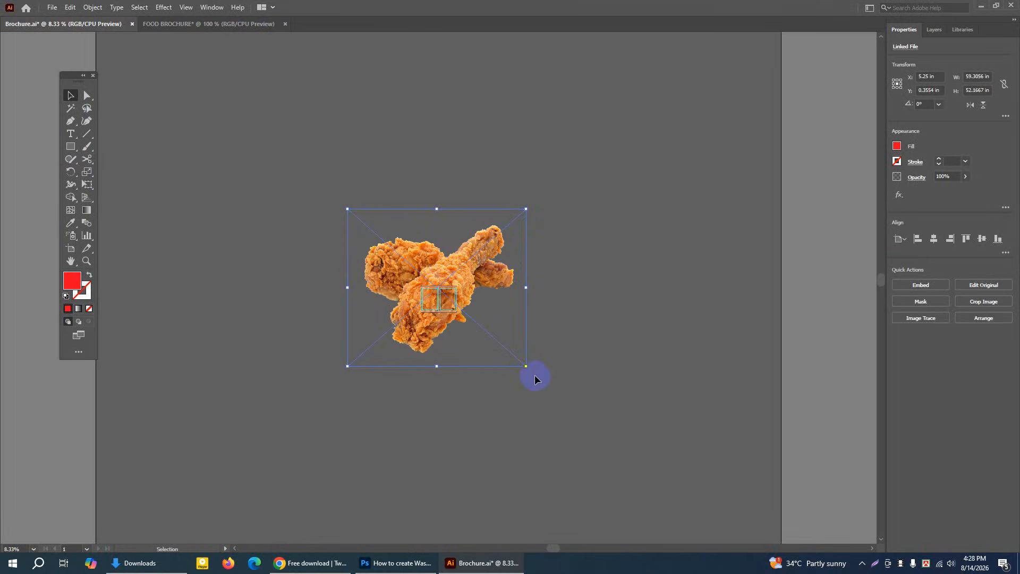
Scale the placed fried chicken image down to about 0.96 by 0.85 in, just below the brochure artboard
{"action": "left_click_drag", "start_coordinate": [528, 366], "coordinate": [482, 315]}
{"action": "key", "text": "ctrl+plus"}
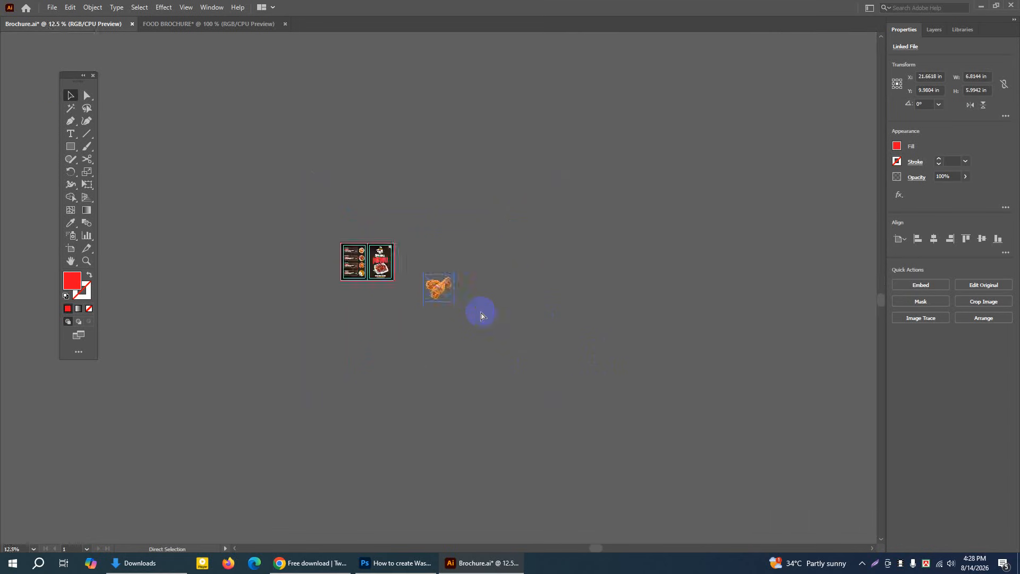
{"action": "key", "text": "ctrl+plus"}
{"action": "key", "text": "ctrl+plus"}
{"action": "key", "text": "ctrl+plus"}
{"action": "key", "text": "ctrl+plus"}
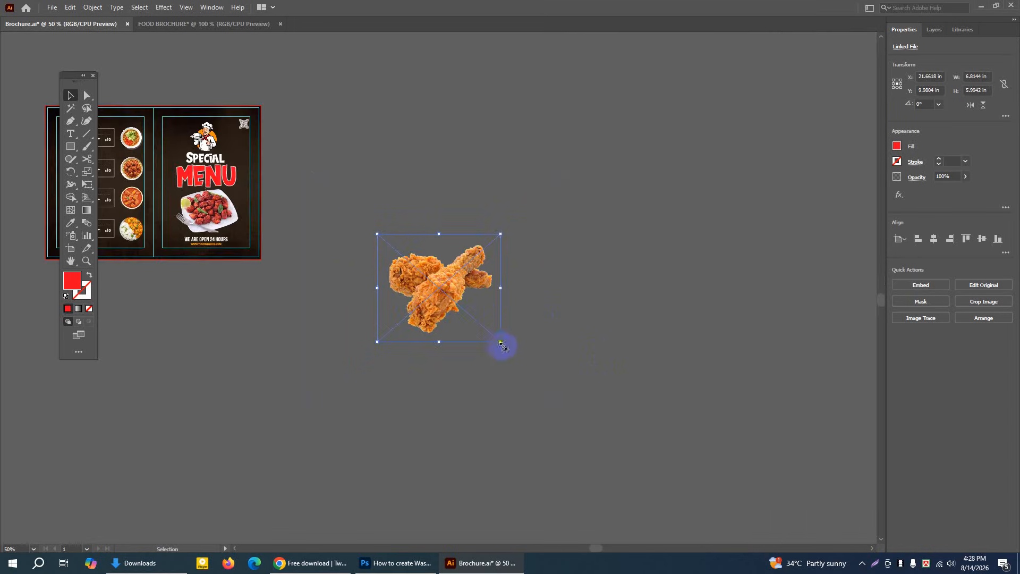
{"action": "left_click_drag", "start_coordinate": [501, 343], "coordinate": [171, 274]}
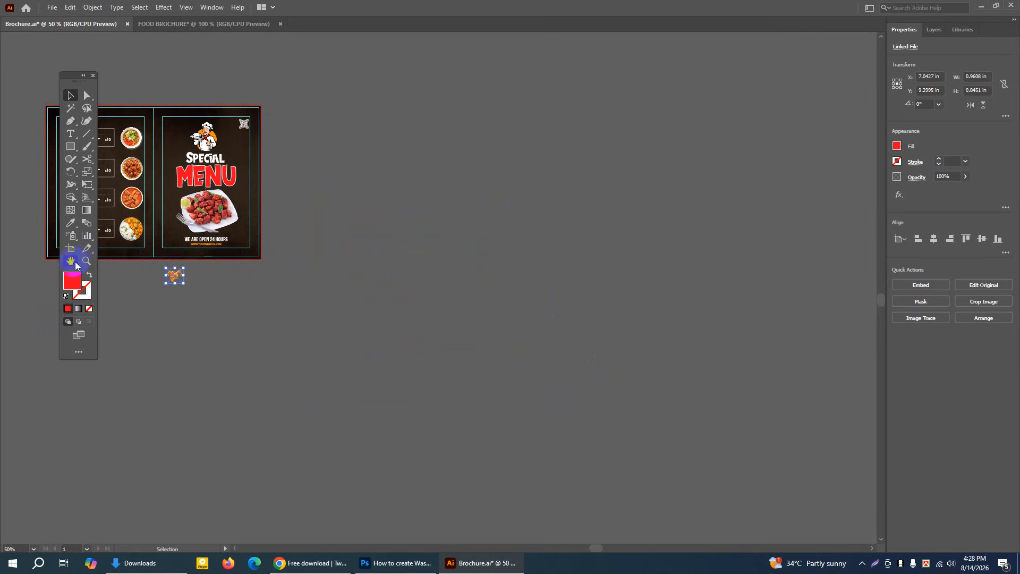
Move the small fried chicken image beside the cover panel, outside the artboard, and embed it
{"action": "left_click", "coordinate": [86, 261]}
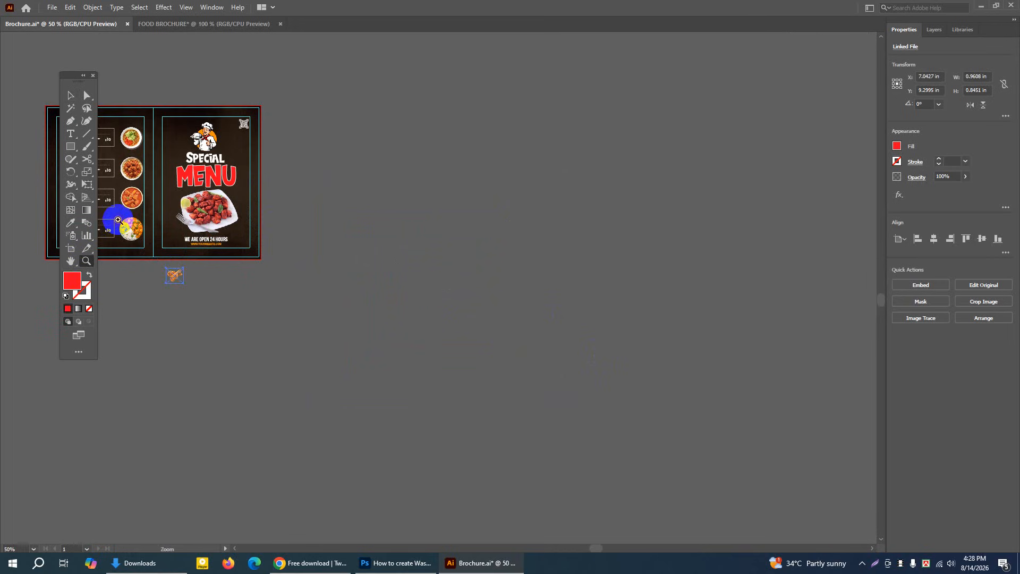
{"action": "left_click", "coordinate": [118, 220]}
{"action": "left_click", "coordinate": [474, 257]}
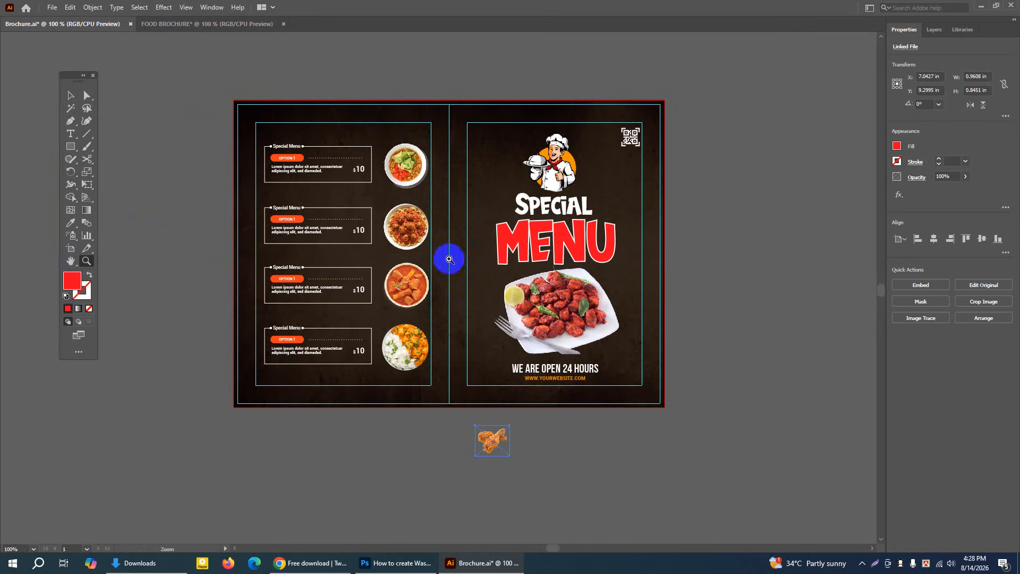
{"action": "left_click", "coordinate": [70, 95]}
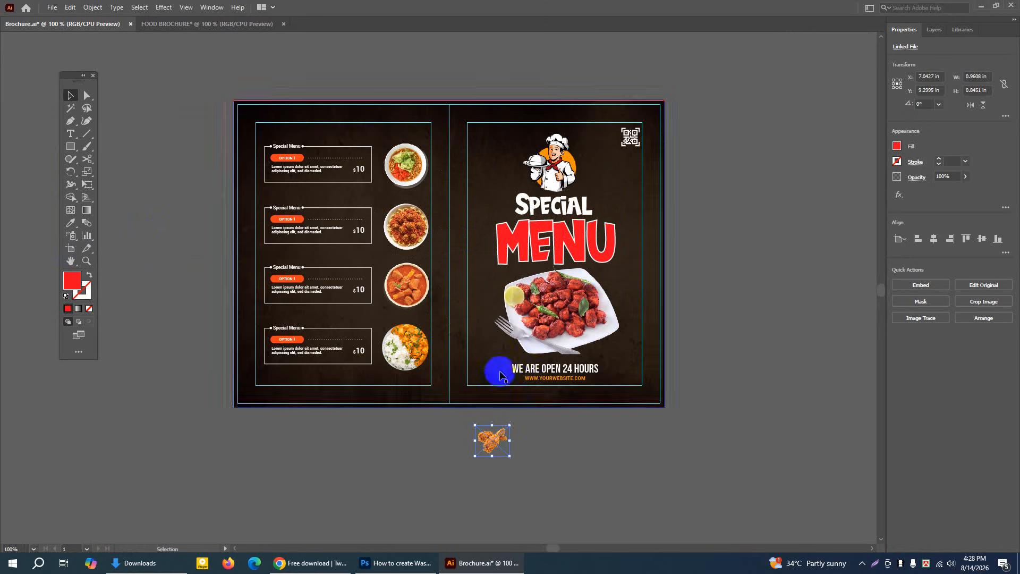
{"action": "left_click_drag", "start_coordinate": [488, 438], "coordinate": [702, 339]}
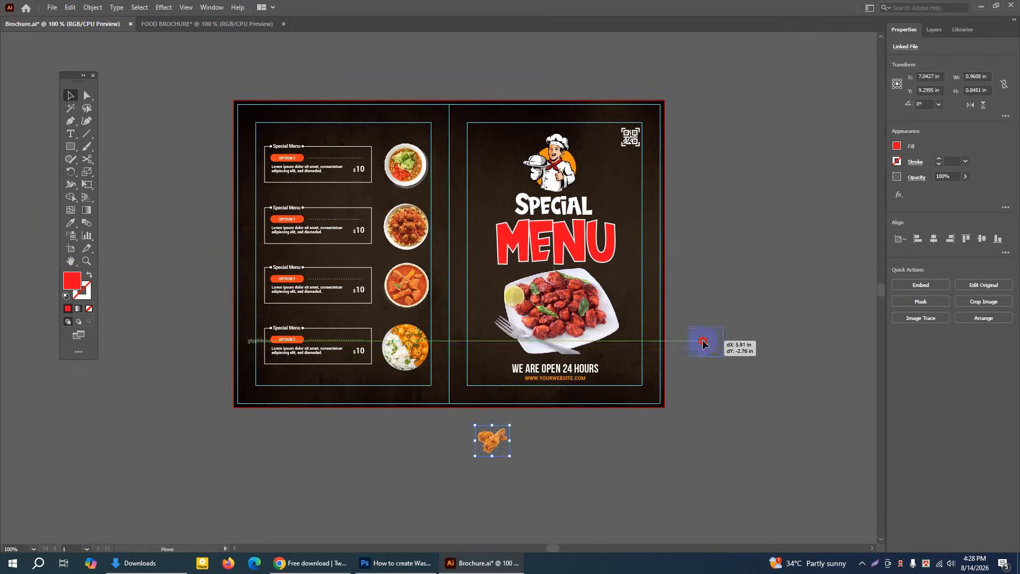
{"action": "left_click", "coordinate": [923, 286]}
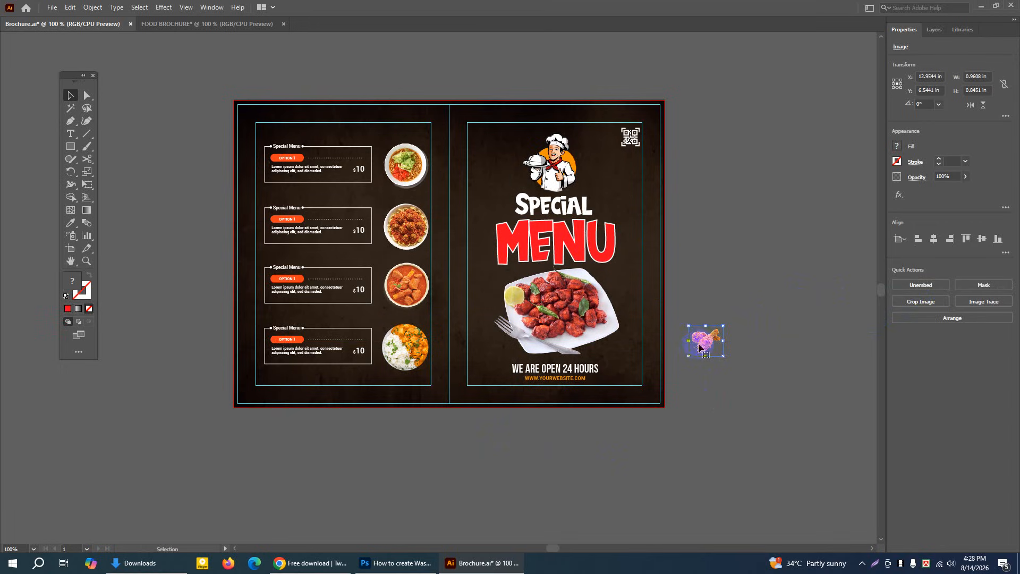
Enlarge the embedded fried chicken image to about 1.33 by 1.17 in beside the cover and delete it
{"action": "left_click_drag", "start_coordinate": [700, 347], "coordinate": [740, 267]}
{"action": "left_click", "coordinate": [771, 264]}
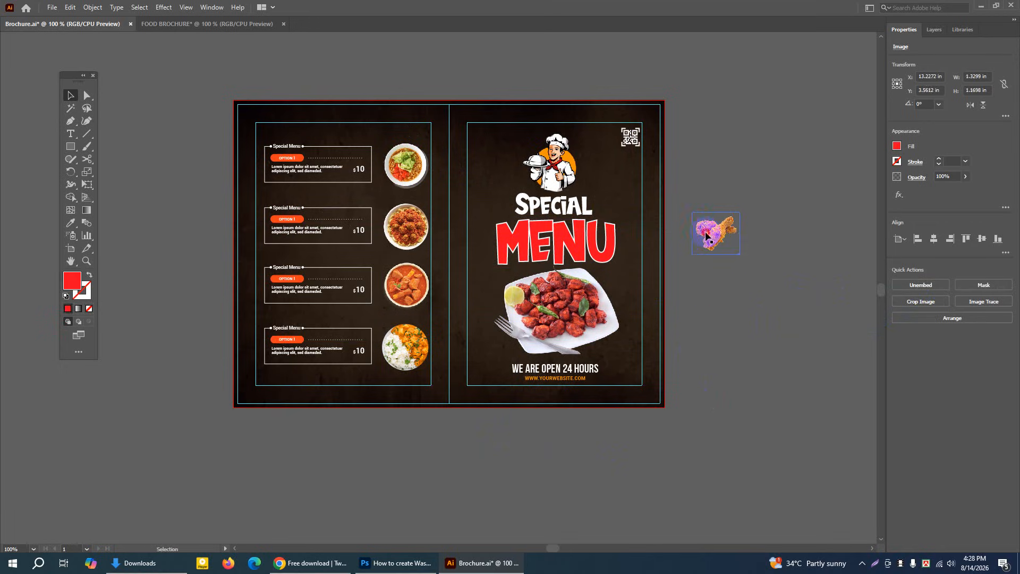
{"action": "left_click", "coordinate": [707, 233]}
{"action": "left_click_drag", "start_coordinate": [707, 234], "coordinate": [422, 157]}
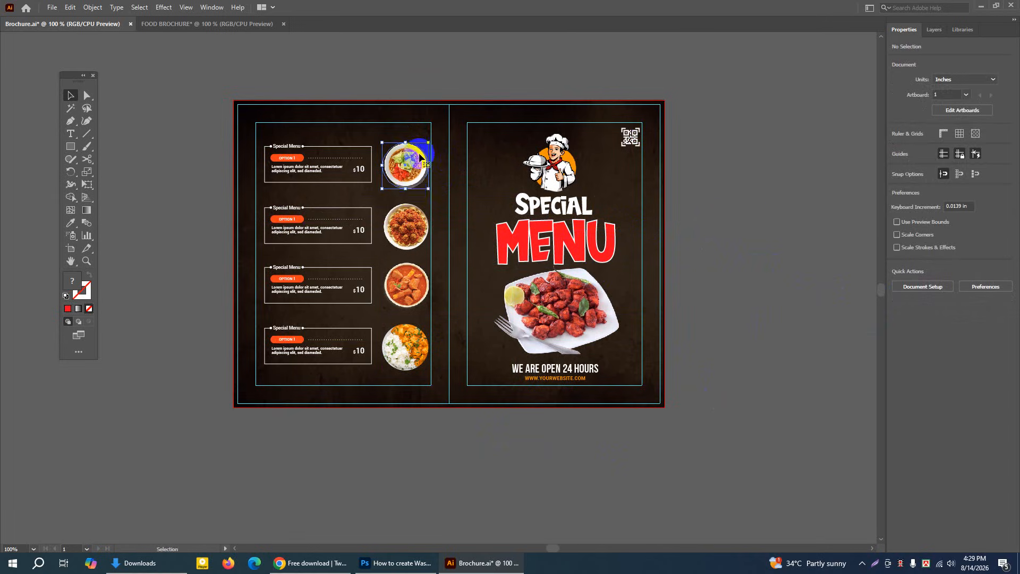
Examine the round dish pictures beside the menu boxes in the brochure as examples of placed food images
{"action": "left_click", "coordinate": [406, 239]}
{"action": "left_click", "coordinate": [410, 293]}
{"action": "left_click", "coordinate": [738, 314]}
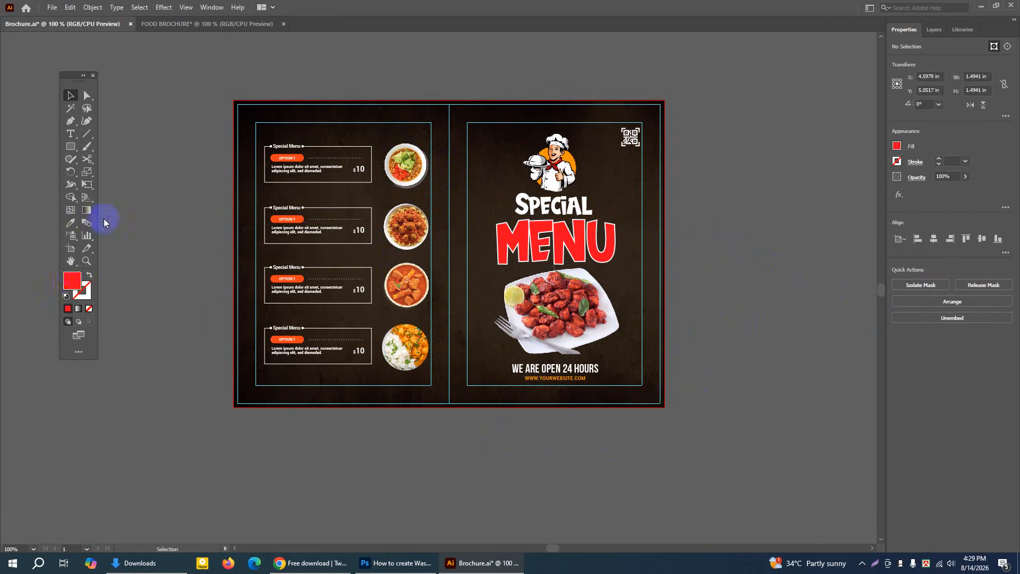
{"action": "left_click", "coordinate": [86, 261]}
{"action": "left_click", "coordinate": [398, 78]}
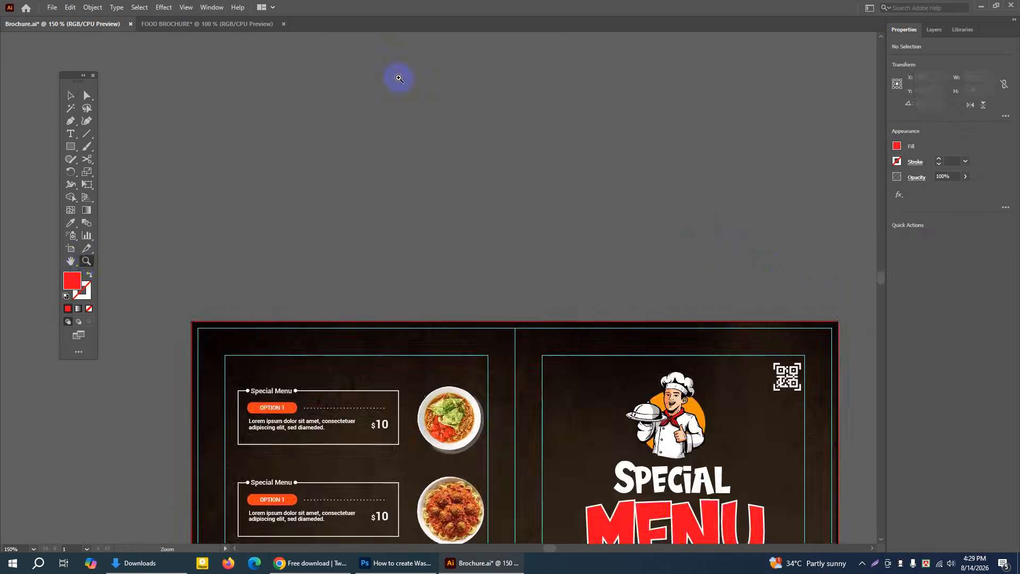
{"action": "left_click", "coordinate": [70, 95]}
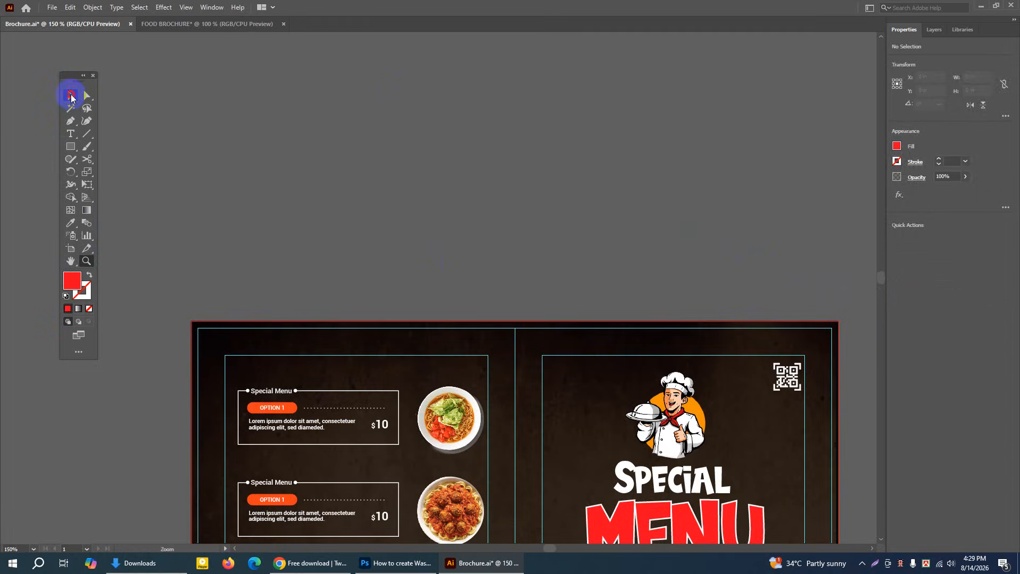
Switch to Chrome, search PNGEgg from its home page for "RESTURANT FOOD" and browse the results
{"action": "left_click", "coordinate": [309, 564]}
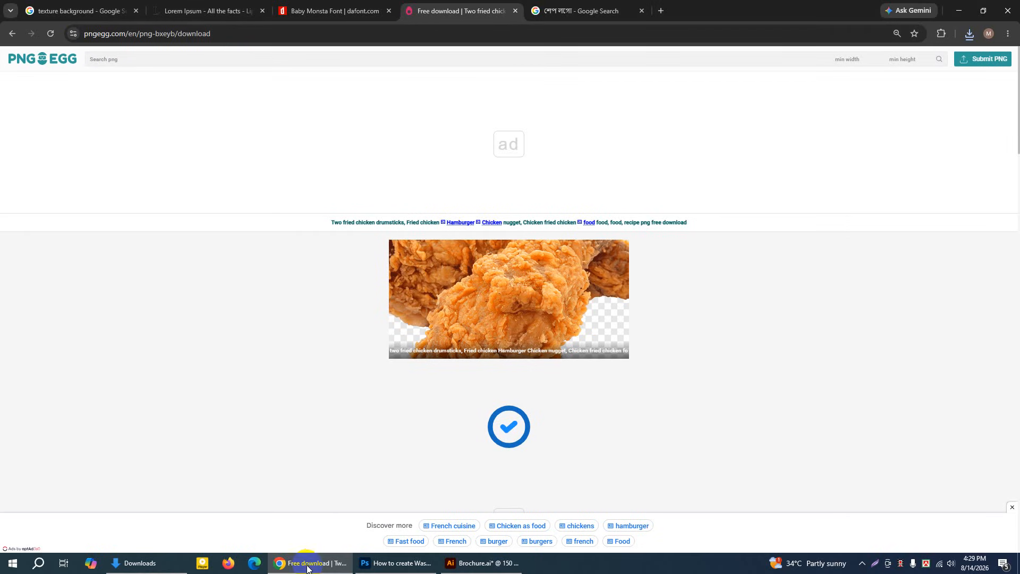
{"action": "left_click", "coordinate": [52, 63]}
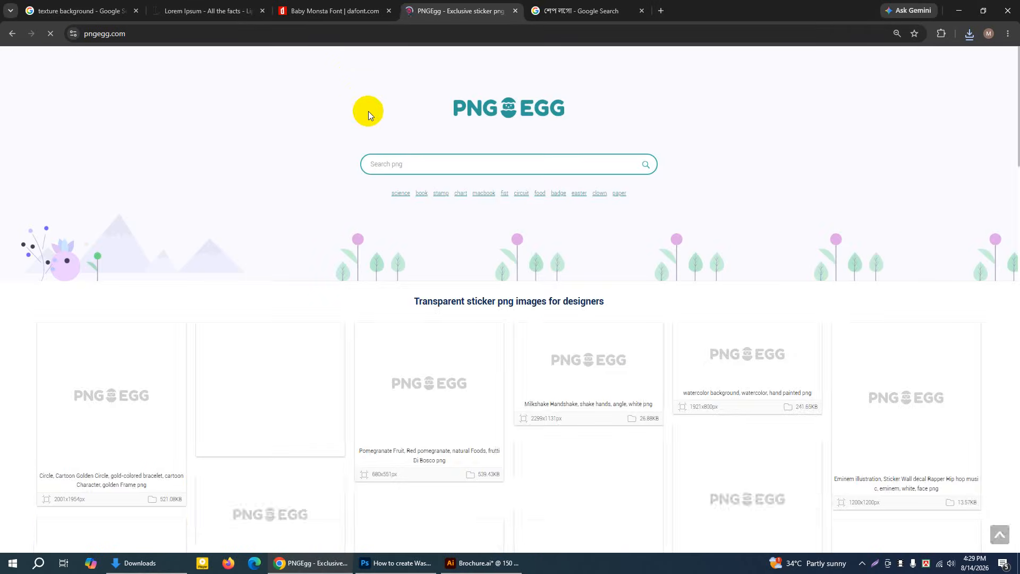
{"action": "left_click", "coordinate": [407, 168]}
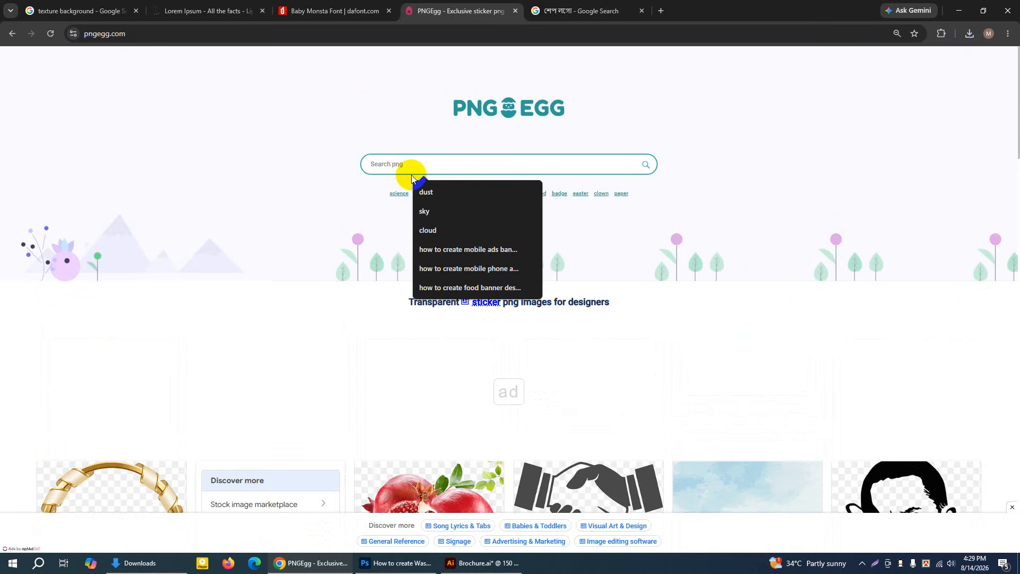
{"action": "type", "text": "FOOD"}
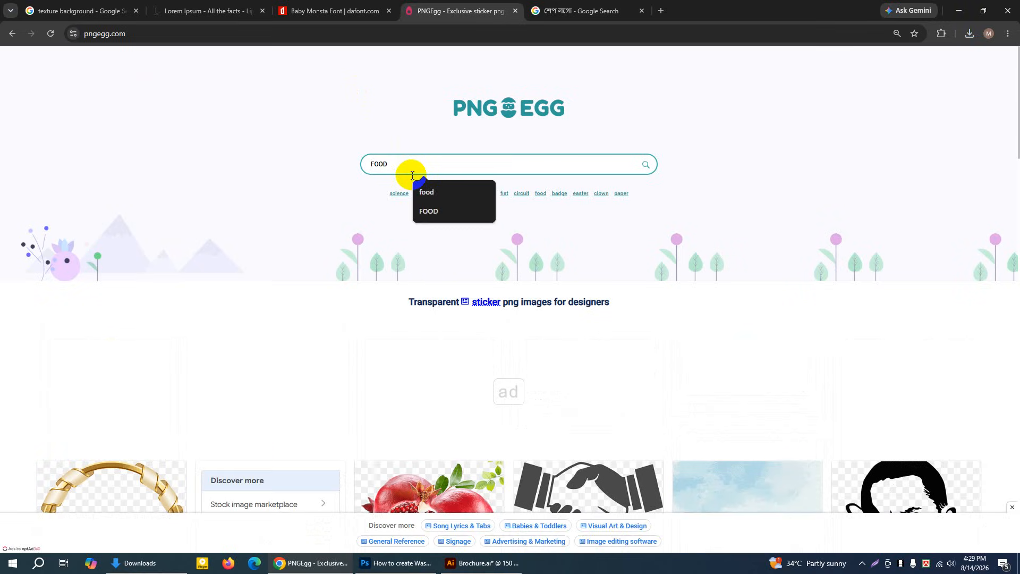
{"action": "key", "text": "BackSpace"}
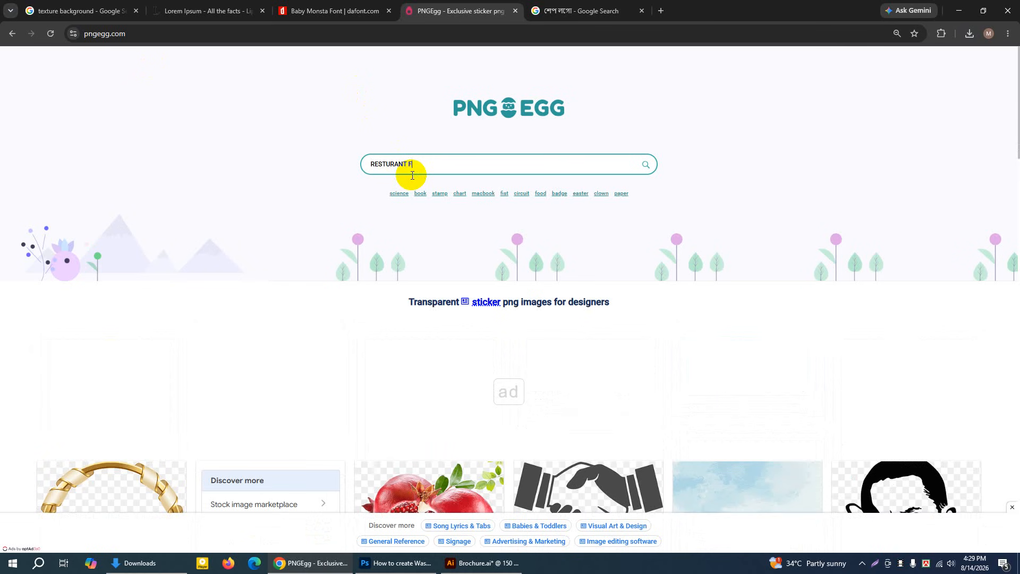
{"action": "type", "text": "RESTURANT FOOD"}
{"action": "key", "text": "Return"}
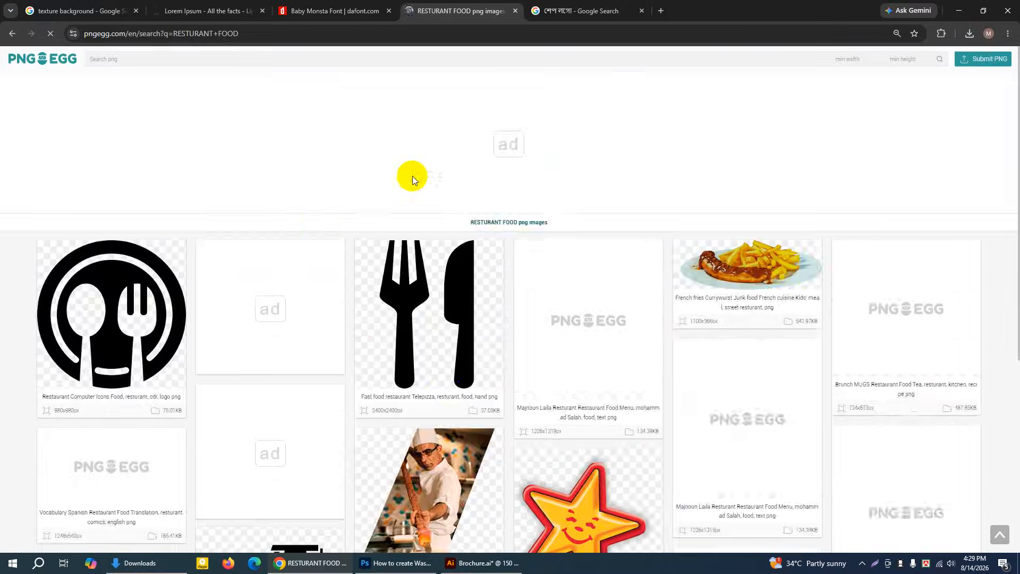
{"action": "scroll", "coordinate": [317, 228], "scroll_direction": "down", "scroll_amount": 3}
{"action": "scroll", "coordinate": [505, 222], "scroll_direction": "down", "scroll_amount": 5}
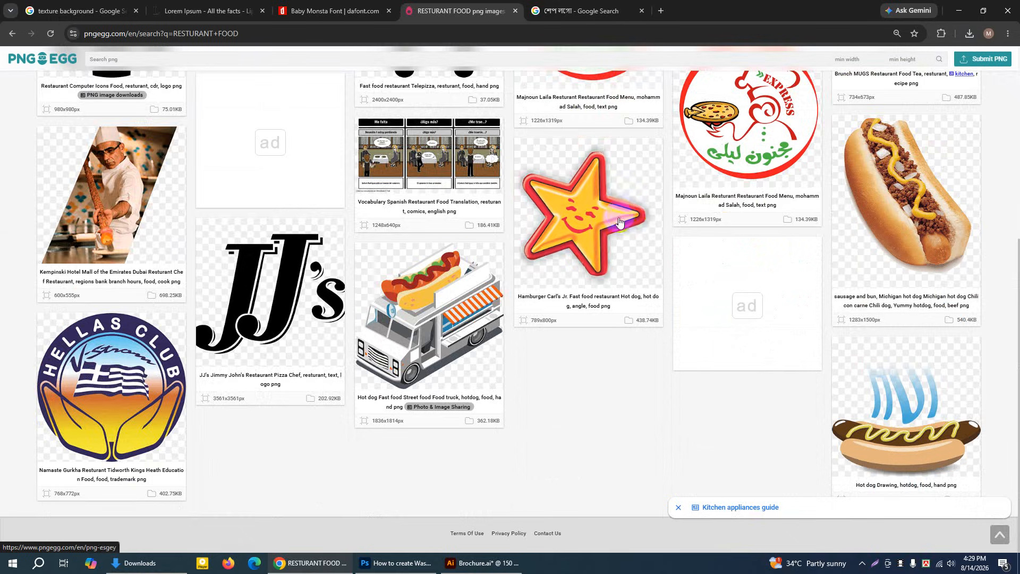
{"action": "scroll", "coordinate": [448, 278], "scroll_direction": "up", "scroll_amount": 8}
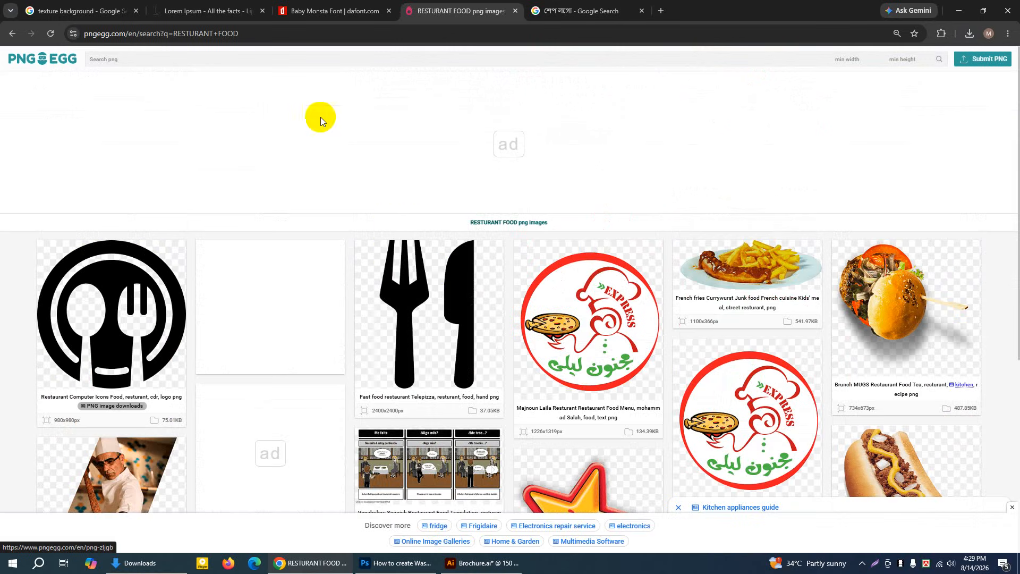
Search PNGEgg for "FOOD" and browse the results for a suitable dish image
{"action": "left_click", "coordinate": [130, 60]}
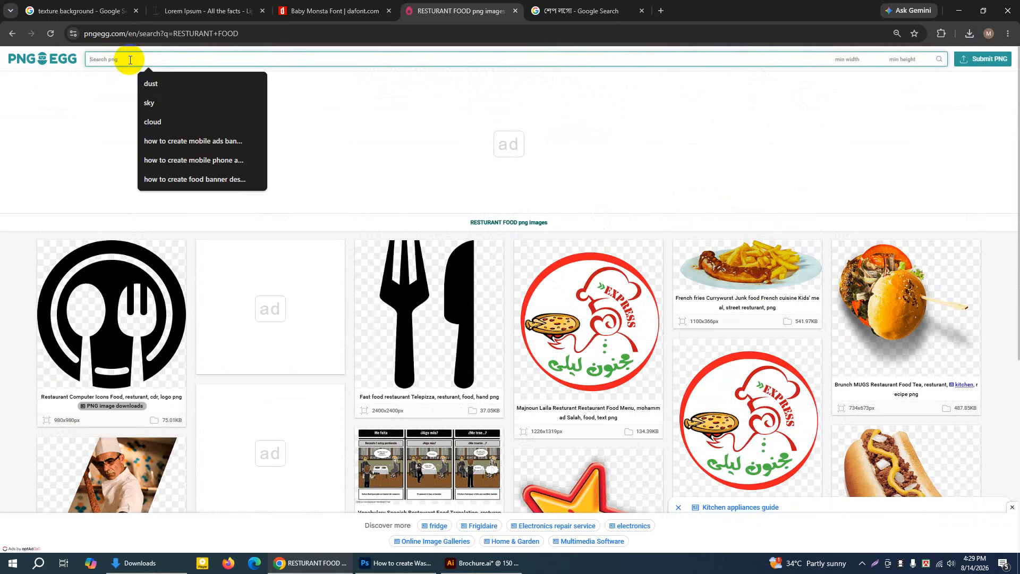
{"action": "type", "text": "FOOD"}
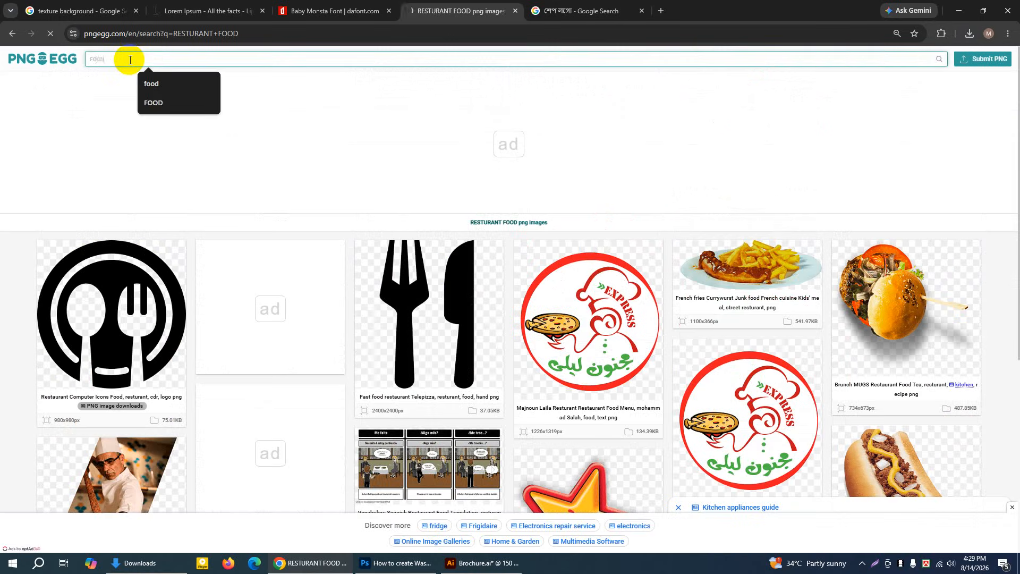
{"action": "scroll", "coordinate": [508, 286], "scroll_direction": "down", "scroll_amount": 6}
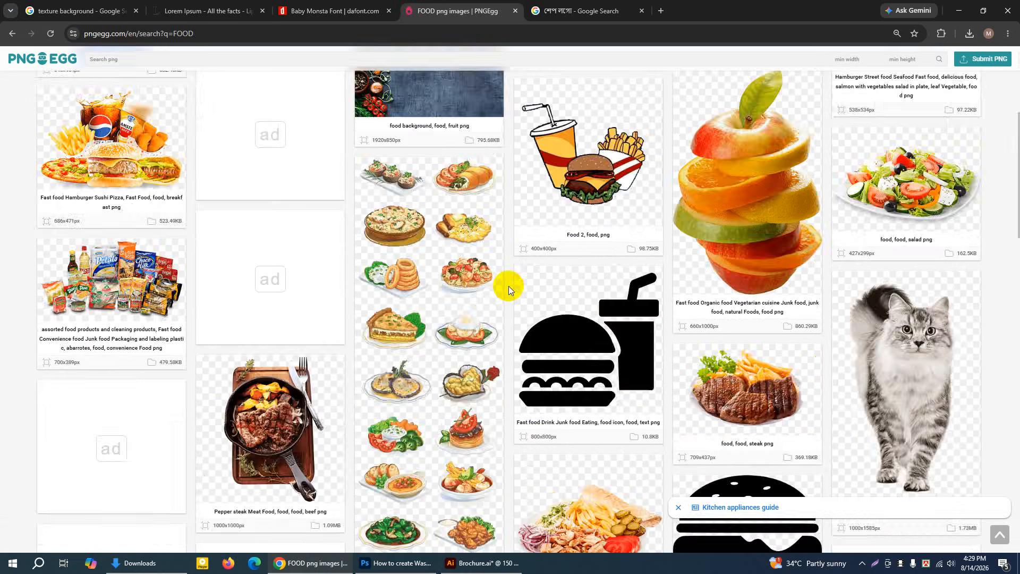
{"action": "scroll", "coordinate": [508, 285], "scroll_direction": "down", "scroll_amount": 6}
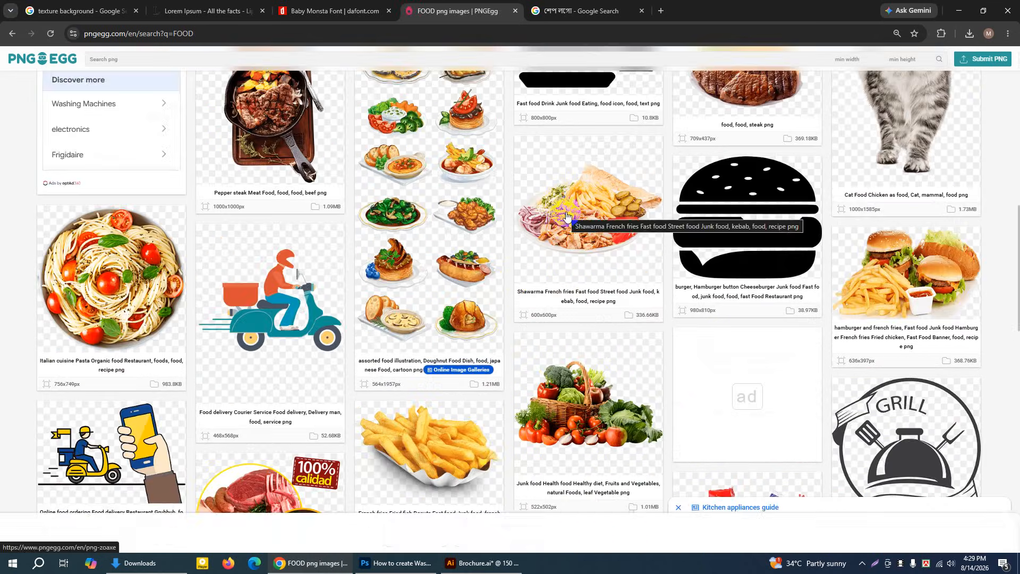
Try to open the Italian pasta image from the FOOD results, mute the system sound and close the unlock advertisement
{"action": "left_click", "coordinate": [145, 230]}
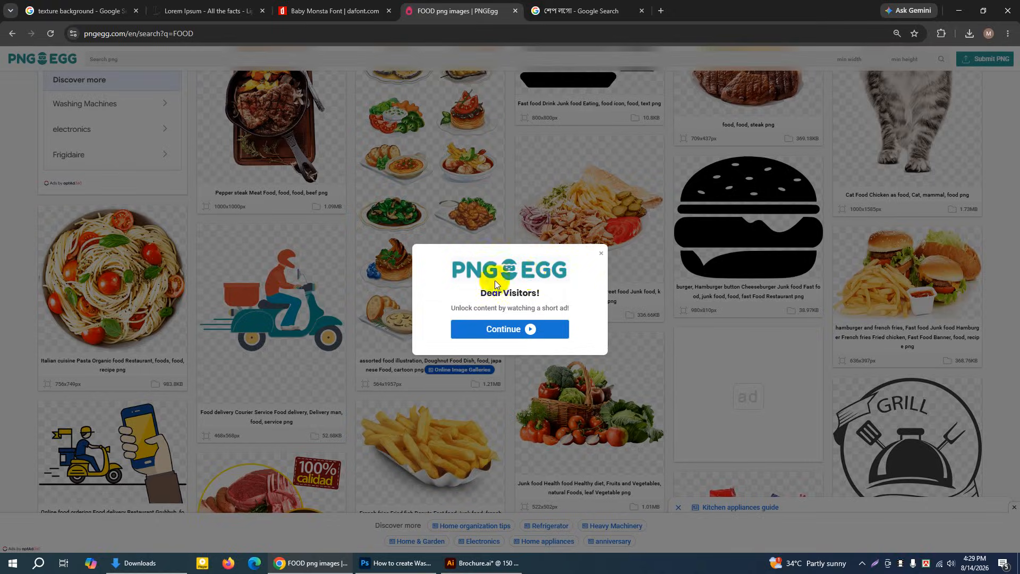
{"action": "left_click", "coordinate": [490, 329]}
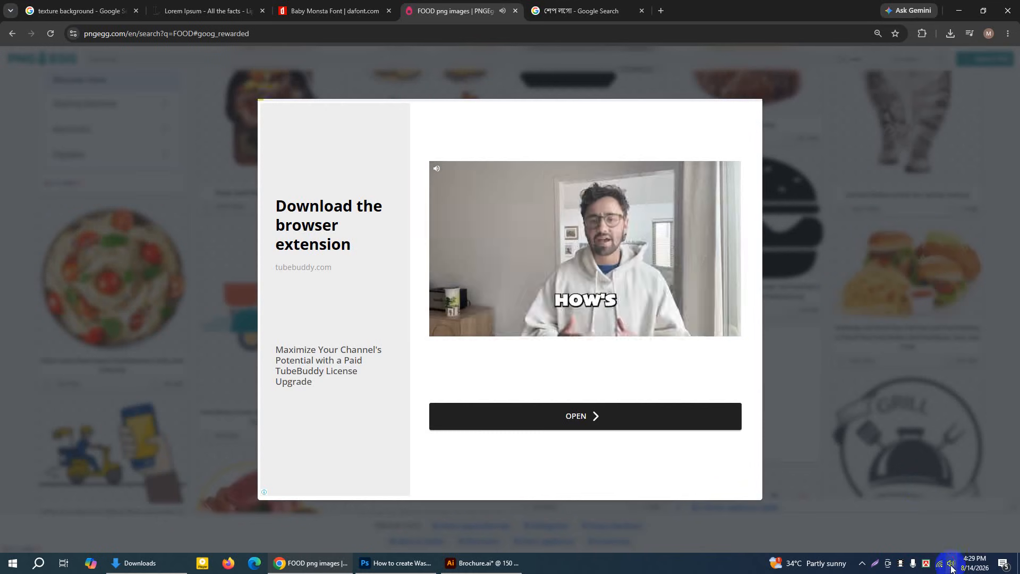
{"action": "left_click", "coordinate": [951, 562]}
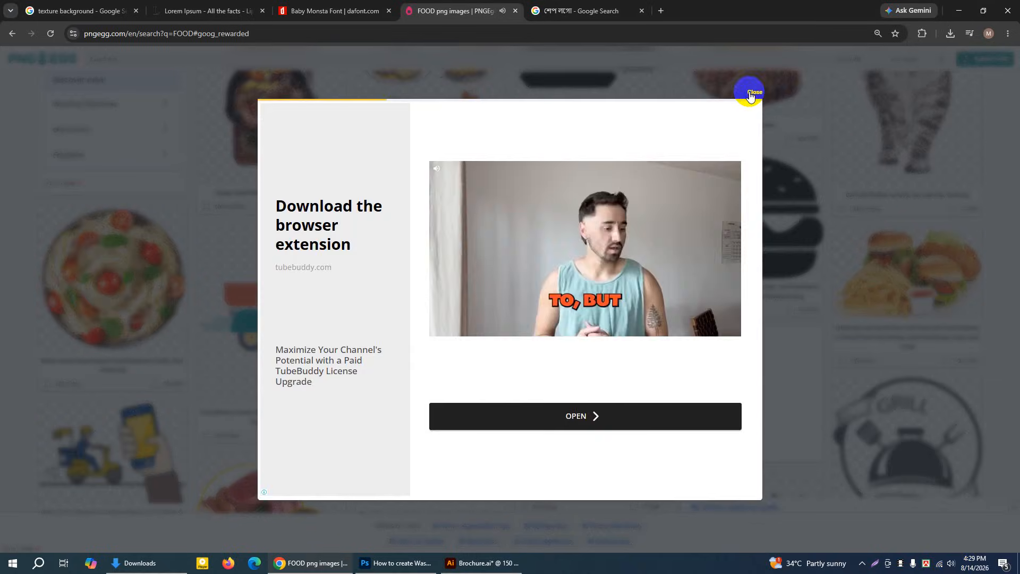
{"action": "left_click", "coordinate": [752, 95]}
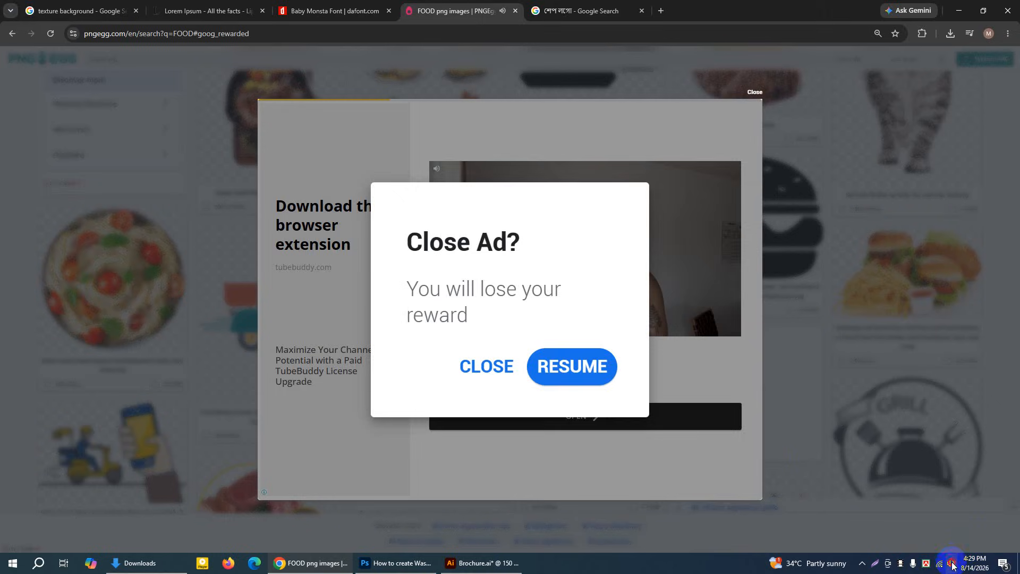
{"action": "left_click", "coordinate": [952, 564]}
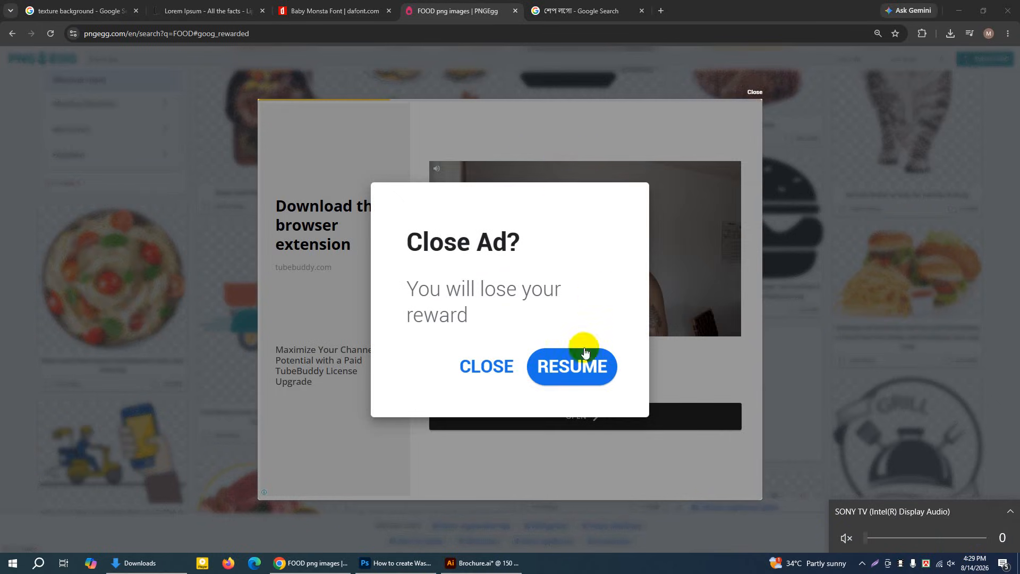
{"action": "left_click", "coordinate": [471, 366]}
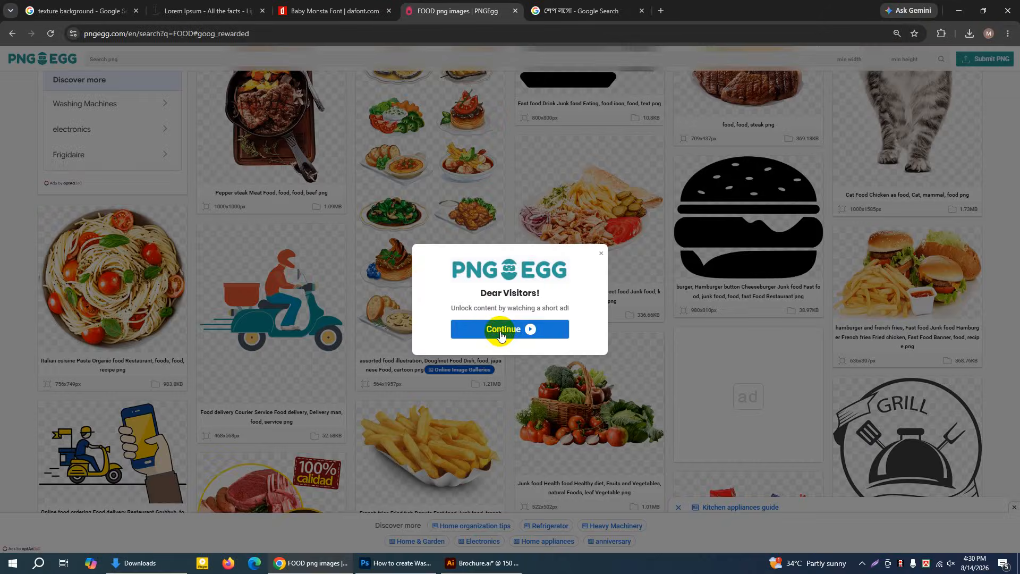
Play the unlock advertisement over the PNGEgg FOOD results and close it to return to the images
{"action": "left_click", "coordinate": [500, 333]}
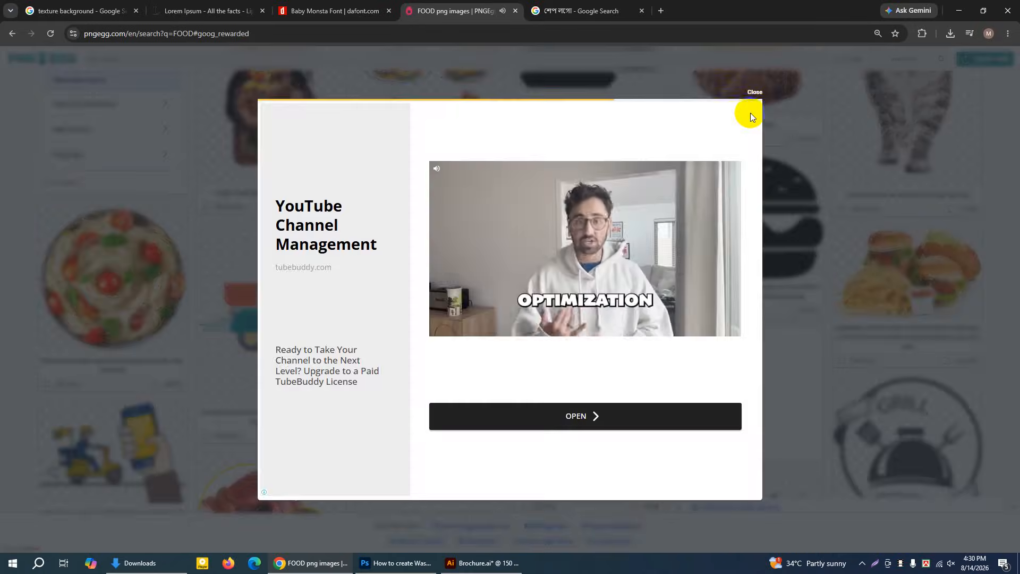
{"action": "left_click", "coordinate": [750, 112]}
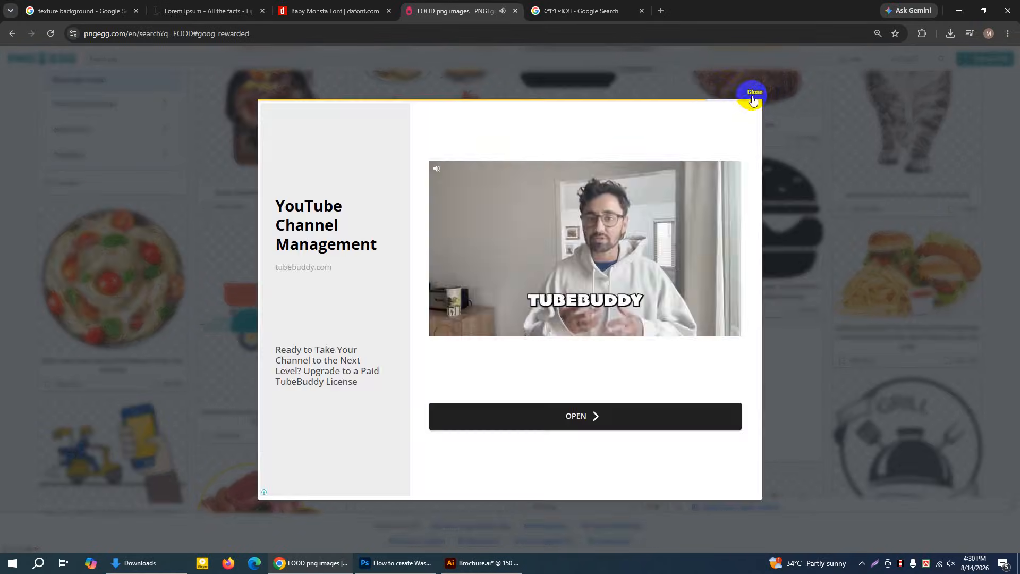
{"action": "left_click", "coordinate": [752, 100]}
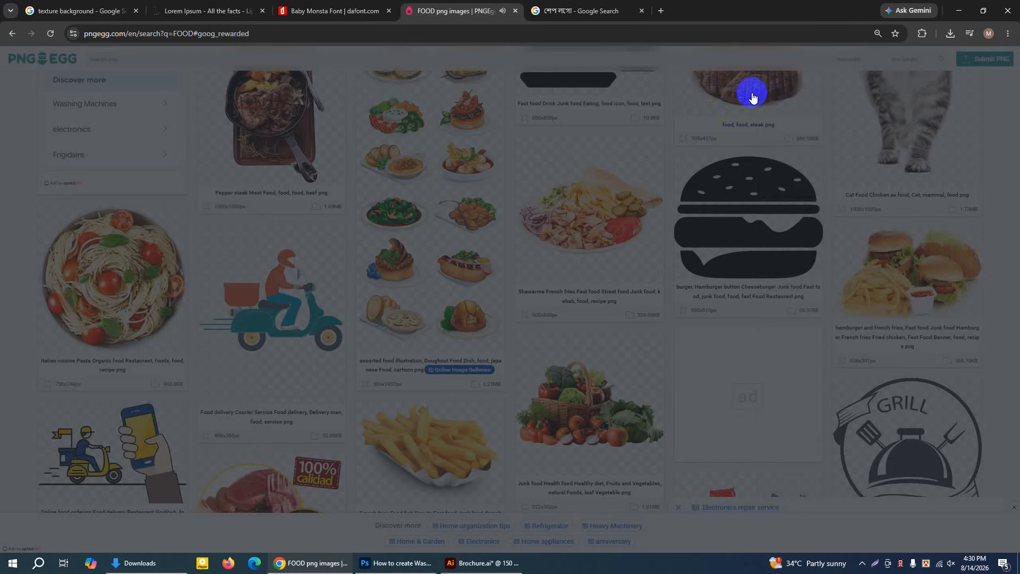
{"action": "left_click", "coordinate": [755, 94]}
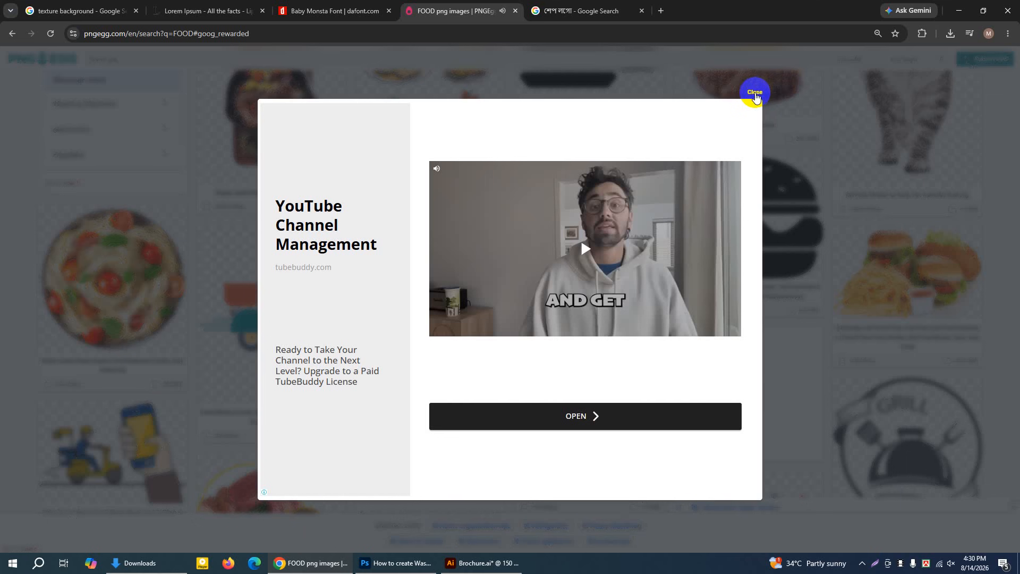
{"action": "left_click", "coordinate": [755, 94]}
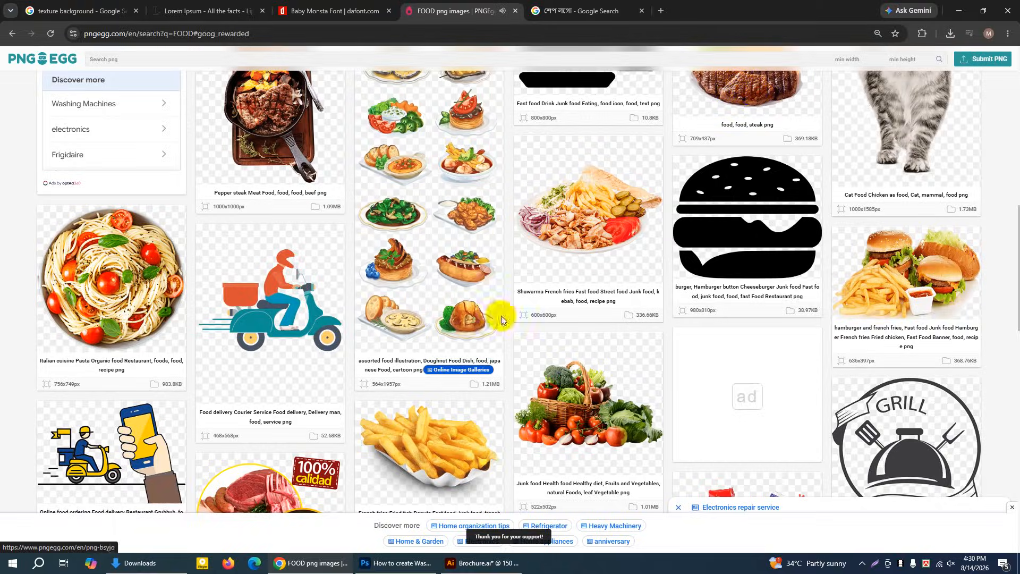
Open the grilled steak with fries image from the FOOD results and download its PNG
{"action": "scroll", "coordinate": [550, 365], "scroll_direction": "down", "scroll_amount": 1}
{"action": "scroll", "coordinate": [540, 338], "scroll_direction": "up", "scroll_amount": 4}
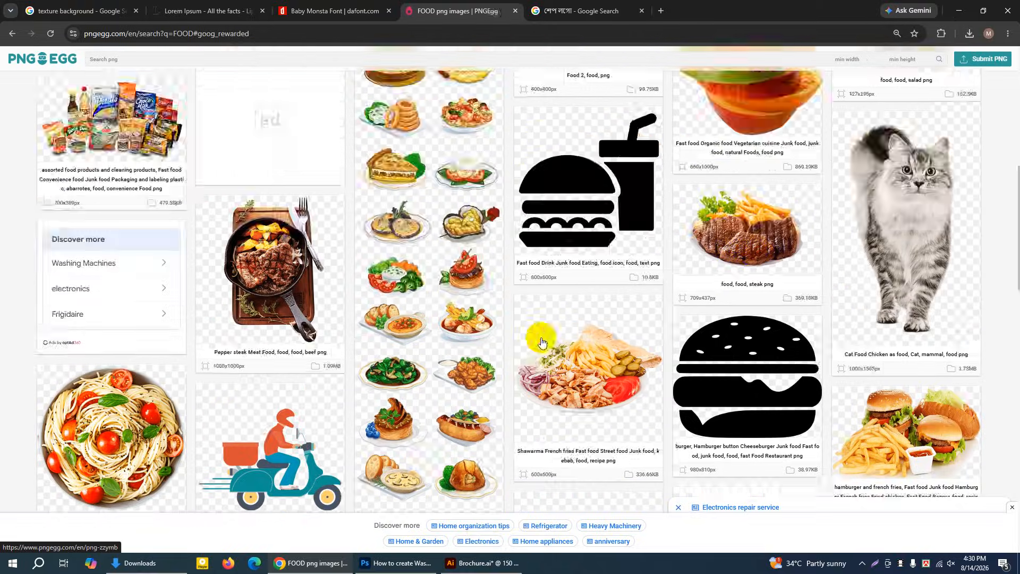
{"action": "left_click", "coordinate": [722, 222]}
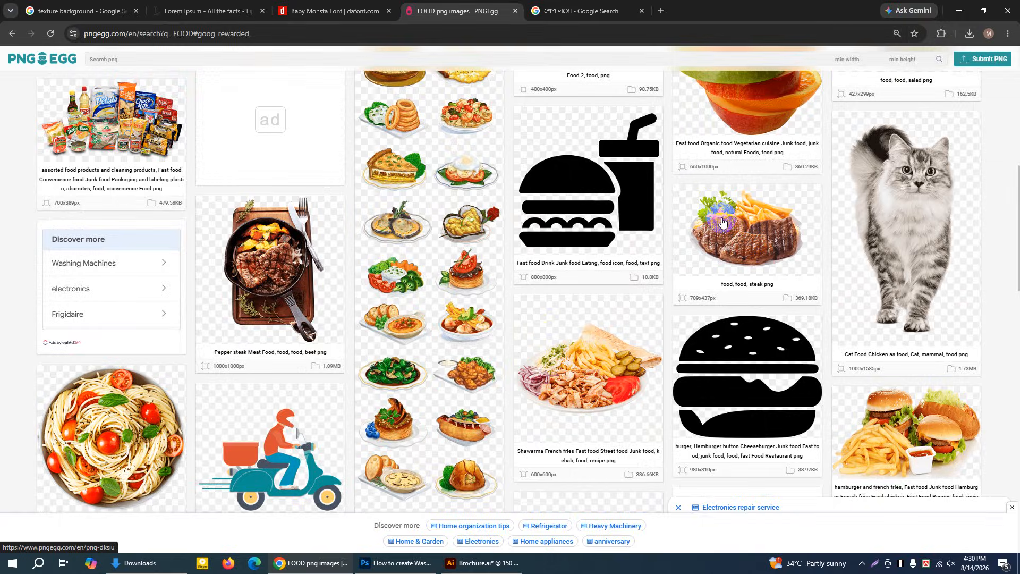
{"action": "left_click", "coordinate": [726, 226]}
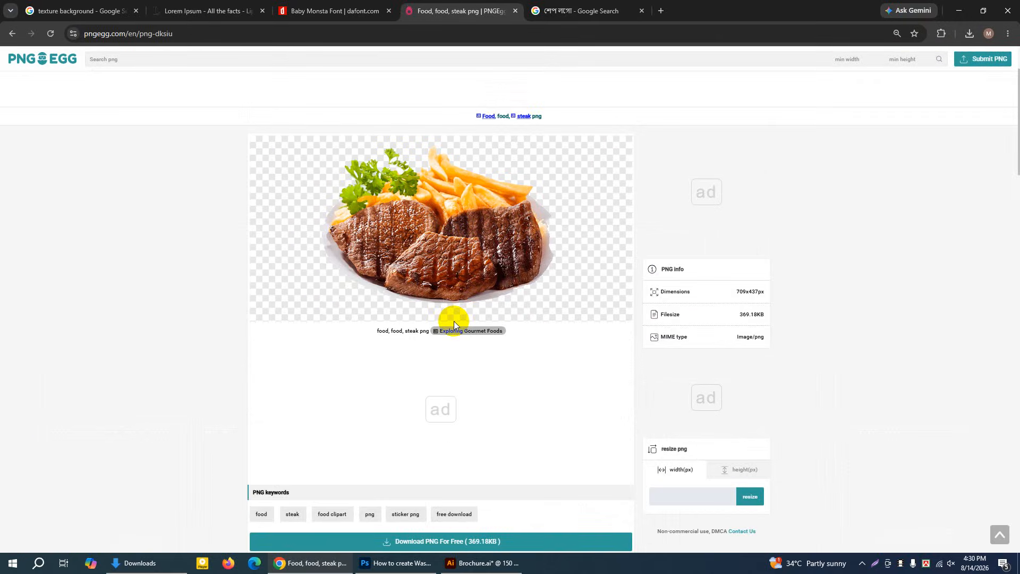
{"action": "scroll", "coordinate": [454, 320], "scroll_direction": "down", "scroll_amount": 1}
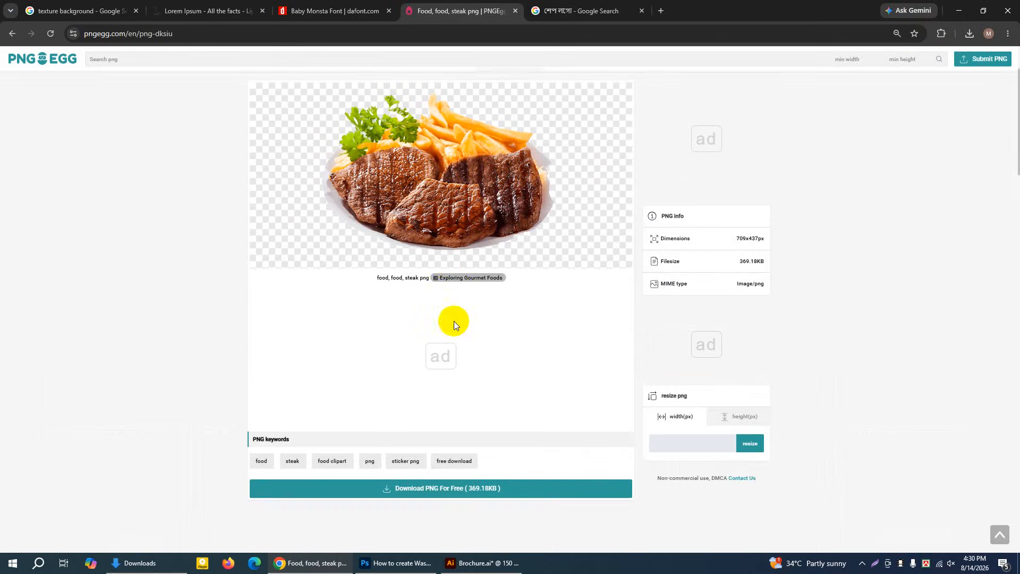
{"action": "left_click", "coordinate": [436, 494]}
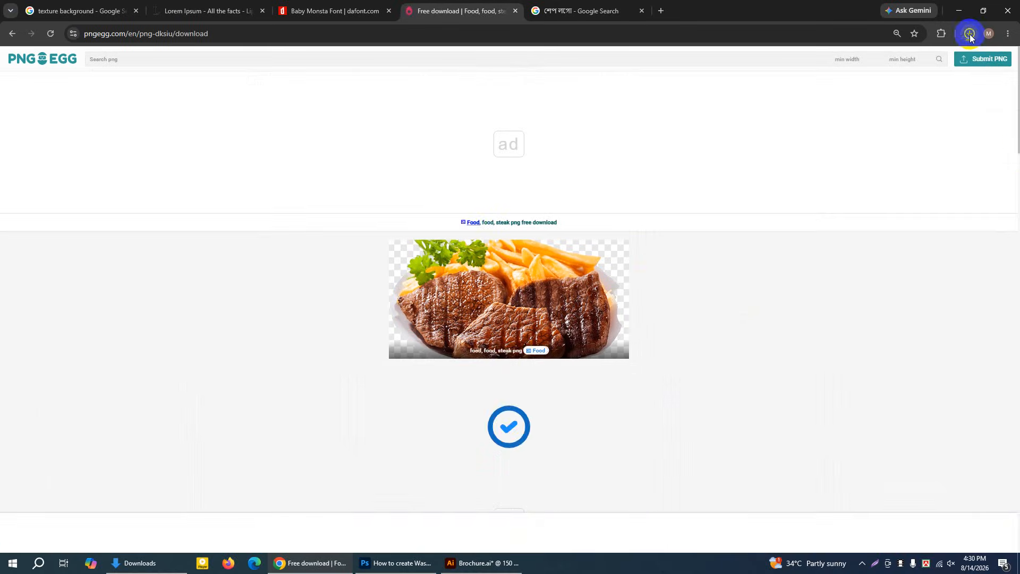
{"action": "scroll", "coordinate": [447, 340], "scroll_direction": "down", "scroll_amount": 2}
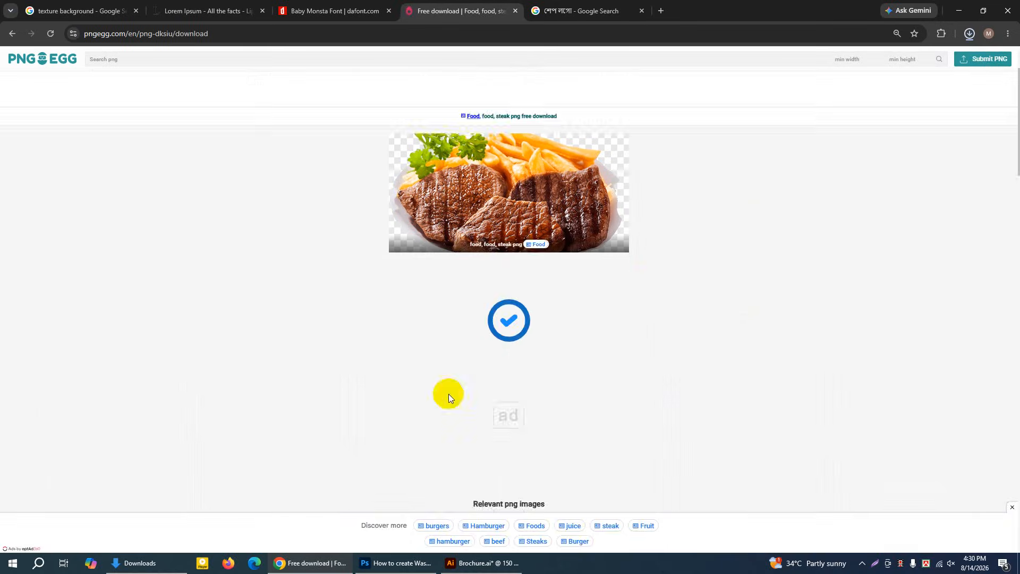
{"action": "left_click", "coordinate": [301, 566]}
{"action": "left_click", "coordinate": [302, 566]}
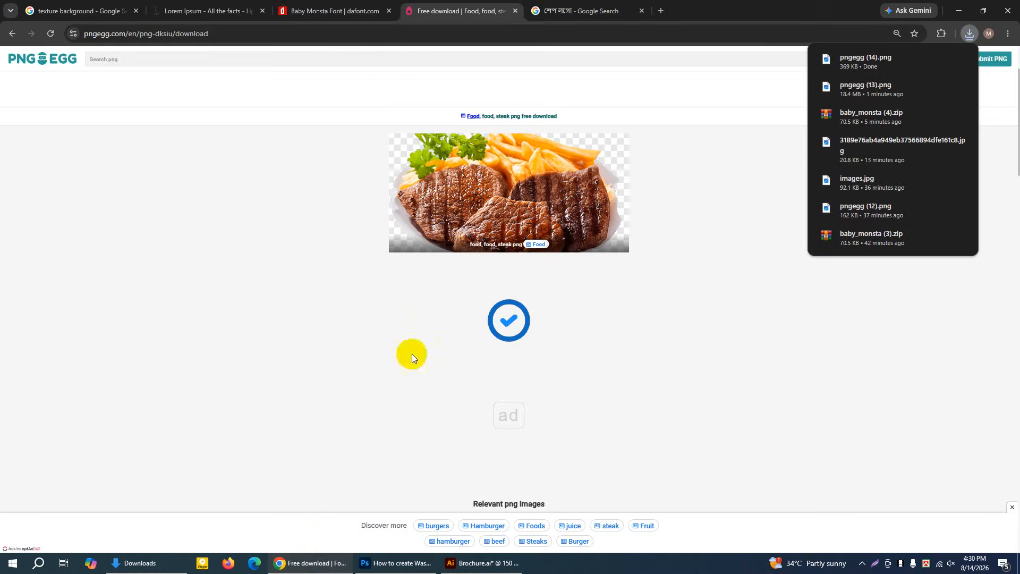
{"action": "left_click", "coordinate": [551, 11]}
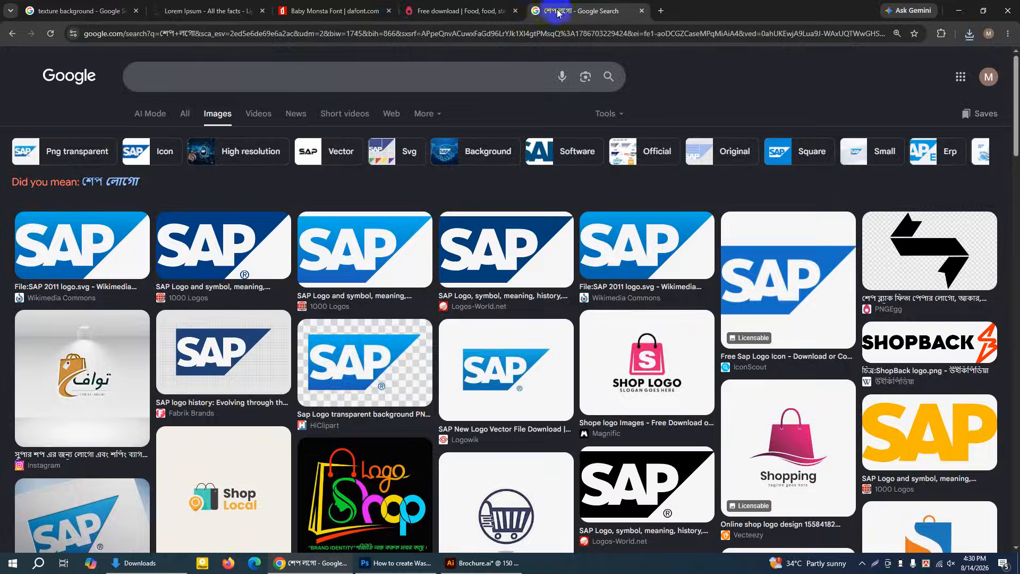
{"action": "left_click", "coordinate": [324, 12]}
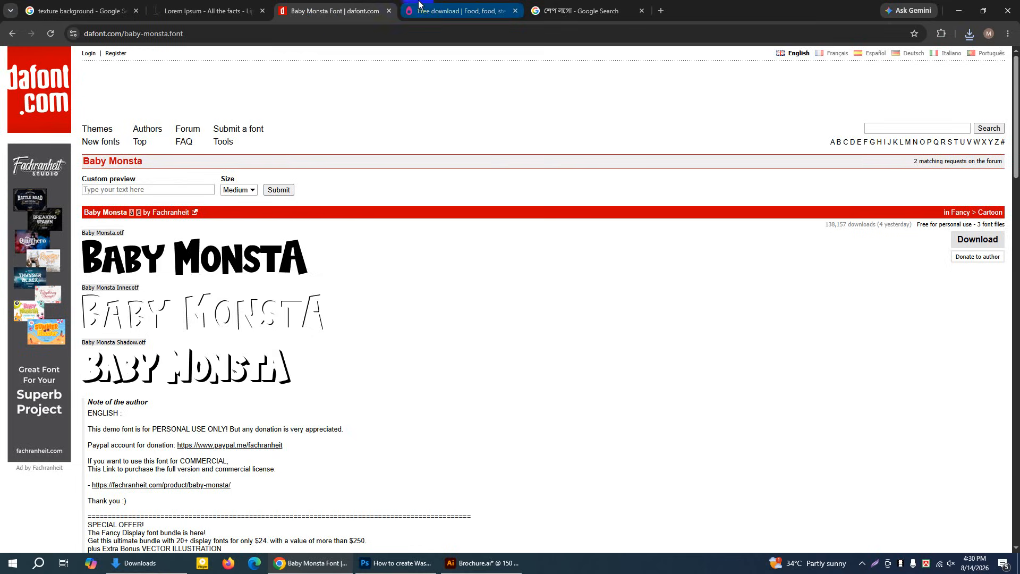
{"action": "left_click", "coordinate": [455, 11]}
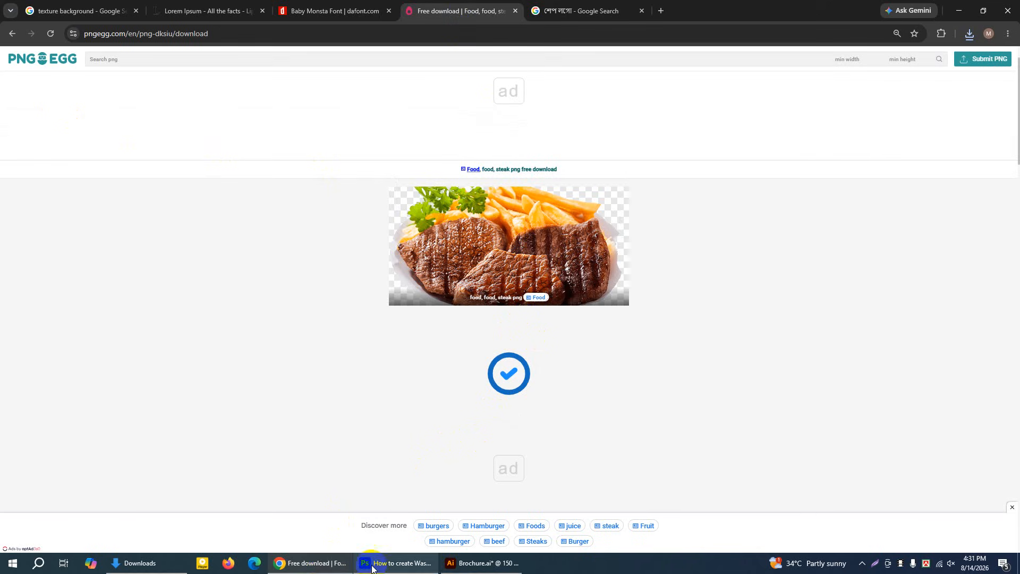
Switch to Illustrator and examine the dish pictures on both panels of the Brochure.ai reference design
{"action": "left_click", "coordinate": [478, 563]}
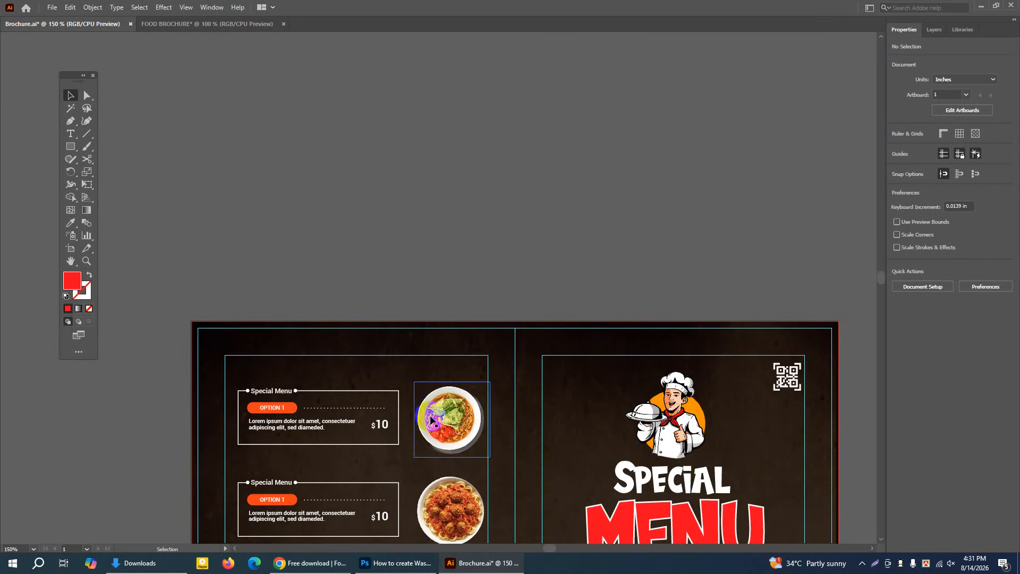
{"action": "mouse_move", "coordinate": [485, 569]}
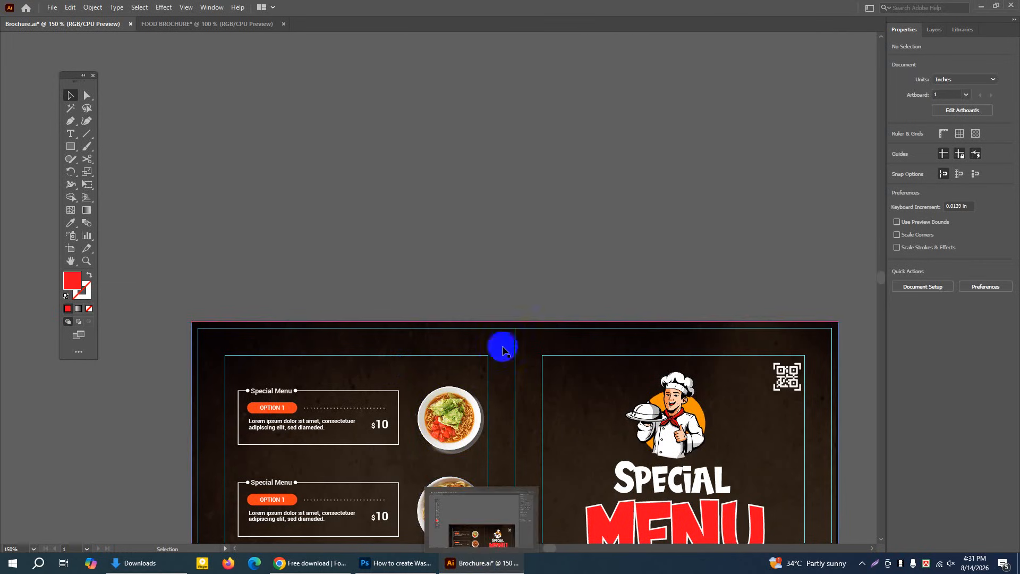
{"action": "scroll", "coordinate": [264, 289], "scroll_direction": "down", "scroll_amount": 5}
{"action": "scroll", "coordinate": [359, 321], "scroll_direction": "down", "scroll_amount": 2}
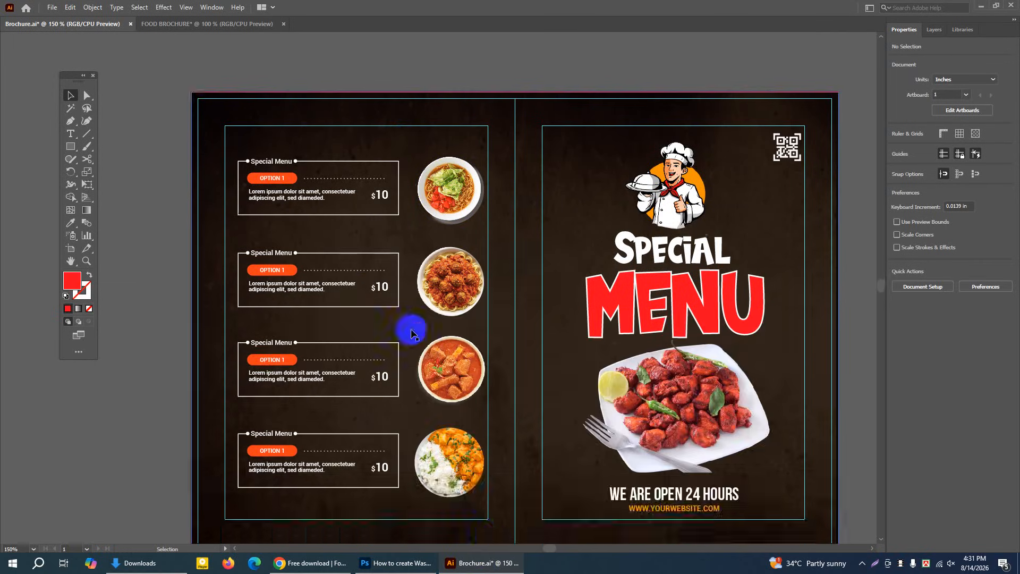
Switch to Chrome, search Google for "food" in a new tab and browse the image results
{"action": "left_click", "coordinate": [328, 568]}
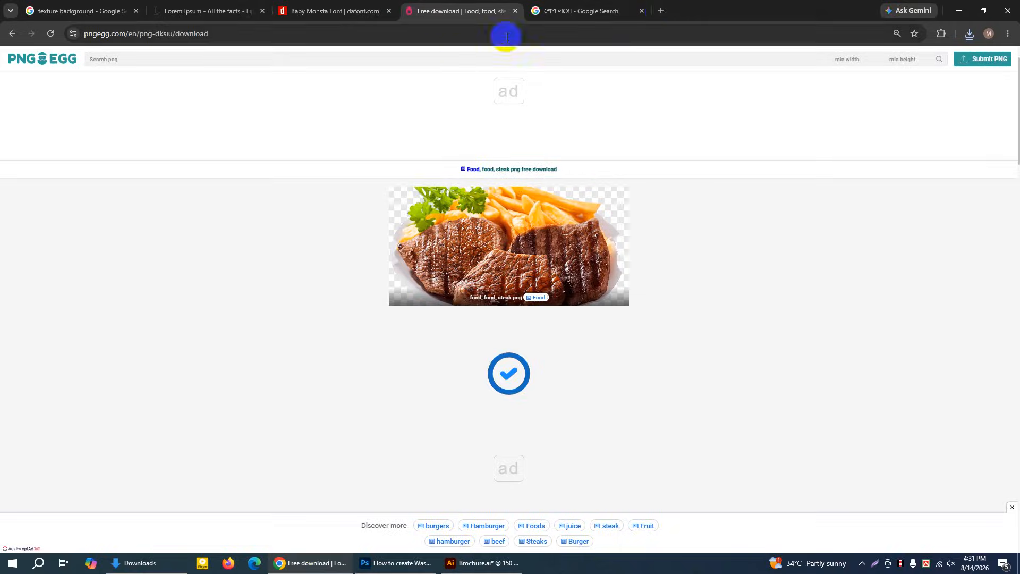
{"action": "left_click", "coordinate": [662, 14]}
{"action": "left_click", "coordinate": [494, 200]}
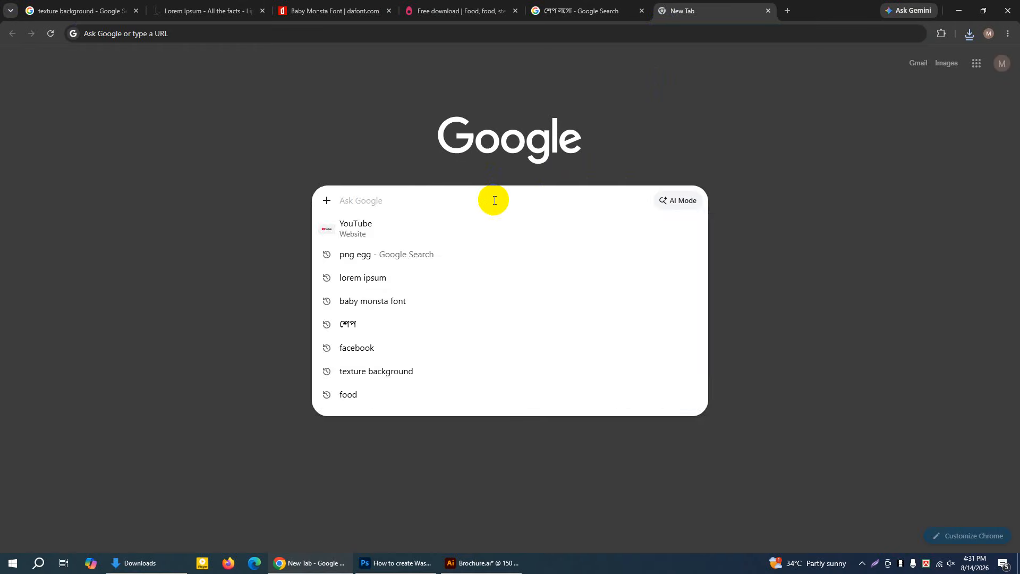
{"action": "type", "text": "FOO"}
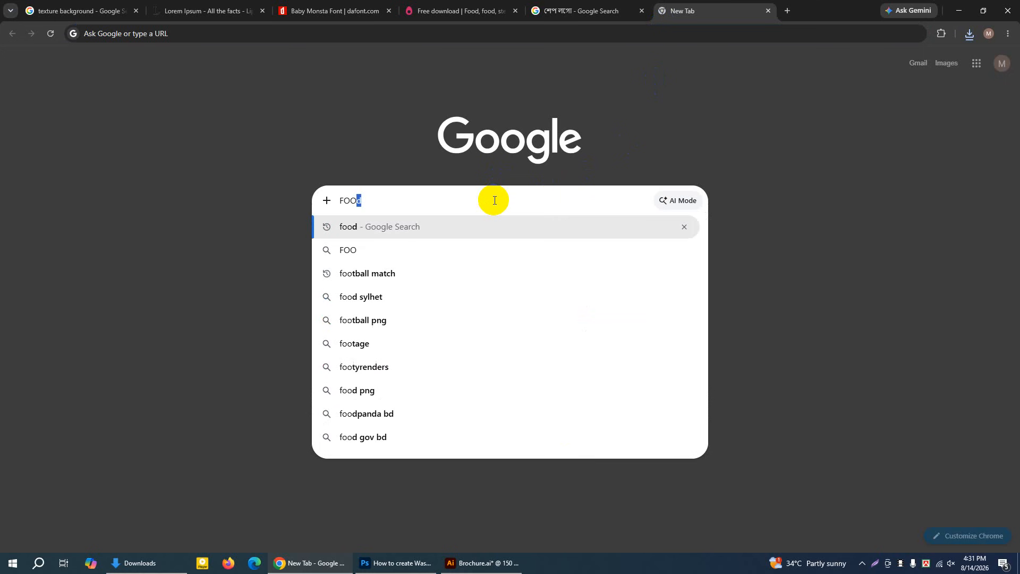
{"action": "key", "text": "Return"}
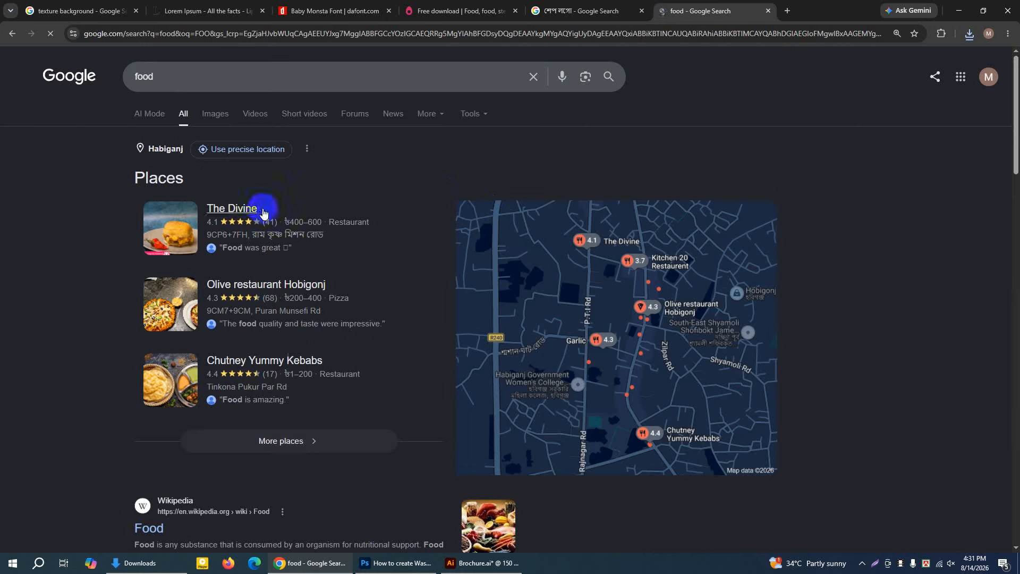
{"action": "left_click", "coordinate": [217, 127]}
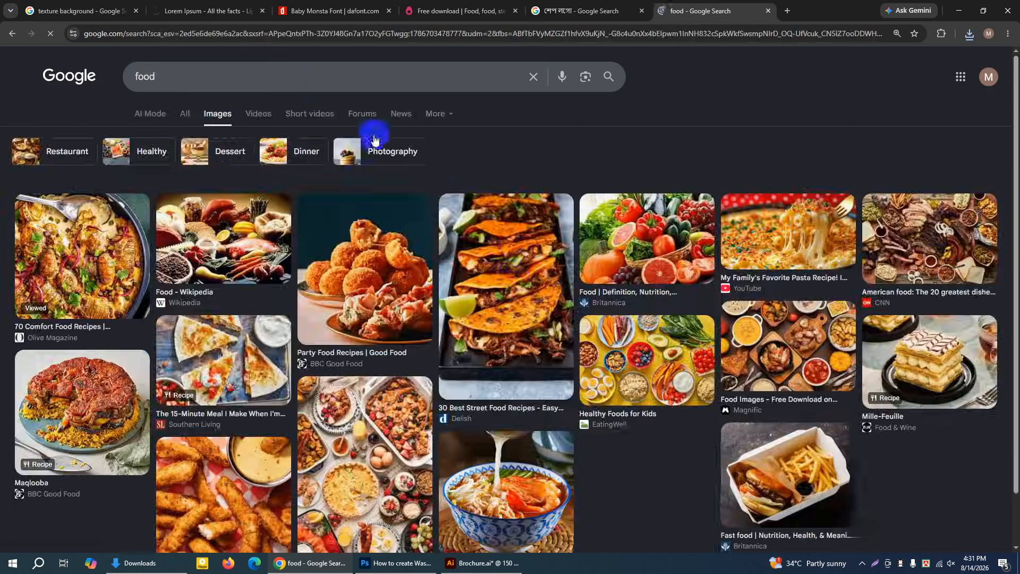
{"action": "scroll", "coordinate": [513, 276], "scroll_direction": "down", "scroll_amount": 6}
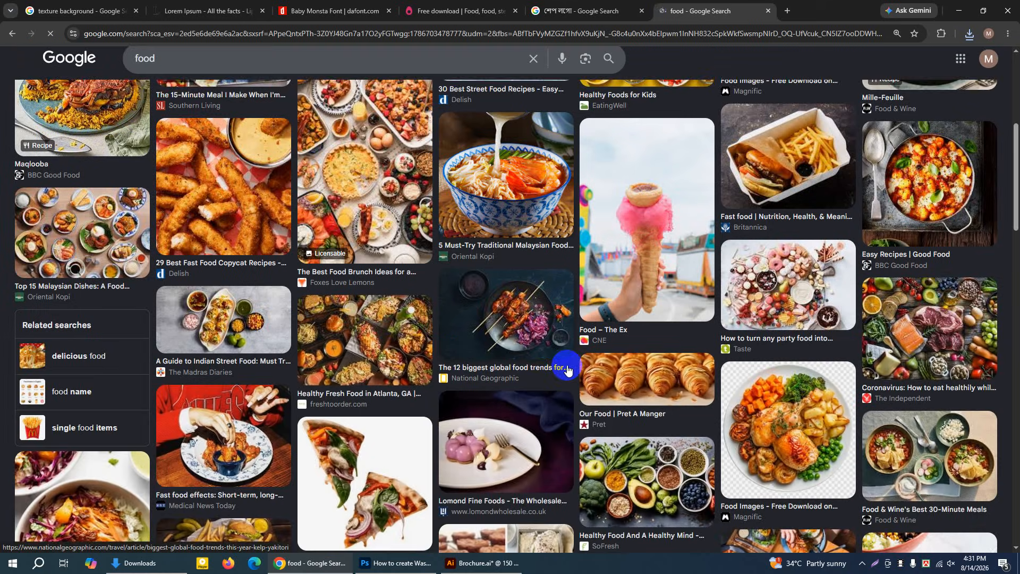
{"action": "scroll", "coordinate": [529, 247], "scroll_direction": "up", "scroll_amount": 1}
Open the Oriental Kopi noodle soup image from the results and save it to the Desktop as images (1).jpg
{"action": "left_click", "coordinate": [525, 243]}
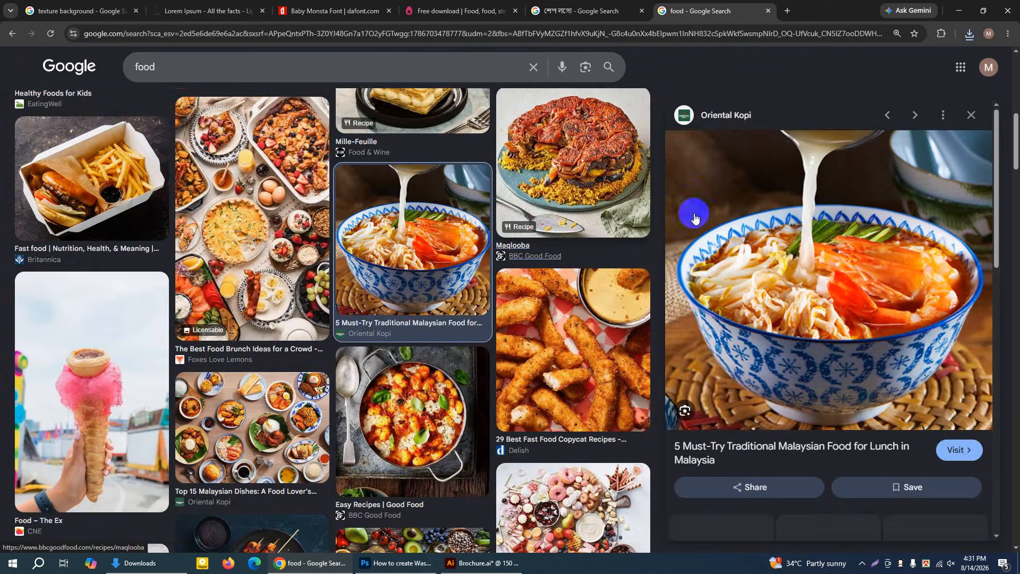
{"action": "right_click", "coordinate": [814, 223]}
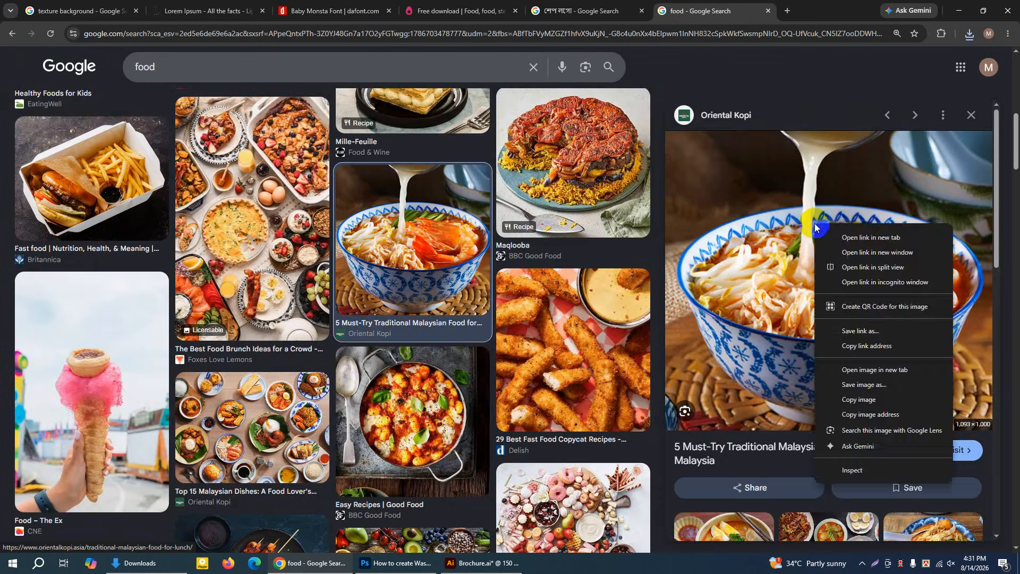
{"action": "left_click", "coordinate": [863, 385]}
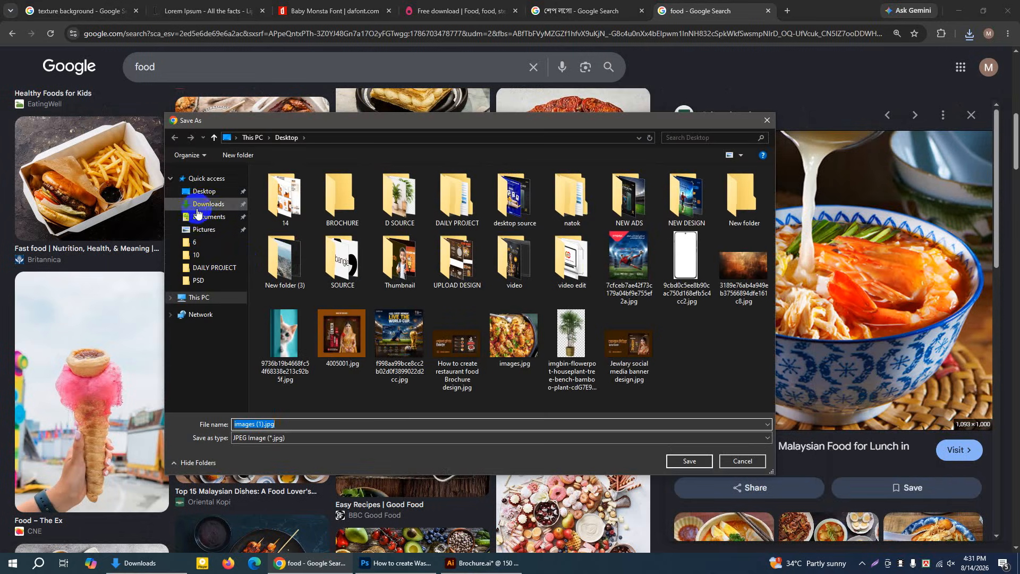
{"action": "left_click", "coordinate": [200, 192]}
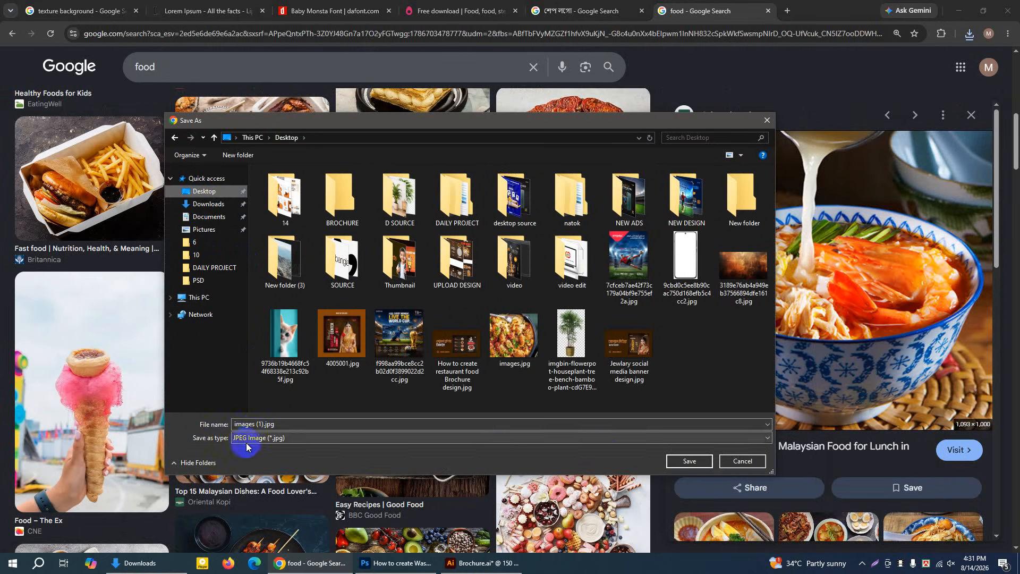
{"action": "left_click", "coordinate": [681, 463]}
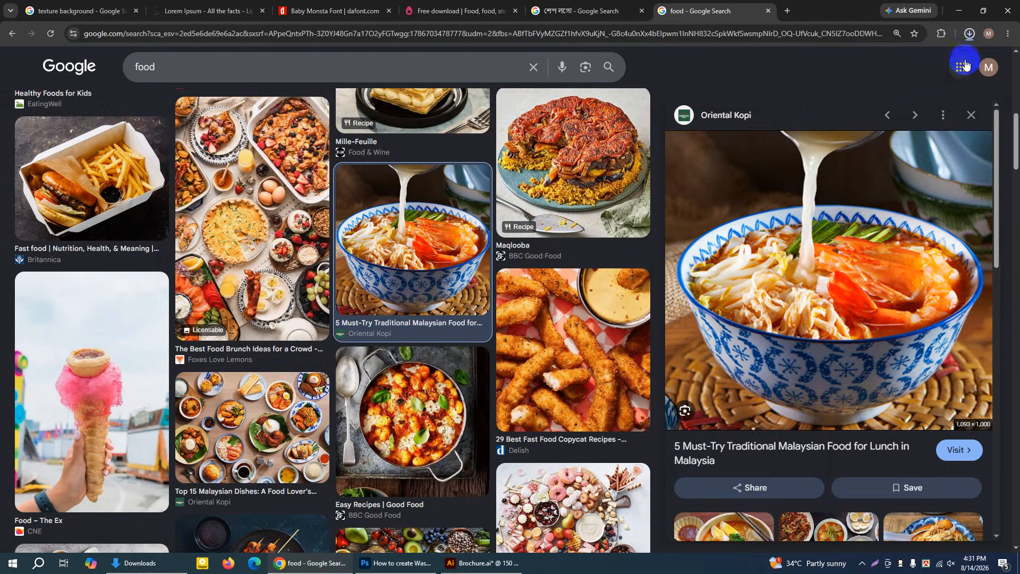
Show the saved images (1).jpg in its Desktop folder and place it in Illustrator's Brochure.ai document
{"action": "left_click", "coordinate": [970, 35]}
{"action": "left_click", "coordinate": [935, 61]}
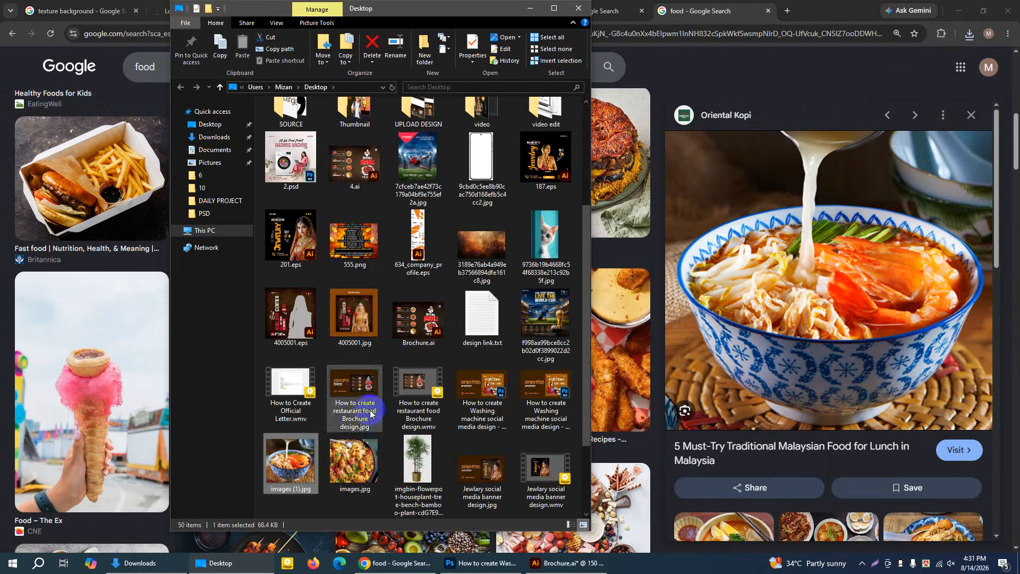
{"action": "left_click_drag", "start_coordinate": [286, 473], "coordinate": [164, 253]}
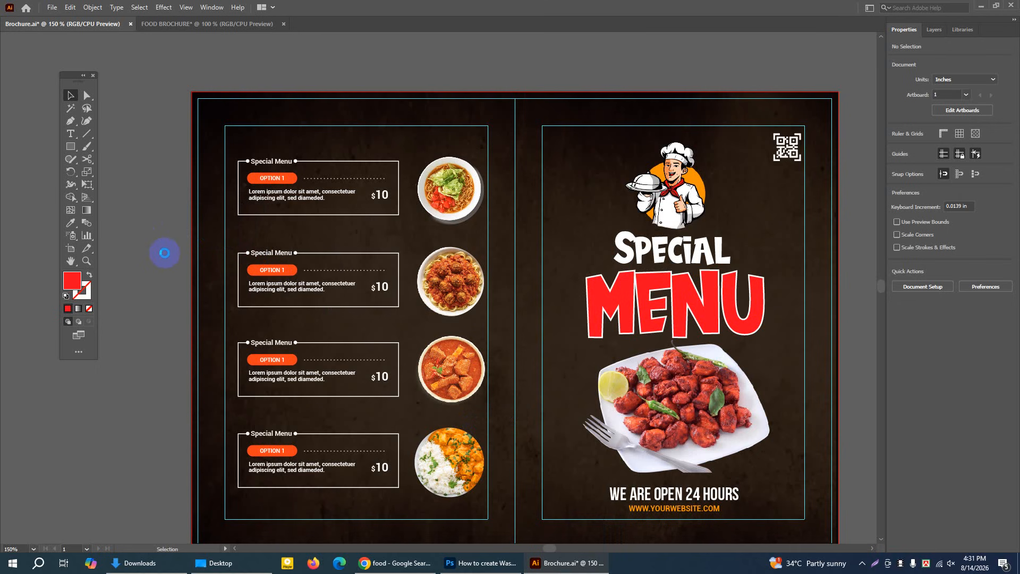
{"action": "left_click_drag", "start_coordinate": [284, 180], "coordinate": [539, 269]}
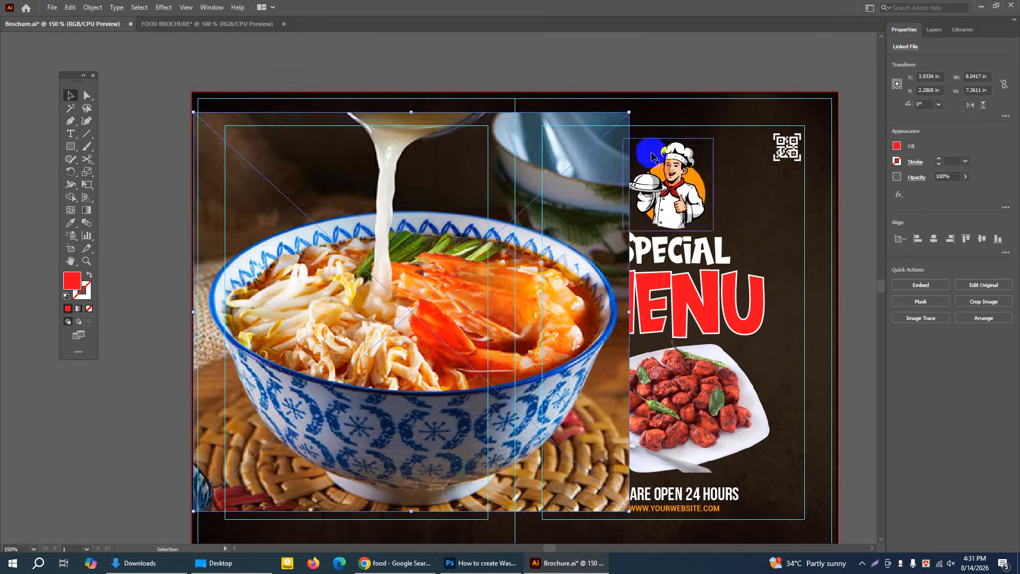
Scale the noodle soup photo down to about 1.84 by 1.69 in and move it onto the empty canvas above the brochure
{"action": "left_click_drag", "start_coordinate": [629, 112], "coordinate": [324, 421]}
{"action": "left_click_drag", "start_coordinate": [266, 445], "coordinate": [388, 102]}
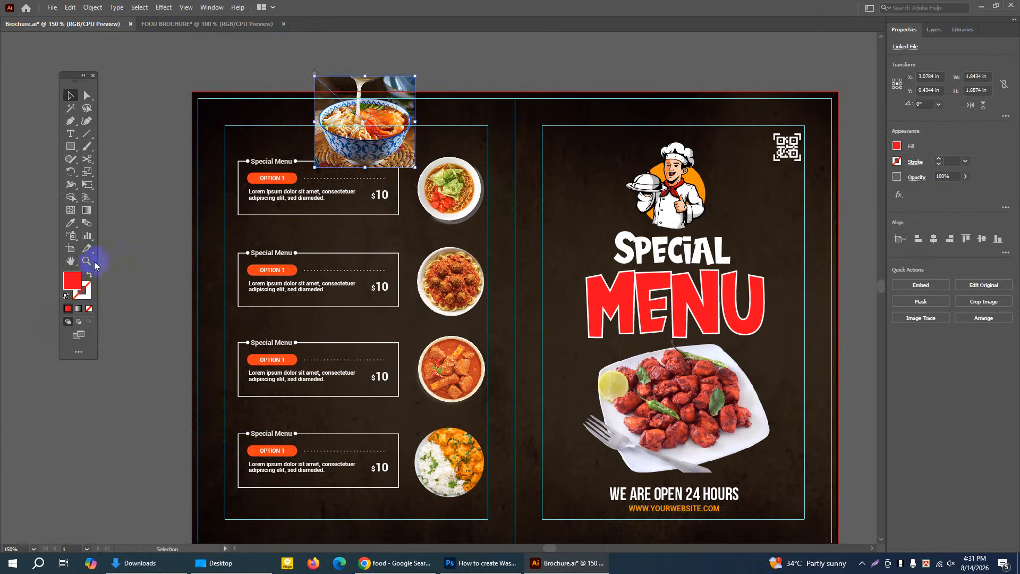
{"action": "left_click_drag", "start_coordinate": [506, 160], "coordinate": [474, 419]}
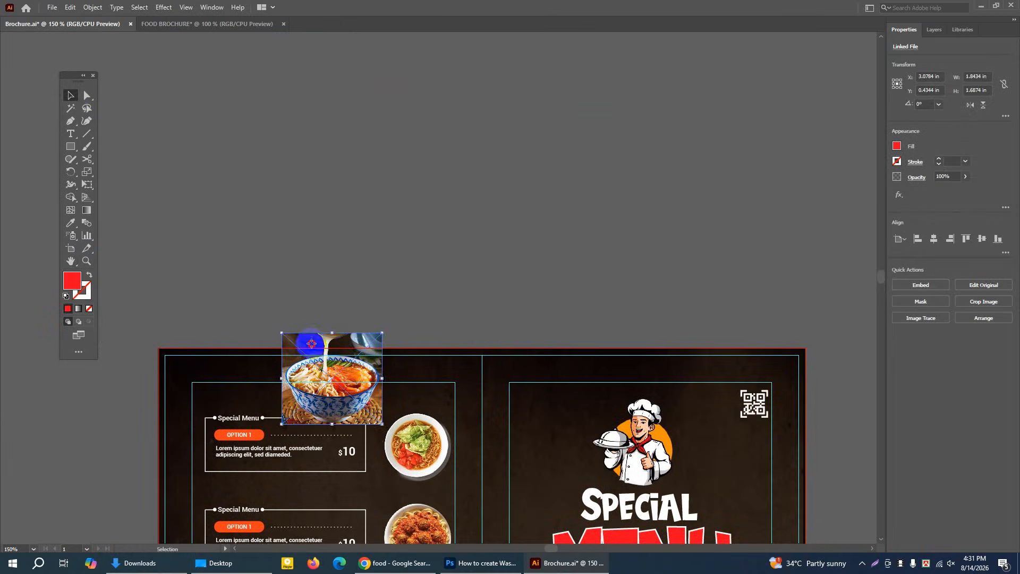
{"action": "left_click_drag", "start_coordinate": [311, 343], "coordinate": [590, 133]}
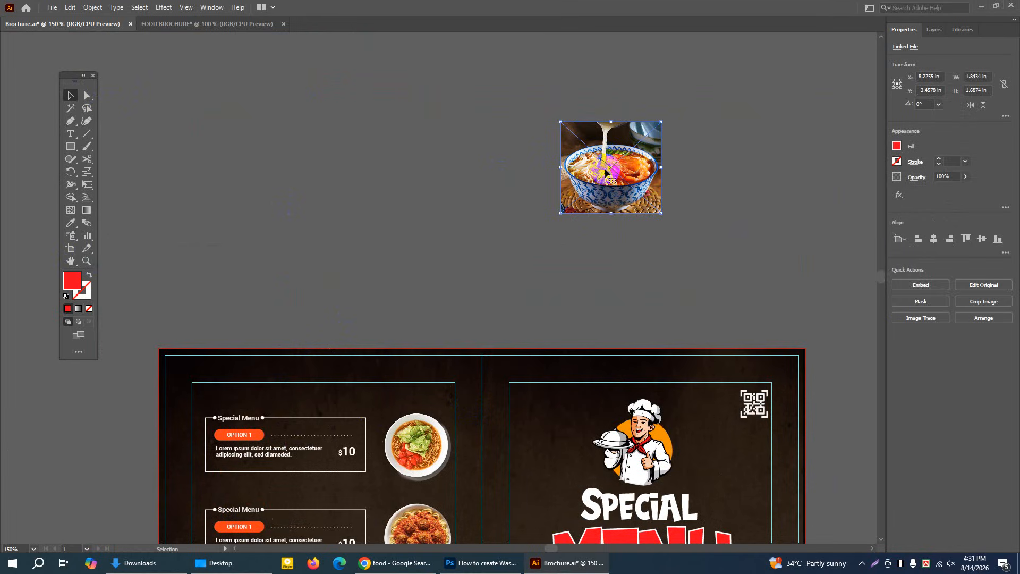
Draw a red circle about 1.75 in wide on the empty canvas and move it slightly toward the noodle soup photo
{"action": "left_click", "coordinate": [774, 255]}
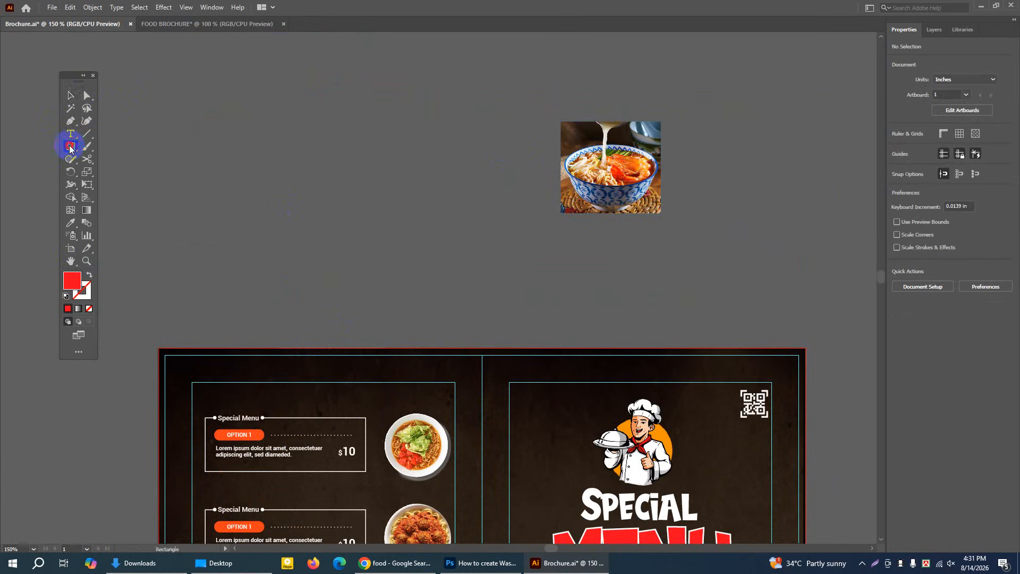
{"action": "left_click_drag", "start_coordinate": [71, 149], "coordinate": [107, 171]}
{"action": "left_click_drag", "start_coordinate": [231, 148], "coordinate": [326, 243]}
{"action": "left_click", "coordinate": [71, 96]}
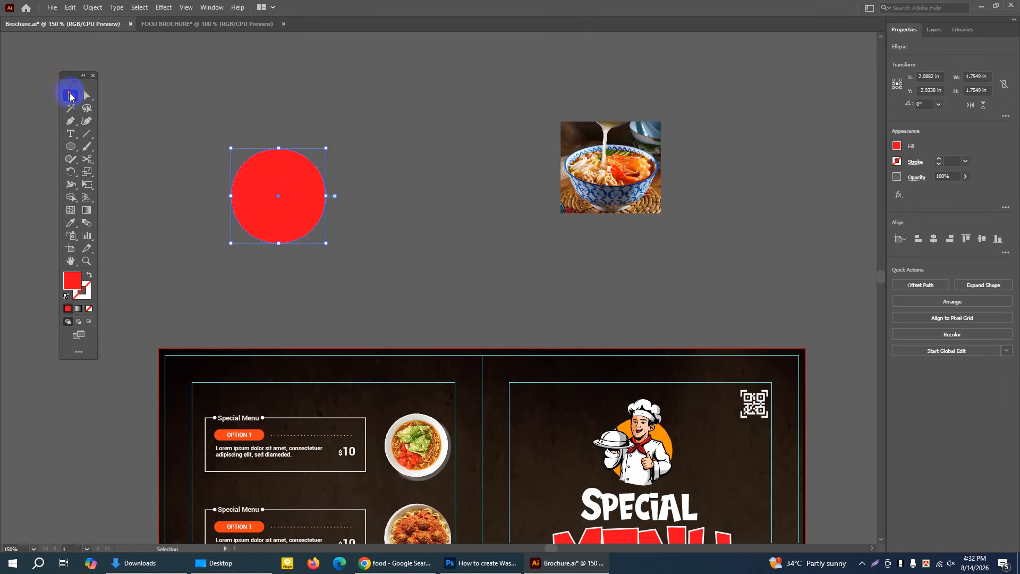
{"action": "left_click_drag", "start_coordinate": [256, 183], "coordinate": [304, 203]}
Move the noodle soup photo so it partly overlaps the red circle and enlarge it to about 2.40 by 2.20 in
{"action": "left_click_drag", "start_coordinate": [626, 172], "coordinate": [280, 217]}
{"action": "left_click_drag", "start_coordinate": [314, 259], "coordinate": [322, 265]}
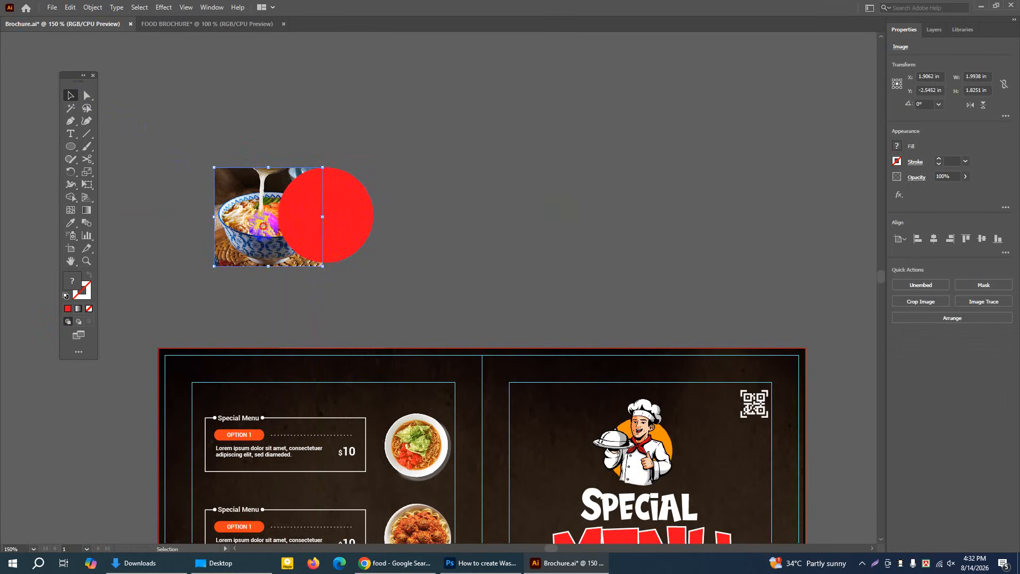
{"action": "left_click_drag", "start_coordinate": [263, 225], "coordinate": [257, 225]}
{"action": "left_click_drag", "start_coordinate": [317, 264], "coordinate": [326, 292]}
{"action": "left_click_drag", "start_coordinate": [269, 249], "coordinate": [266, 239]}
{"action": "left_click", "coordinate": [447, 219]}
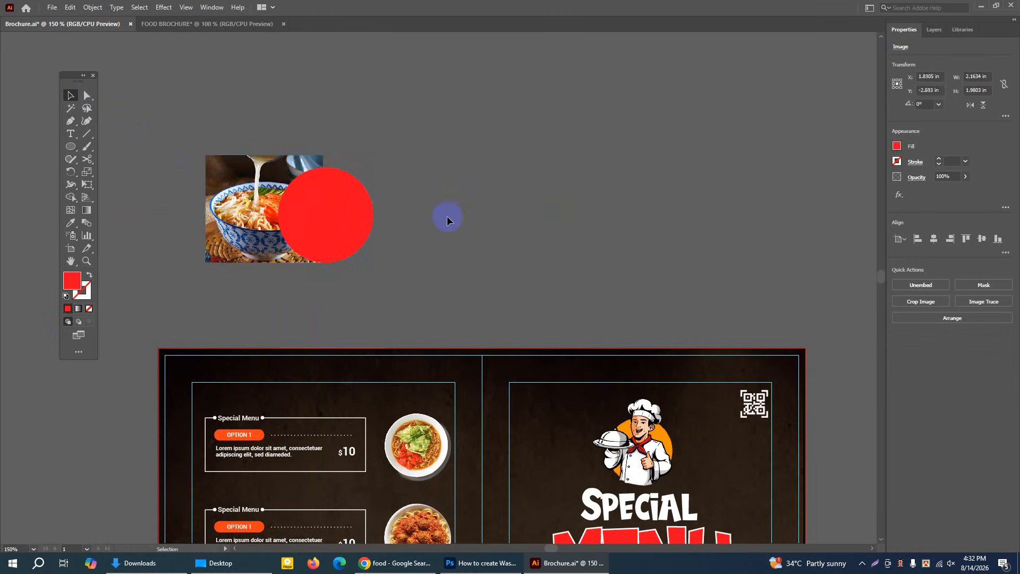
{"action": "left_click", "coordinate": [256, 234]}
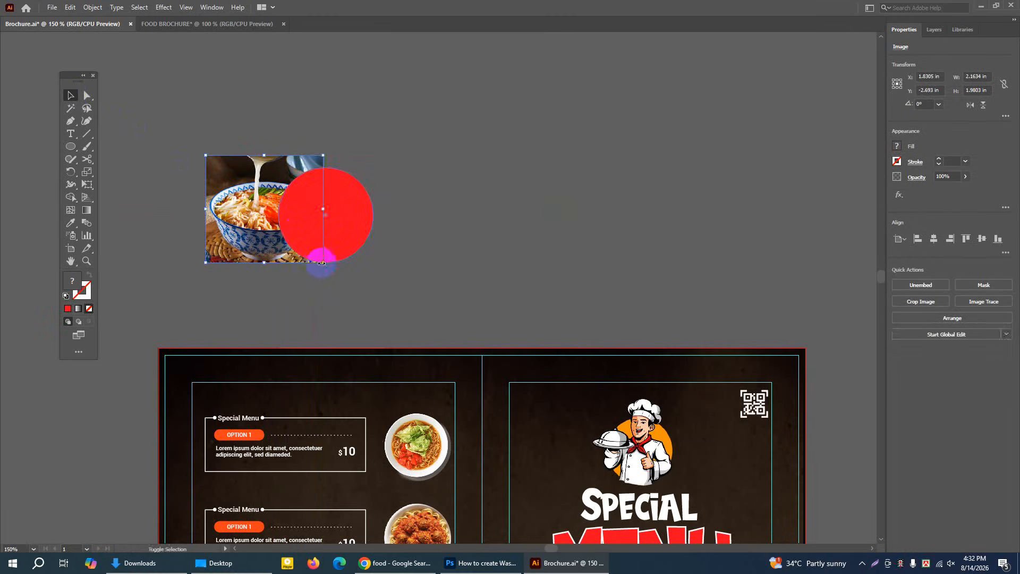
{"action": "left_click", "coordinate": [449, 224]}
{"action": "left_click", "coordinate": [255, 191]}
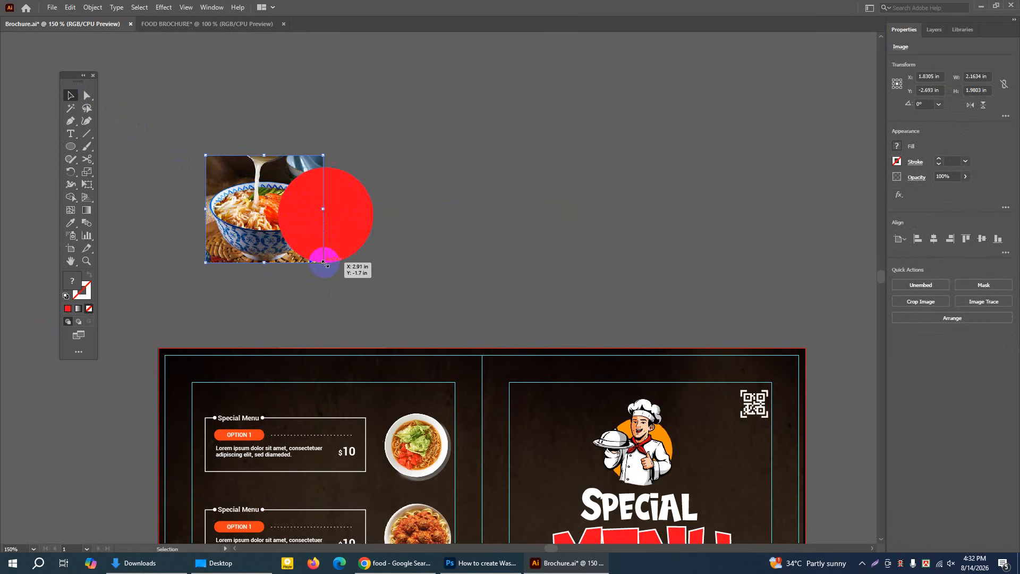
{"action": "left_click_drag", "start_coordinate": [323, 262], "coordinate": [334, 277]}
Bring the red circle to the front and shift it slightly so only part of it overlaps the photo
{"action": "left_click", "coordinate": [366, 207]}
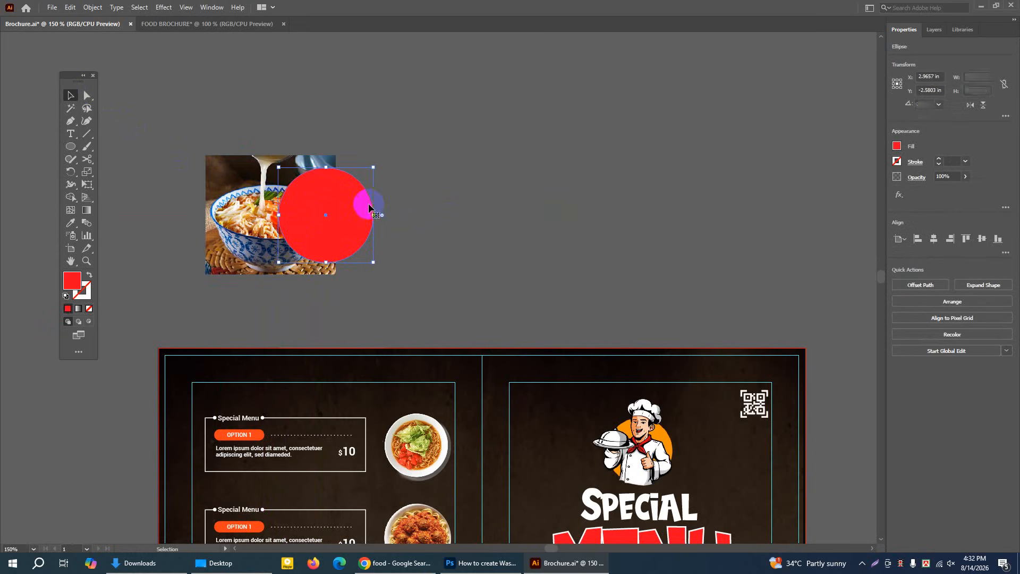
{"action": "right_click", "coordinate": [351, 213]}
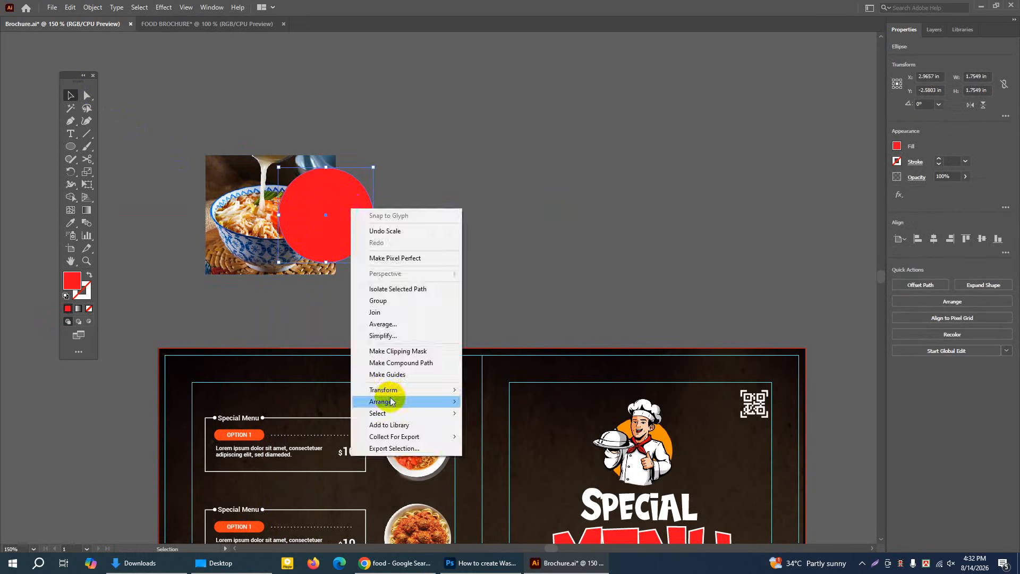
{"action": "mouse_move", "coordinate": [433, 402]}
{"action": "left_click", "coordinate": [498, 402]}
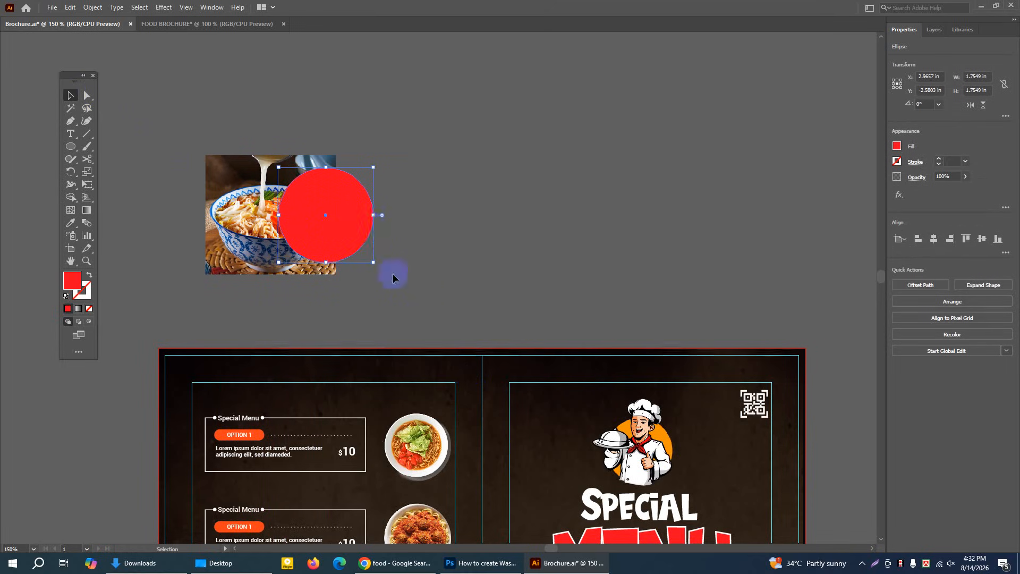
{"action": "left_click_drag", "start_coordinate": [329, 209], "coordinate": [336, 209]}
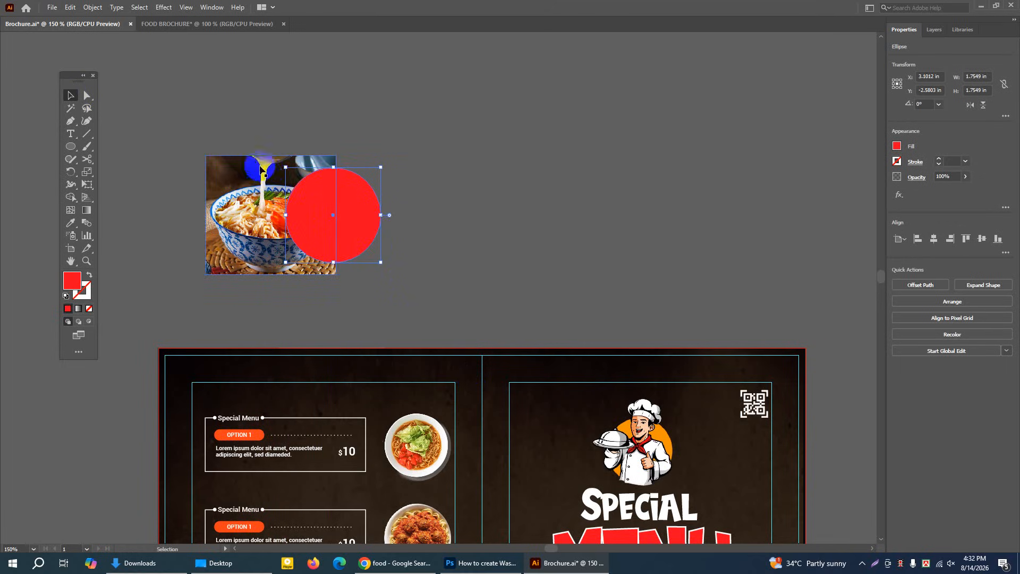
{"action": "left_click", "coordinate": [423, 182]}
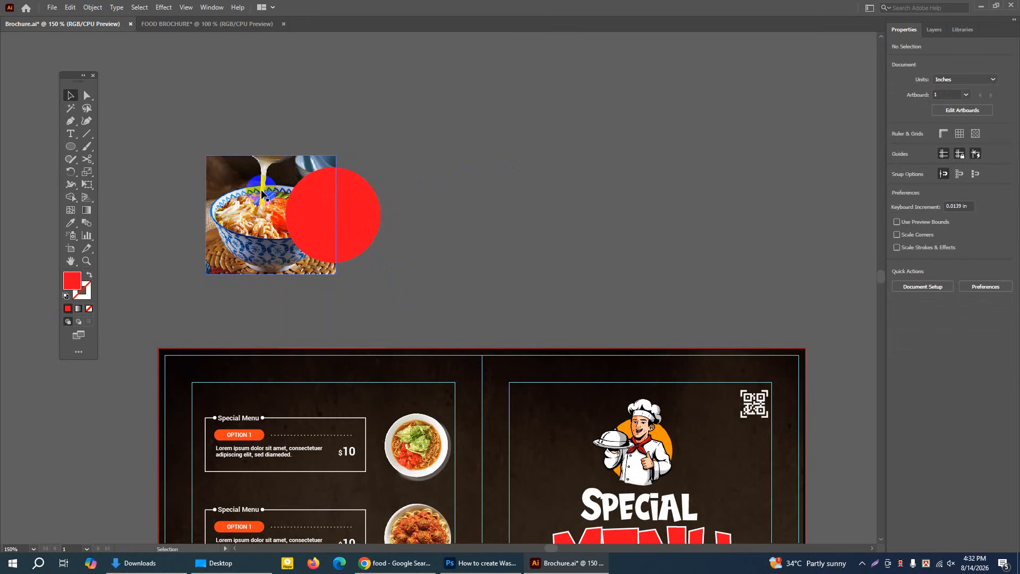
Bring the noodle soup photo to the front, over the red circle
{"action": "left_click", "coordinate": [245, 213]}
{"action": "right_click", "coordinate": [245, 213]}
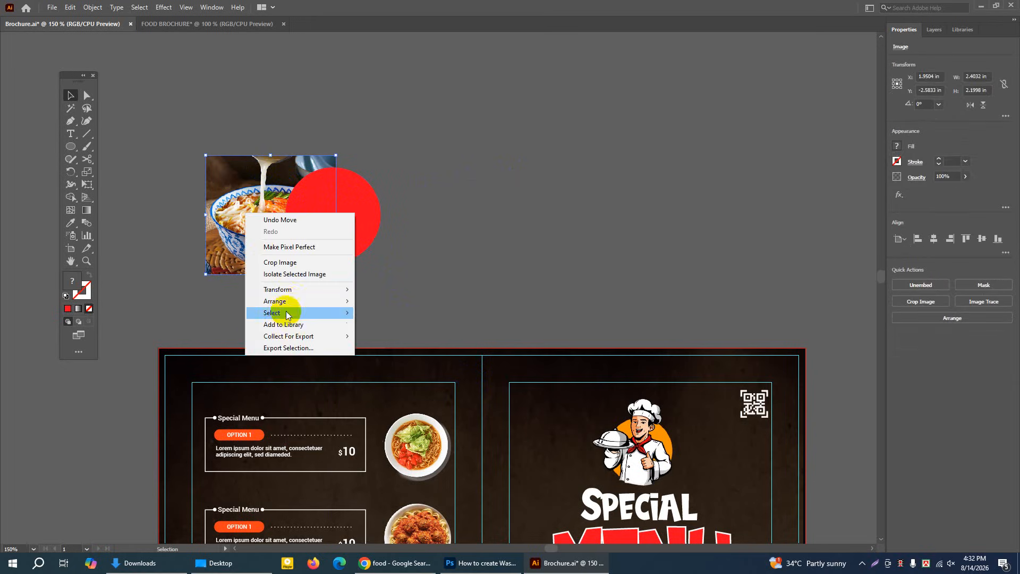
{"action": "mouse_move", "coordinate": [287, 301]}
{"action": "left_click", "coordinate": [371, 301]}
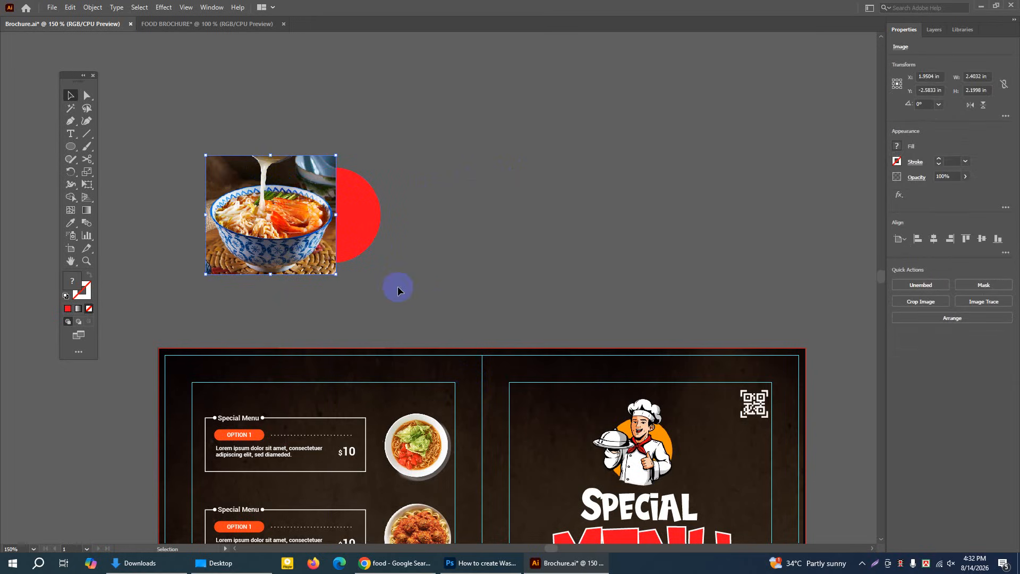
{"action": "left_click", "coordinate": [537, 229]}
Arrange the red circle back in front of the noodle soup photo with Bring to Front
{"action": "left_click", "coordinate": [71, 261]}
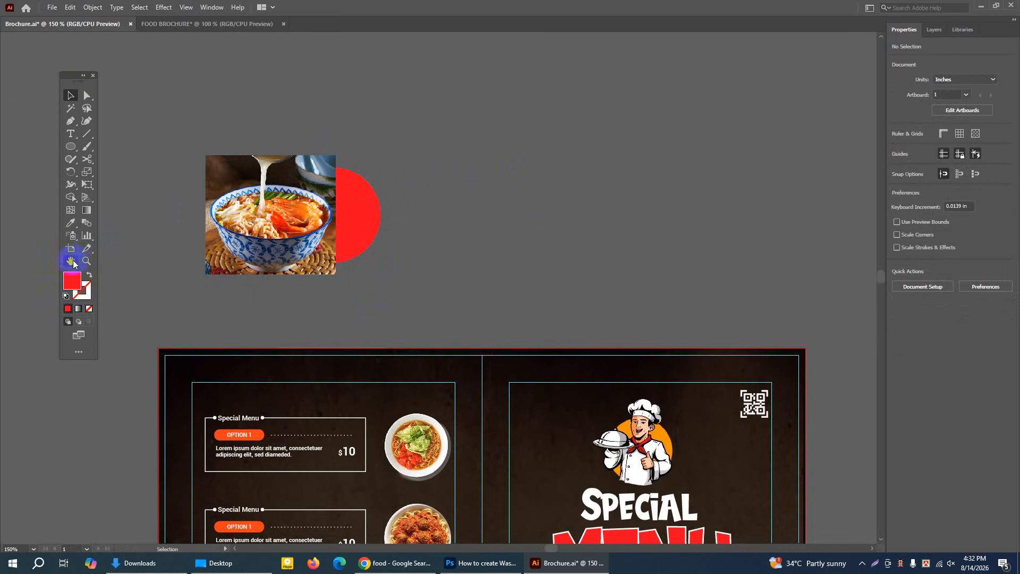
{"action": "left_click_drag", "start_coordinate": [287, 175], "coordinate": [363, 179]}
{"action": "left_click", "coordinate": [70, 97]}
{"action": "left_click", "coordinate": [495, 175]}
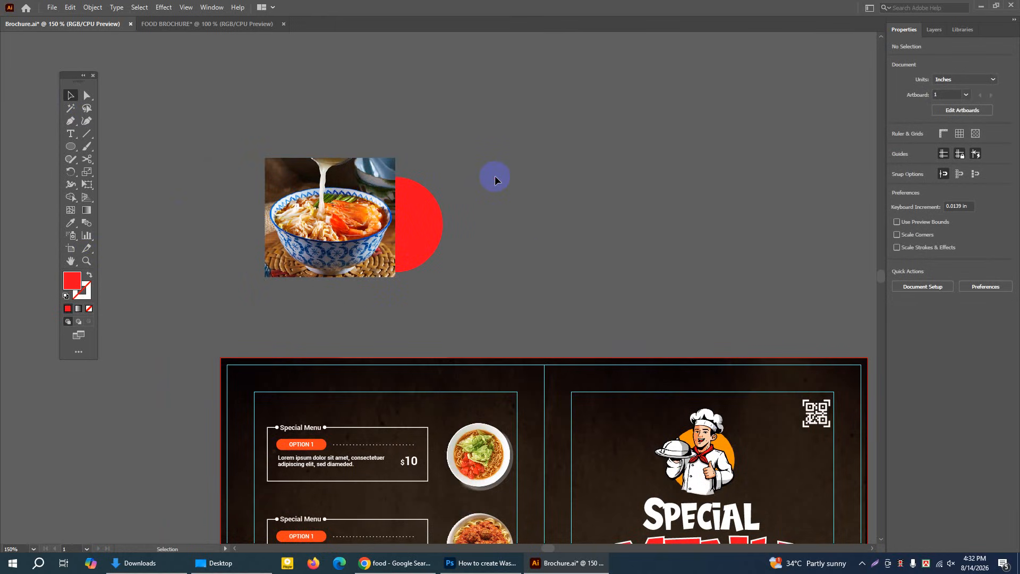
{"action": "left_click", "coordinate": [344, 183]}
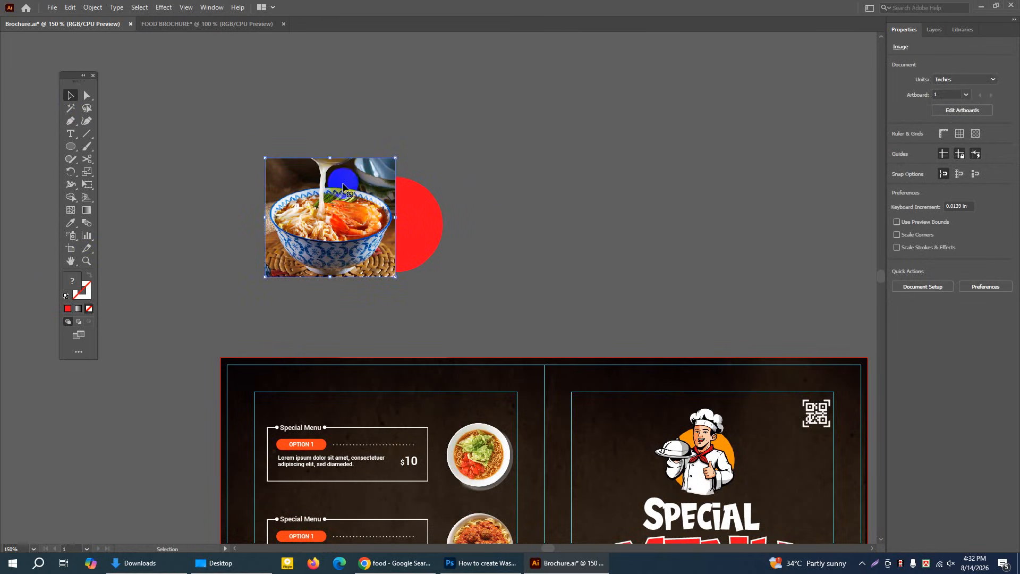
{"action": "left_click", "coordinate": [428, 219]}
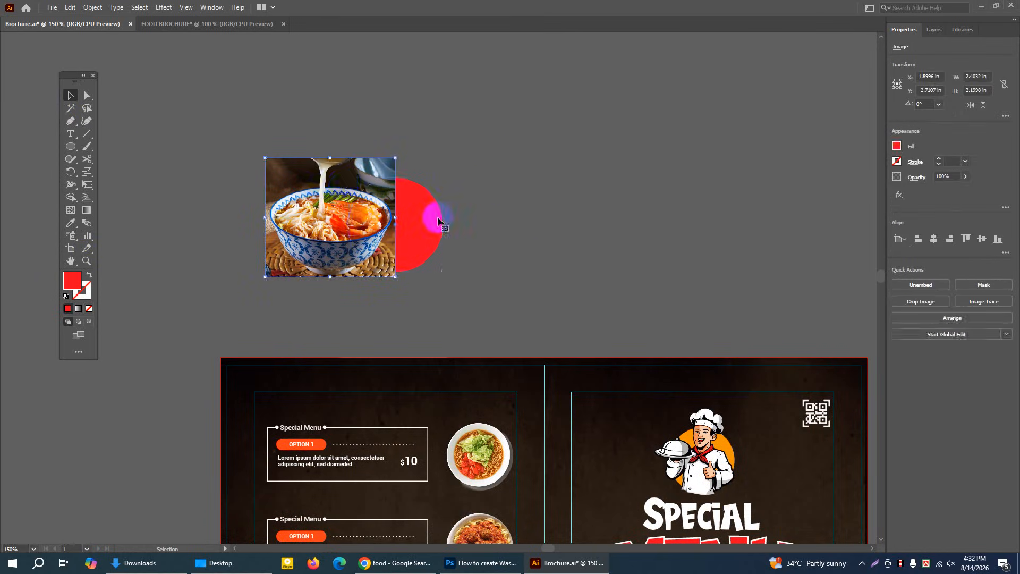
{"action": "right_click", "coordinate": [425, 222]}
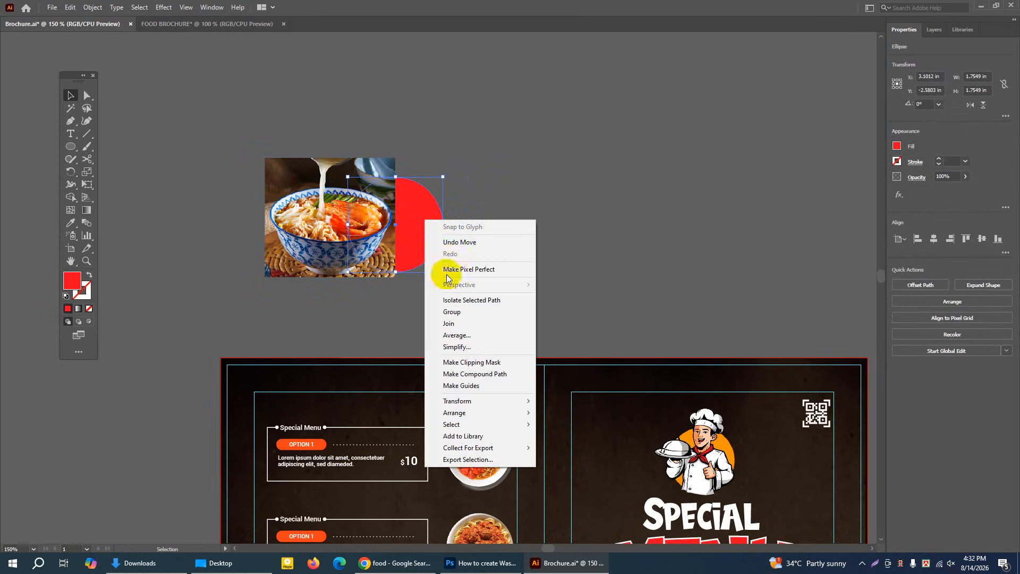
{"action": "left_click", "coordinate": [542, 412]}
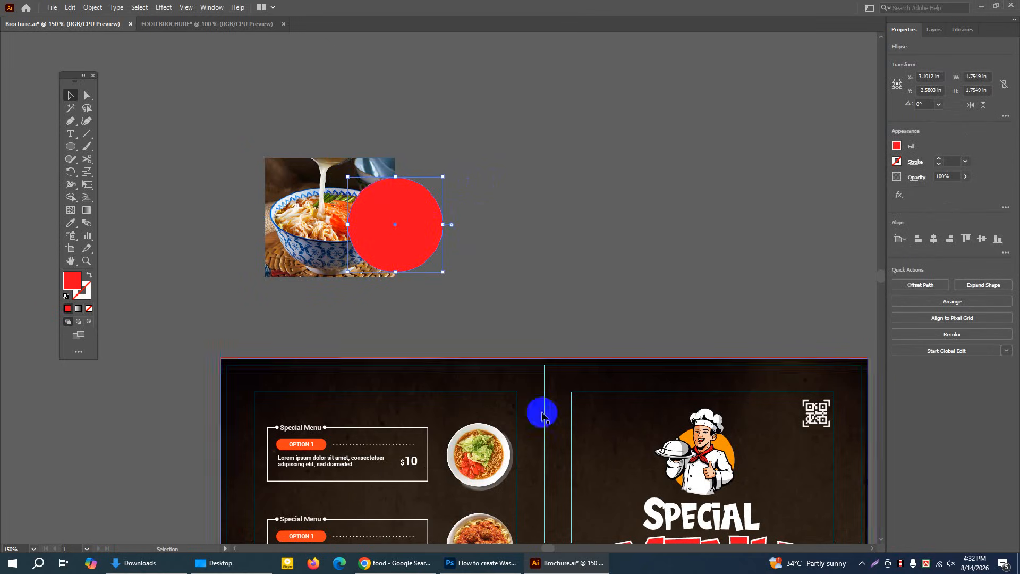
Make a clipping mask from the red circle and the noodle soup photo
{"action": "left_click", "coordinate": [319, 173], "text": "shift"}
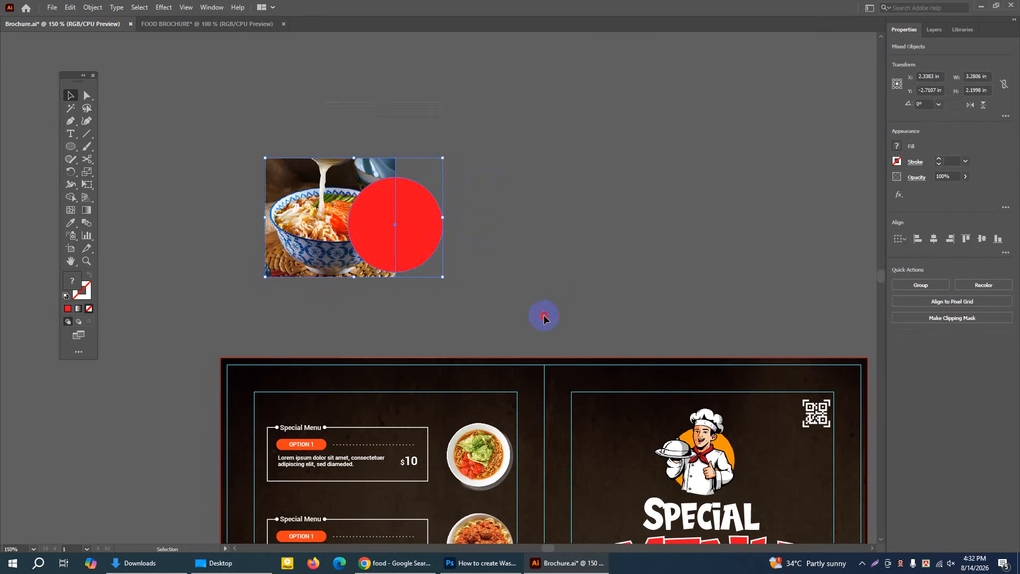
{"action": "right_click", "coordinate": [354, 196]}
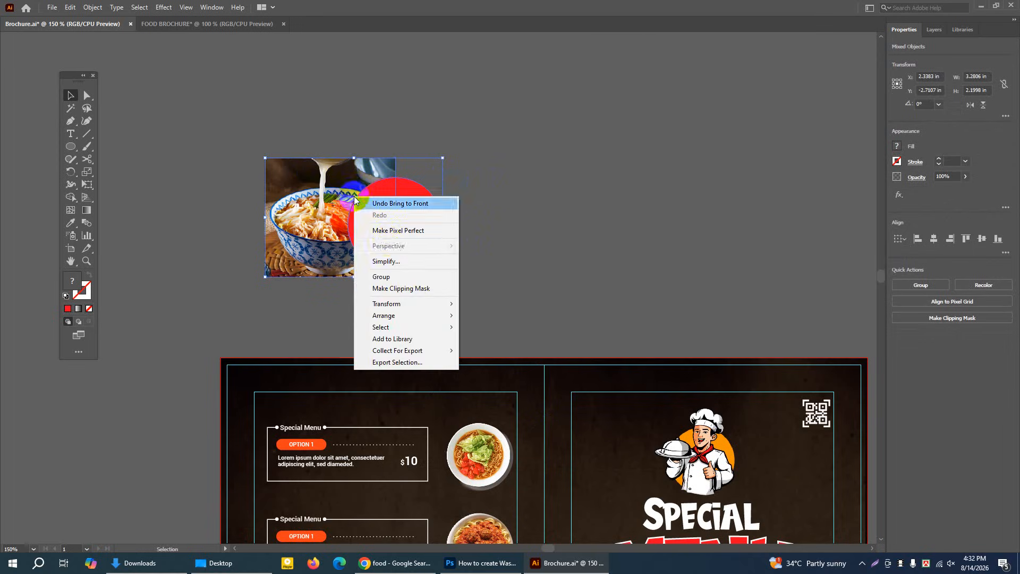
{"action": "left_click", "coordinate": [392, 289]}
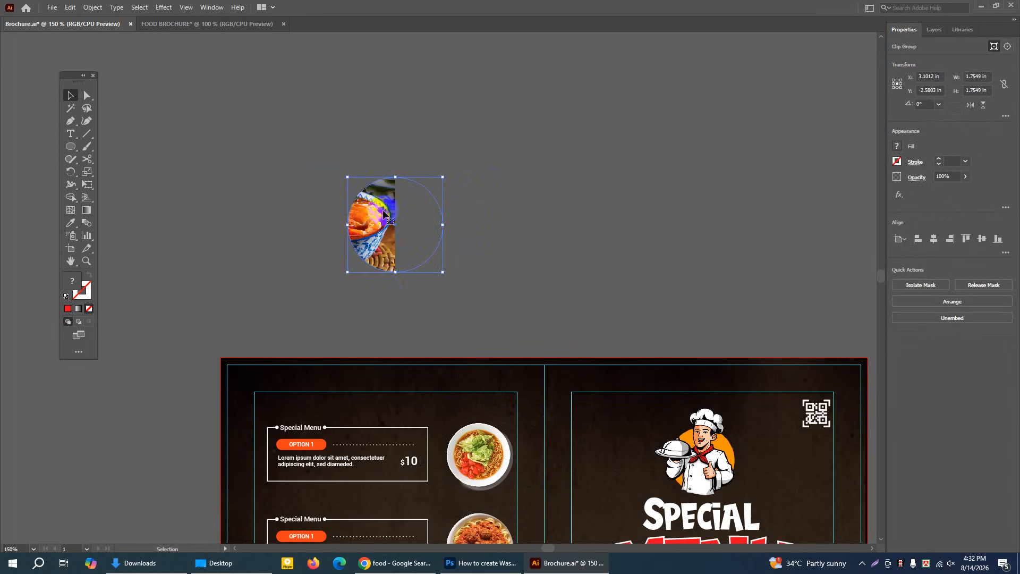
Edit the clip group's contents, centring the noodle bowl inside the circular mask and scaling the photo down slightly, and exit isolation
{"action": "double_click", "coordinate": [397, 269]}
{"action": "left_click", "coordinate": [378, 240]}
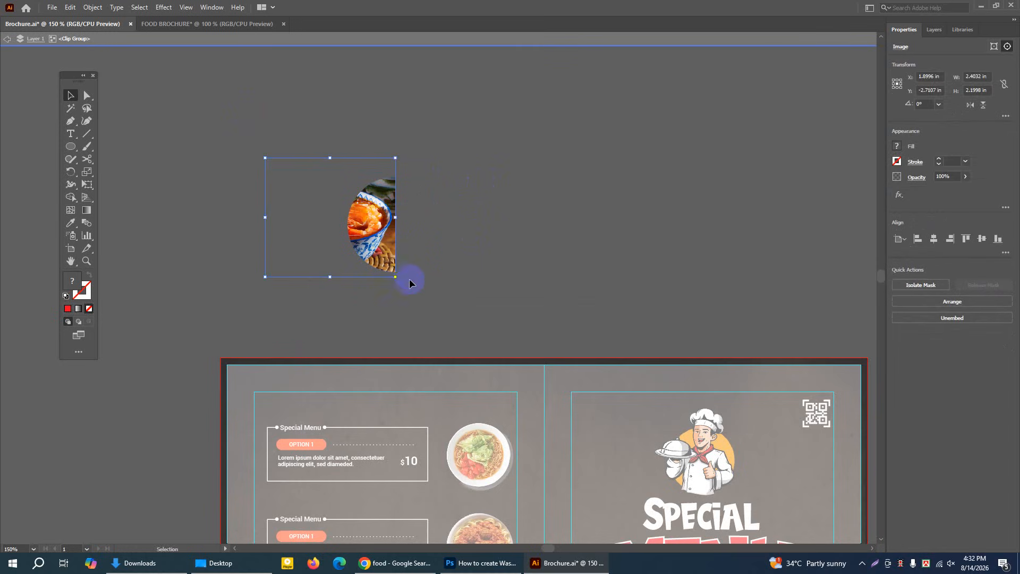
{"action": "left_click_drag", "start_coordinate": [370, 239], "coordinate": [433, 247]}
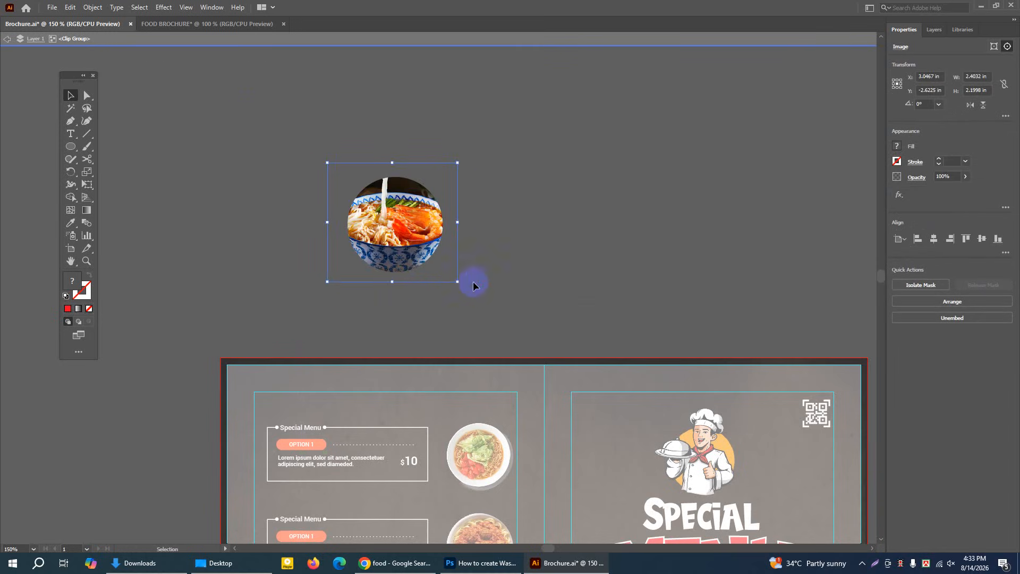
{"action": "left_click_drag", "start_coordinate": [458, 282], "coordinate": [451, 276]}
{"action": "left_click", "coordinate": [509, 250]}
{"action": "left_click", "coordinate": [391, 223]}
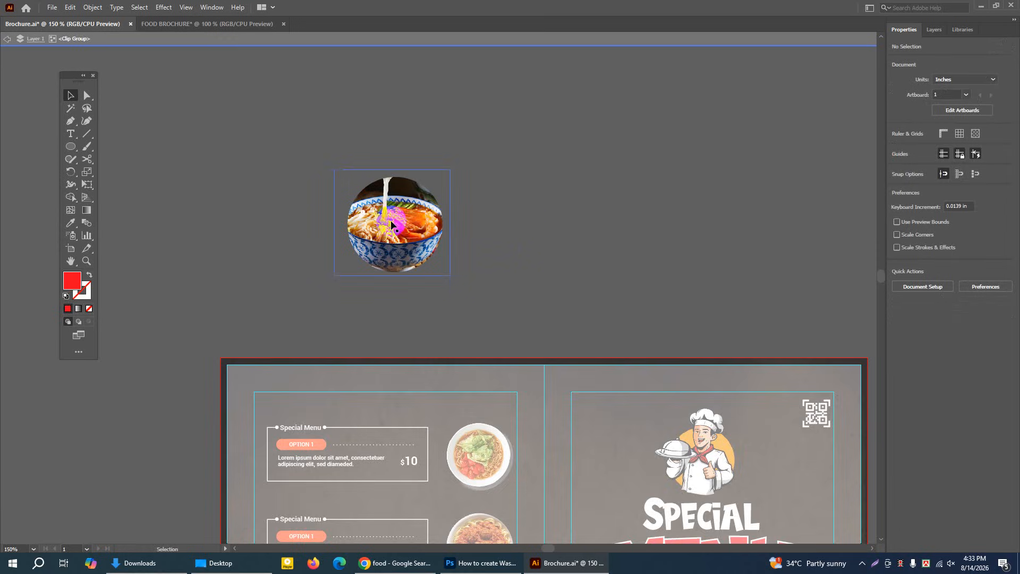
{"action": "double_click", "coordinate": [569, 129]}
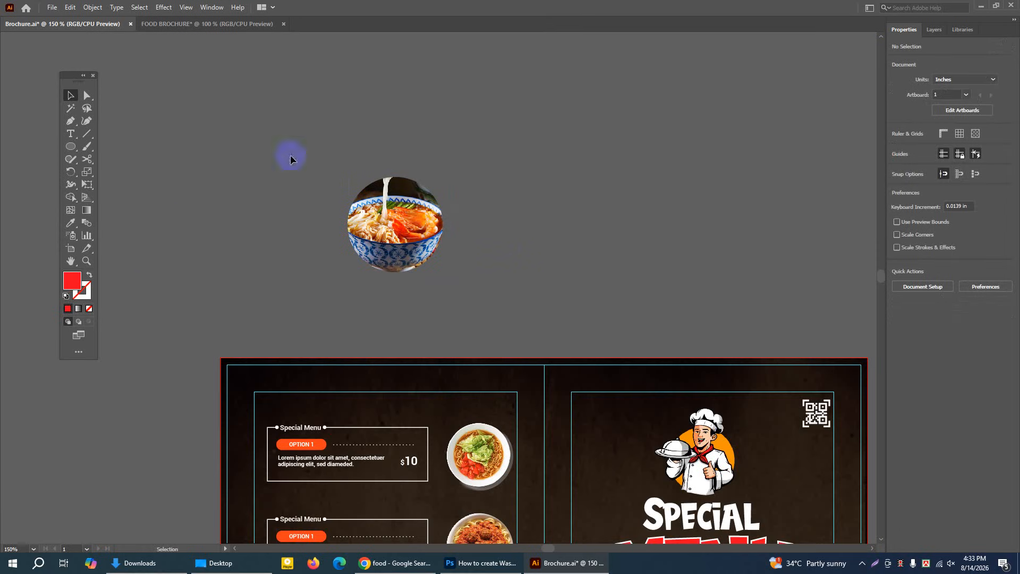
Draw a circle about 1.90 in wide centred on the masked photo and swap its fill and stroke to leave only an outline
{"action": "left_click", "coordinate": [85, 261]}
{"action": "left_click", "coordinate": [398, 234]}
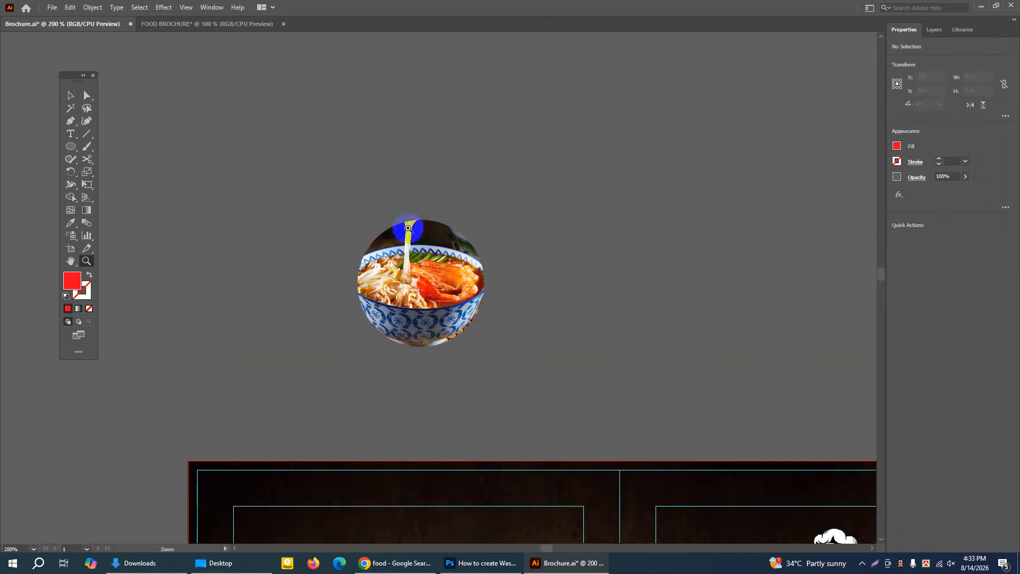
{"action": "left_click", "coordinate": [434, 286]}
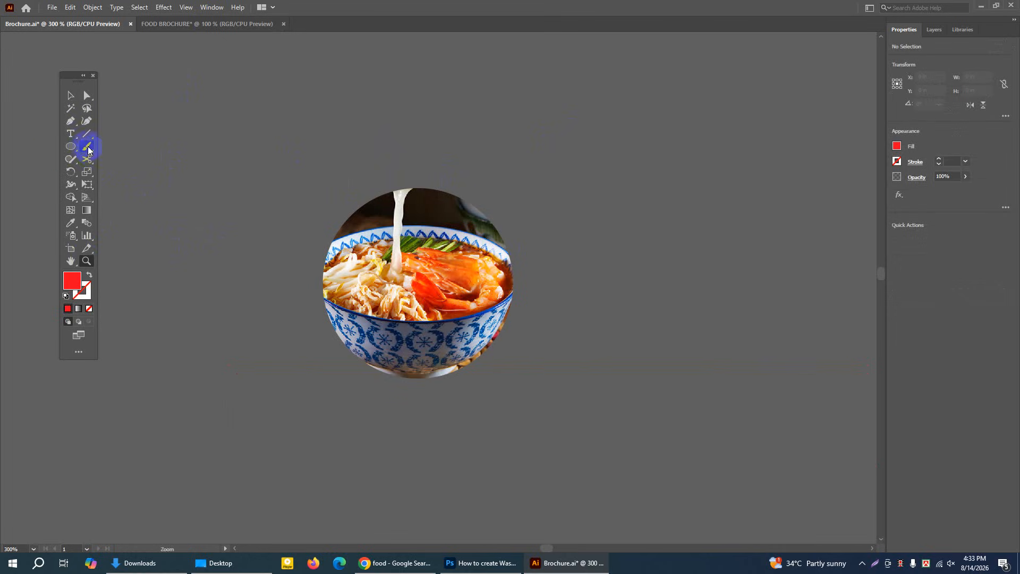
{"action": "left_click", "coordinate": [70, 147]}
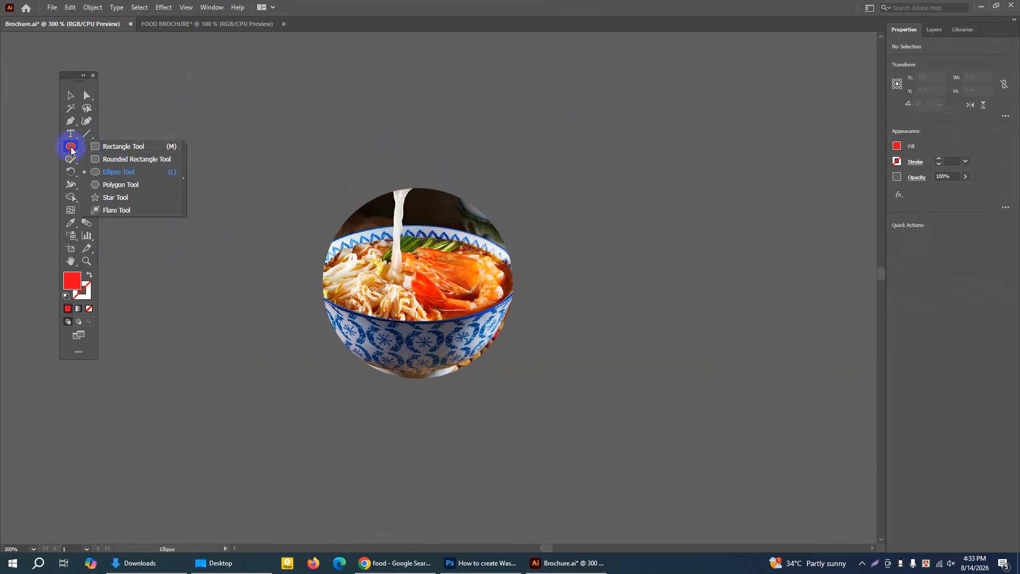
{"action": "left_click", "coordinate": [123, 171]}
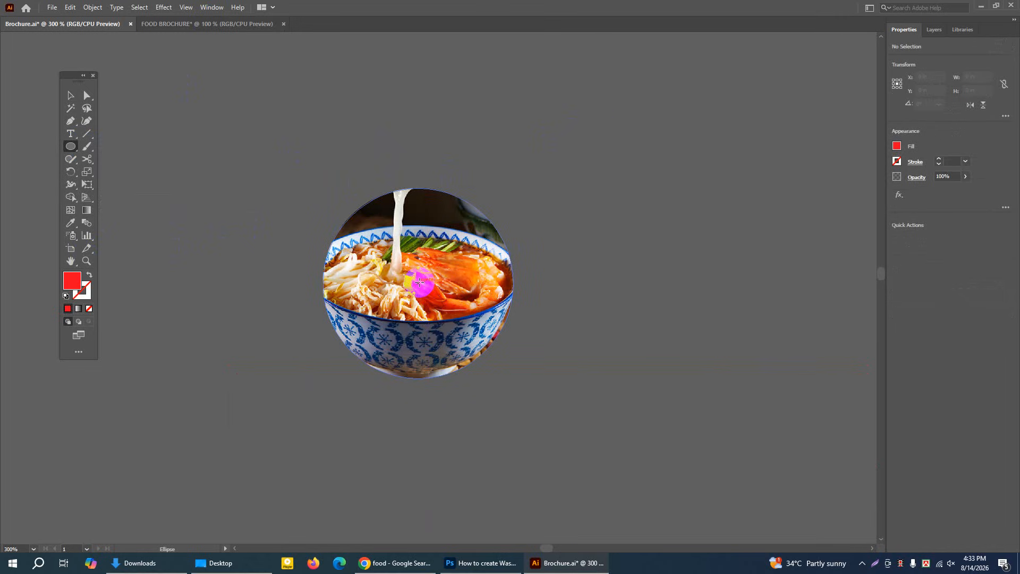
{"action": "left_click_drag", "start_coordinate": [420, 282], "coordinate": [521, 386]}
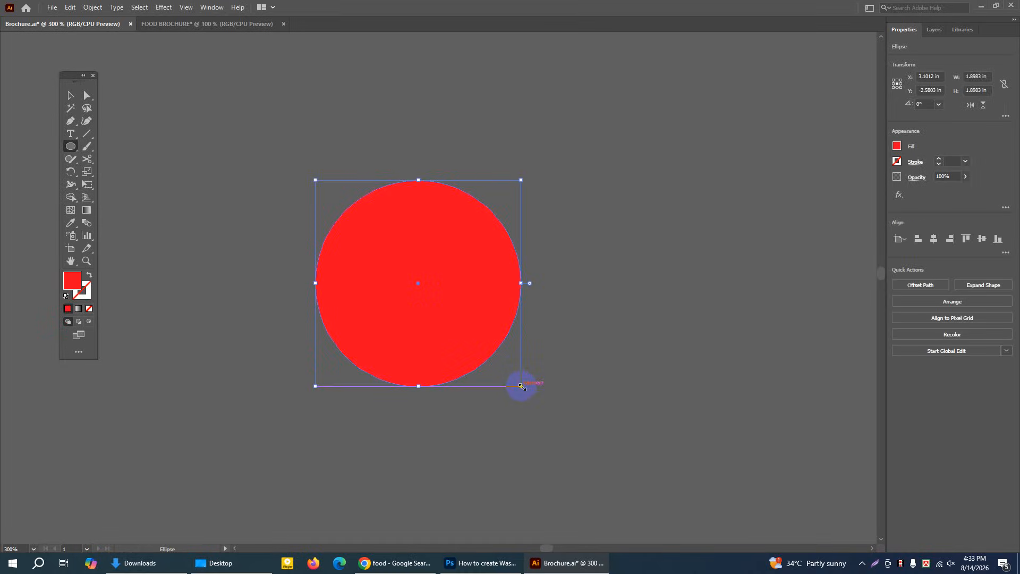
{"action": "left_click", "coordinate": [89, 276]}
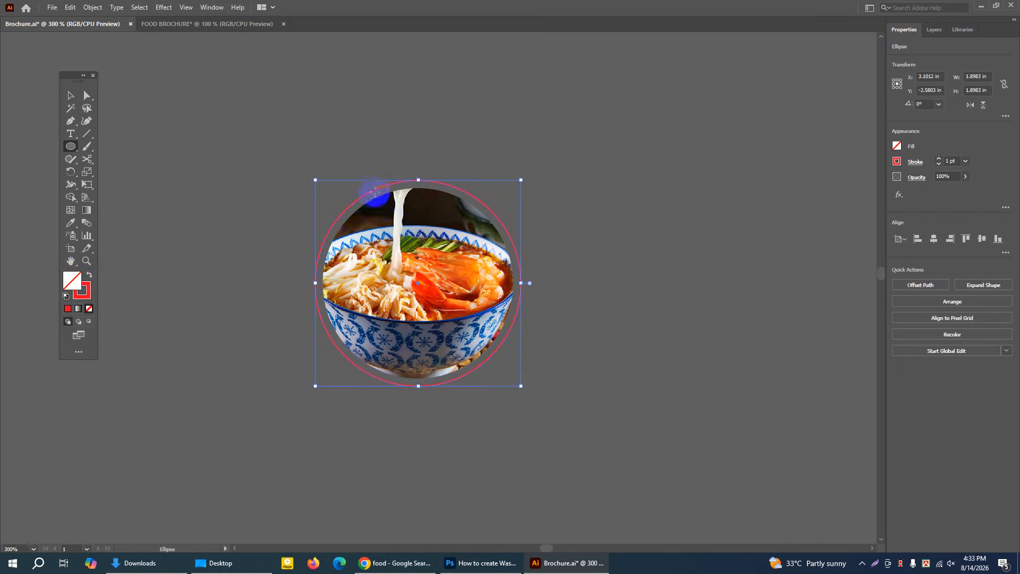
Change the outer circle's stroke colour to orange F7760D
{"action": "double_click", "coordinate": [84, 298]}
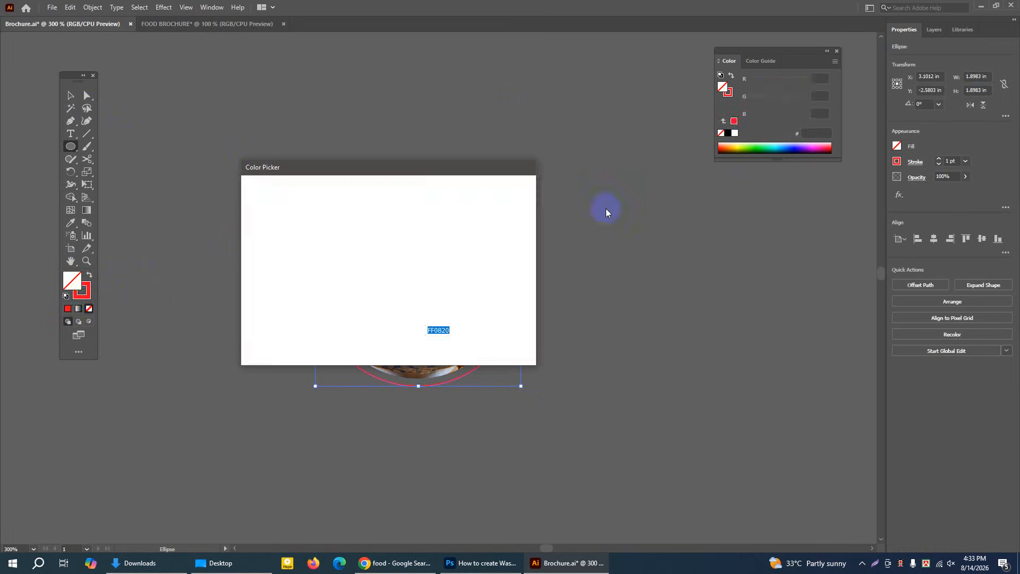
{"action": "left_click_drag", "start_coordinate": [403, 321], "coordinate": [408, 262]}
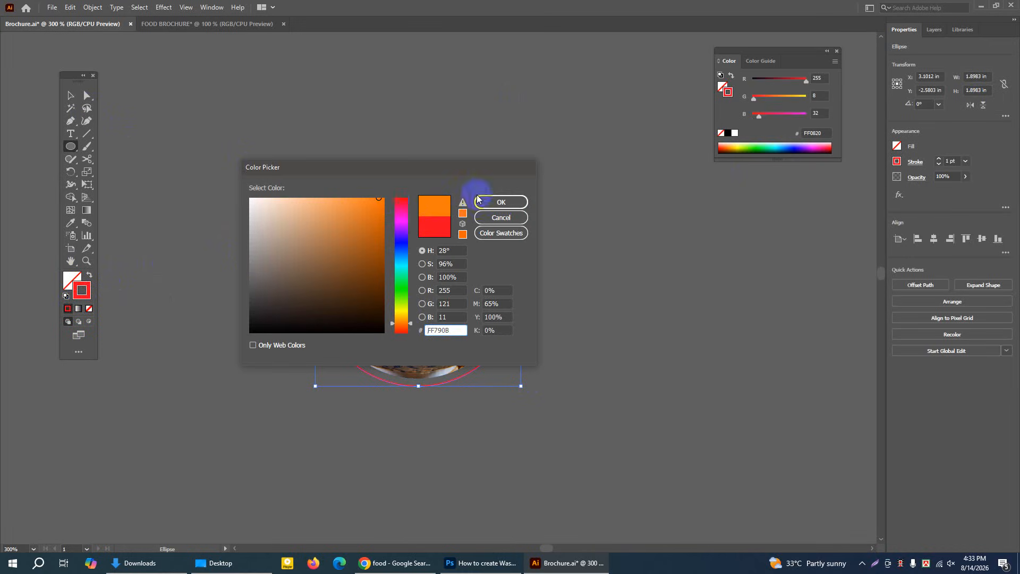
{"action": "left_click", "coordinate": [378, 202]}
{"action": "left_click", "coordinate": [489, 204]}
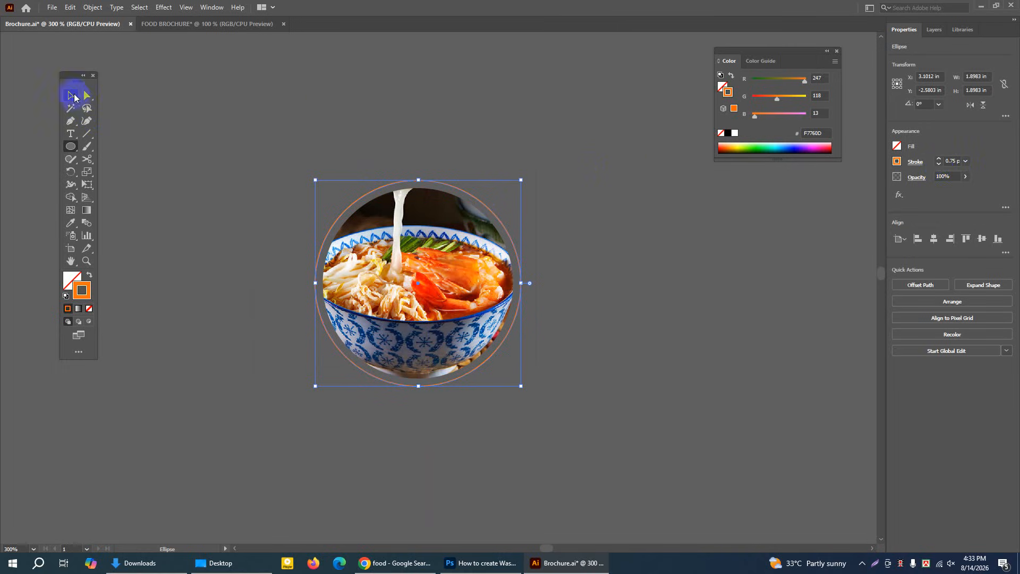
Delete the masked noodle photo and its orange outline circle from the space outside the artboard
{"action": "left_click", "coordinate": [71, 95]}
{"action": "left_click", "coordinate": [296, 105]}
{"action": "key", "text": "ctrl+a"}
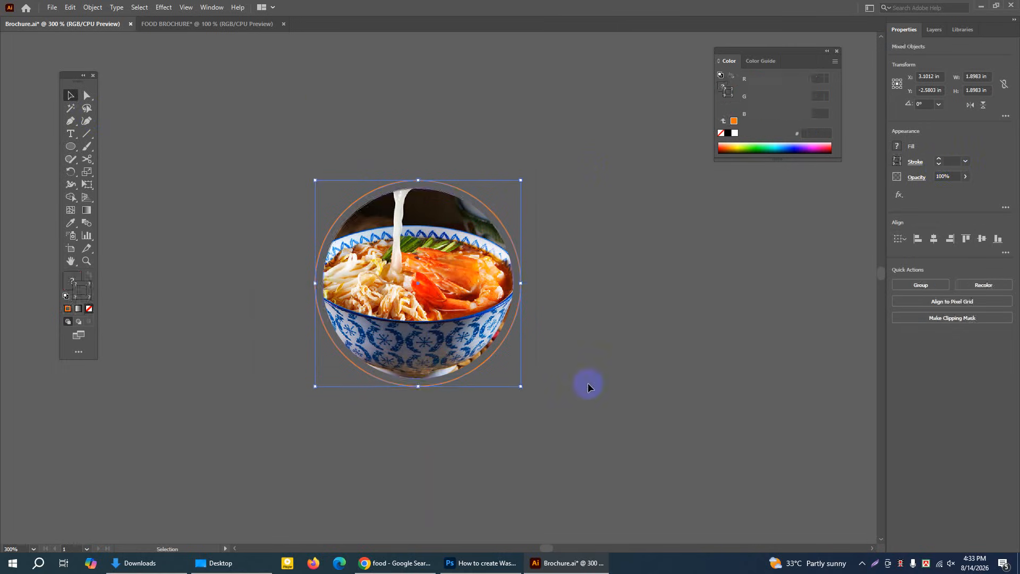
{"action": "key", "text": "Delete"}
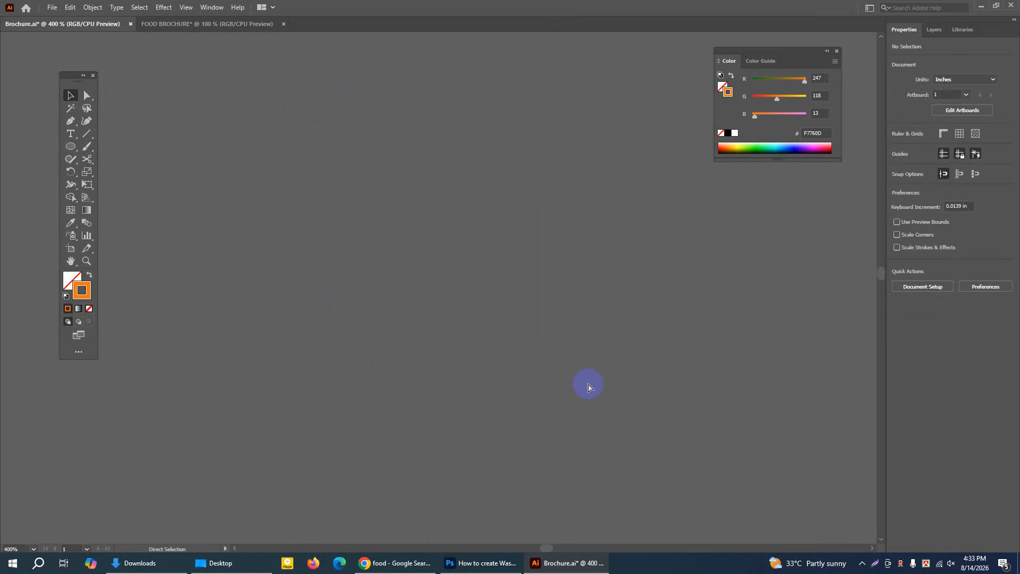
Lock the full-page dark background of the finished brochure in the Brochure.ai document
{"action": "key", "text": "ctrl+minus"}
{"action": "key", "text": "ctrl+minus"}
{"action": "key", "text": "ctrl+minus"}
{"action": "key", "text": "ctrl+minus"}
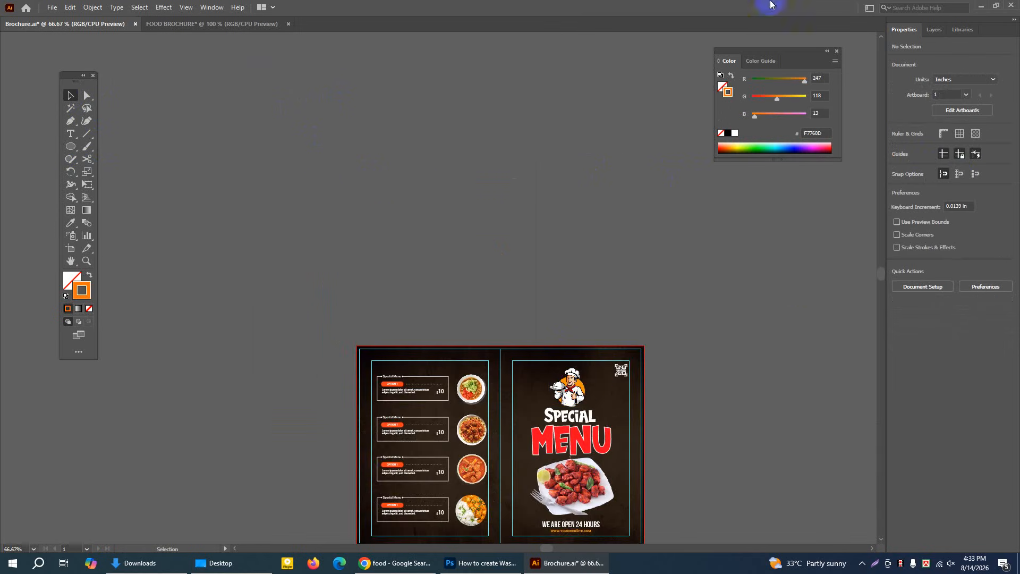
{"action": "left_click", "coordinate": [87, 261]}
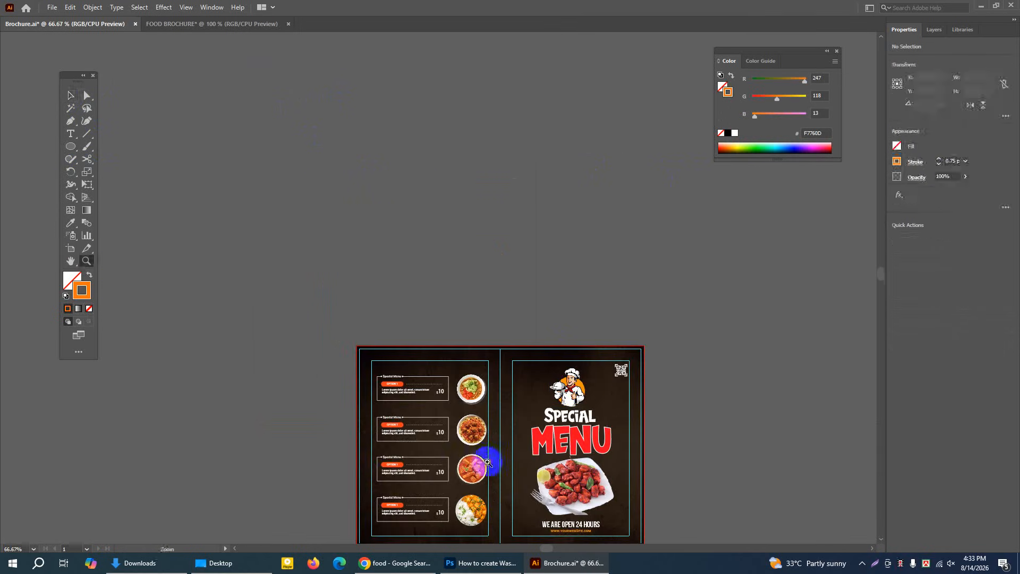
{"action": "left_click", "coordinate": [478, 456]}
{"action": "left_click", "coordinate": [71, 95]}
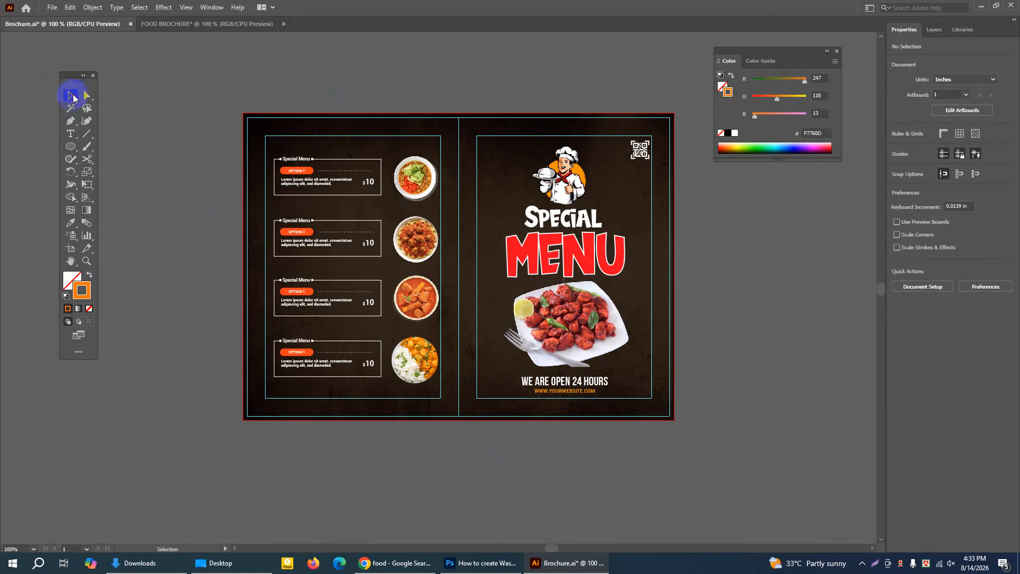
{"action": "left_click", "coordinate": [164, 25]}
{"action": "left_click", "coordinate": [90, 25]}
{"action": "left_click_drag", "start_coordinate": [243, 92], "coordinate": [257, 125]}
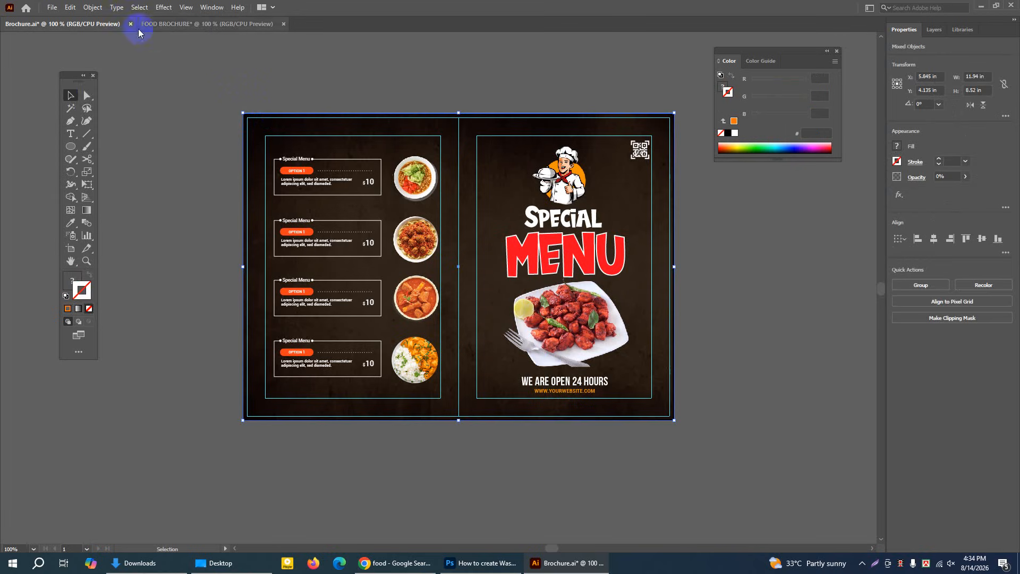
{"action": "left_click", "coordinate": [93, 8]}
{"action": "mouse_move", "coordinate": [109, 82]}
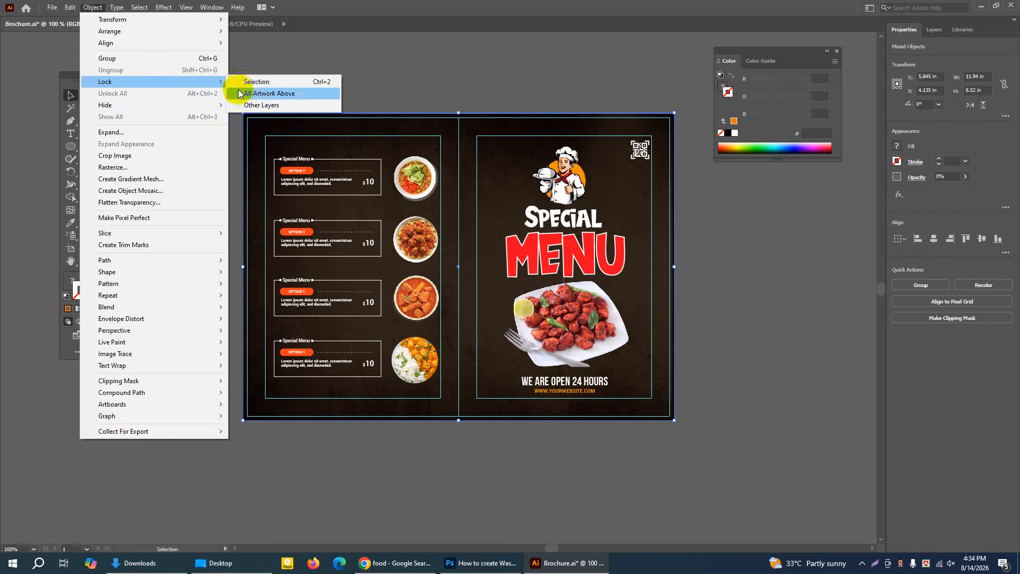
{"action": "left_click", "coordinate": [250, 81]}
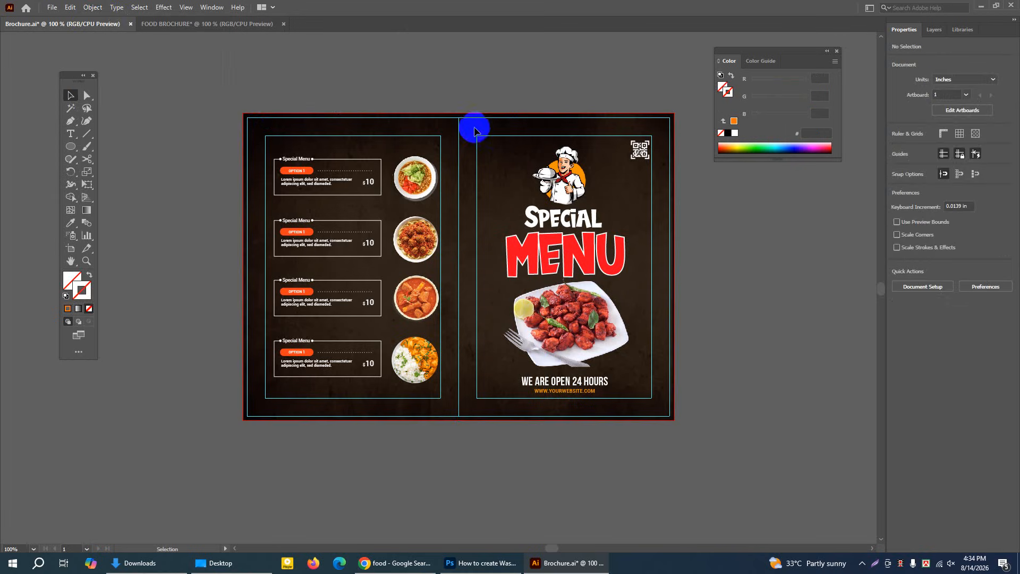
Copy the chef, SPECIAL MENU title, food plate, QR code and footer text into FOOD BROCHURE and place them on its right panel
{"action": "left_click_drag", "start_coordinate": [484, 140], "coordinate": [646, 396]}
{"action": "left_click", "coordinate": [70, 7]}
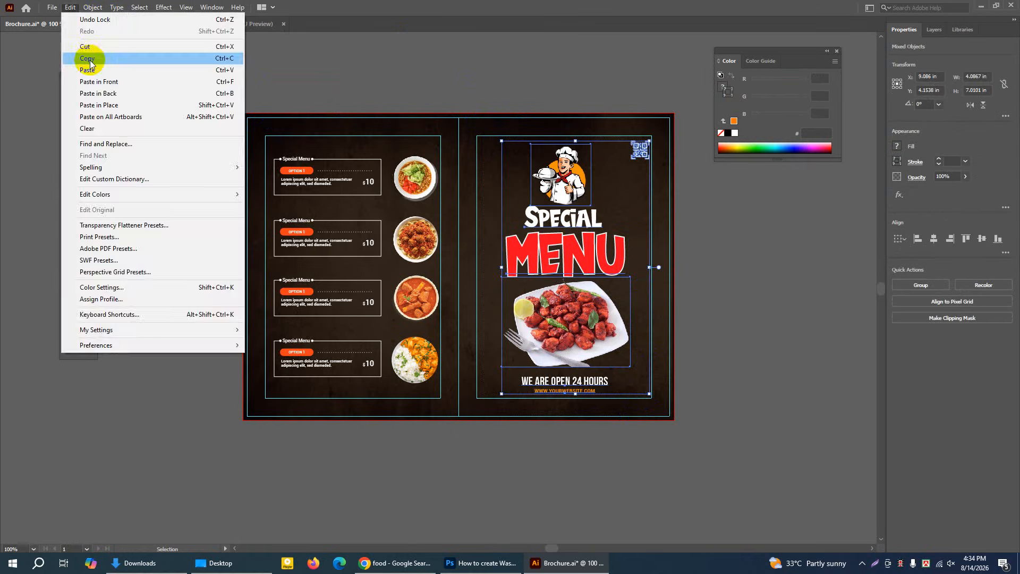
{"action": "left_click", "coordinate": [85, 59]}
{"action": "left_click", "coordinate": [159, 24]}
{"action": "left_click", "coordinate": [70, 7]}
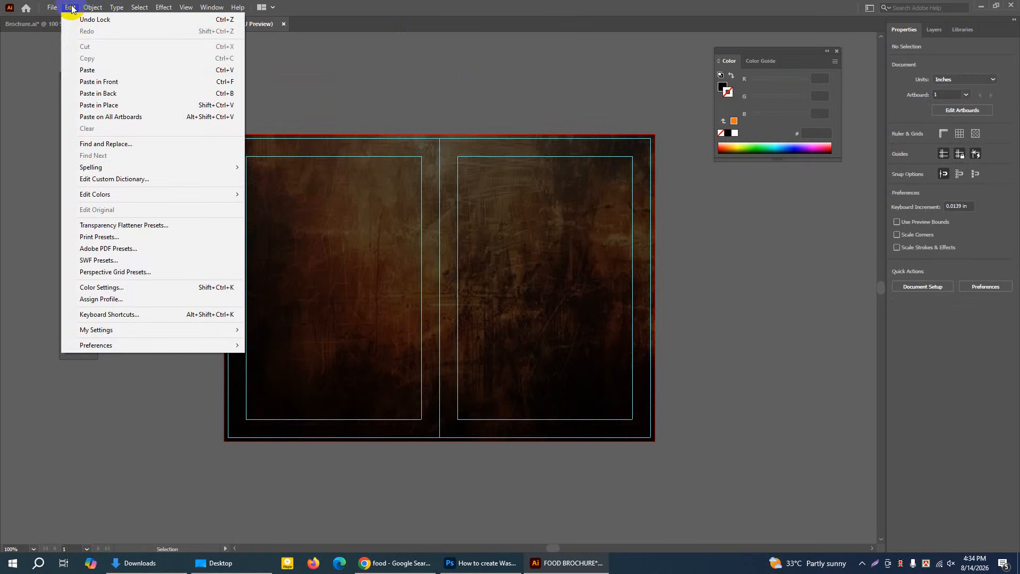
{"action": "left_click", "coordinate": [84, 68]}
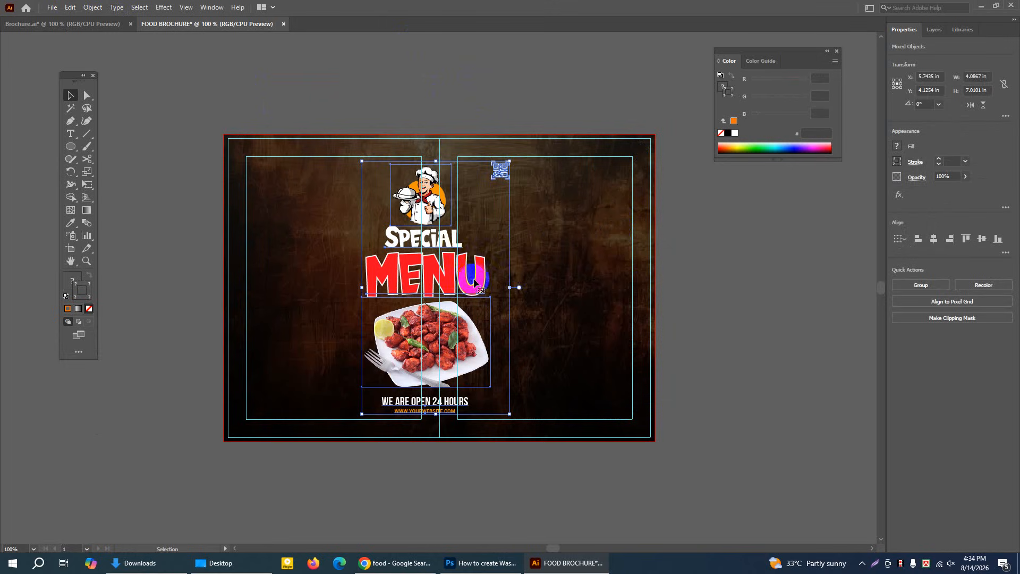
{"action": "left_click_drag", "start_coordinate": [478, 285], "coordinate": [599, 280]}
{"action": "left_click", "coordinate": [271, 75]}
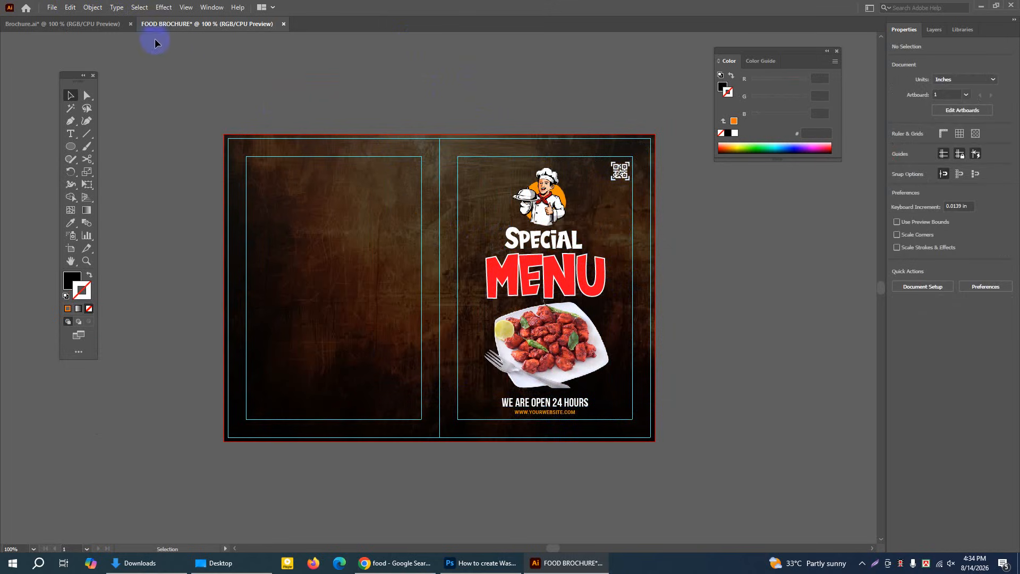
Copy the four menu boxes and round food images from Brochure.ai into FOOD BROCHURE and place them within its left panel
{"action": "left_click", "coordinate": [100, 23]}
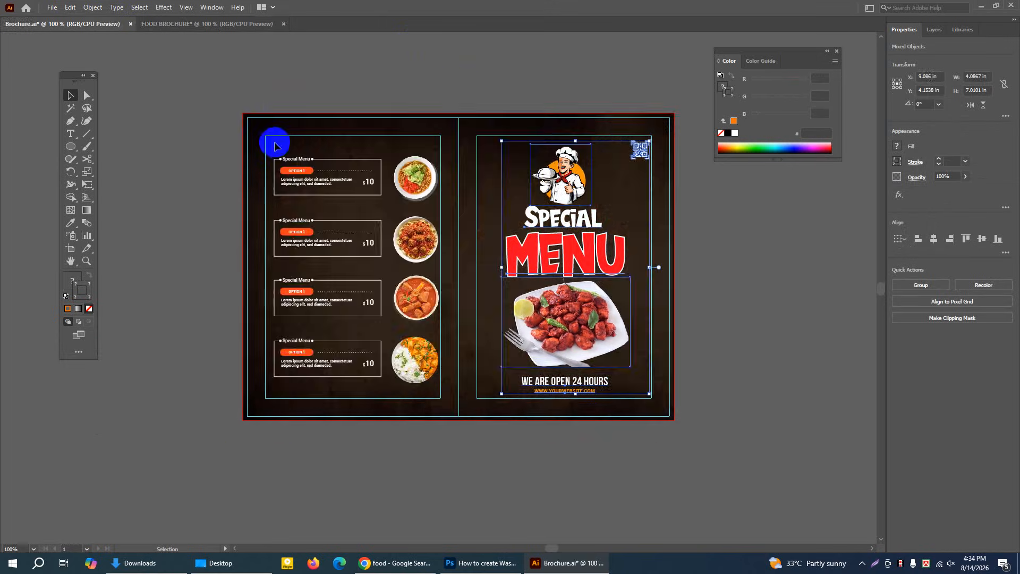
{"action": "left_click_drag", "start_coordinate": [275, 146], "coordinate": [423, 396]}
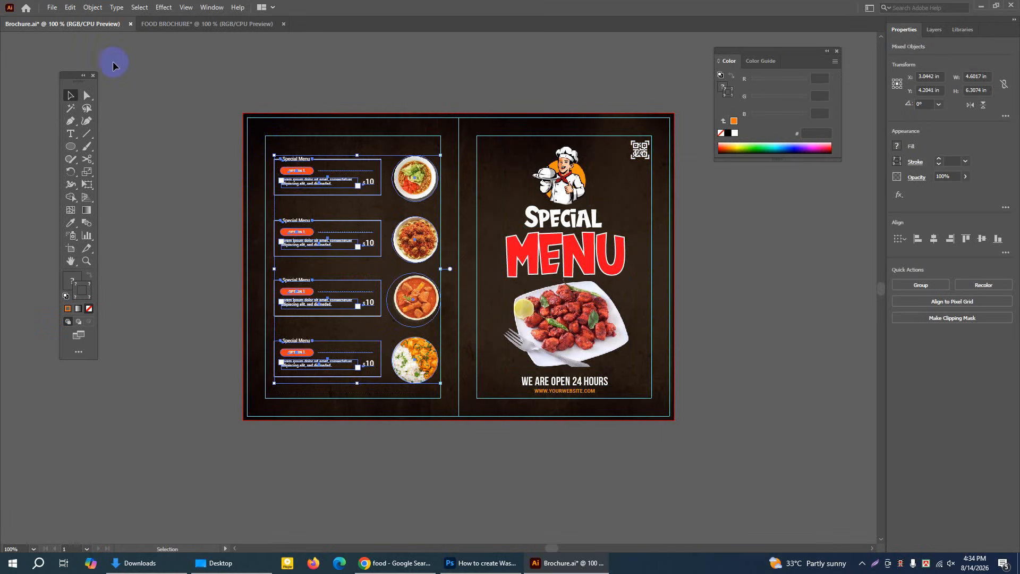
{"action": "left_click", "coordinate": [71, 8]}
{"action": "left_click", "coordinate": [90, 43]}
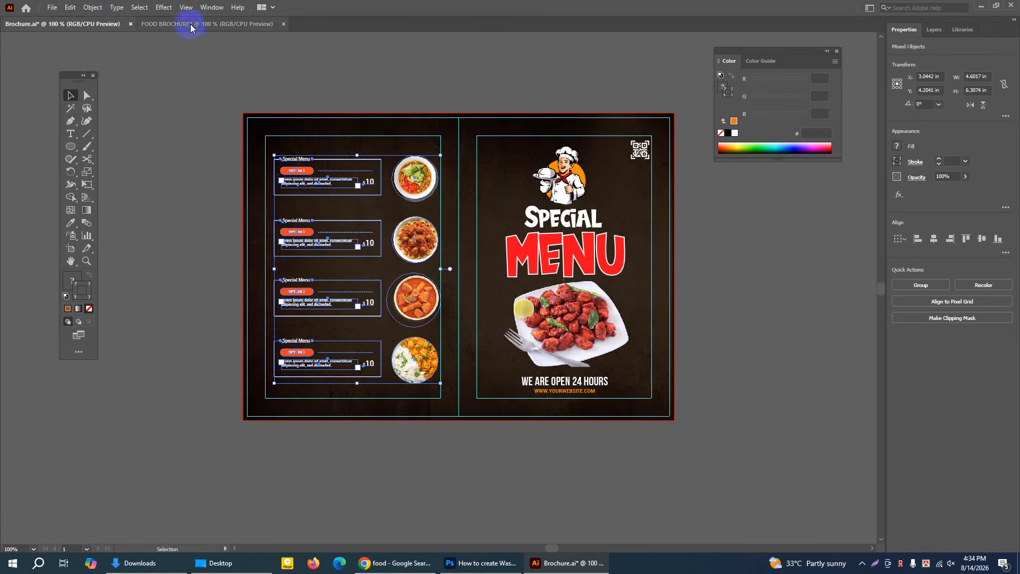
{"action": "left_click", "coordinate": [190, 24]}
{"action": "left_click", "coordinate": [71, 8]}
{"action": "left_click", "coordinate": [85, 66]}
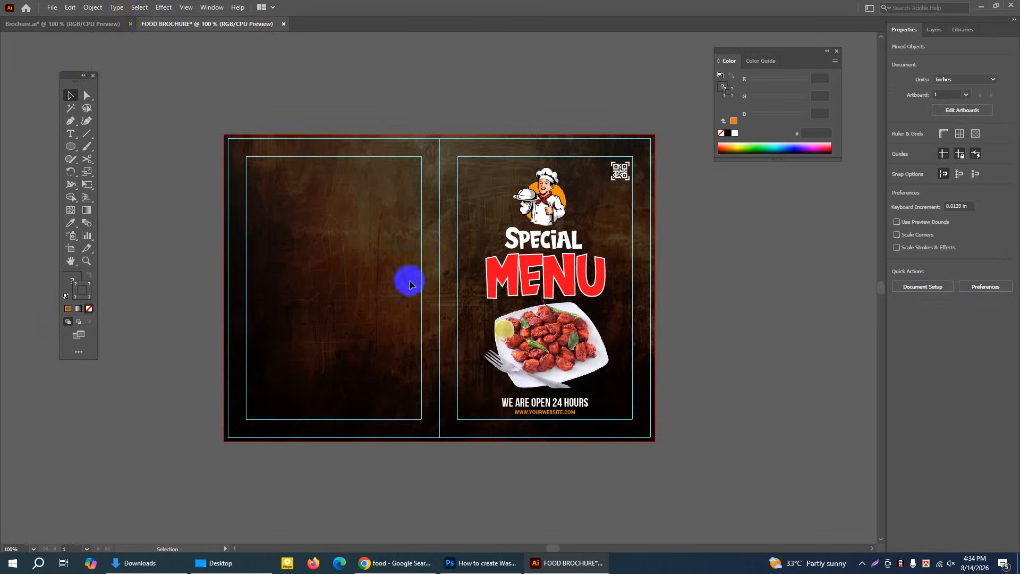
{"action": "left_click_drag", "start_coordinate": [384, 193], "coordinate": [277, 189]}
{"action": "left_click", "coordinate": [292, 78]}
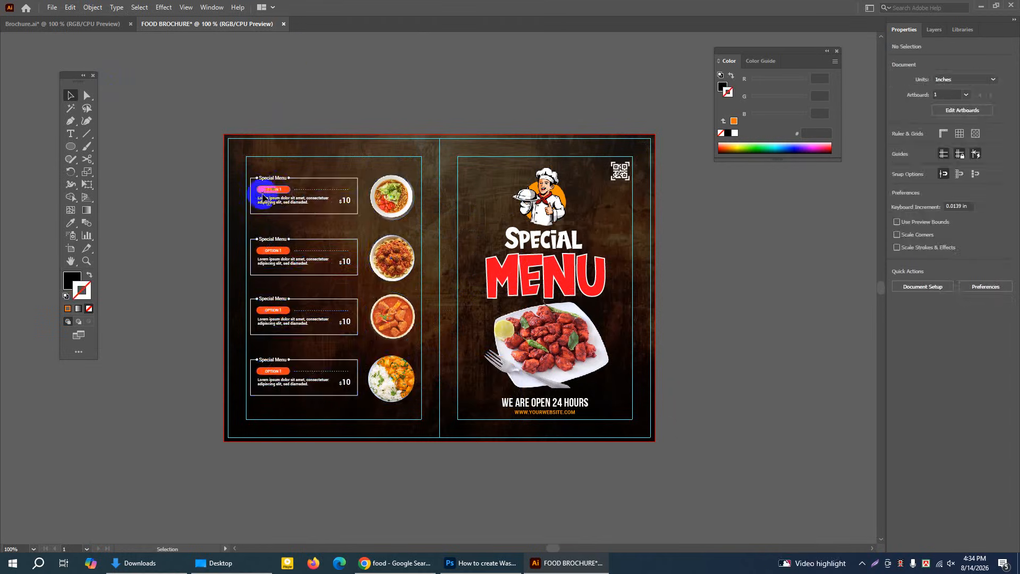
Duplicate the first Special Menu box straight upward into the empty space above the artboard
{"action": "left_click", "coordinate": [86, 260]}
{"action": "left_click", "coordinate": [467, 187]}
{"action": "left_click", "coordinate": [177, 359]}
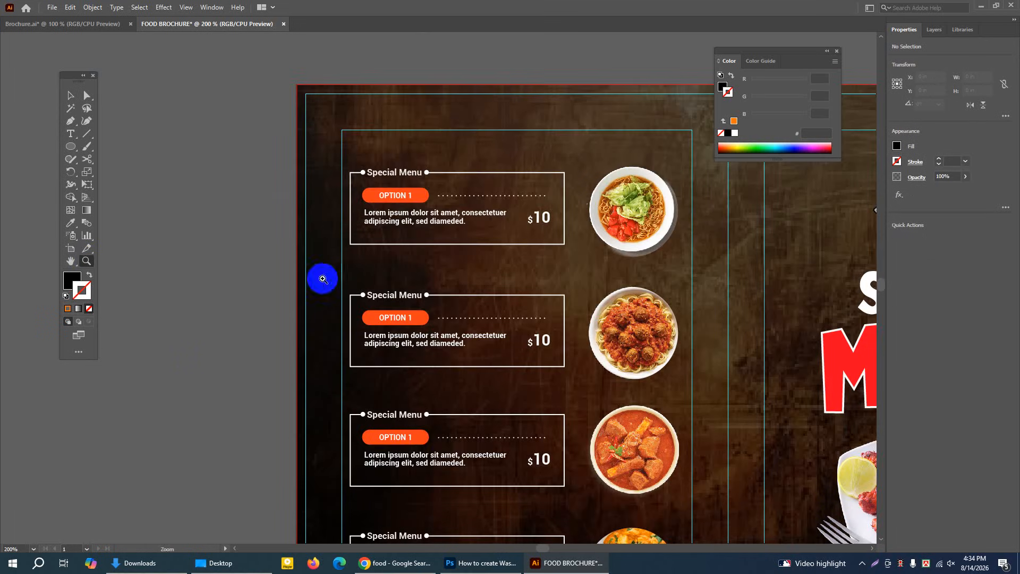
{"action": "left_click", "coordinate": [71, 261]}
{"action": "left_click_drag", "start_coordinate": [466, 130], "coordinate": [340, 198]}
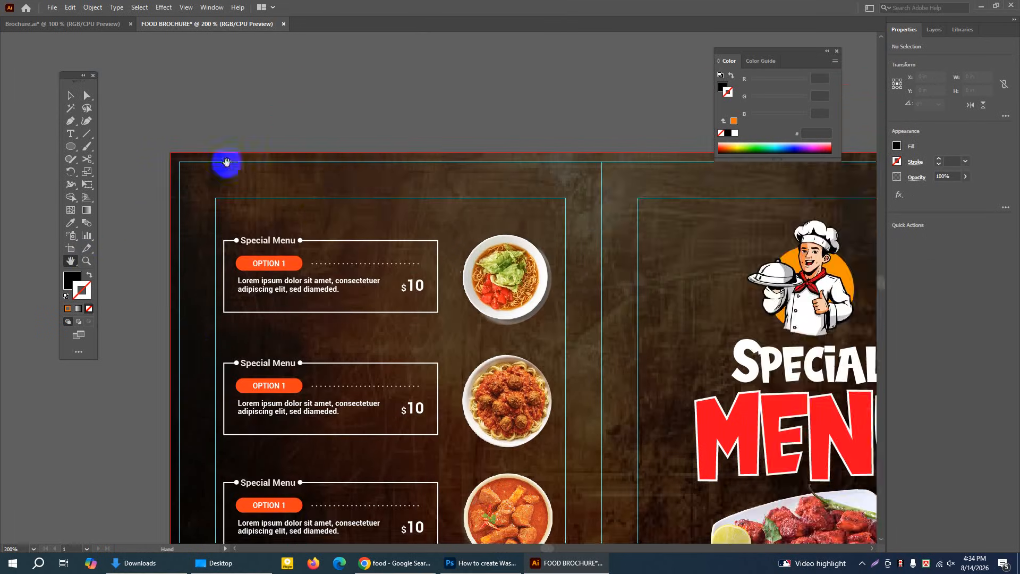
{"action": "left_click", "coordinate": [71, 95]}
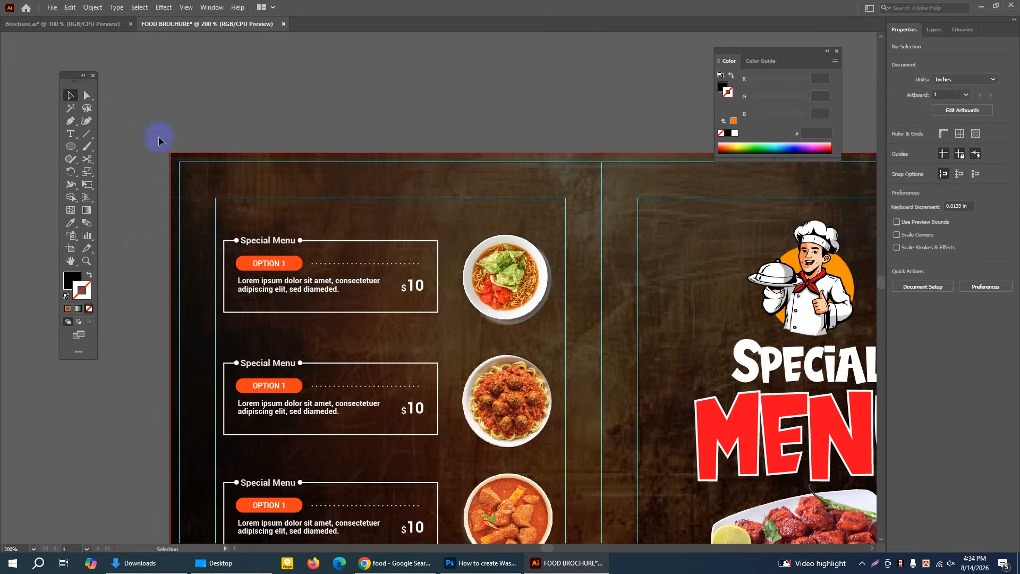
{"action": "left_click_drag", "start_coordinate": [226, 226], "coordinate": [445, 327]}
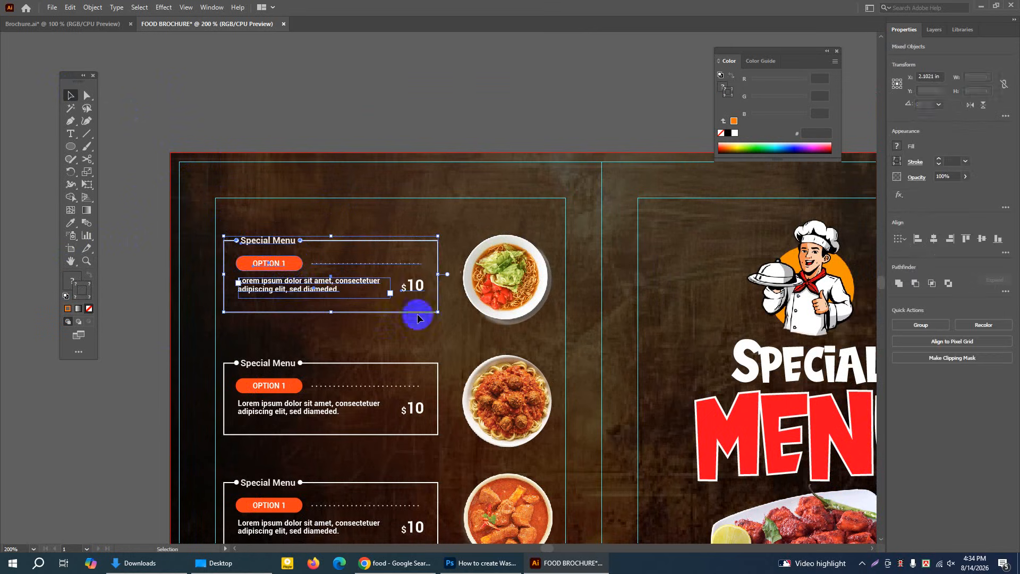
{"action": "left_click_drag", "start_coordinate": [289, 263], "coordinate": [289, 62]}
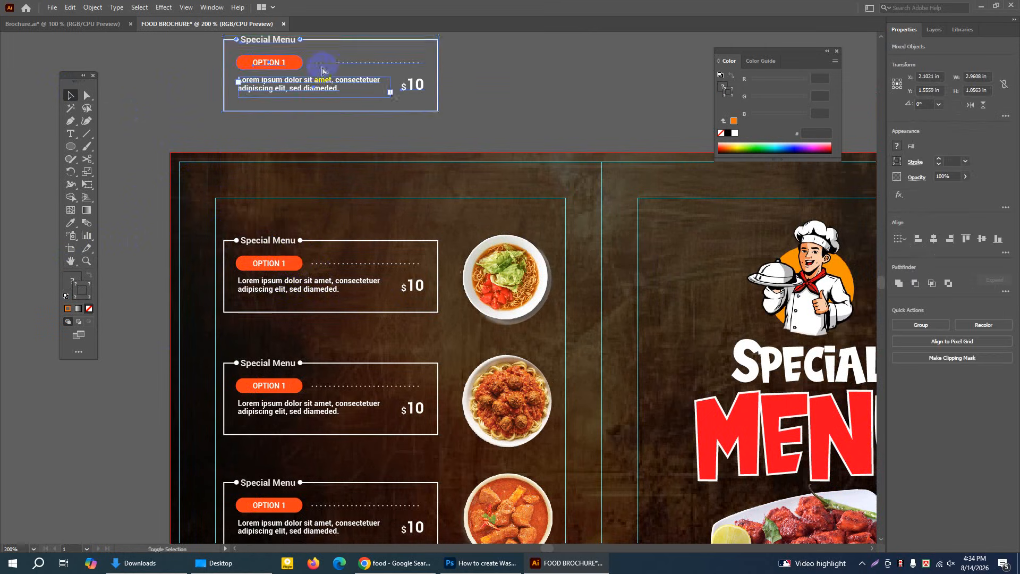
Move the duplicated Special Menu box farther up from the artboard and deselect it
{"action": "left_click", "coordinate": [73, 262]}
{"action": "left_click_drag", "start_coordinate": [301, 133], "coordinate": [285, 295]}
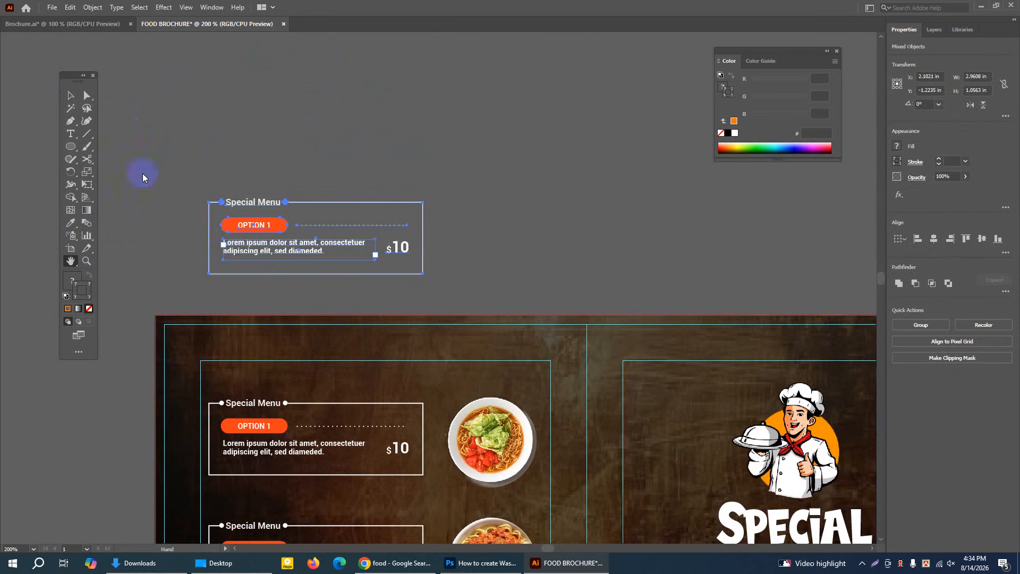
{"action": "left_click", "coordinate": [70, 95]}
{"action": "left_click", "coordinate": [189, 63]}
{"action": "left_click_drag", "start_coordinate": [196, 173], "coordinate": [485, 321]}
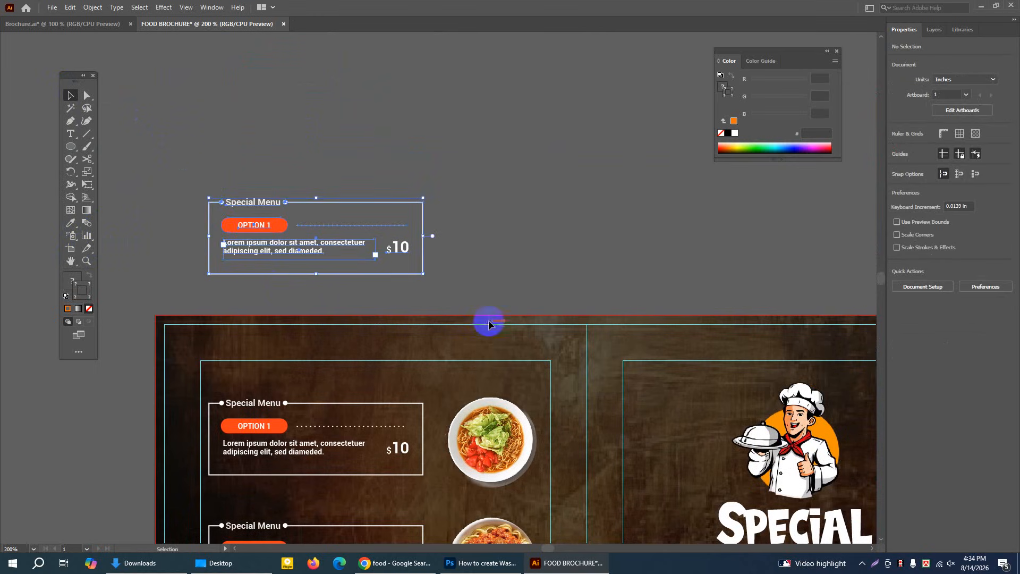
{"action": "left_click_drag", "start_coordinate": [280, 225], "coordinate": [295, 122]}
{"action": "left_click", "coordinate": [553, 122]}
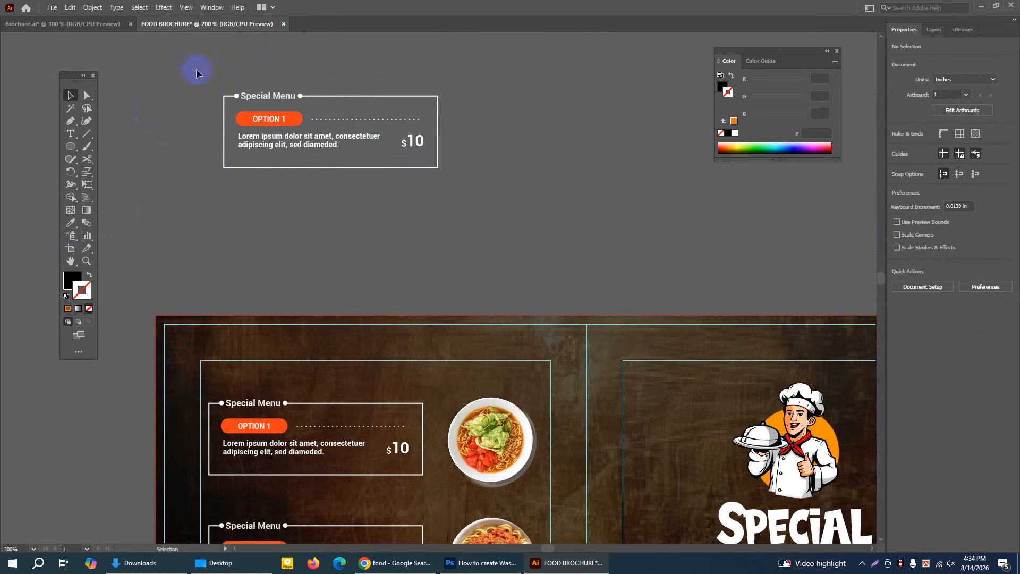
{"action": "left_click_drag", "start_coordinate": [198, 72], "coordinate": [530, 198]}
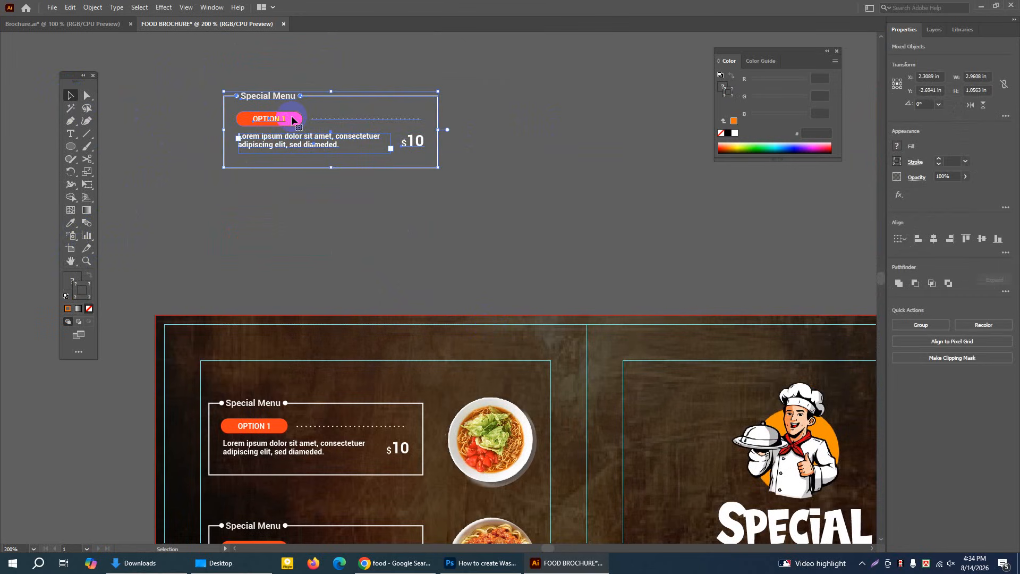
{"action": "key", "text": "a"}
{"action": "left_click", "coordinate": [291, 118], "text": "shift"}
{"action": "left_click", "coordinate": [272, 122], "text": "shift"}
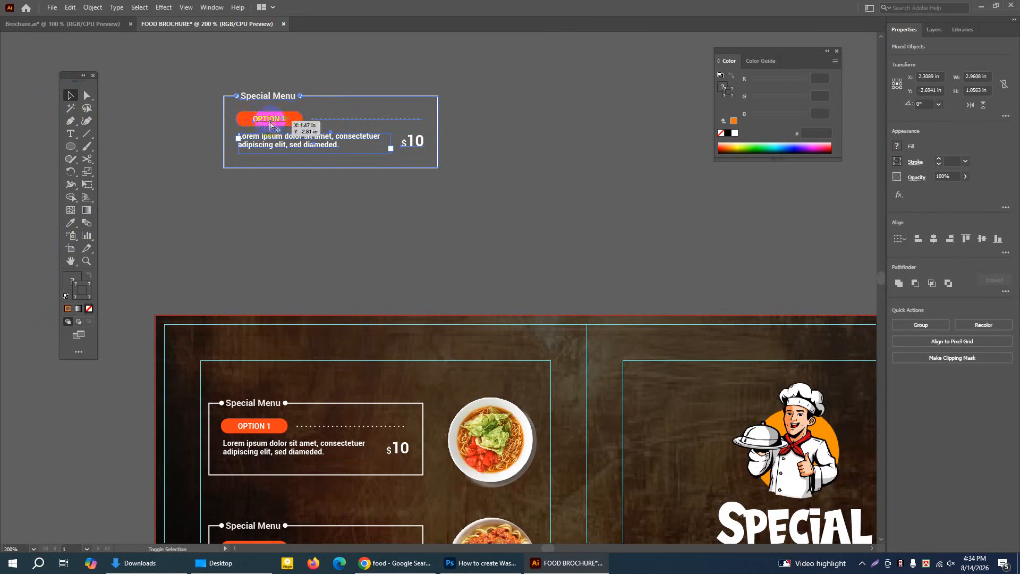
{"action": "left_click", "coordinate": [219, 64]}
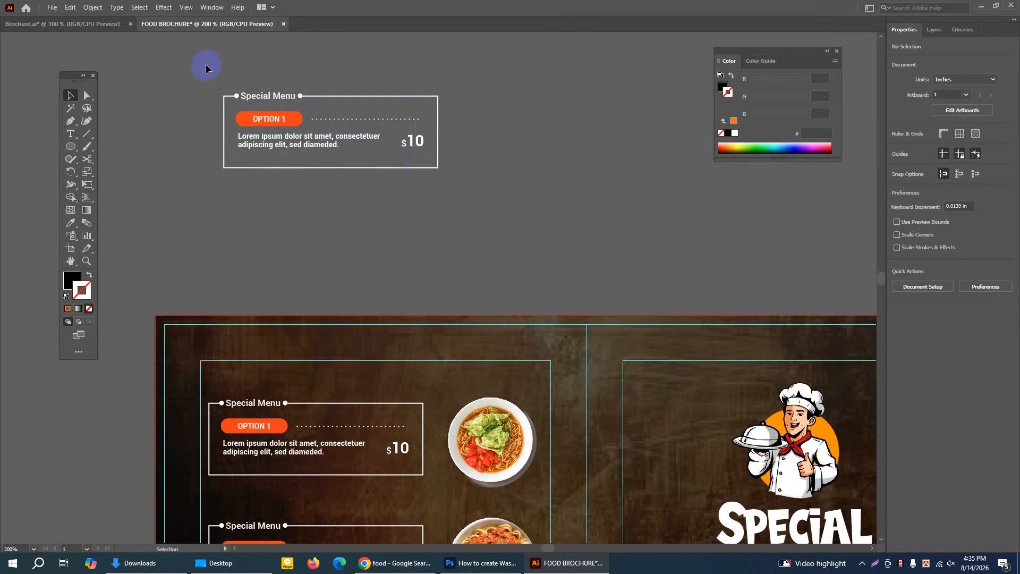
Duplicate the loose Special Menu box directly below itself, still above the artboard
{"action": "left_click_drag", "start_coordinate": [206, 64], "coordinate": [468, 191]}
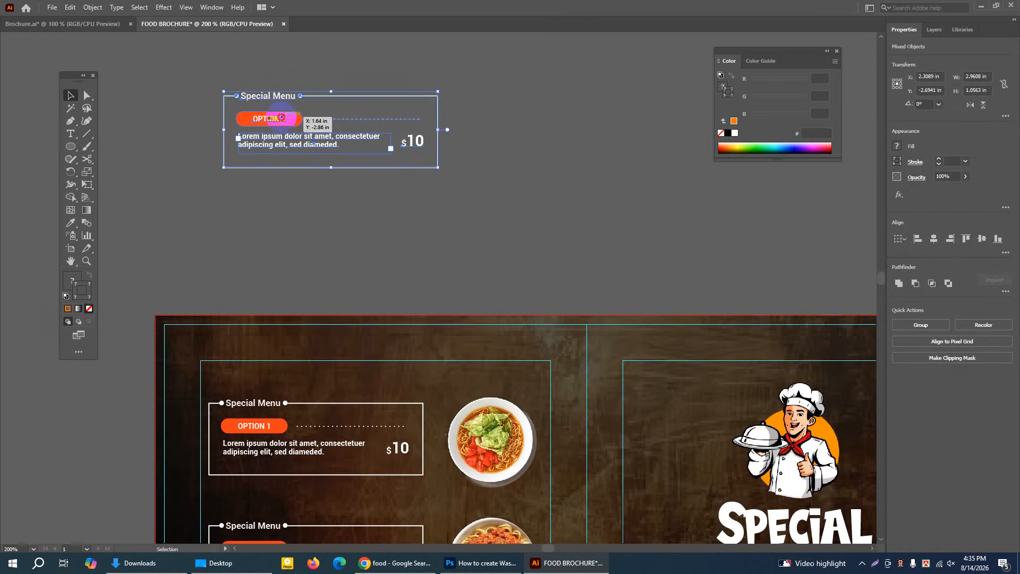
{"action": "left_click_drag", "start_coordinate": [281, 117], "coordinate": [292, 222]}
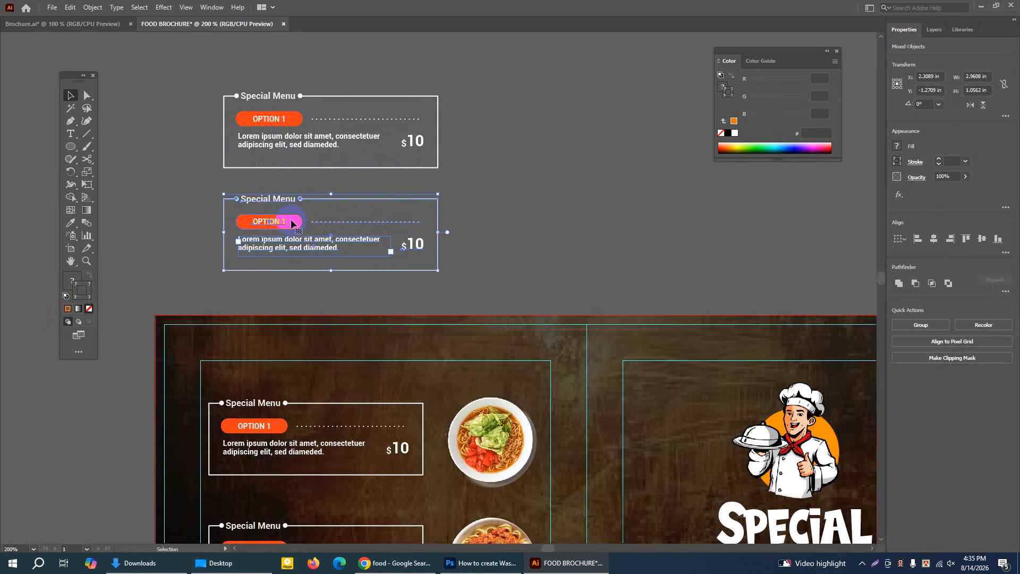
{"action": "left_click", "coordinate": [551, 151]}
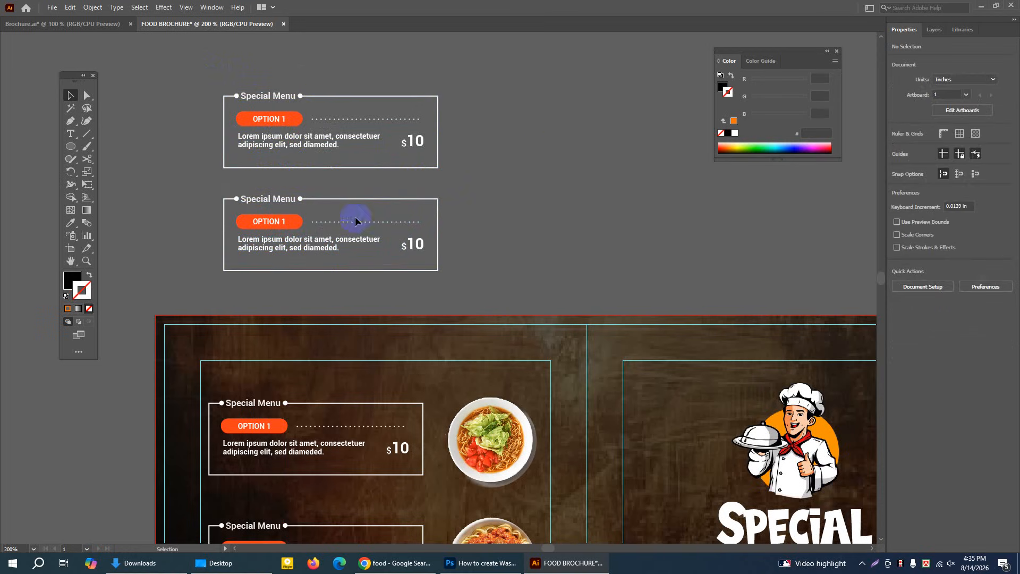
Nudge the lower duplicate menu box up by about 0.06 in and deselect it
{"action": "left_click", "coordinate": [356, 252]}
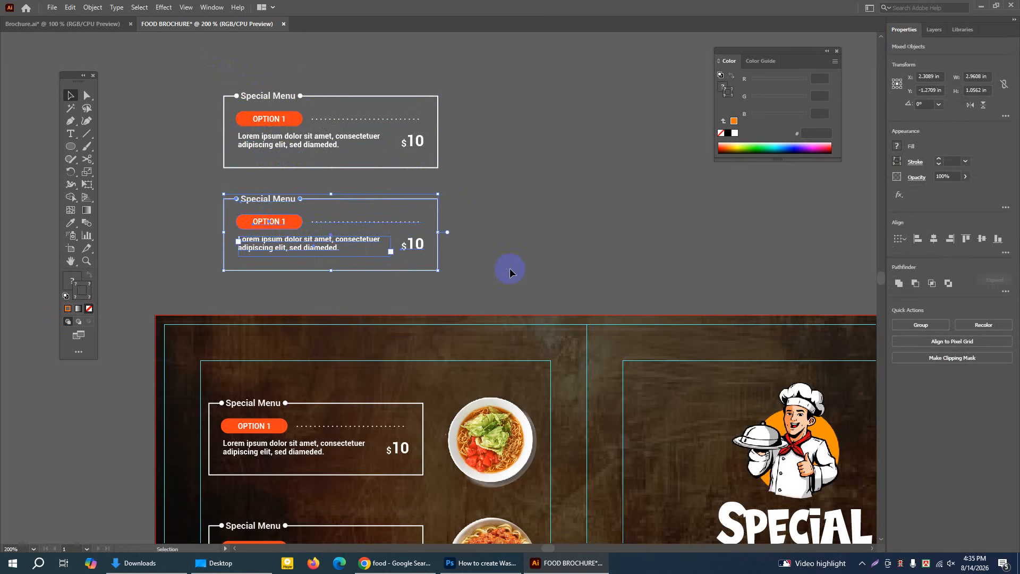
{"action": "key", "text": "Up"}
{"action": "key", "text": "Up"}
{"action": "key", "text": "Up"}
{"action": "key", "text": "Up"}
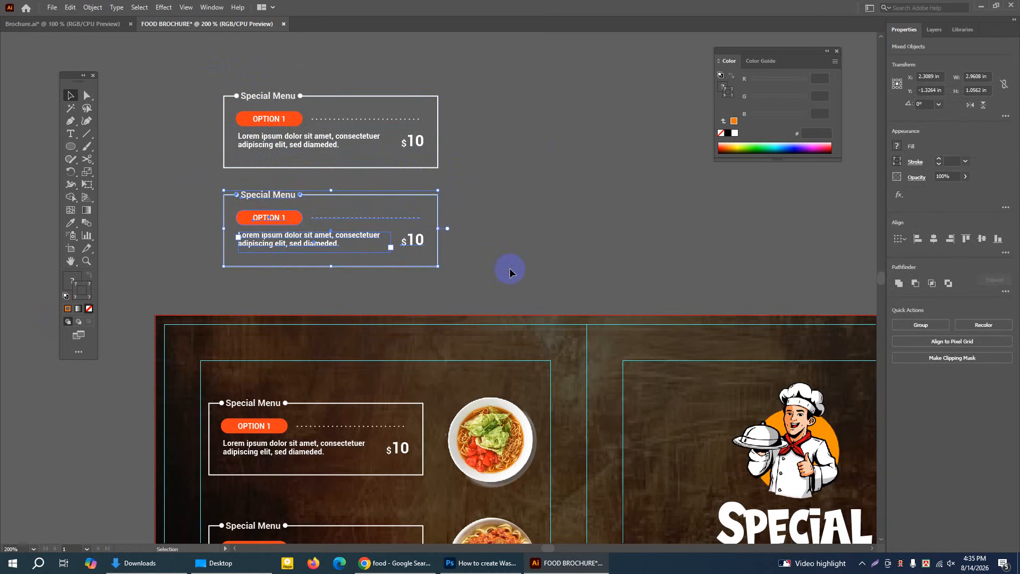
{"action": "left_click", "coordinate": [509, 267]}
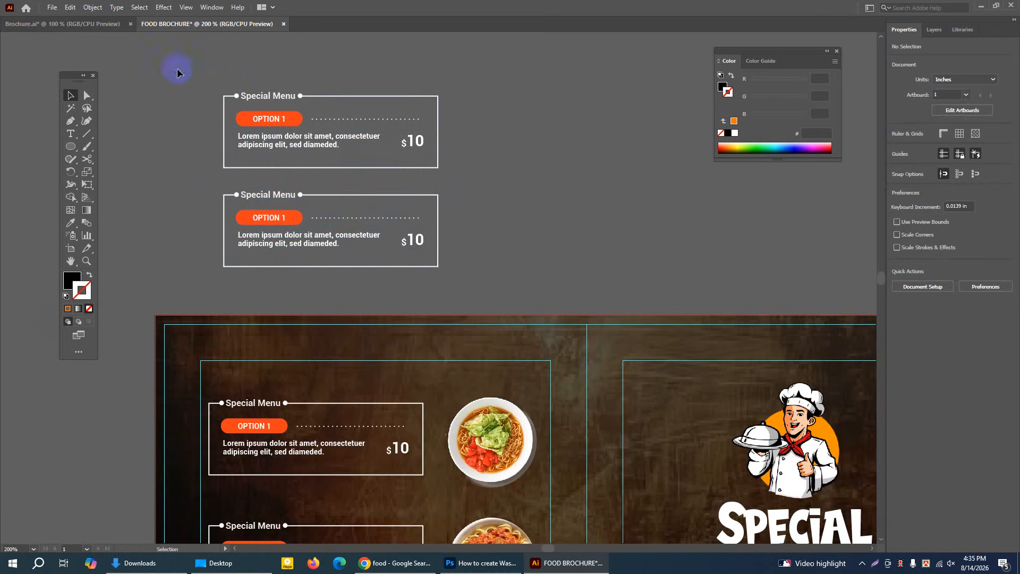
Delete both loose Special Menu box duplicates from the empty space above the artboard
{"action": "left_click_drag", "start_coordinate": [178, 69], "coordinate": [453, 255]}
{"action": "key", "text": "Delete"}
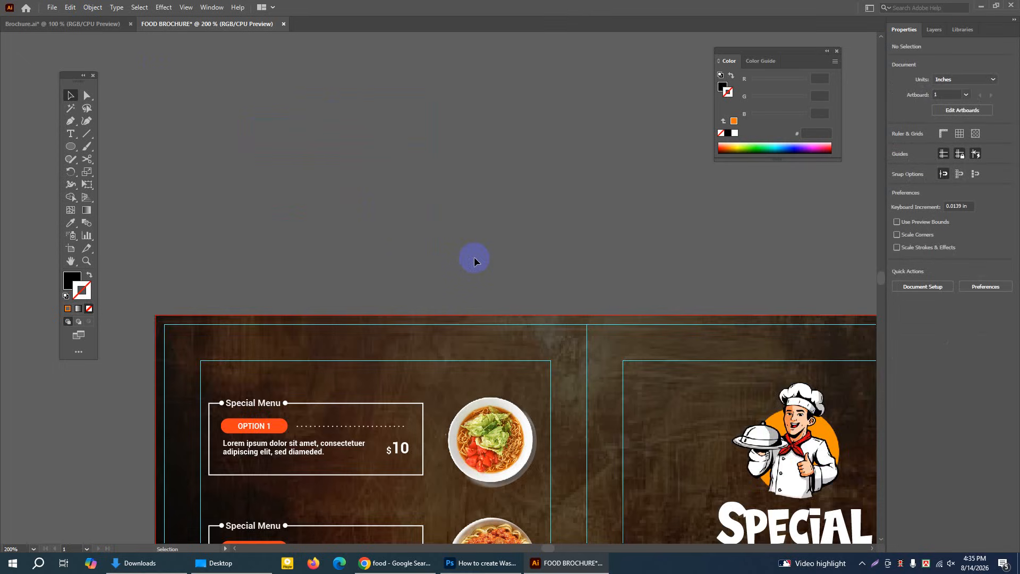
{"action": "key", "text": "ctrl+1"}
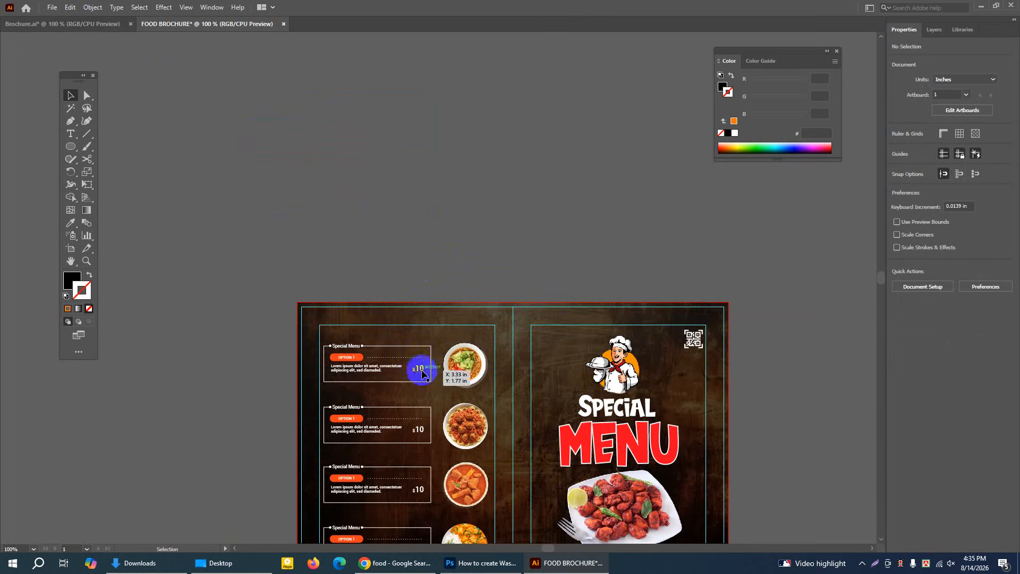
Place a text object in the empty space above the artboard, clear its placeholder text and deselect it
{"action": "left_click", "coordinate": [71, 261]}
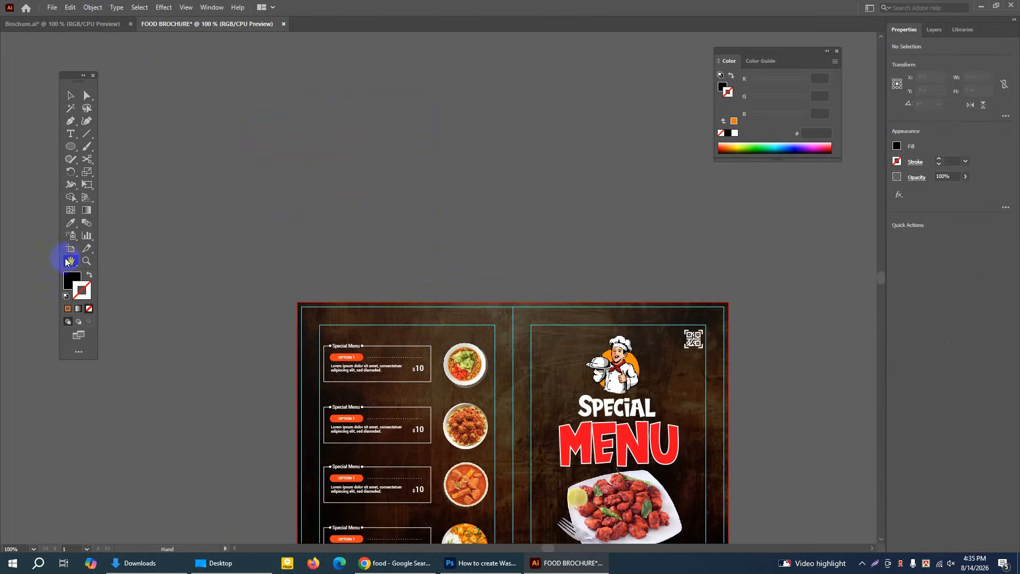
{"action": "left_click_drag", "start_coordinate": [426, 168], "coordinate": [296, 144]}
{"action": "left_click", "coordinate": [71, 133]}
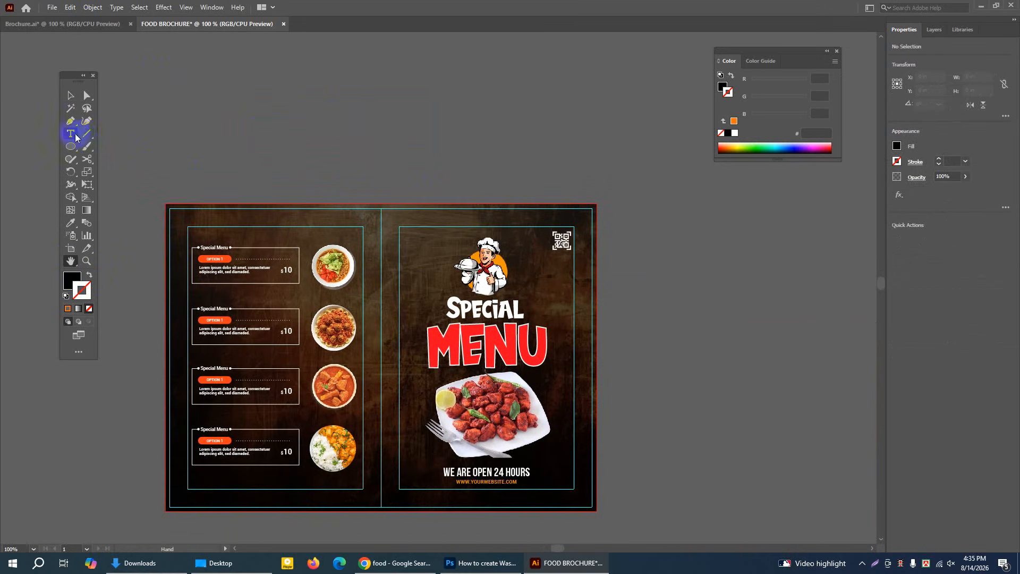
{"action": "left_click", "coordinate": [377, 133]}
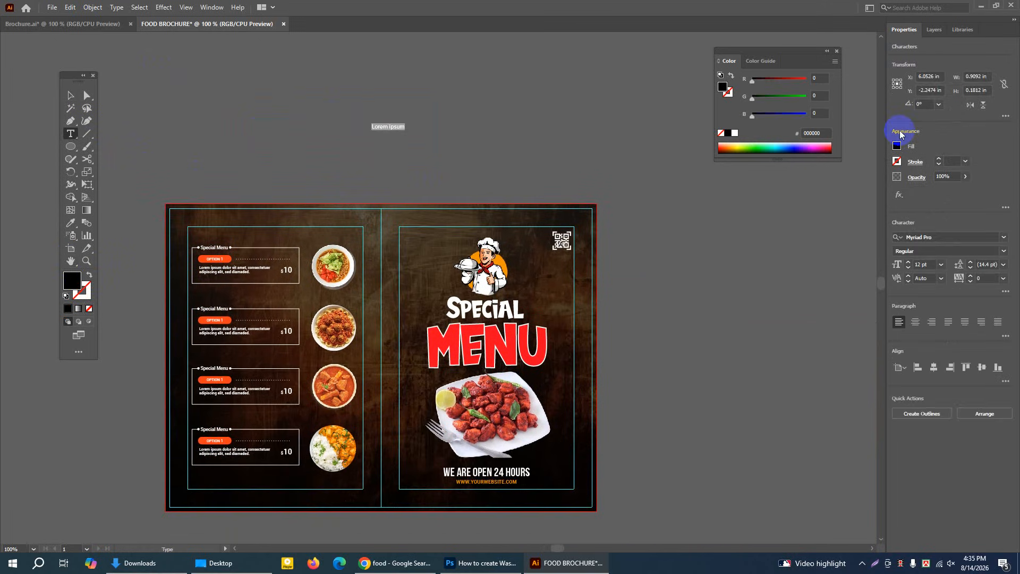
{"action": "key", "text": "BackSpace"}
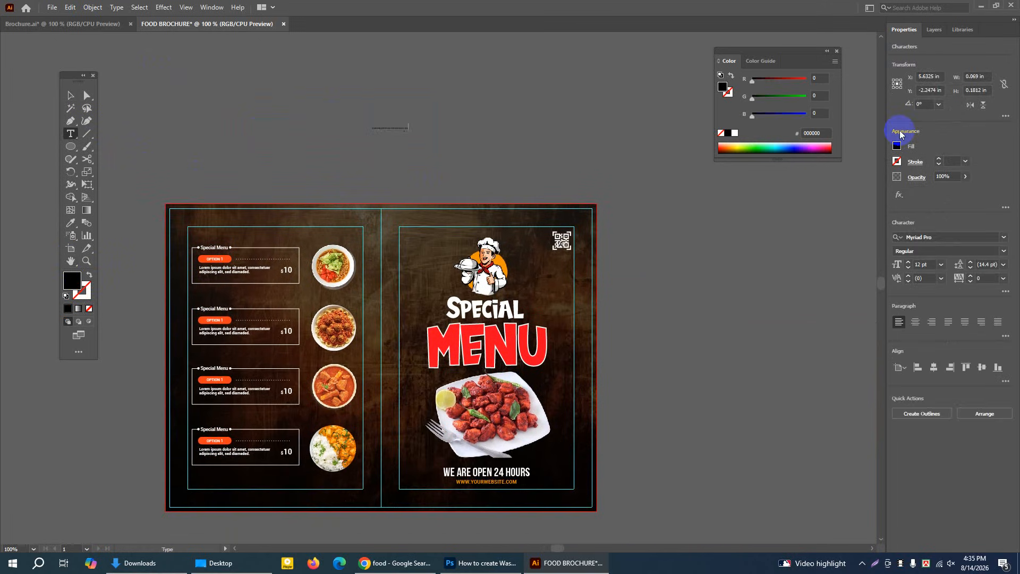
{"action": "left_click", "coordinate": [71, 96]}
{"action": "left_click", "coordinate": [137, 103]}
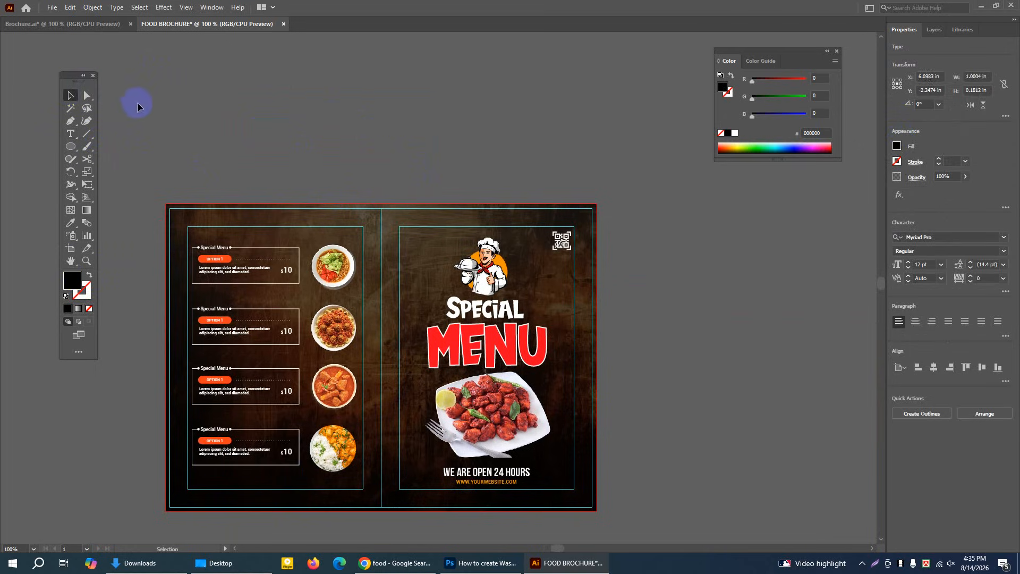
Draw a horizontal line about 4.27 in long in the empty space above the artboard
{"action": "left_click", "coordinate": [86, 260]}
{"action": "left_click", "coordinate": [440, 256]}
{"action": "left_click", "coordinate": [86, 134]}
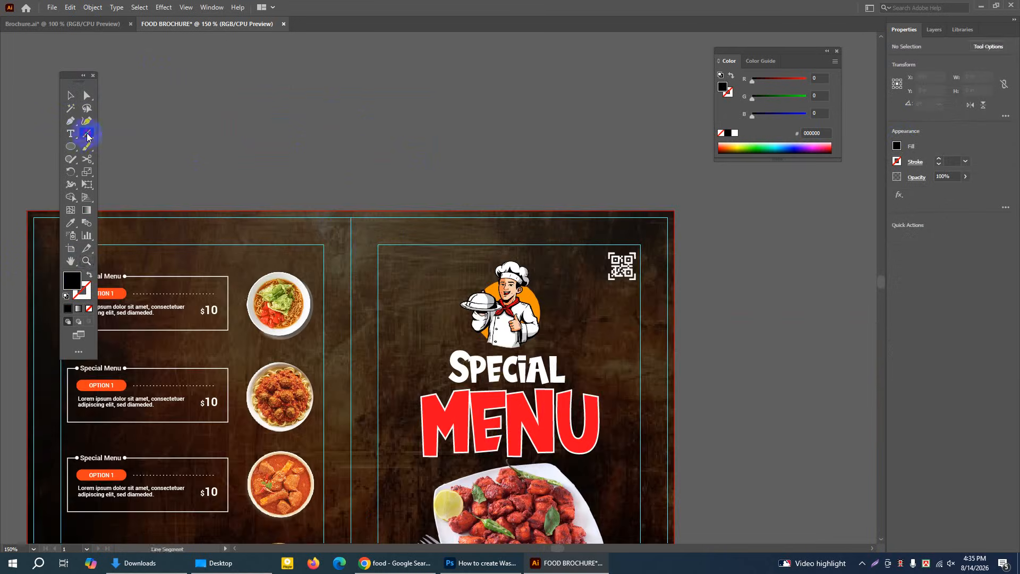
{"action": "left_click", "coordinate": [86, 136]}
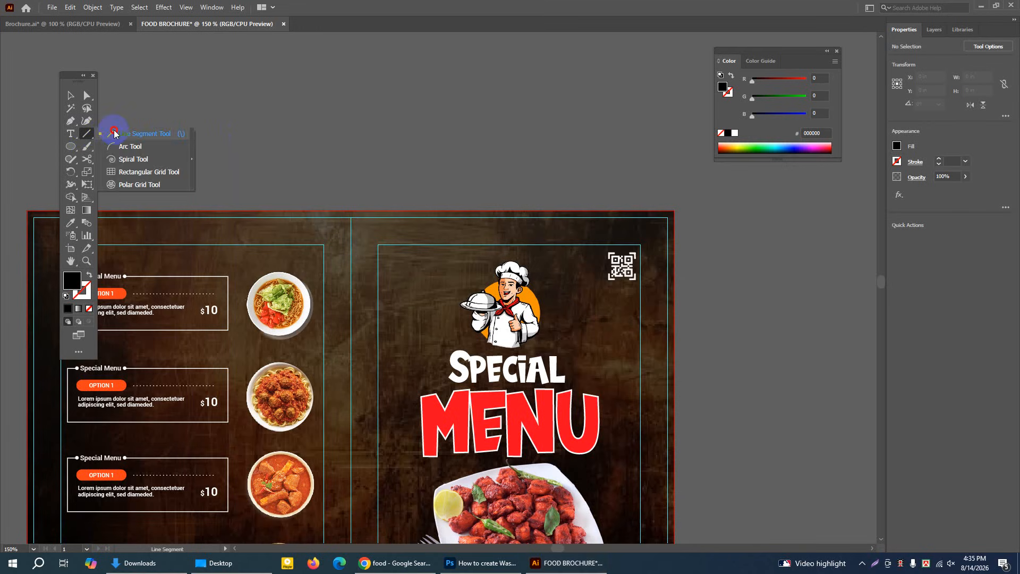
{"action": "left_click_drag", "start_coordinate": [316, 132], "coordinate": [547, 144]}
Give the horizontal line a 1 pt orange dashed stroke with dashes shorter than the default 12 pt and deselect it
{"action": "left_click", "coordinate": [918, 178]}
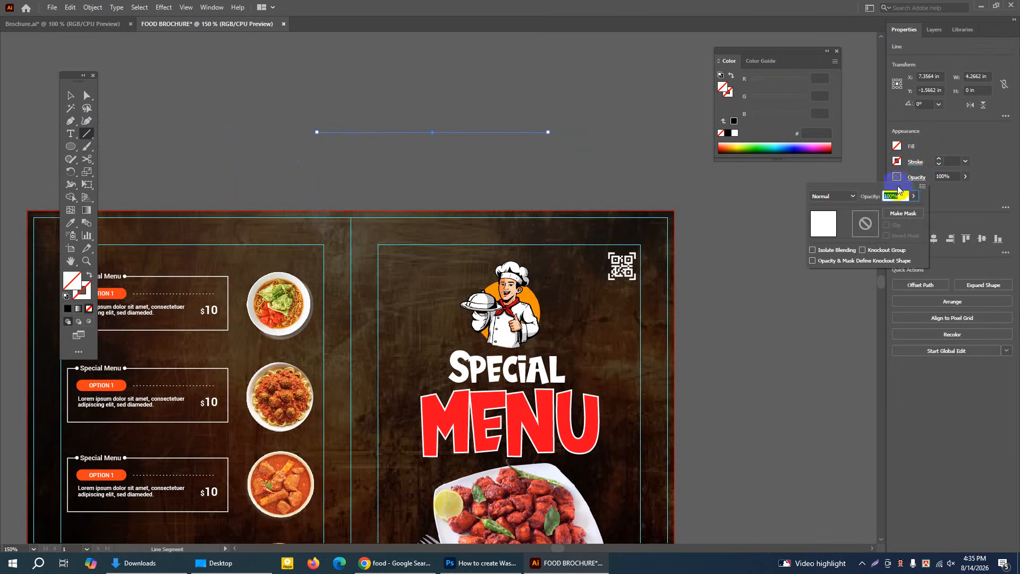
{"action": "left_click", "coordinate": [914, 165]}
{"action": "left_click", "coordinate": [914, 165]}
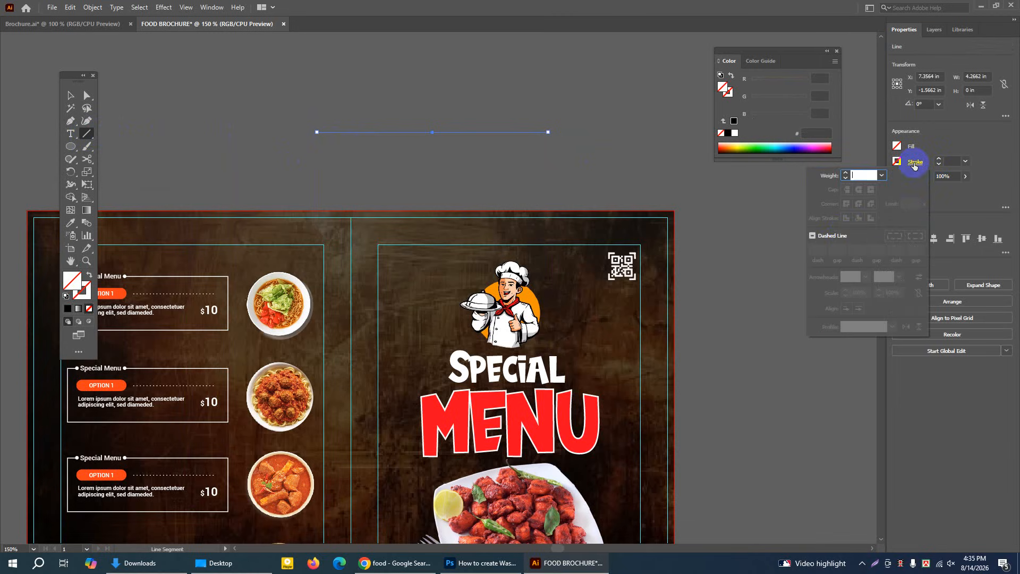
{"action": "left_click", "coordinate": [813, 235]}
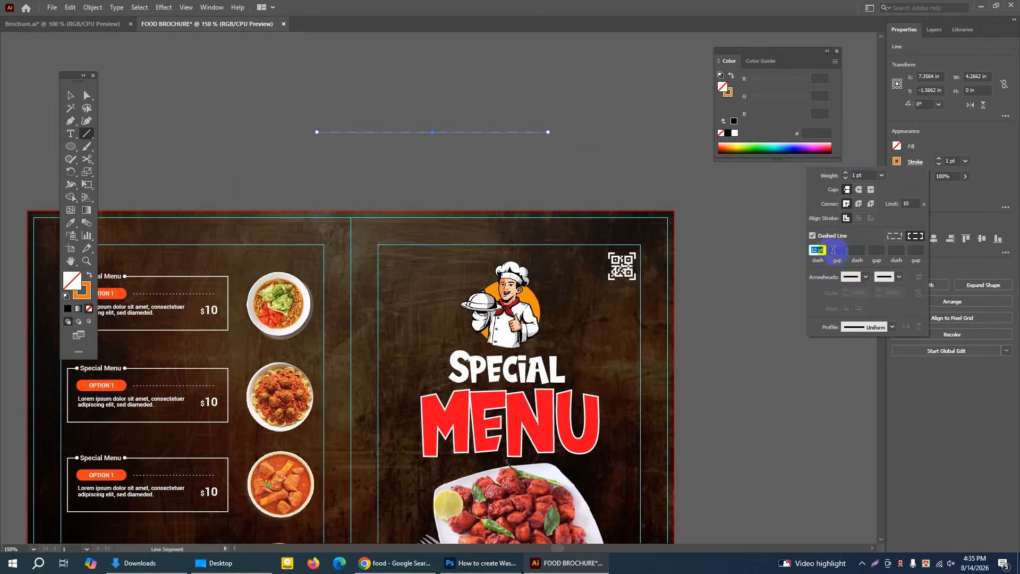
{"action": "left_click", "coordinate": [813, 248]}
{"action": "left_click_drag", "start_coordinate": [818, 248], "coordinate": [812, 248]}
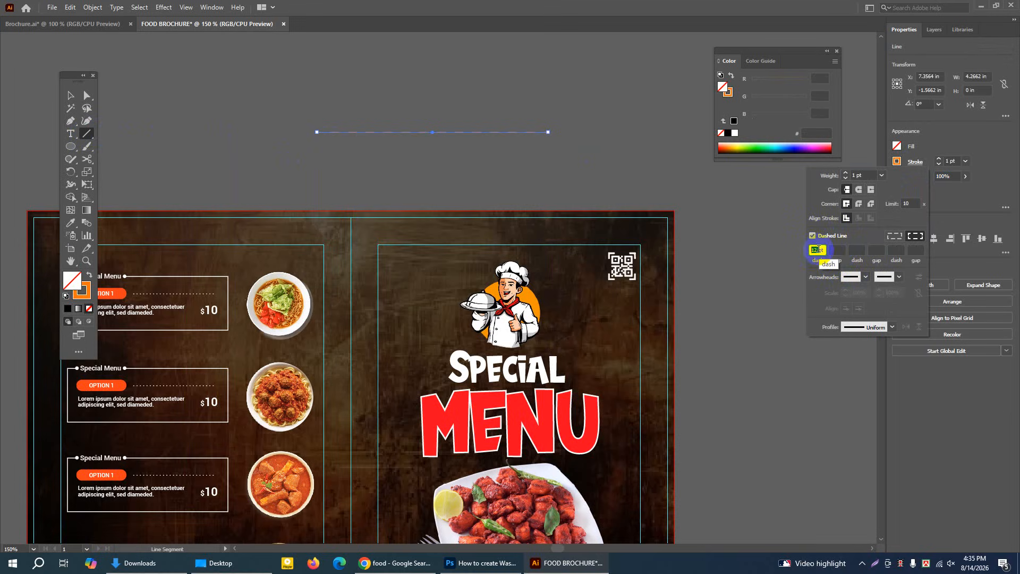
{"action": "key", "text": "Return"}
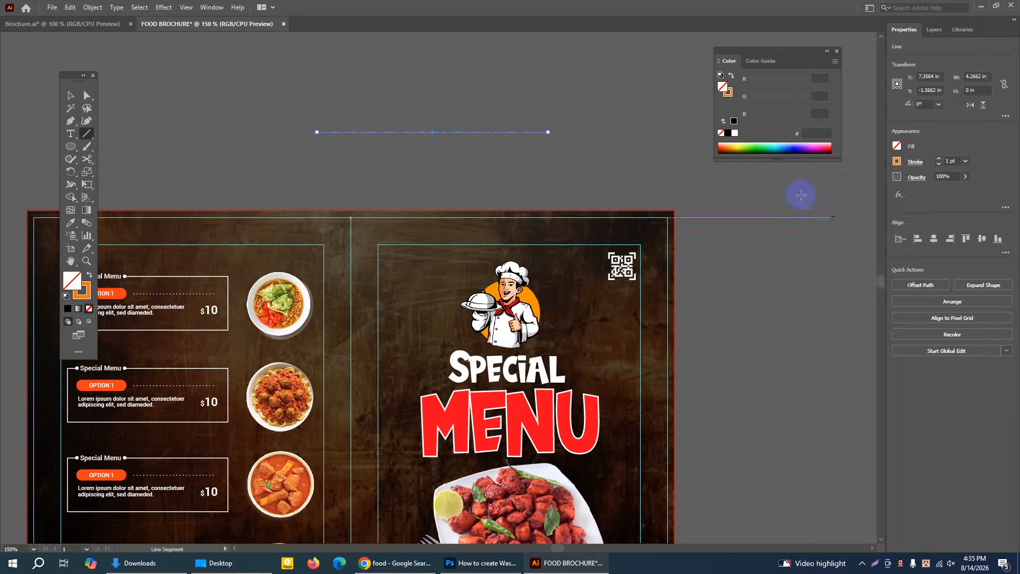
{"action": "left_click", "coordinate": [69, 97]}
{"action": "left_click", "coordinate": [475, 138]}
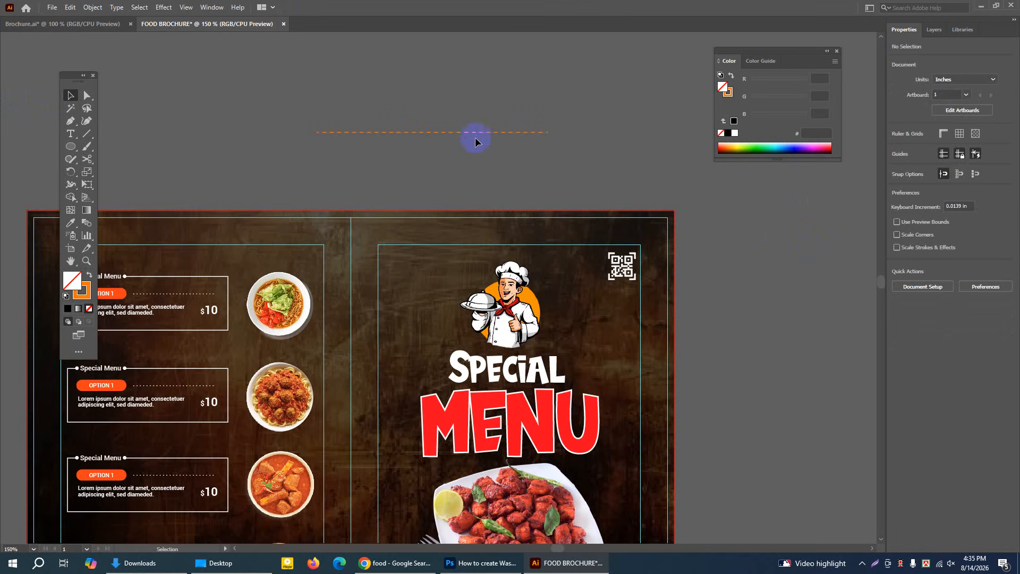
Shorten the dashed line to about 1.61 in by pulling in its right end, and delete the line
{"action": "left_click", "coordinate": [550, 134]}
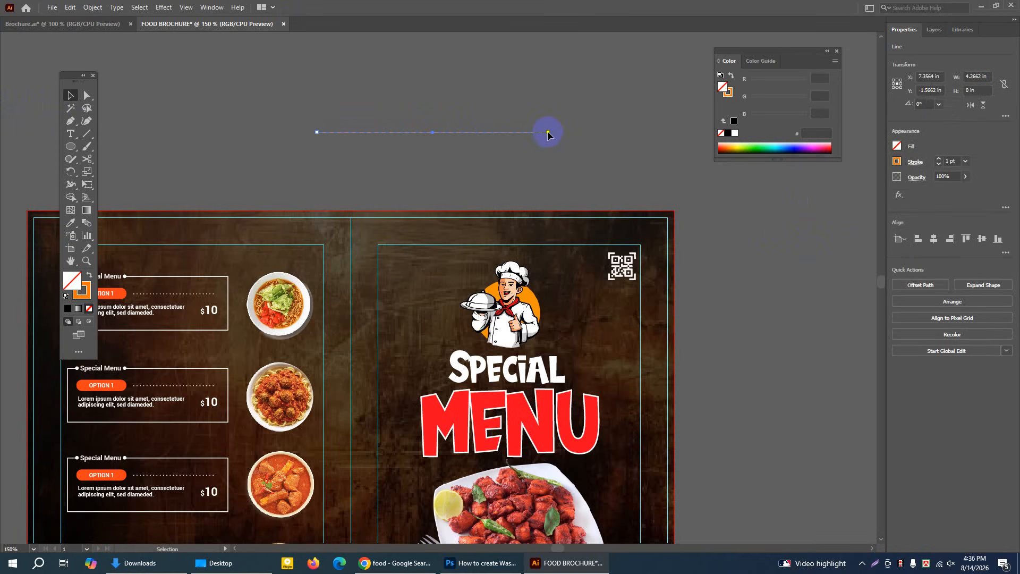
{"action": "left_click_drag", "start_coordinate": [547, 134], "coordinate": [404, 132]}
{"action": "left_click", "coordinate": [412, 153]}
{"action": "left_click_drag", "start_coordinate": [269, 99], "coordinate": [413, 152]}
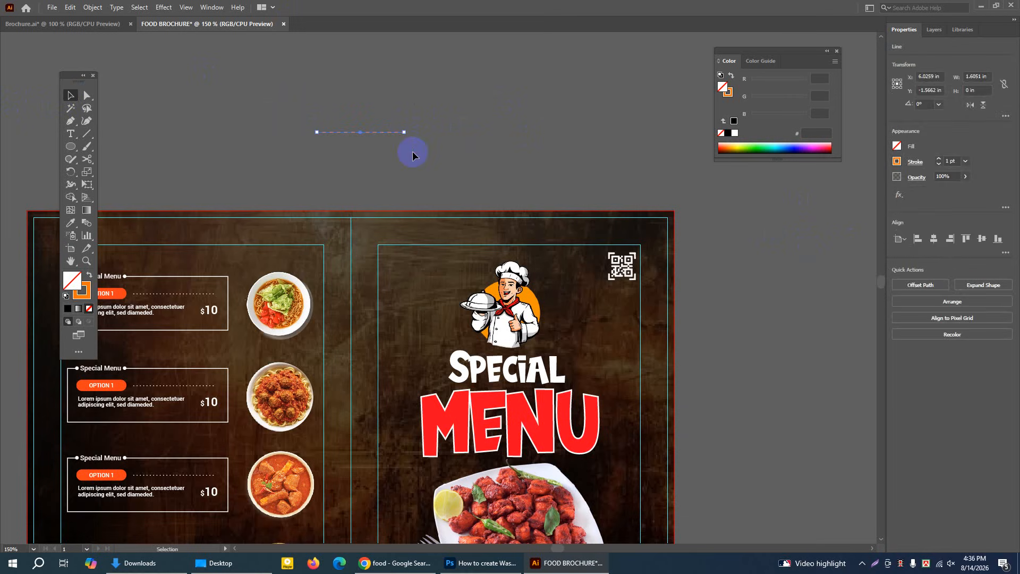
{"action": "key", "text": "Delete"}
Close the floating Color panel to clear the workspace around the brochure
{"action": "left_click", "coordinate": [71, 261]}
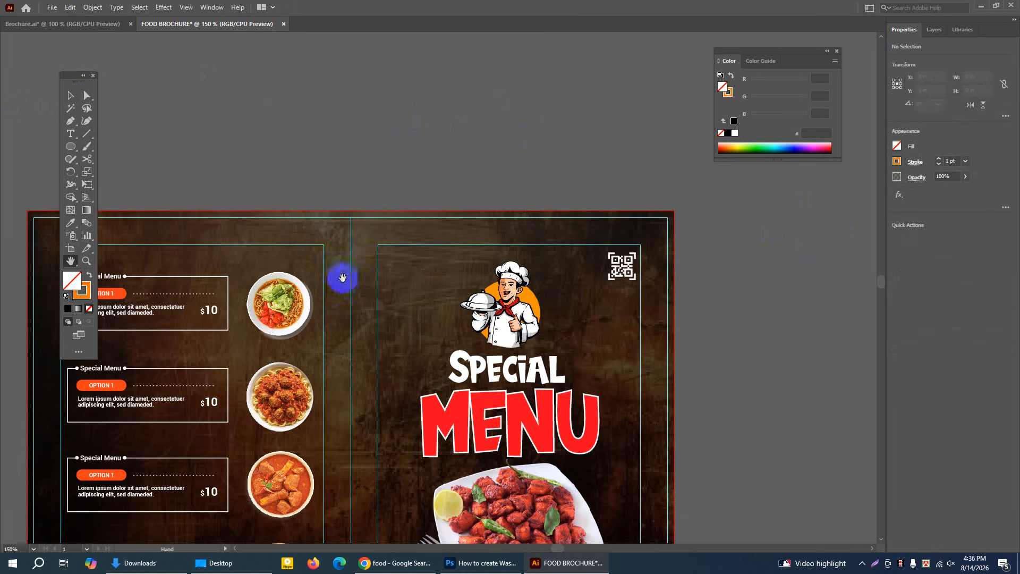
{"action": "left_click_drag", "start_coordinate": [342, 278], "coordinate": [446, 130]}
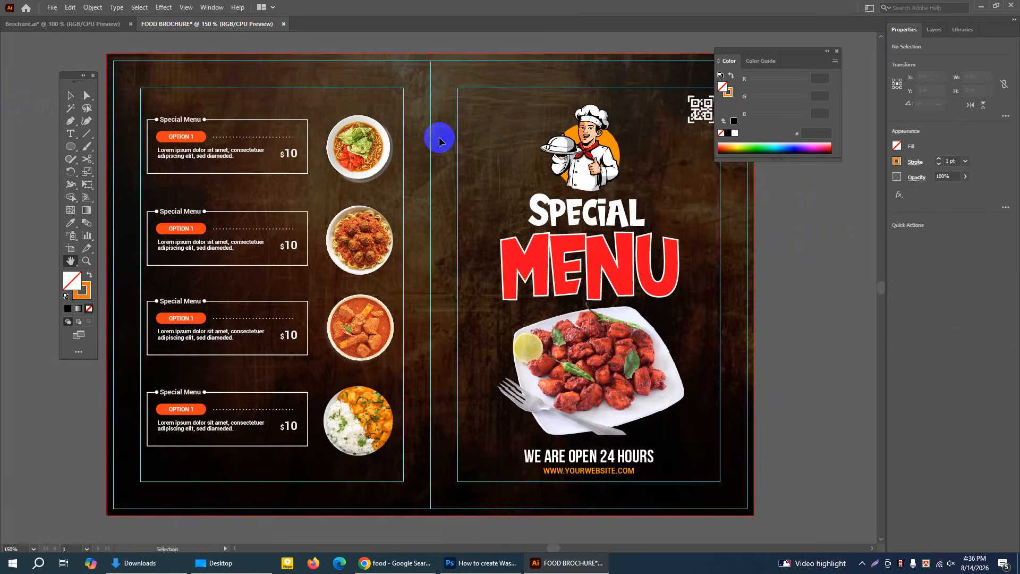
{"action": "key", "text": "ctrl+1"}
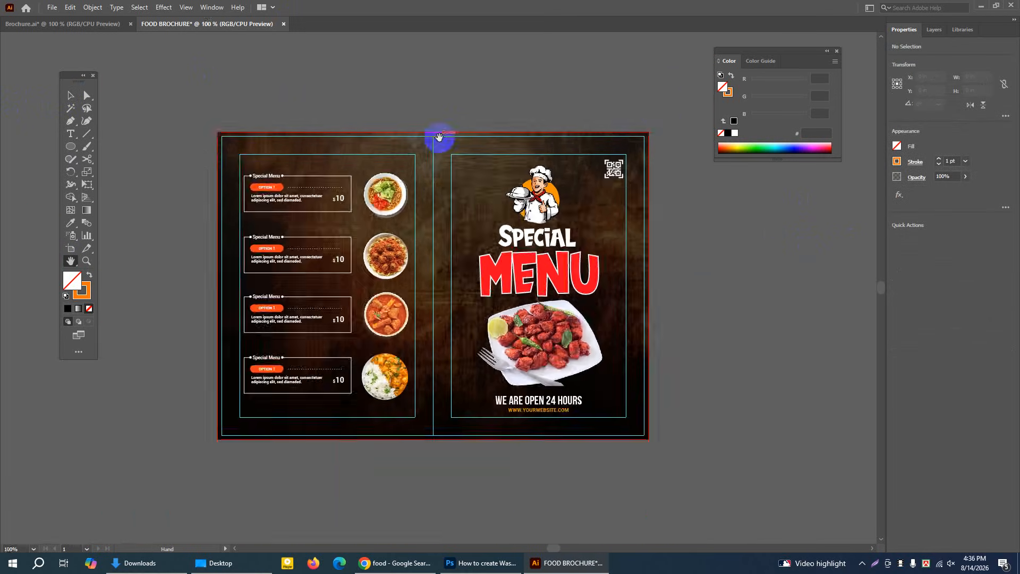
{"action": "left_click", "coordinate": [838, 50]}
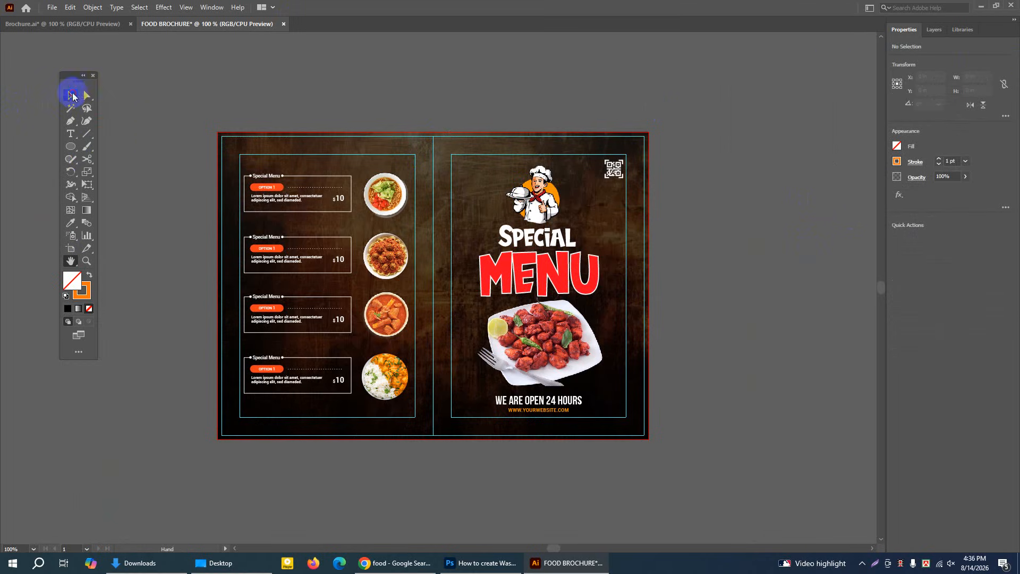
Unlock all locked objects and set the textured background image's opacity to 28%
{"action": "left_click", "coordinate": [71, 95]}
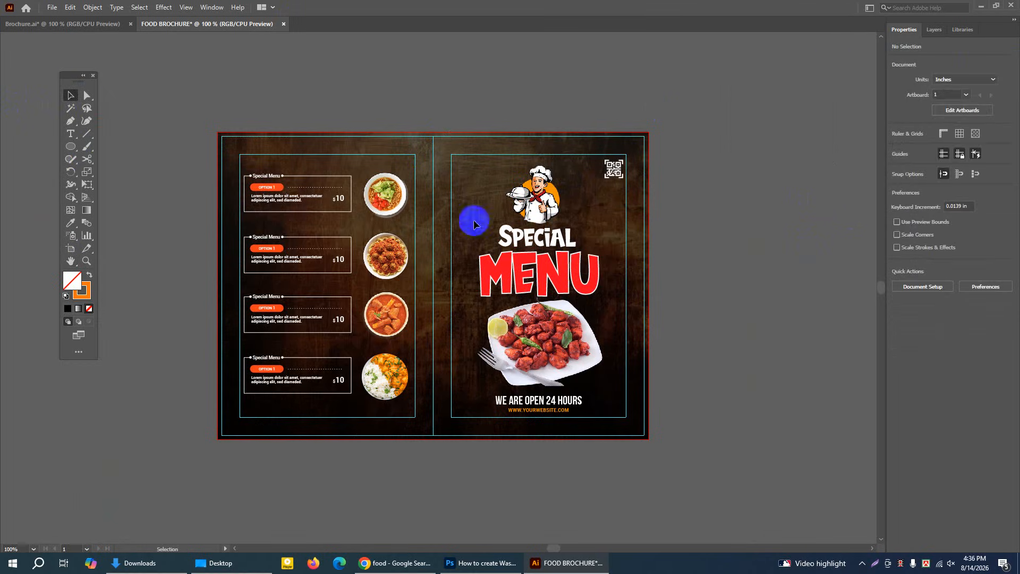
{"action": "left_click", "coordinate": [92, 7]}
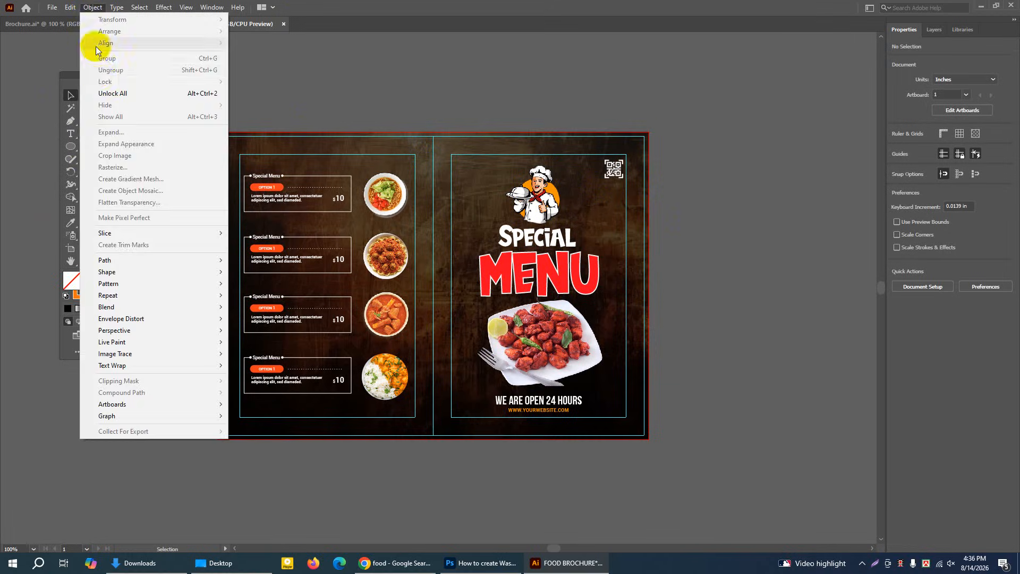
{"action": "left_click", "coordinate": [112, 94]}
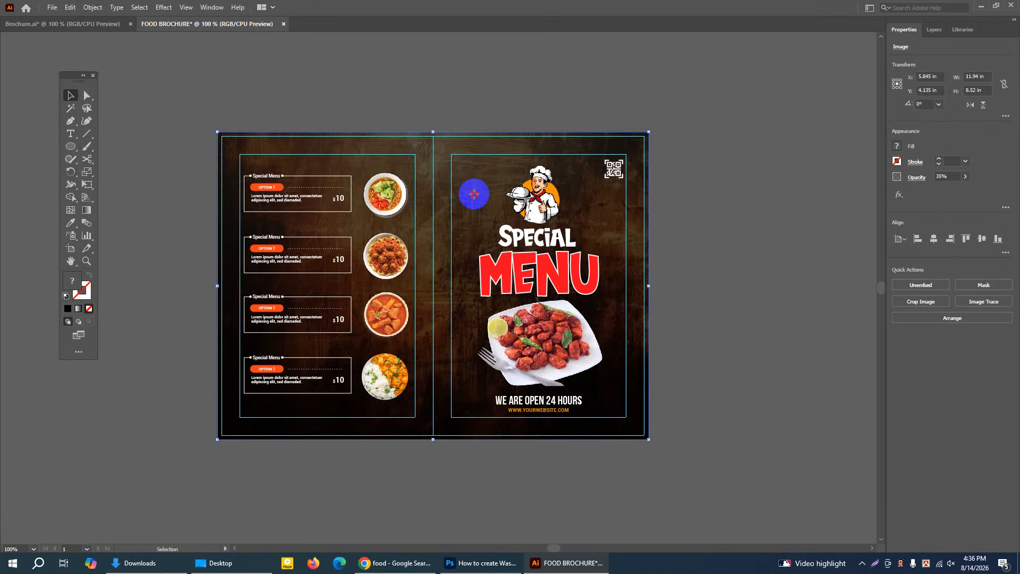
{"action": "left_click", "coordinate": [965, 177]}
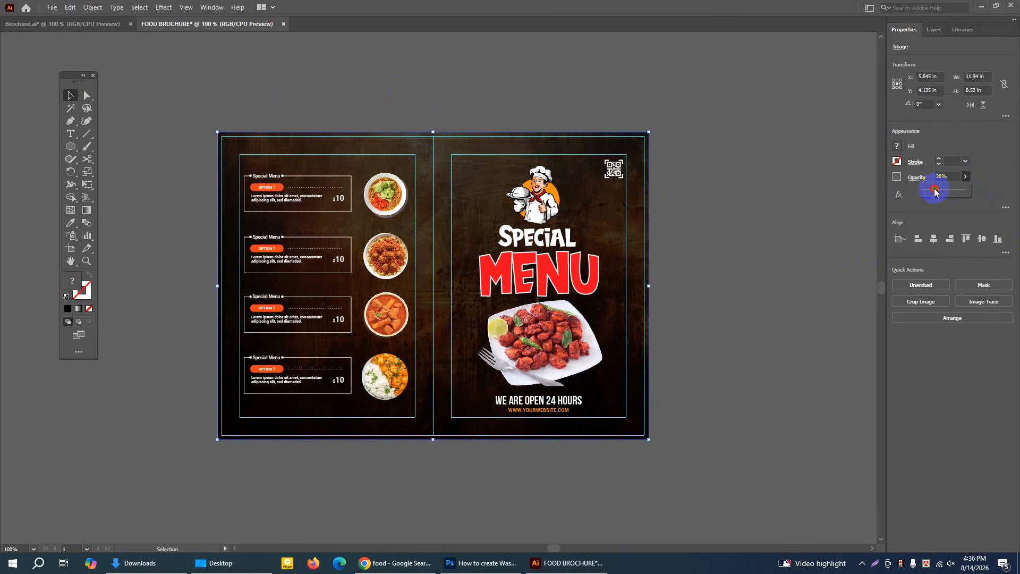
{"action": "left_click", "coordinate": [771, 188]}
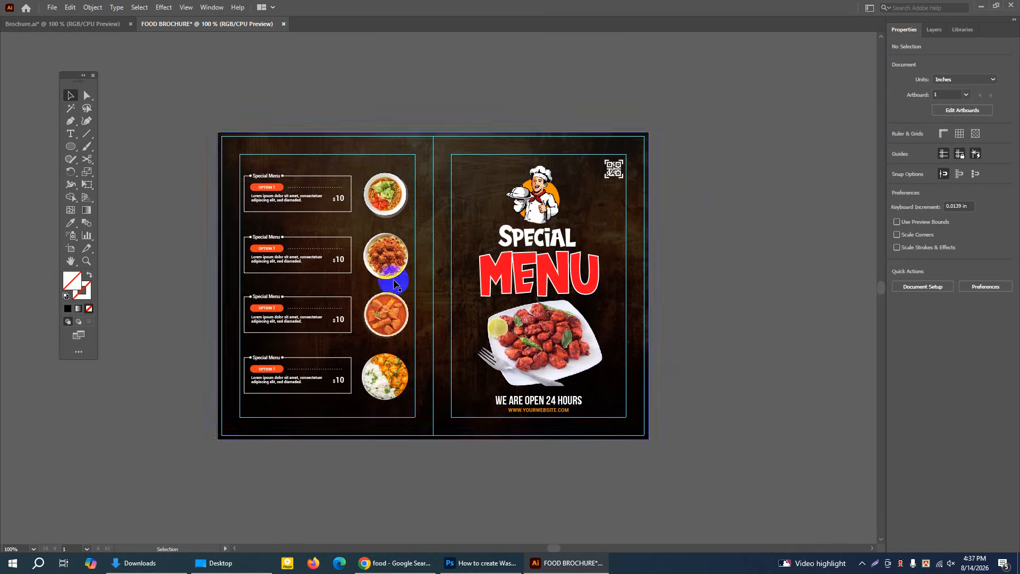
Check the font settings of the first menu box's Special Menu heading and deselect it
{"action": "left_click", "coordinate": [87, 260]}
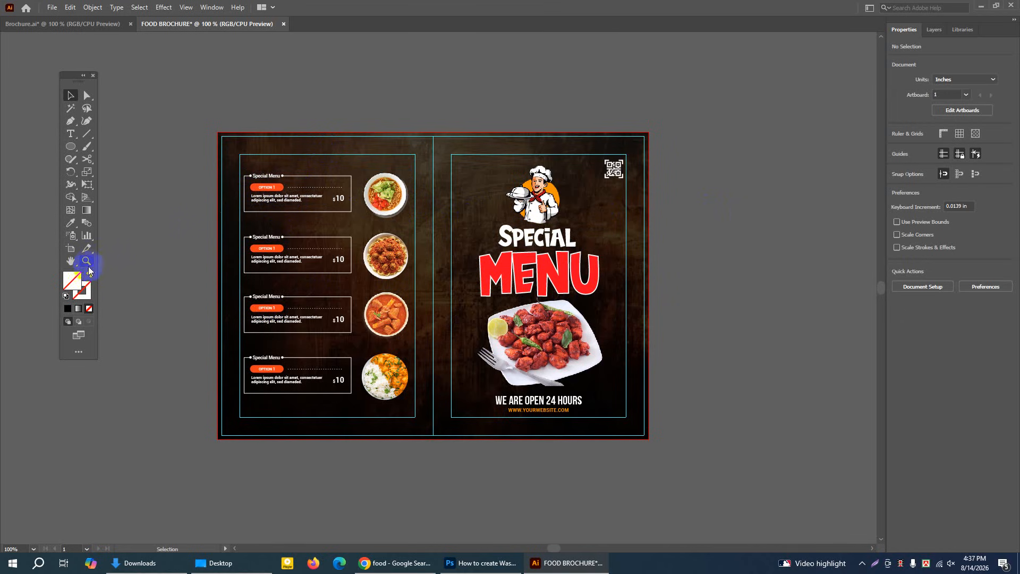
{"action": "left_click", "coordinate": [407, 231]}
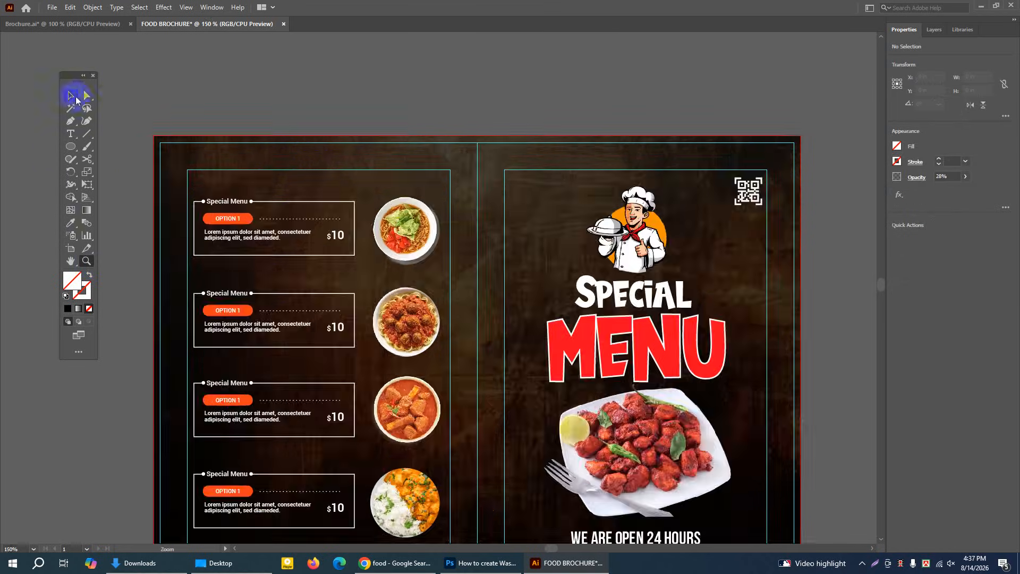
{"action": "left_click", "coordinate": [70, 95]}
{"action": "left_click", "coordinate": [220, 204]}
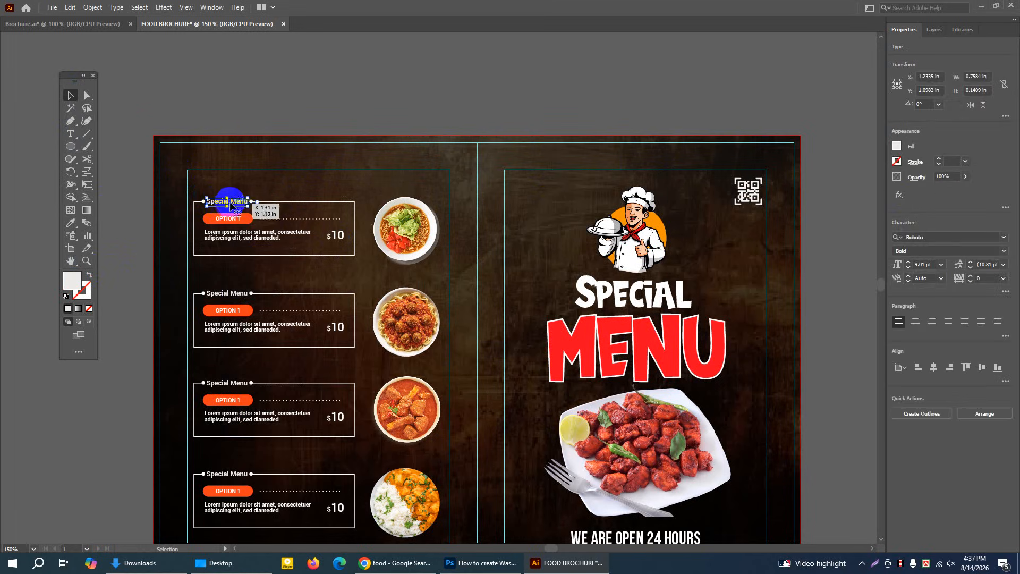
{"action": "left_click", "coordinate": [922, 236]}
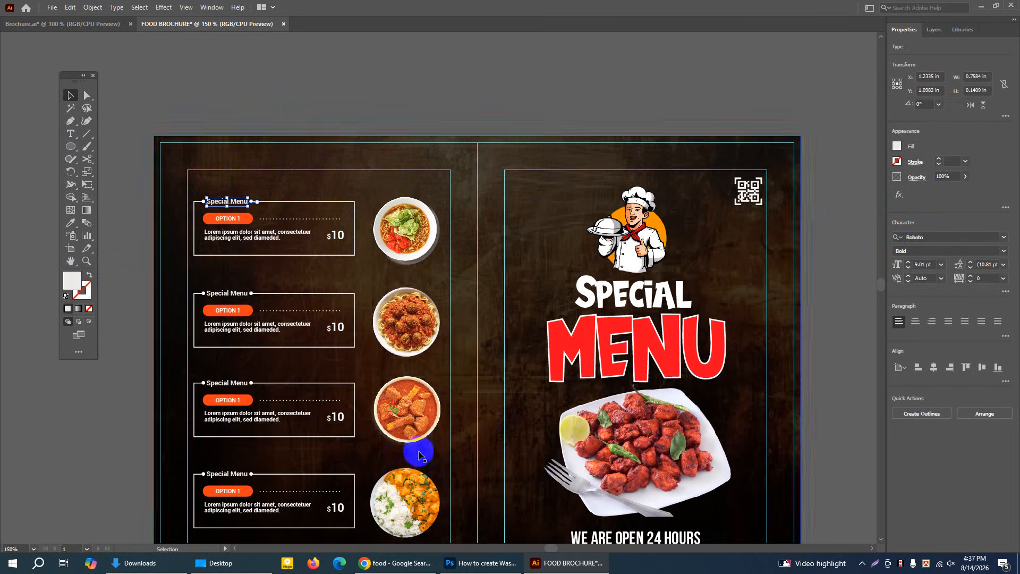
{"action": "left_click", "coordinate": [71, 263]}
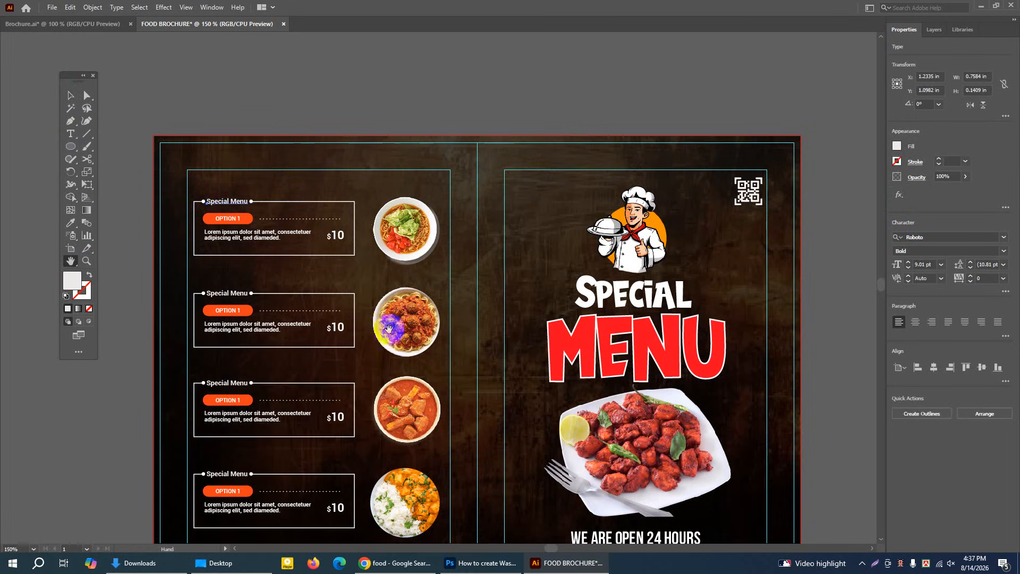
{"action": "left_click_drag", "start_coordinate": [397, 335], "coordinate": [405, 248]}
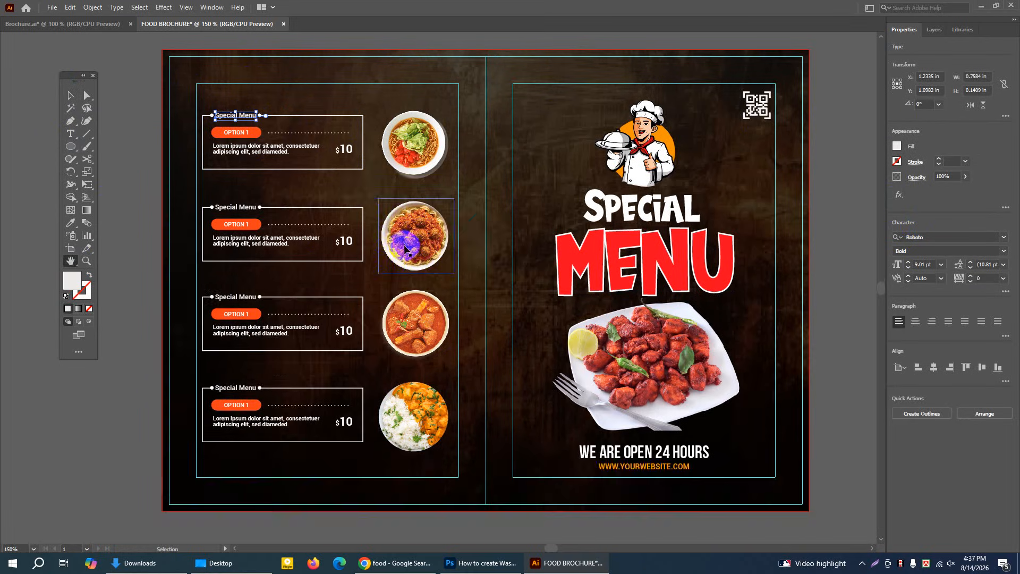
{"action": "key", "text": "ctrl+minus"}
{"action": "left_click", "coordinate": [70, 261]}
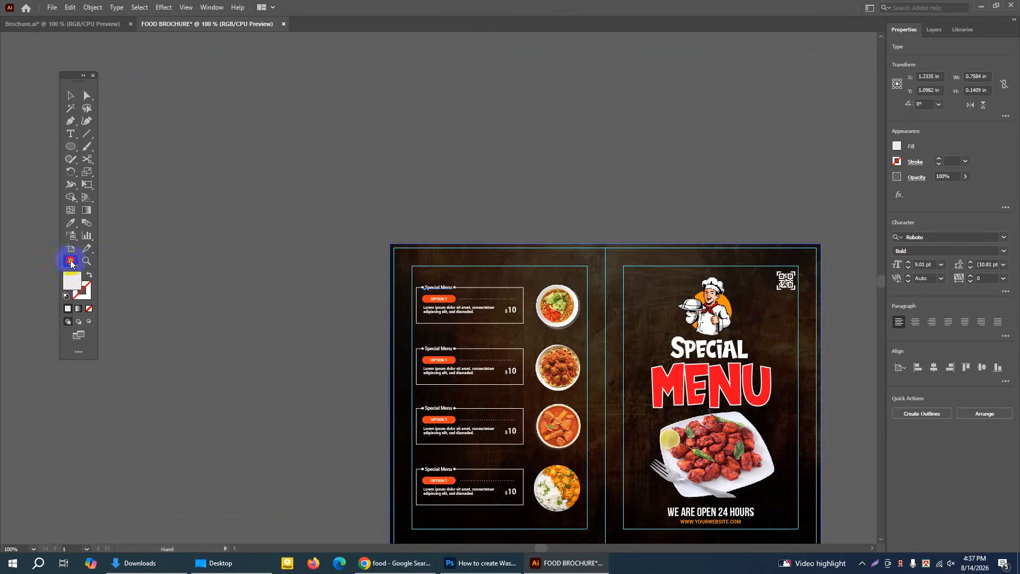
{"action": "left_click_drag", "start_coordinate": [494, 274], "coordinate": [322, 162]}
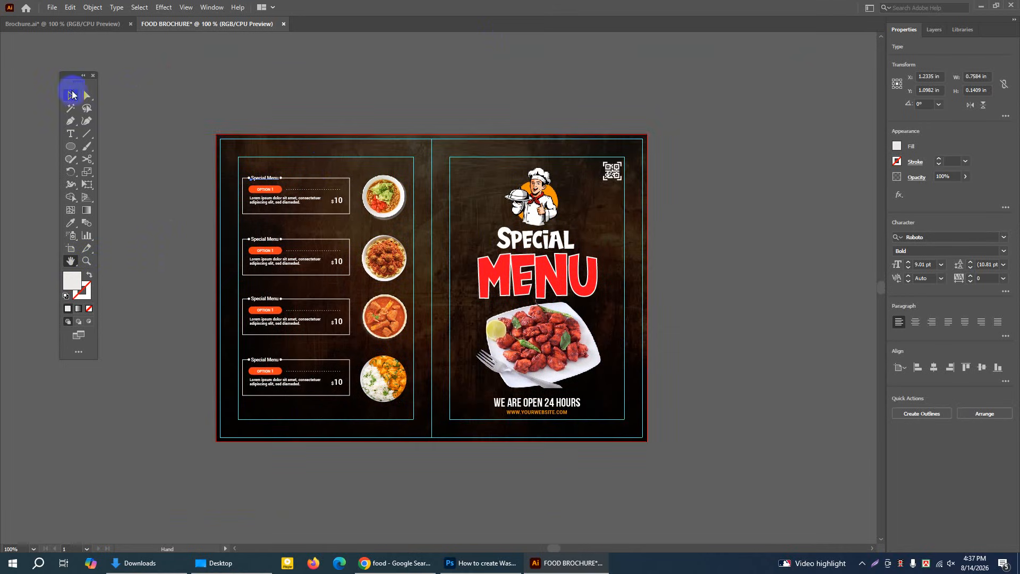
{"action": "left_click", "coordinate": [72, 94]}
{"action": "left_click", "coordinate": [227, 72]}
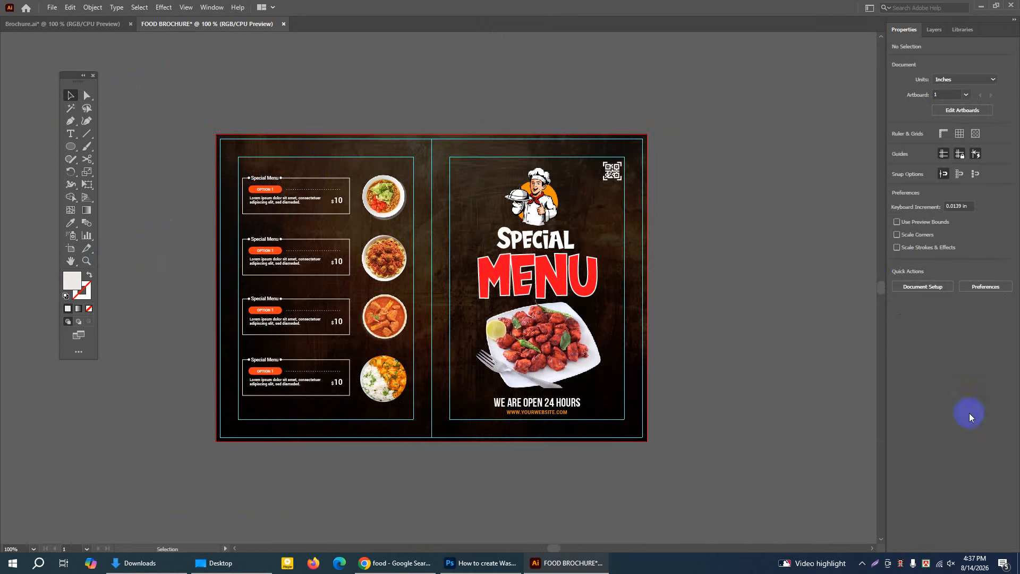